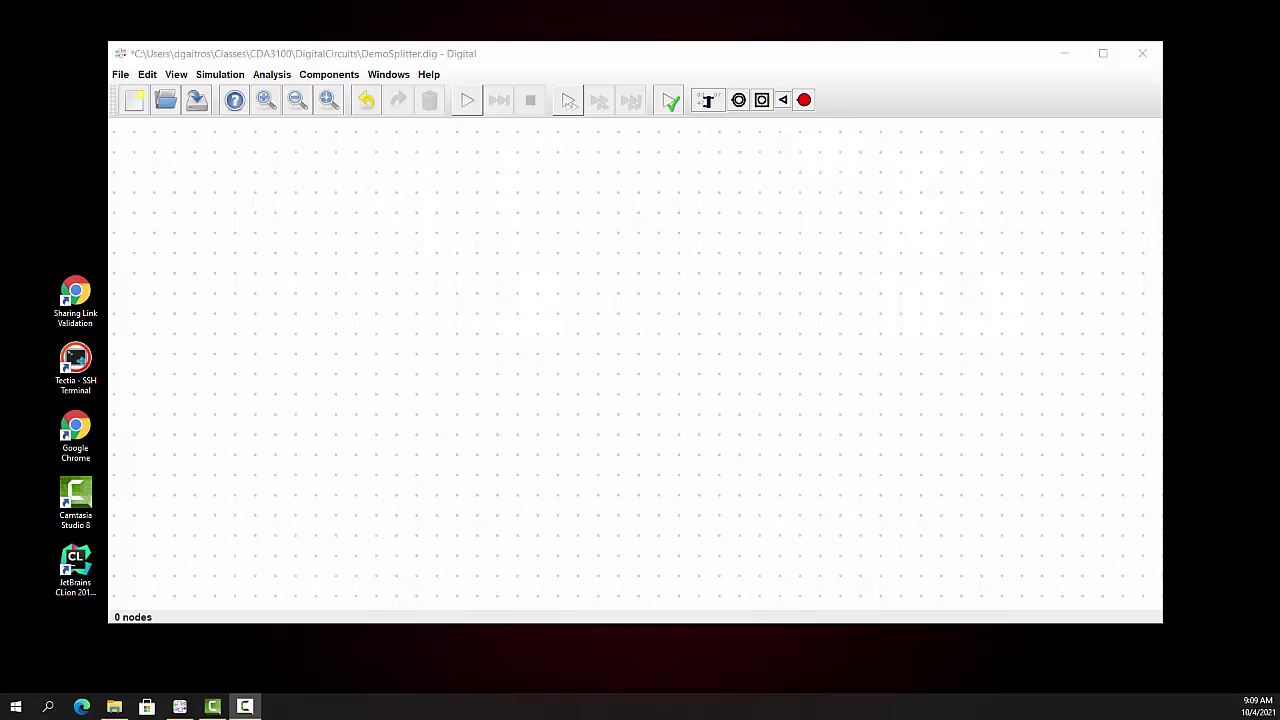
Place a Splitter/Merger on the empty canvas and set its spreading to 2
left_click(707, 100)
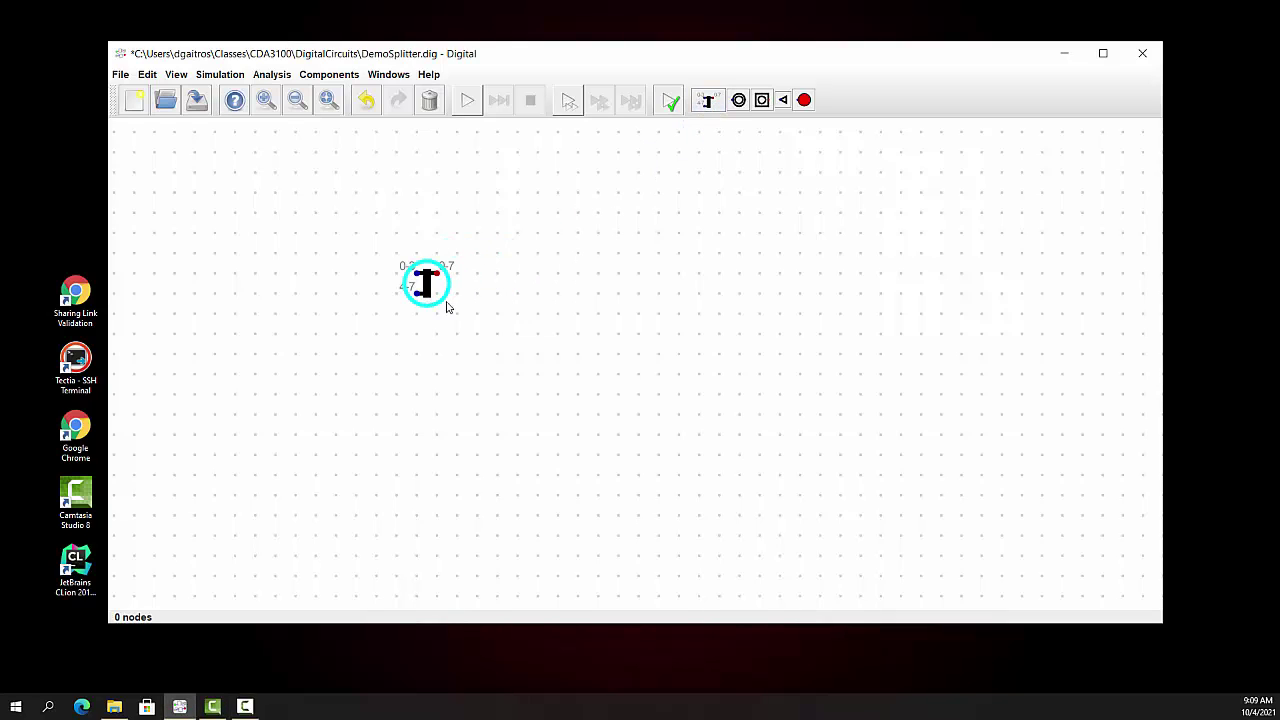
left_click(444, 287)
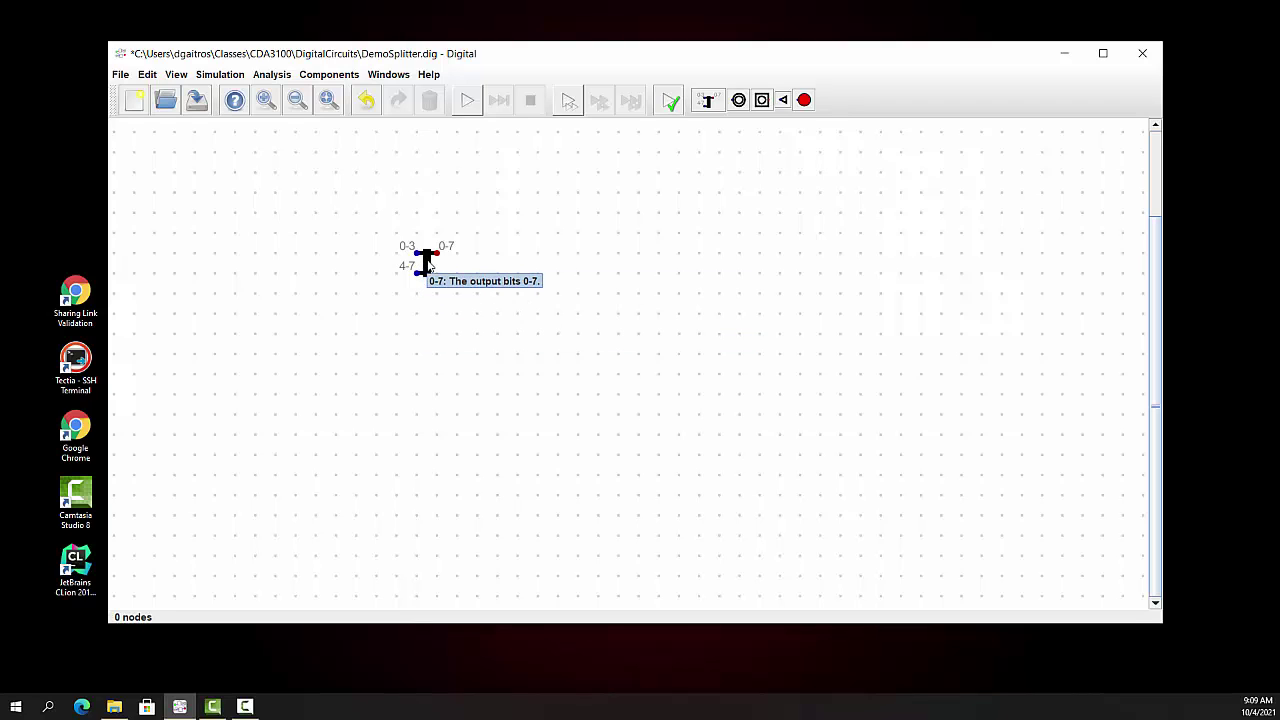
right_click(428, 263)
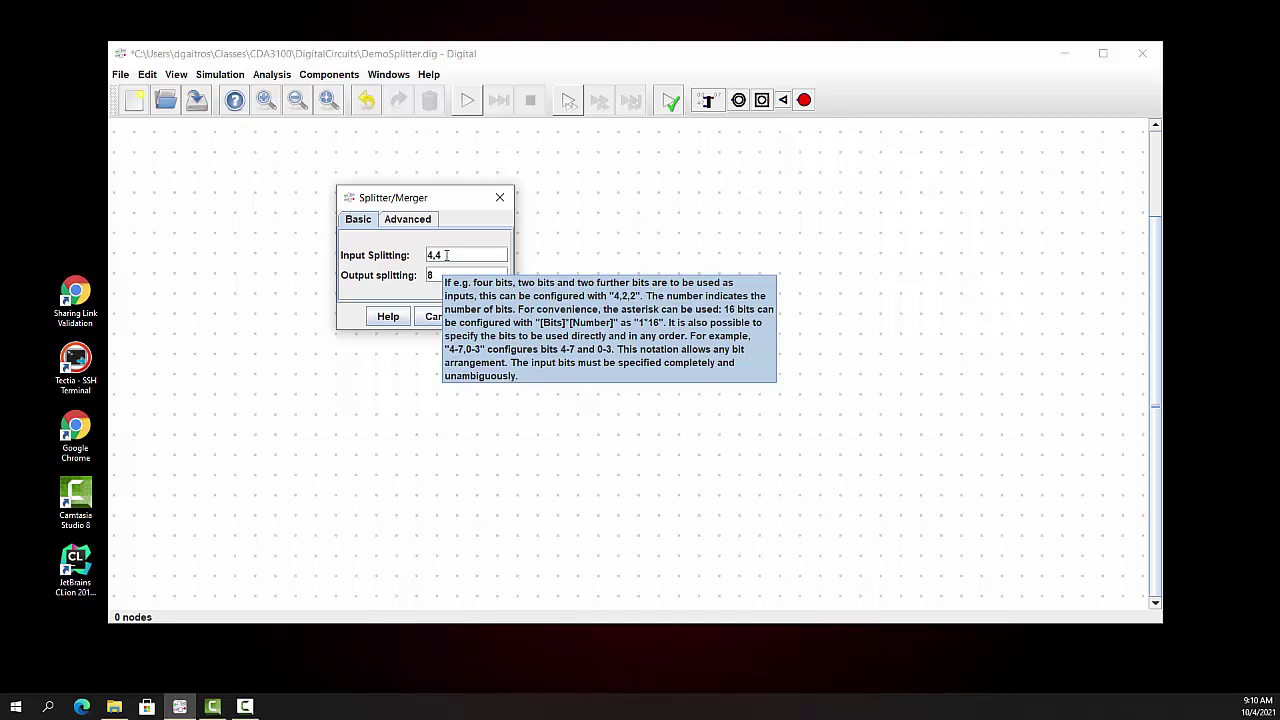
left_click(401, 221)
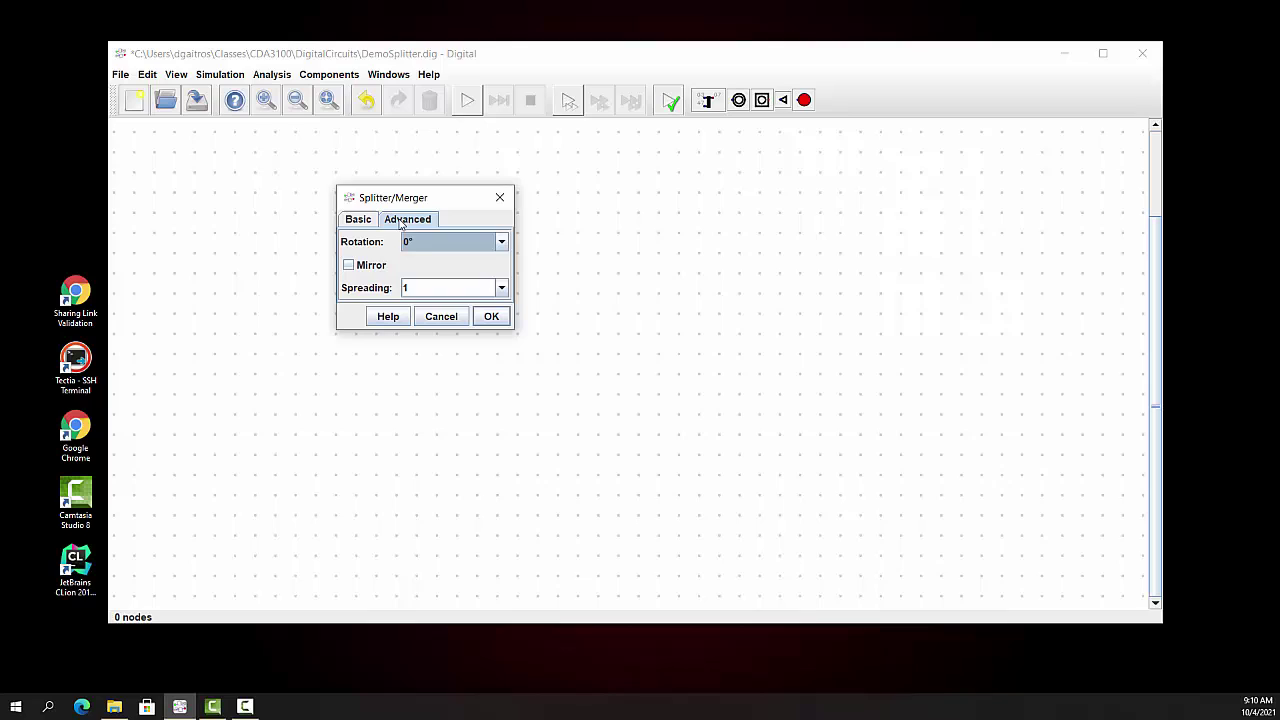
left_click(501, 288)
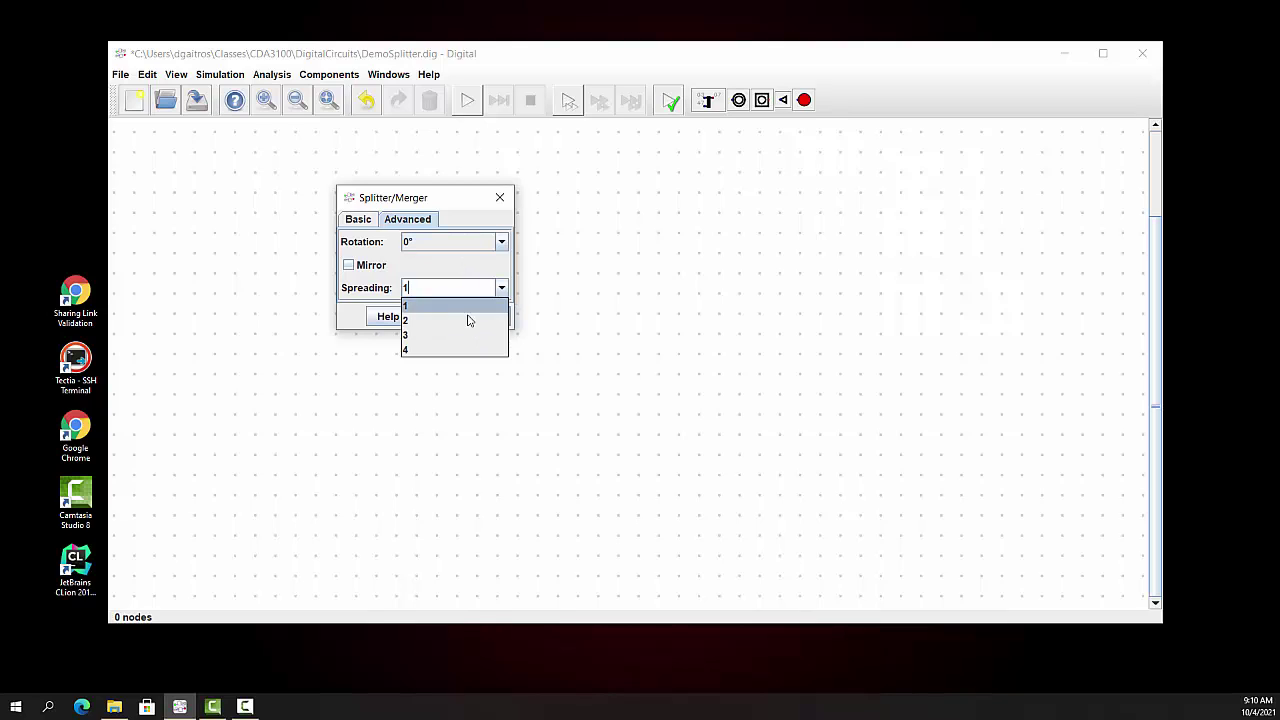
left_click(468, 322)
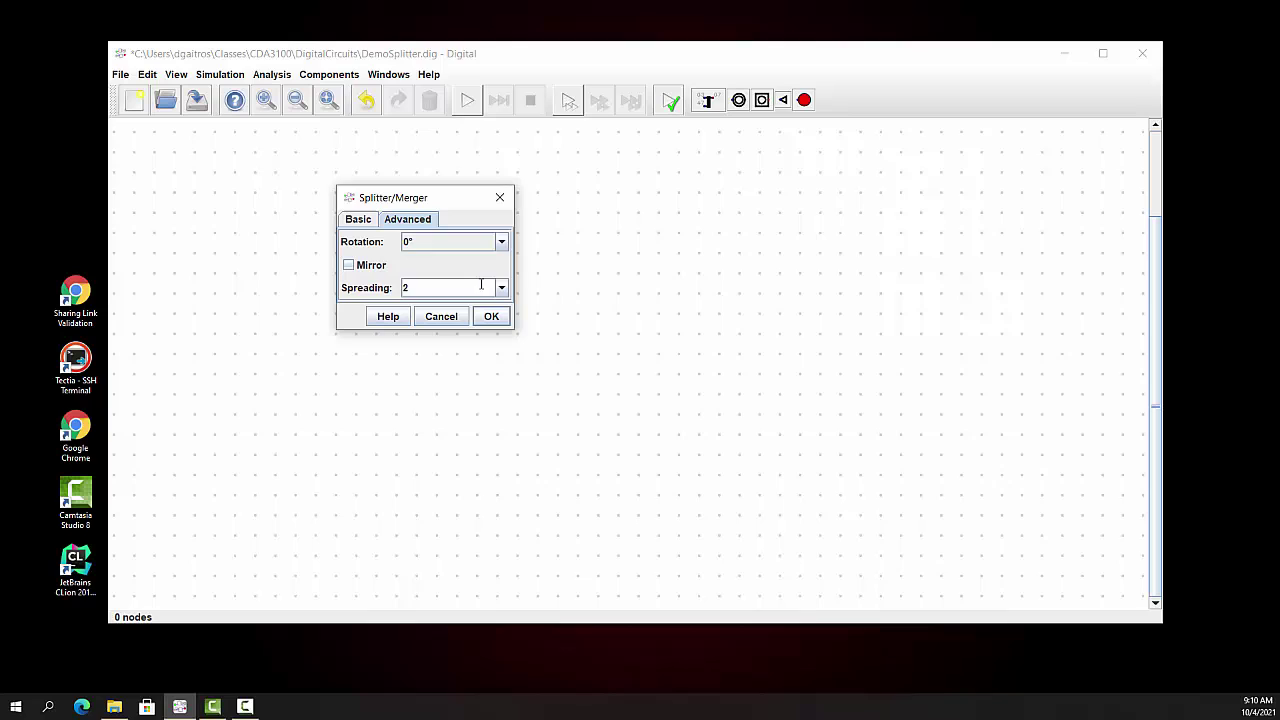
left_click(491, 316)
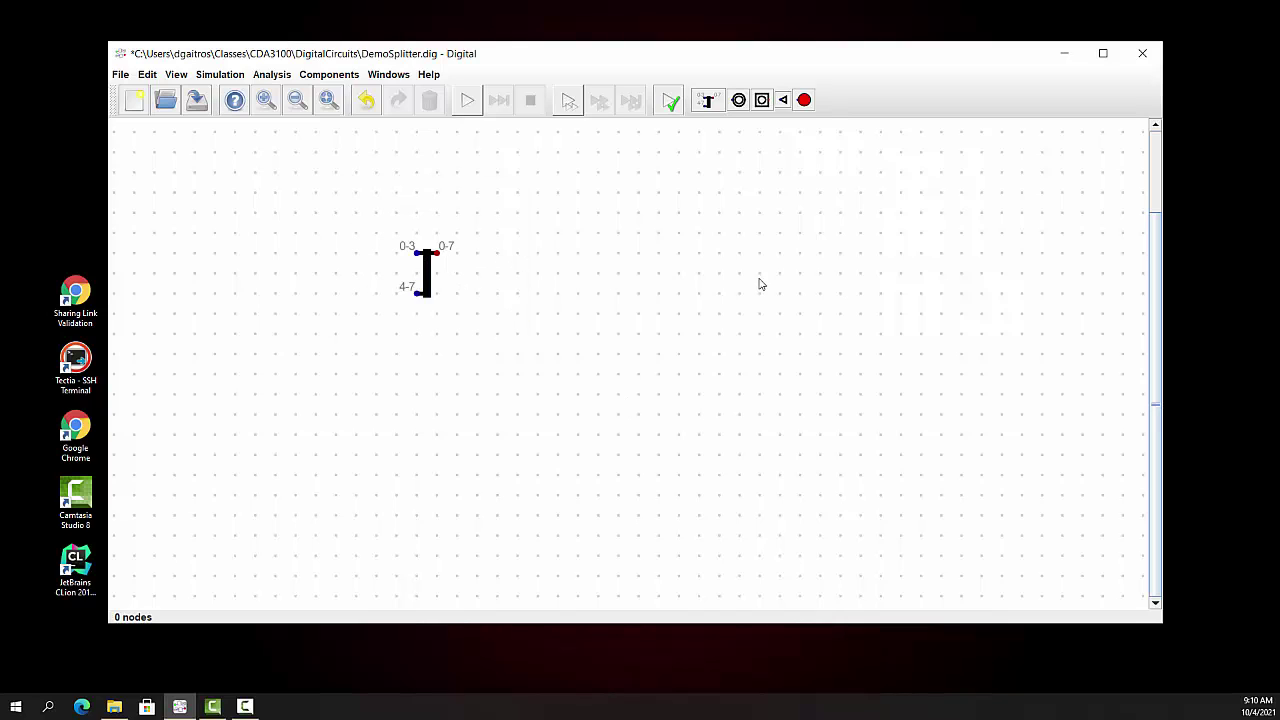
Add an output level with the splitter's 0-7 pin, with 8 data bits and Bin number format
left_click(738, 99)
left_click(582, 275)
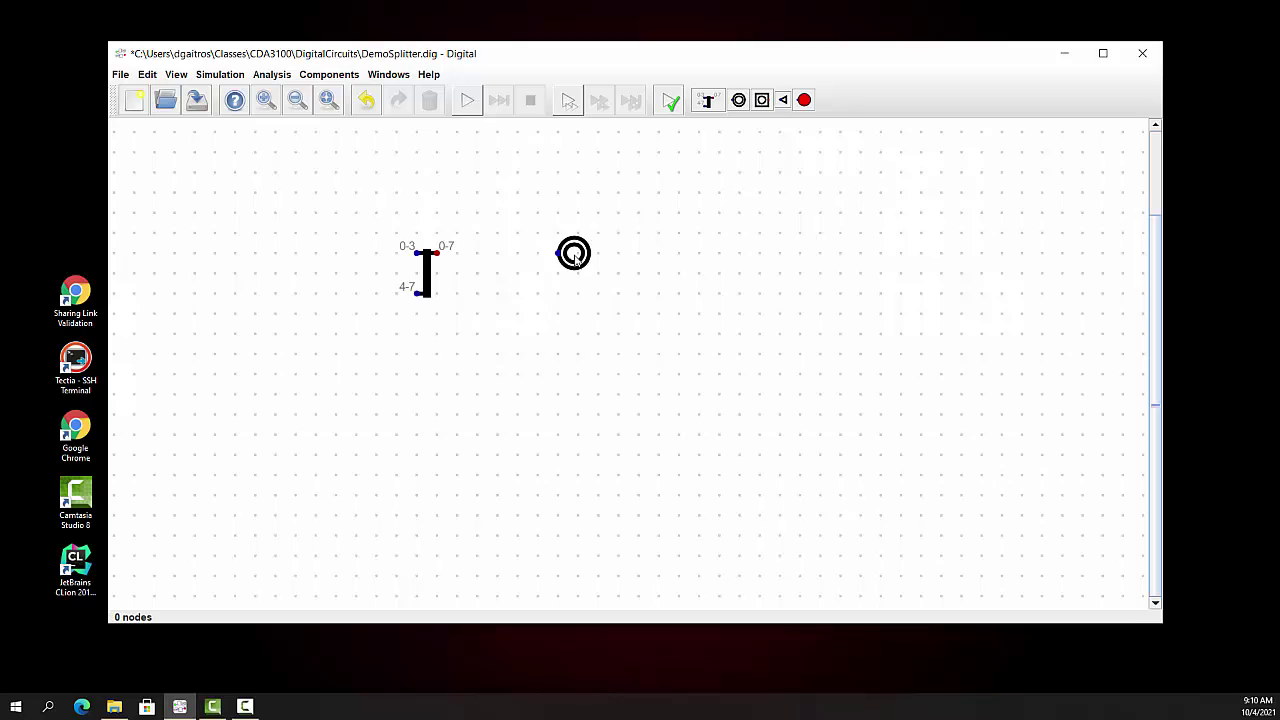
right_click(575, 256)
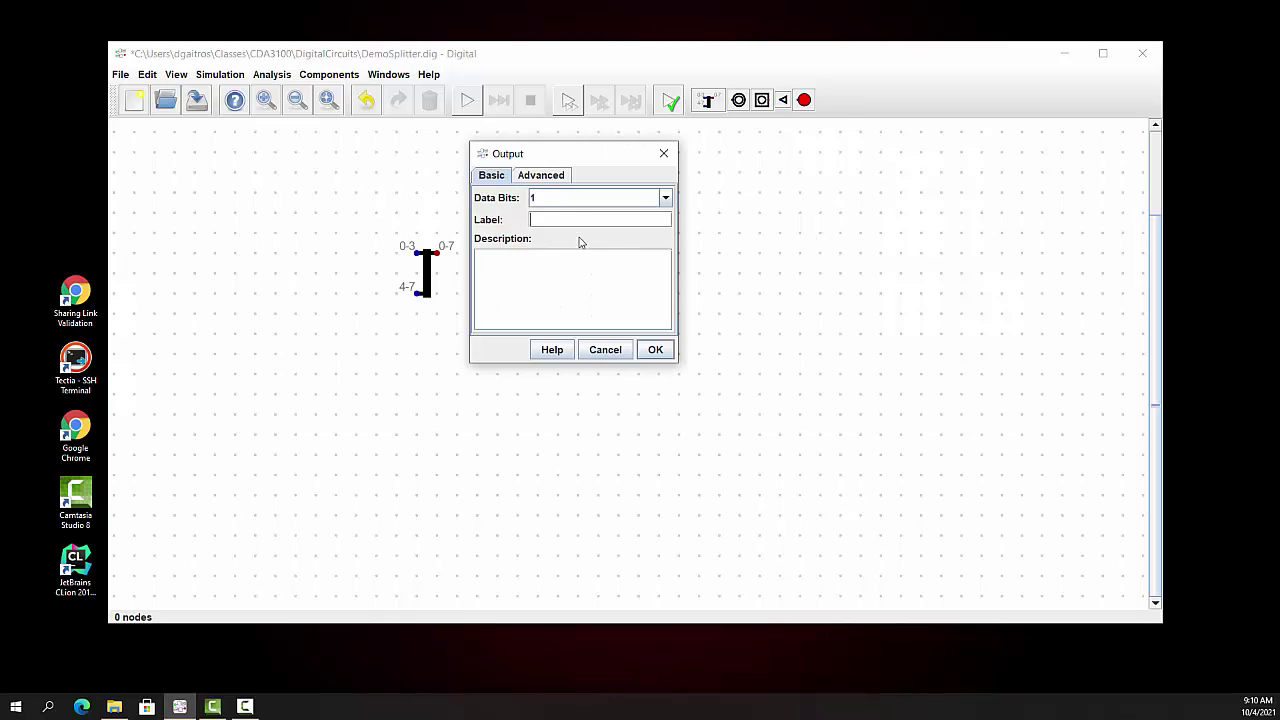
left_click(665, 198)
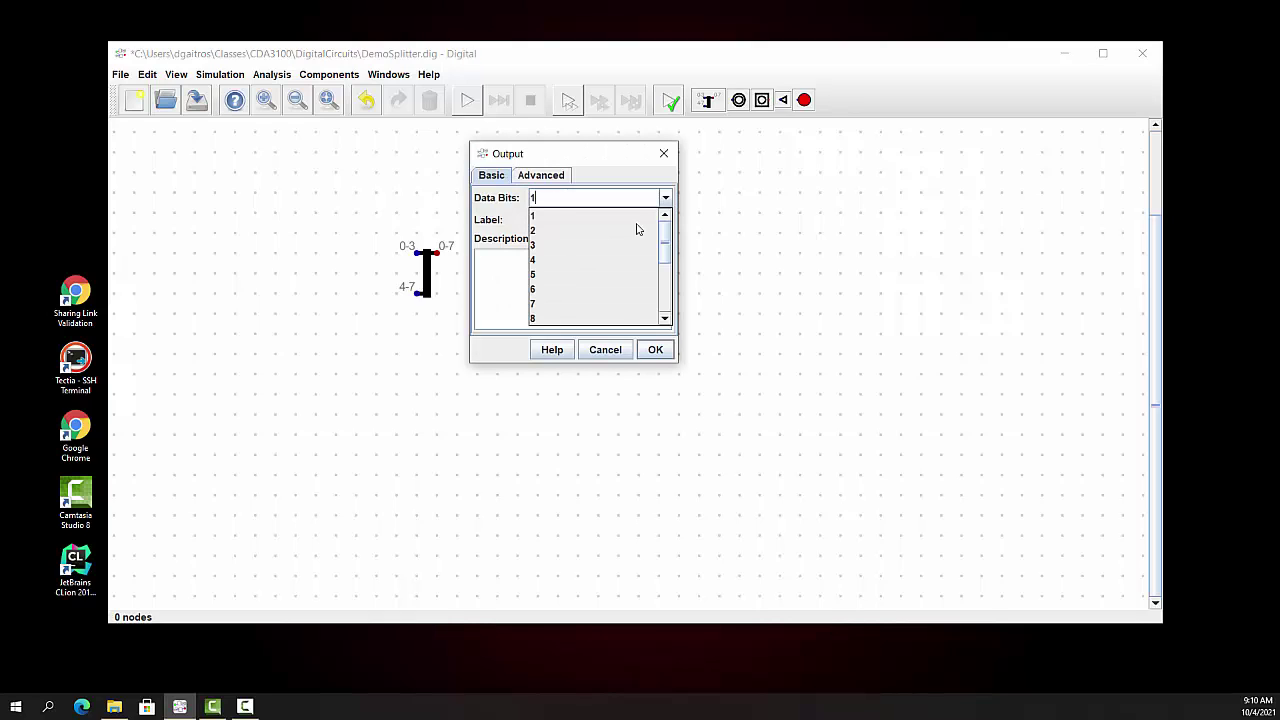
left_click(592, 318)
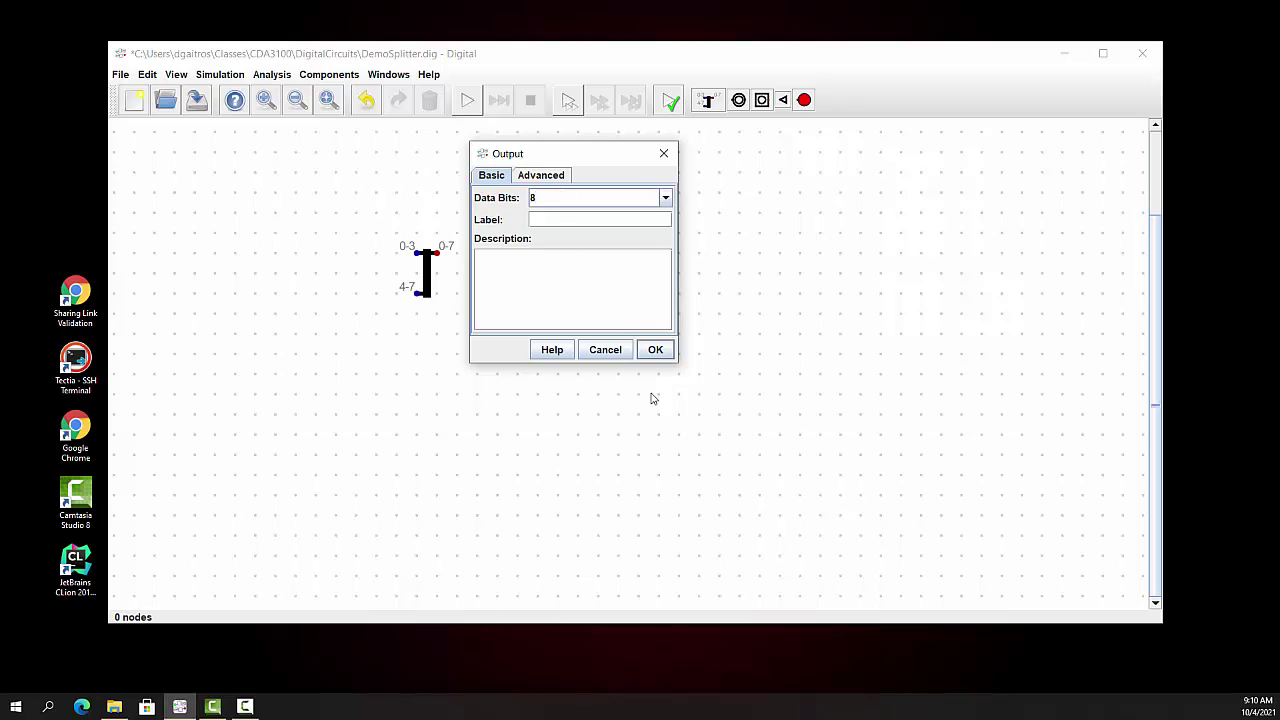
left_click(555, 178)
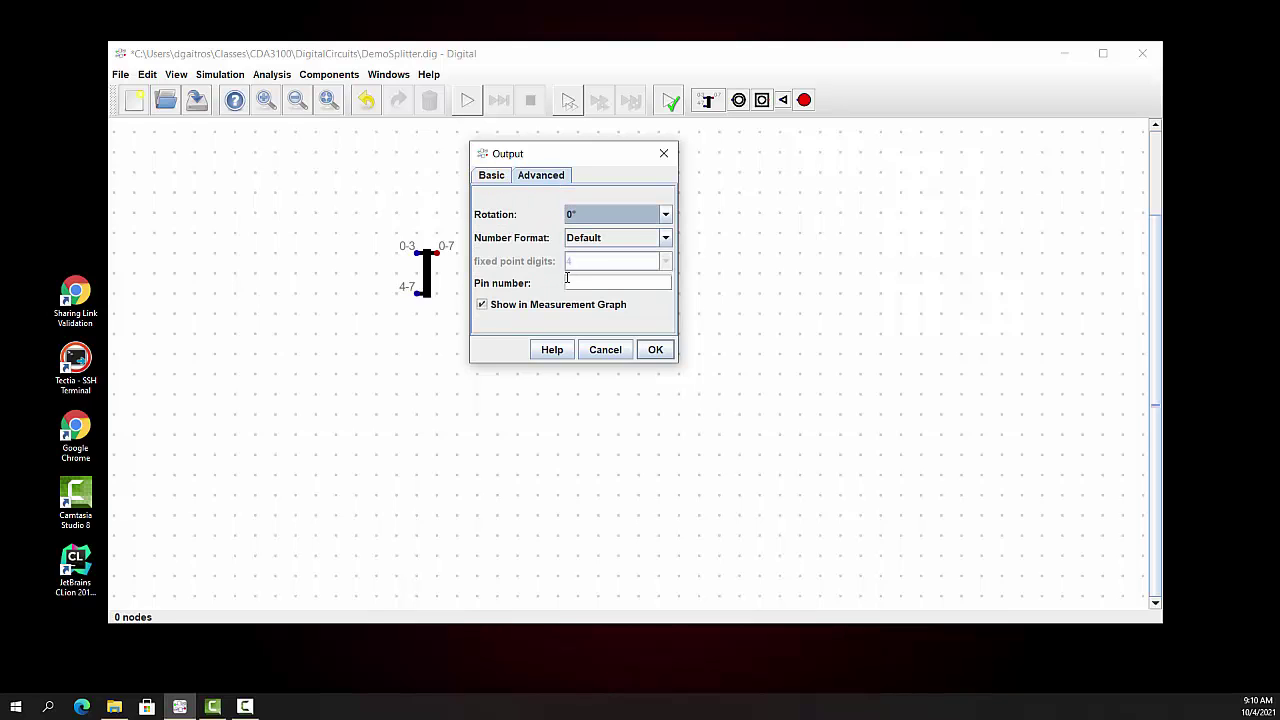
left_click(665, 238)
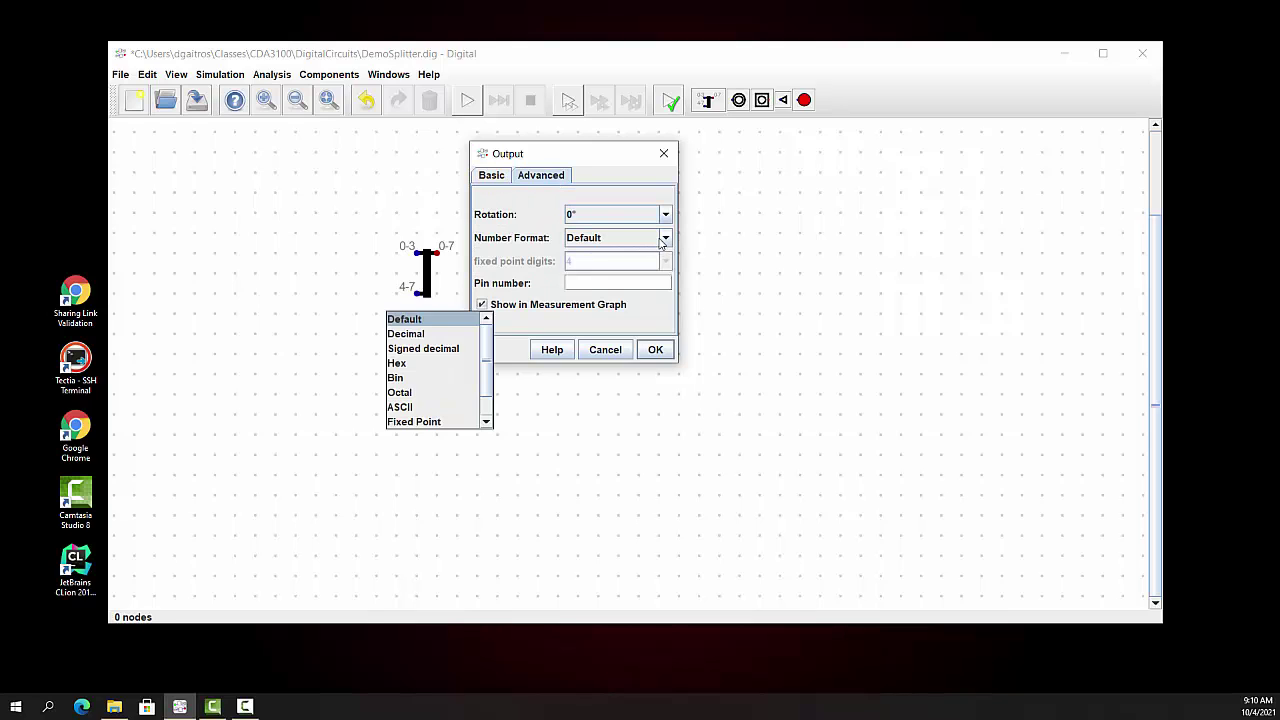
left_click(412, 378)
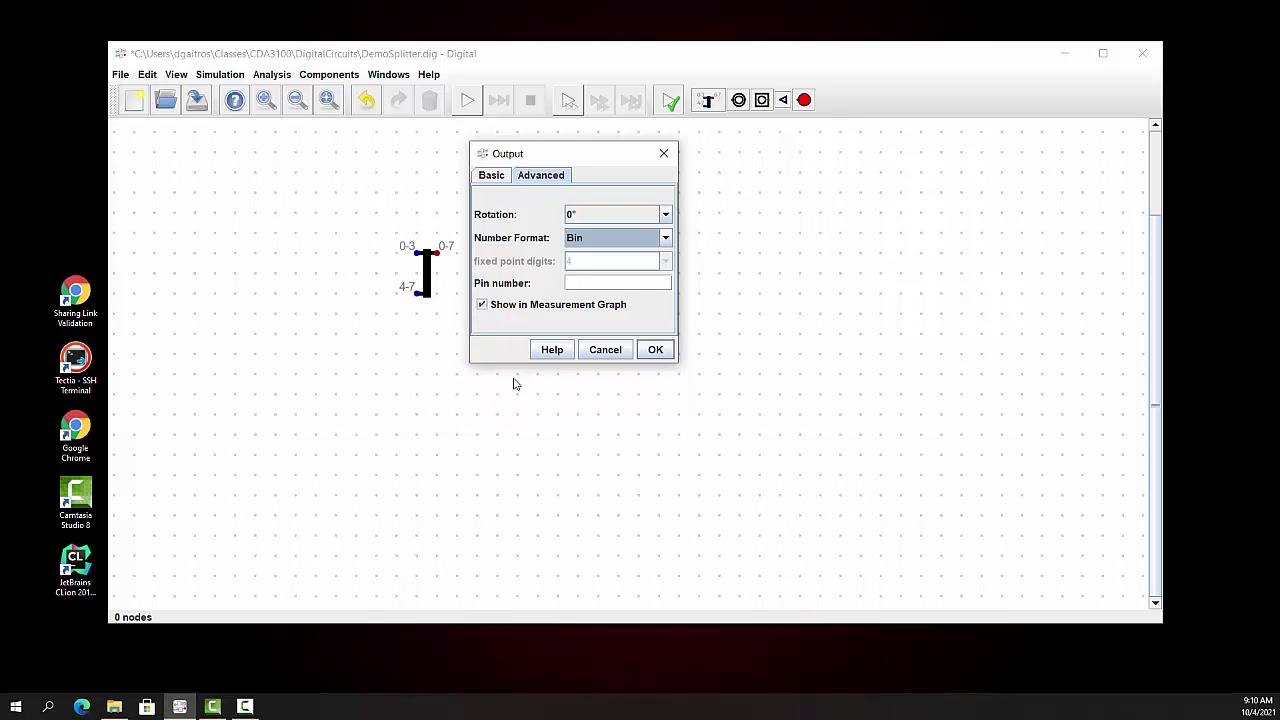
left_click(666, 352)
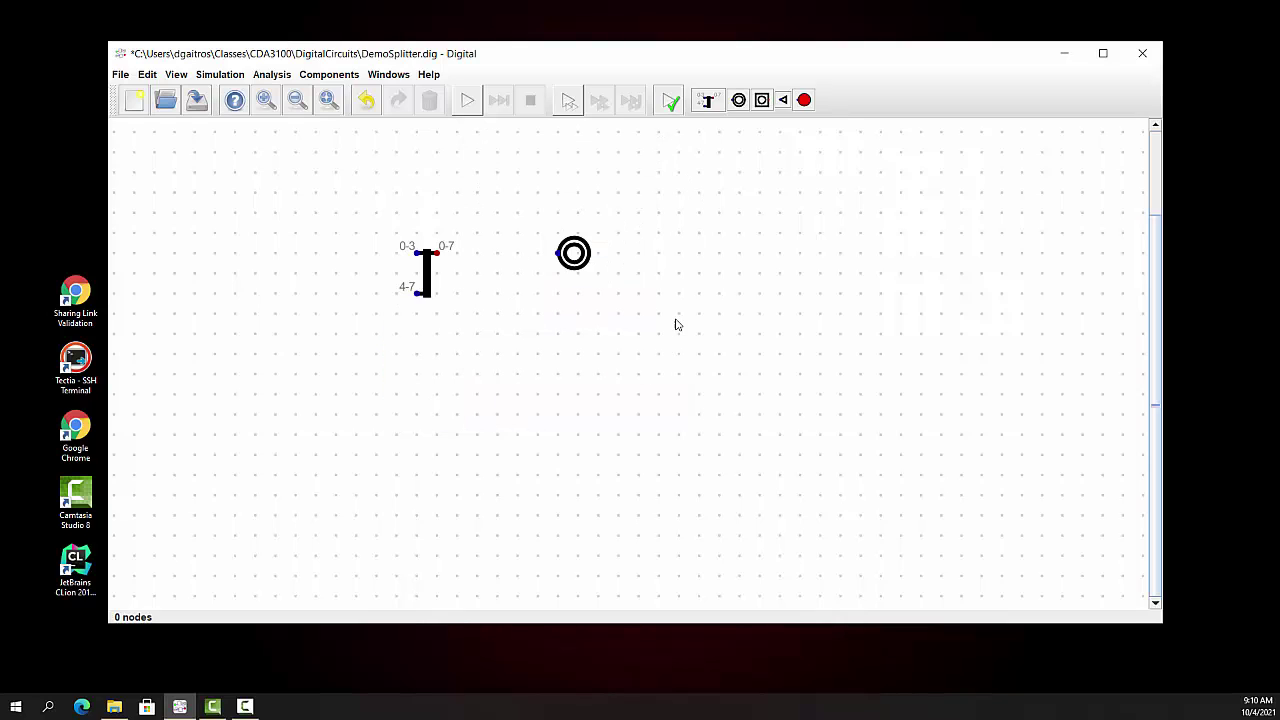
Place two inputs one above the other, facing the splitter's 0-3 and 4-7 pins
left_click(761, 100)
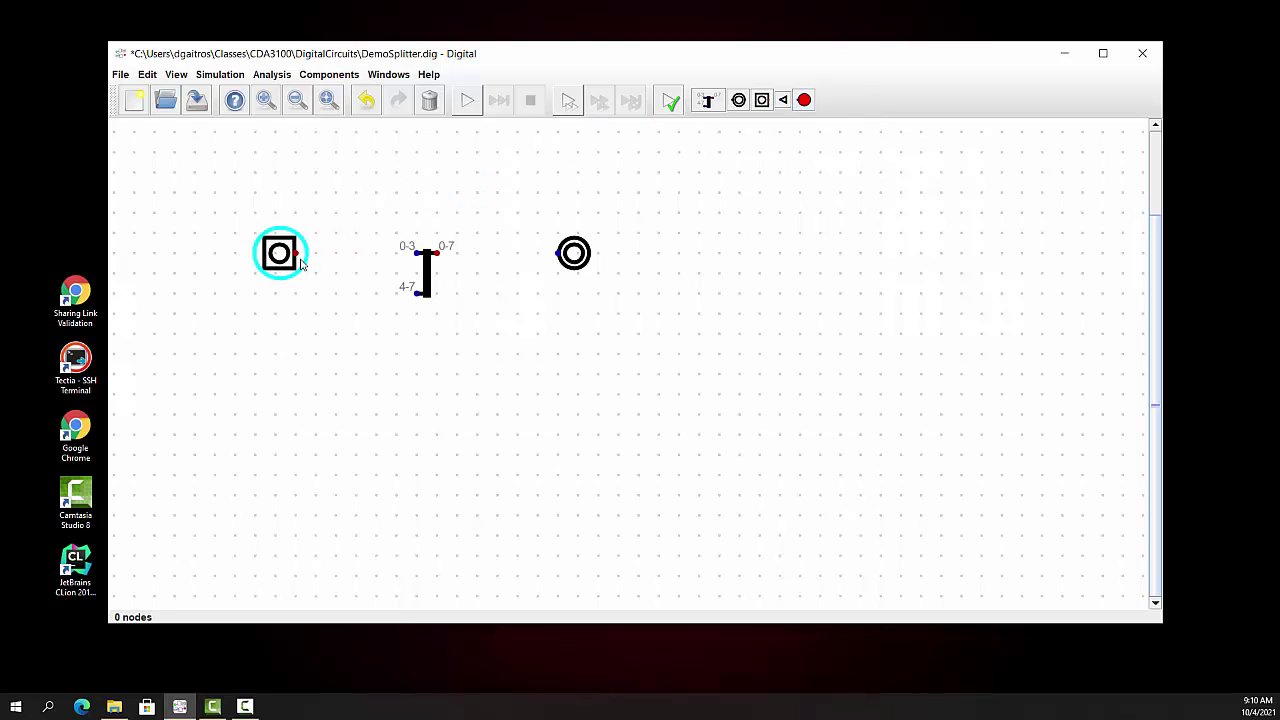
left_click(301, 262)
left_click(760, 101)
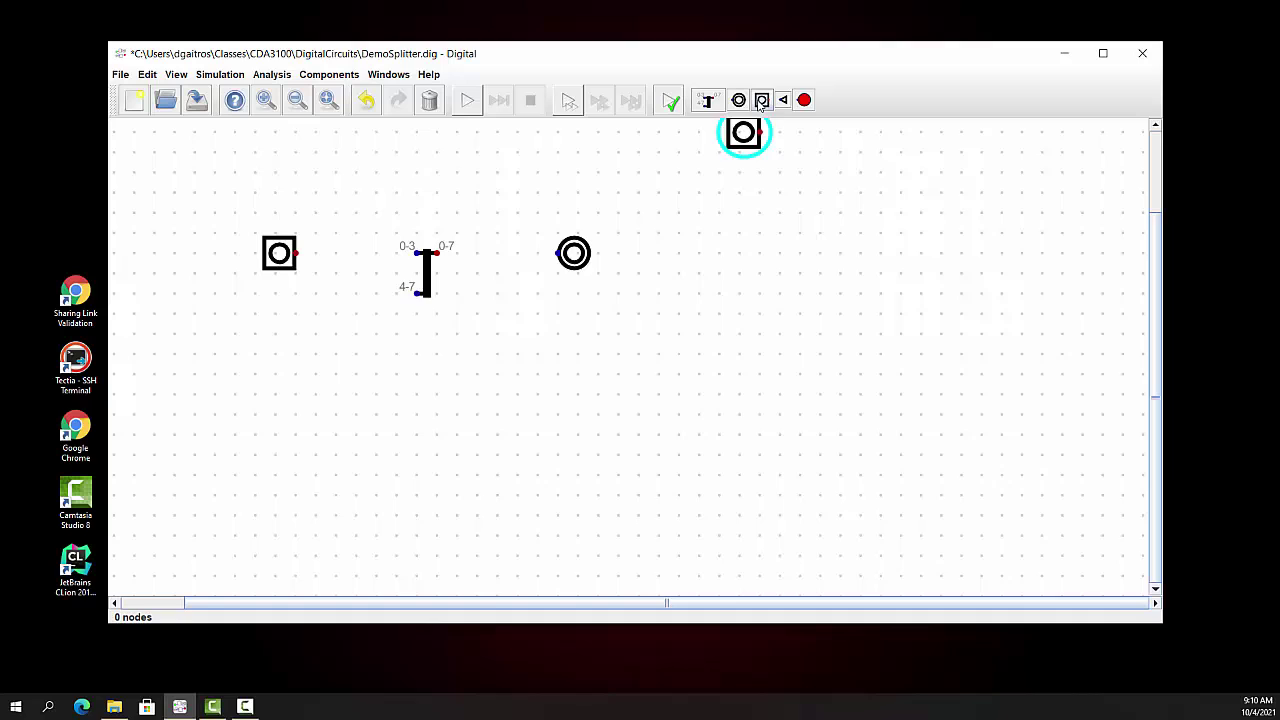
left_click(301, 301)
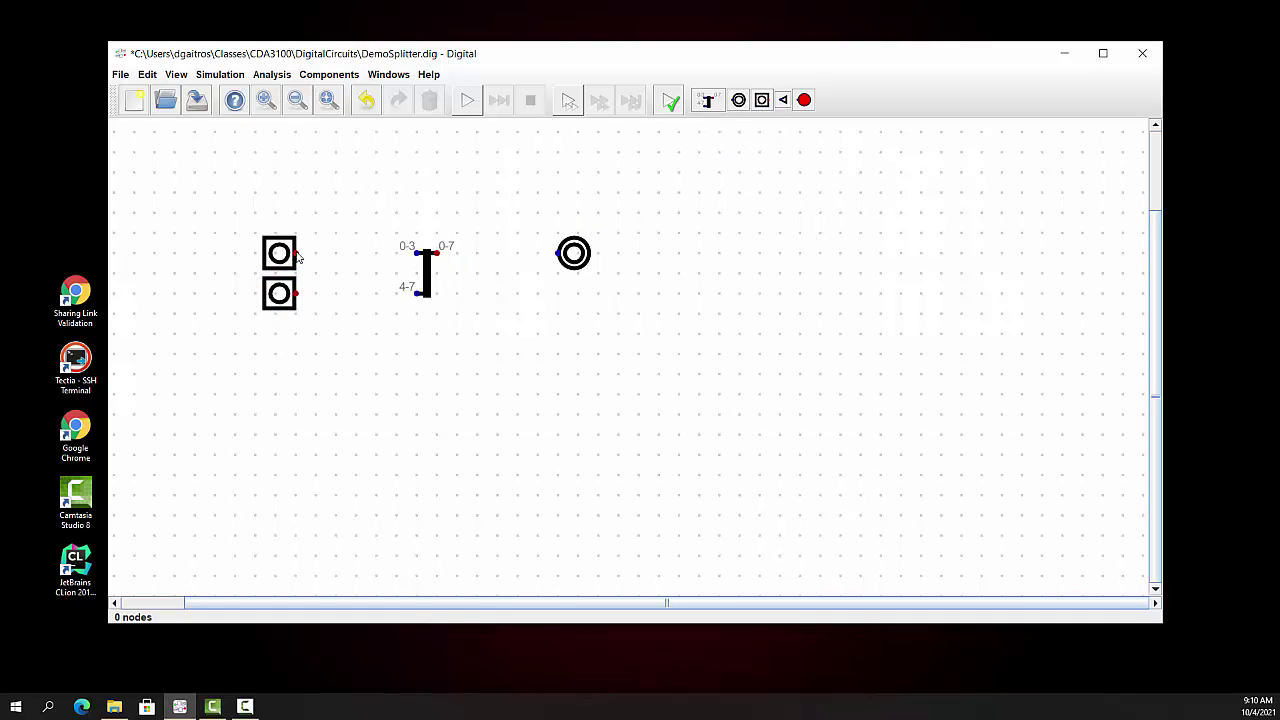
Wire the two inputs to the splitter's 0-3 and 4-7 pins and its 0-7 pin to the output
left_click(297, 254)
left_click(422, 254)
left_click(437, 256)
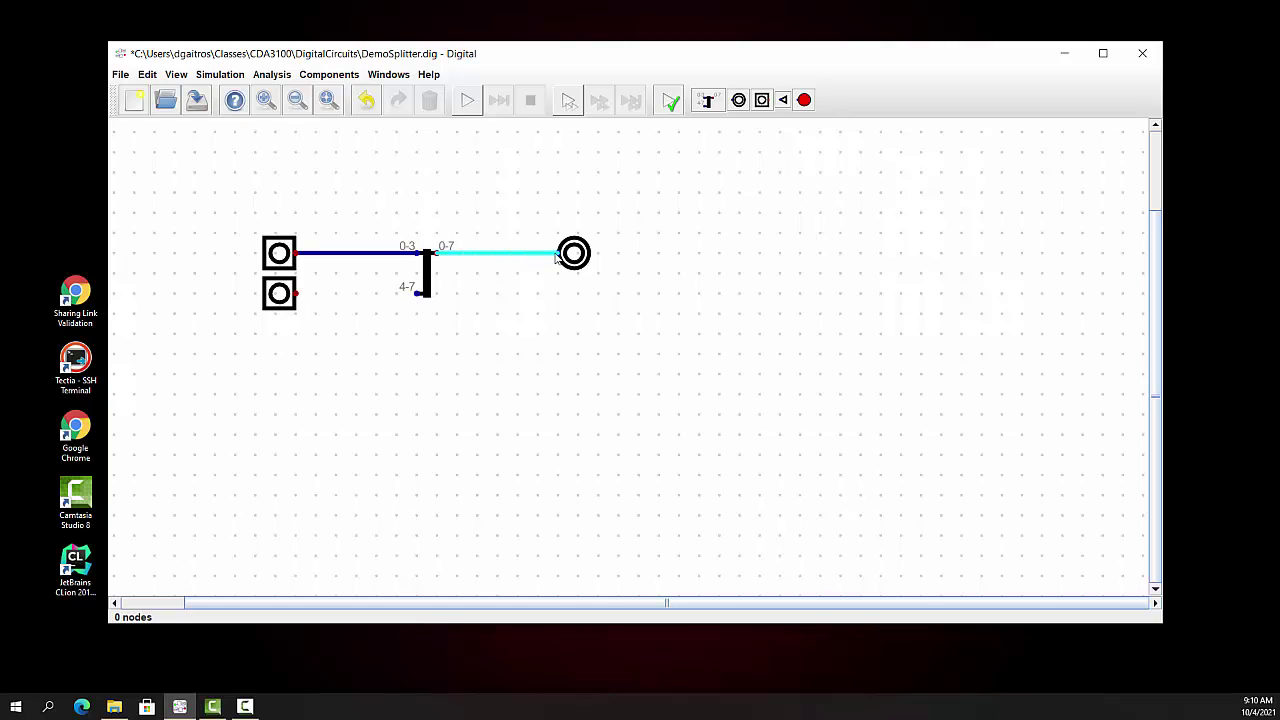
left_click(557, 254)
left_click(417, 293)
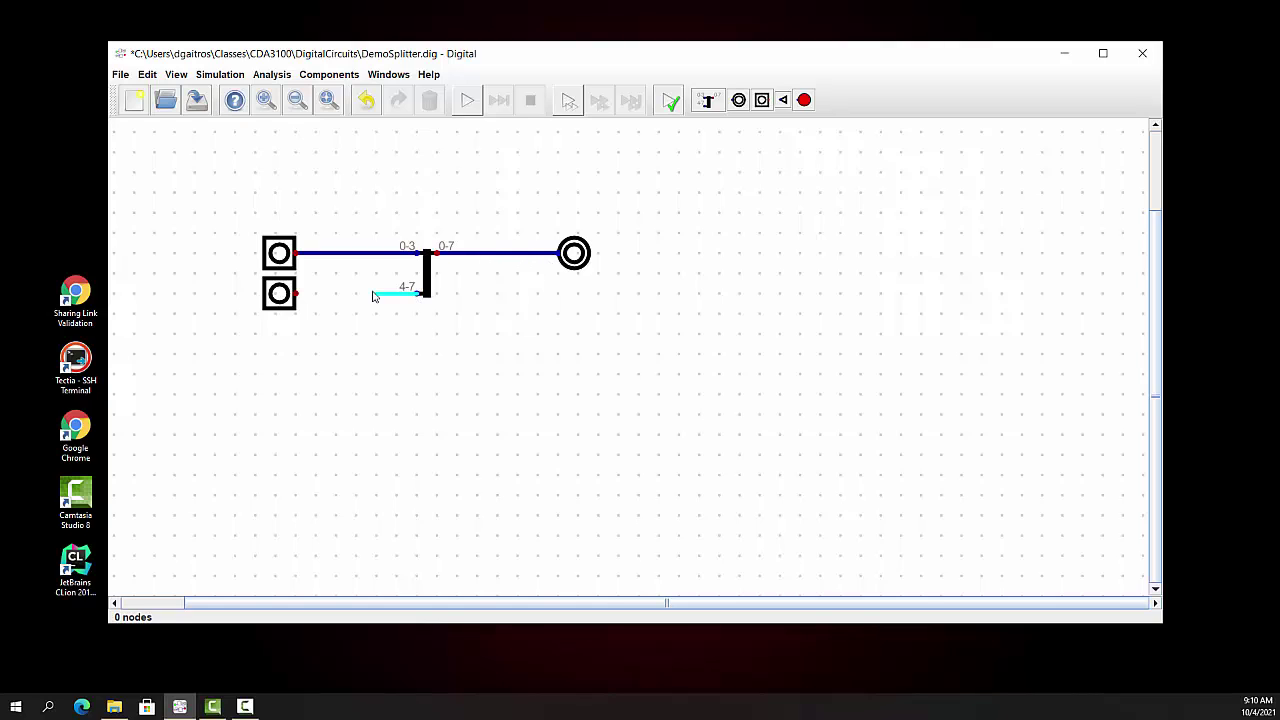
left_click(297, 294)
Configure the upper input with 4 data bits and Bin number format
right_click(279, 250)
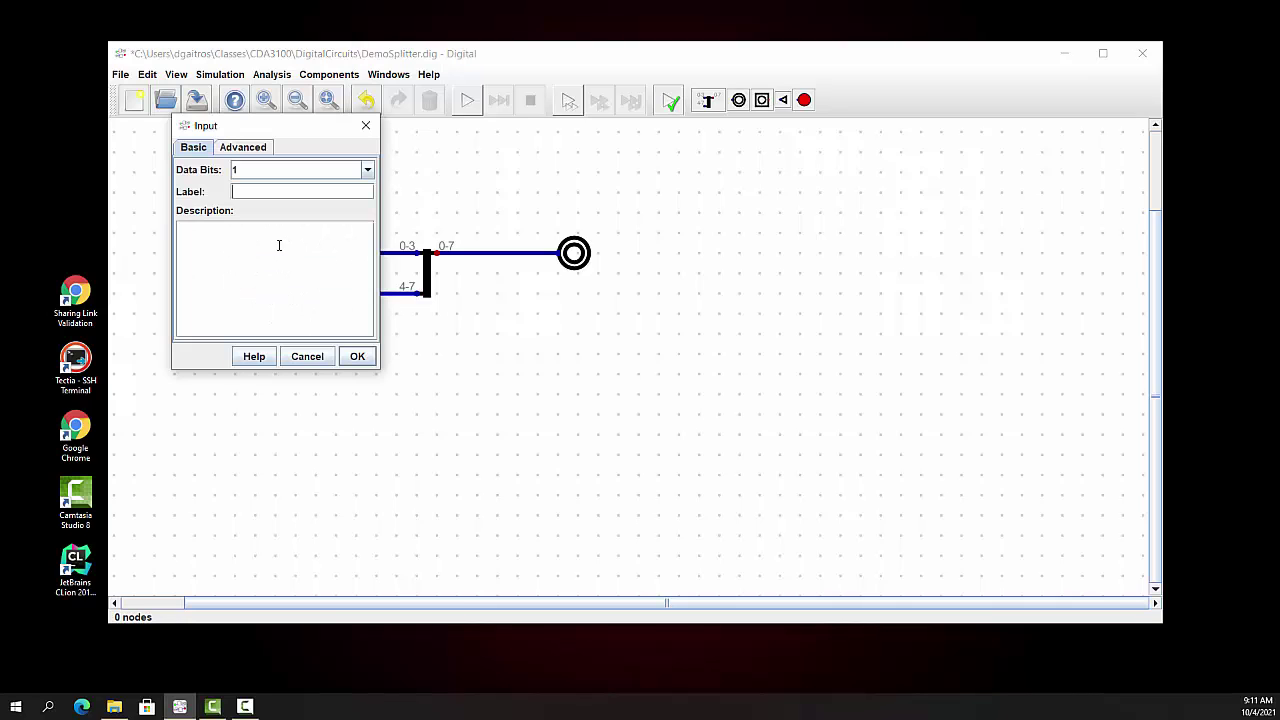
left_click(367, 170)
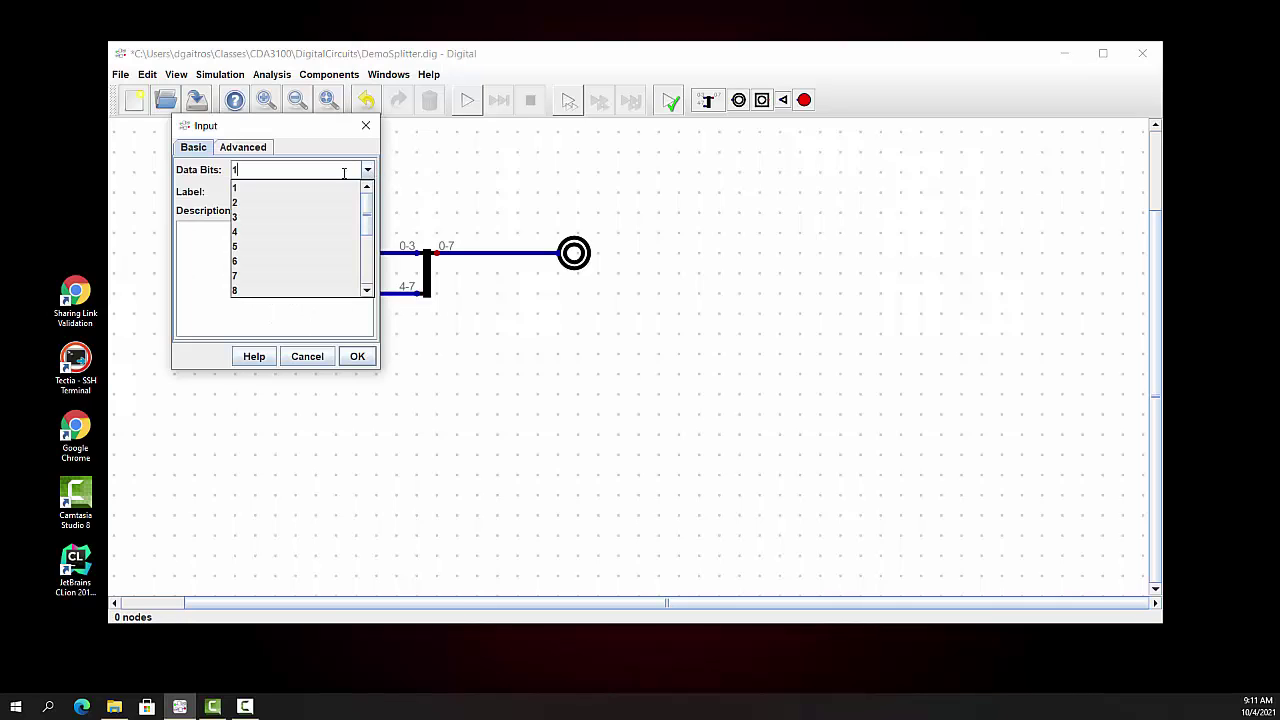
left_click(282, 228)
left_click(263, 148)
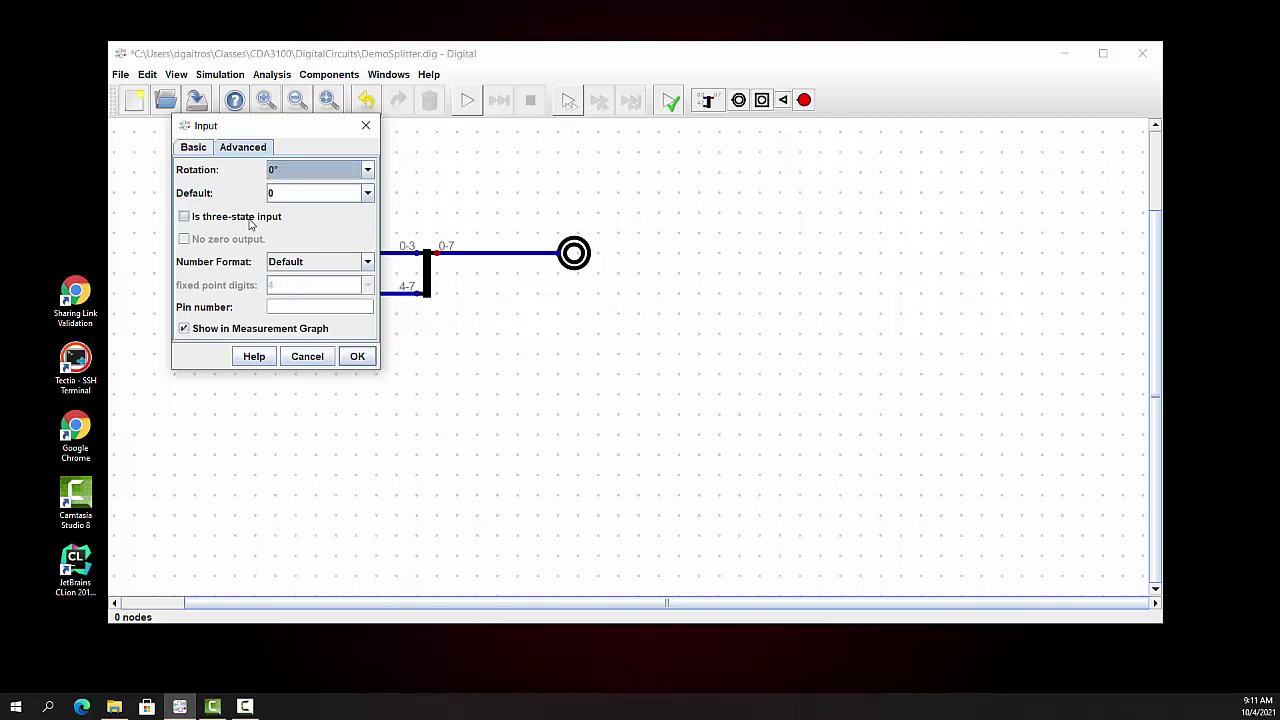
left_click(367, 262)
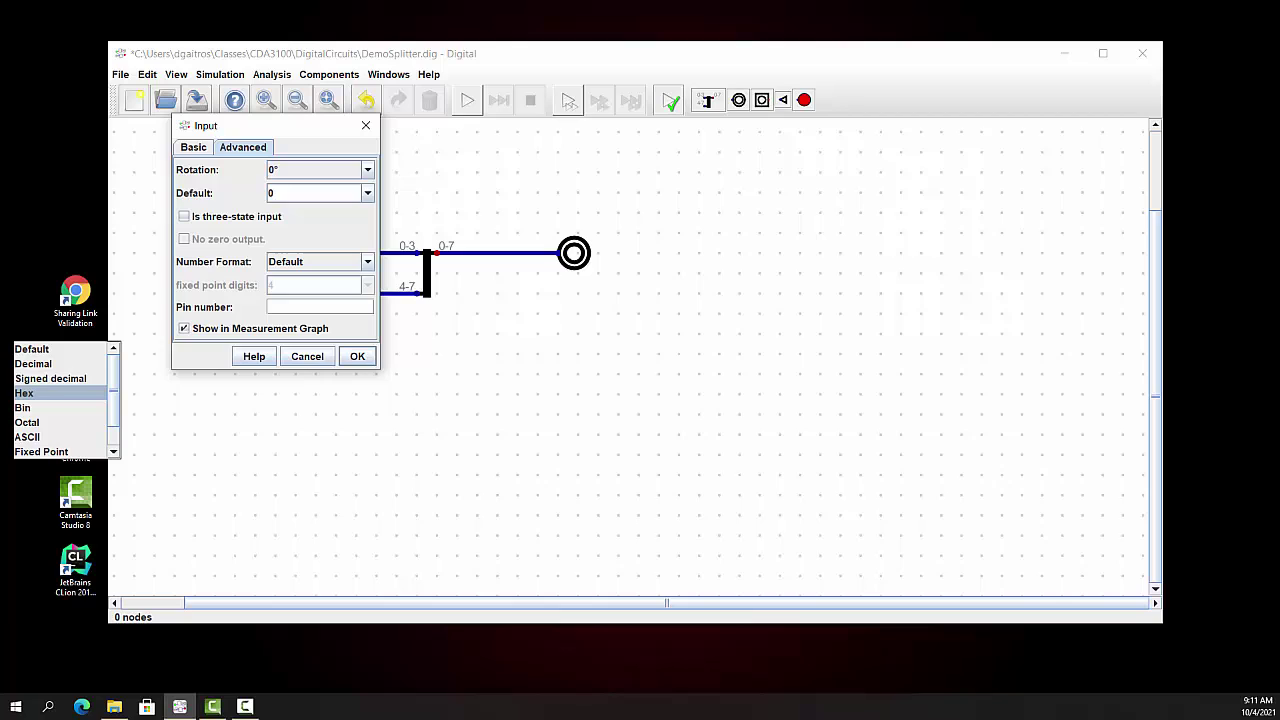
left_click(47, 412)
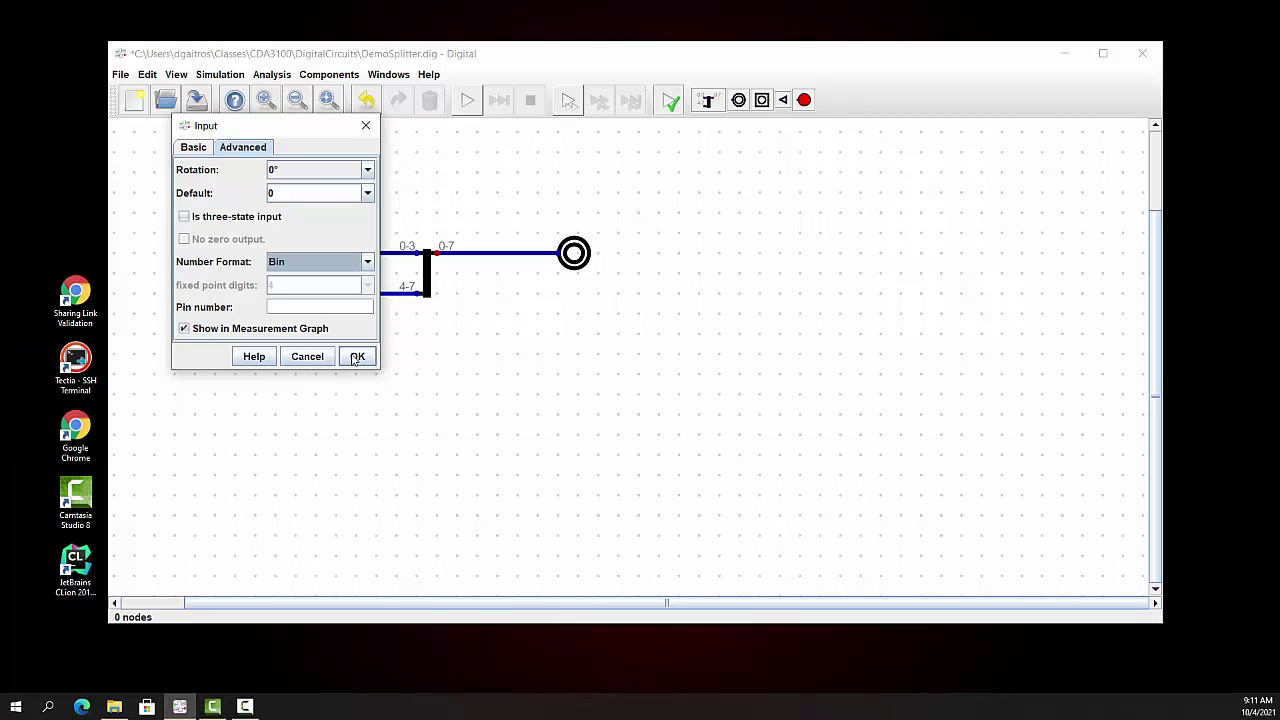
left_click(357, 357)
Configure the lower input with 4 data bits and Bin number format
right_click(282, 295)
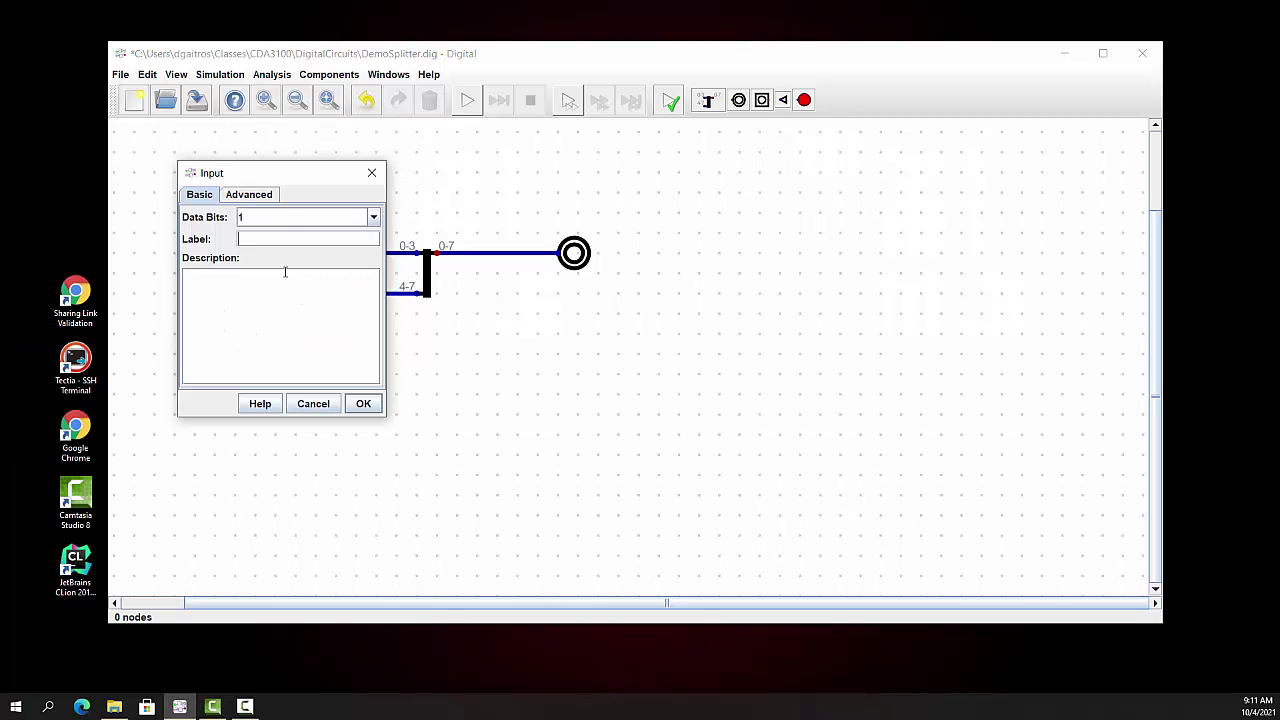
left_click(372, 217)
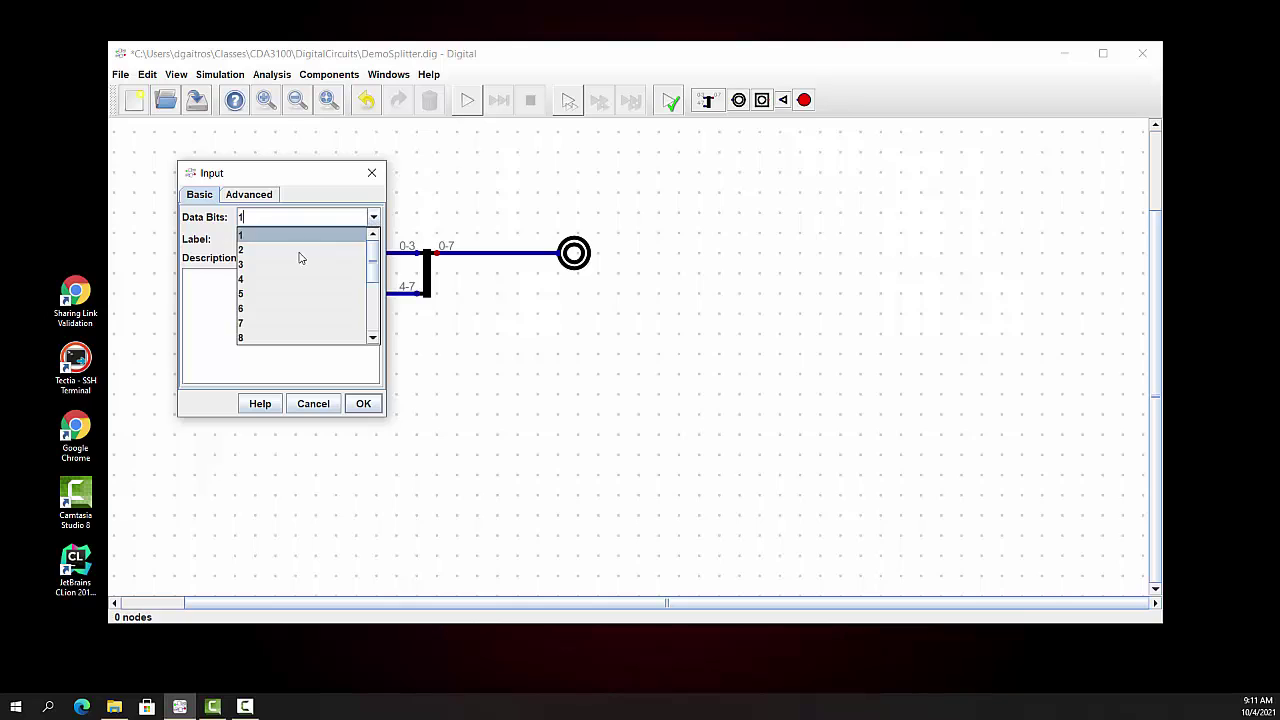
left_click(283, 278)
left_click(247, 195)
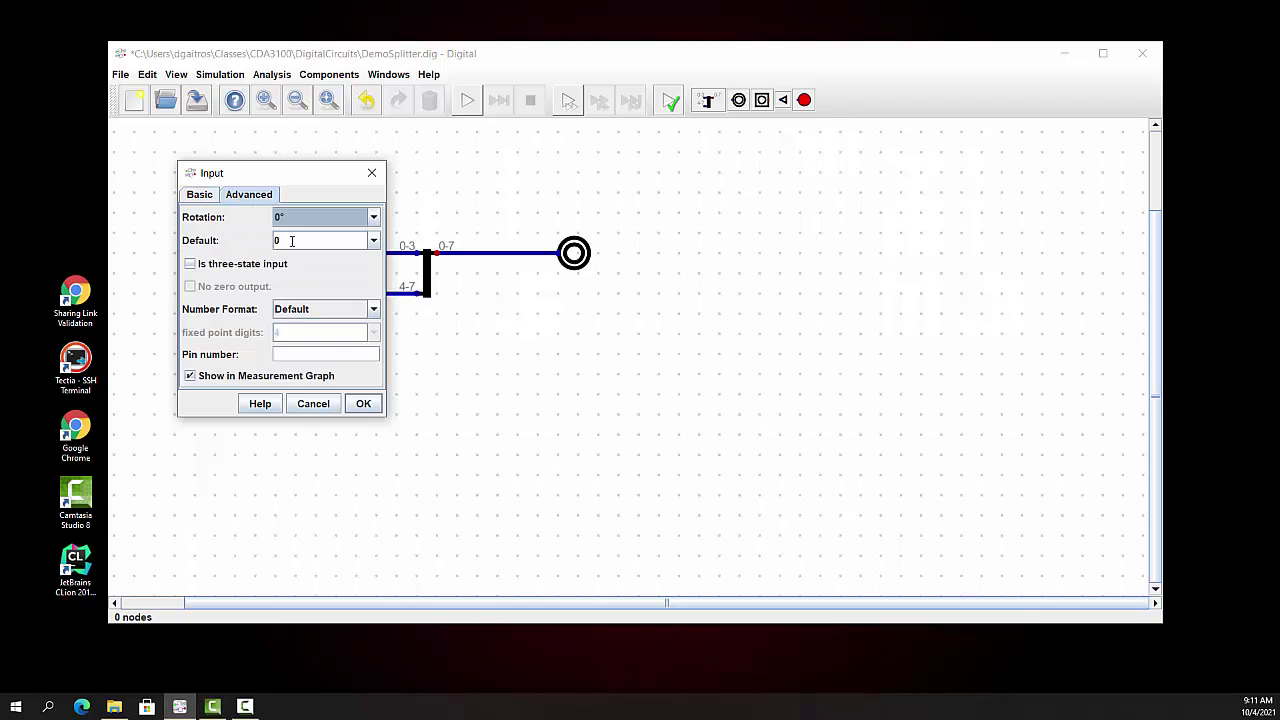
left_click(373, 310)
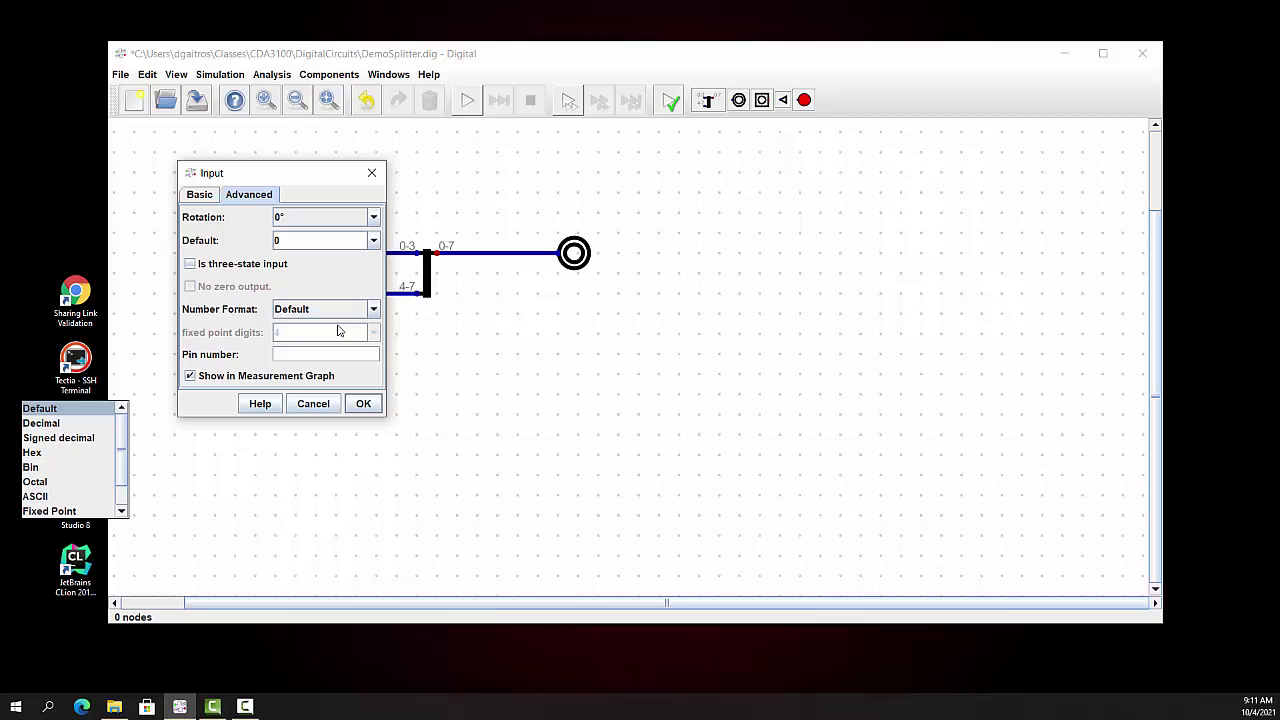
left_click(373, 310)
left_click(373, 310)
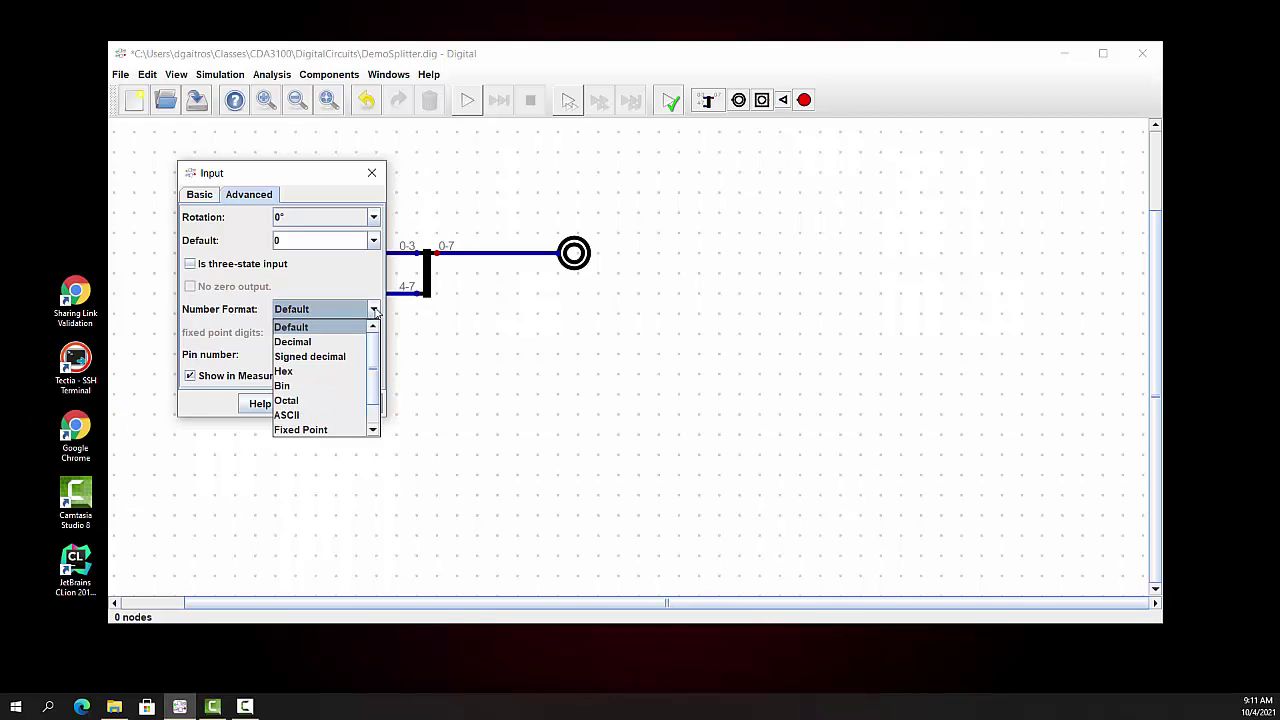
left_click(309, 387)
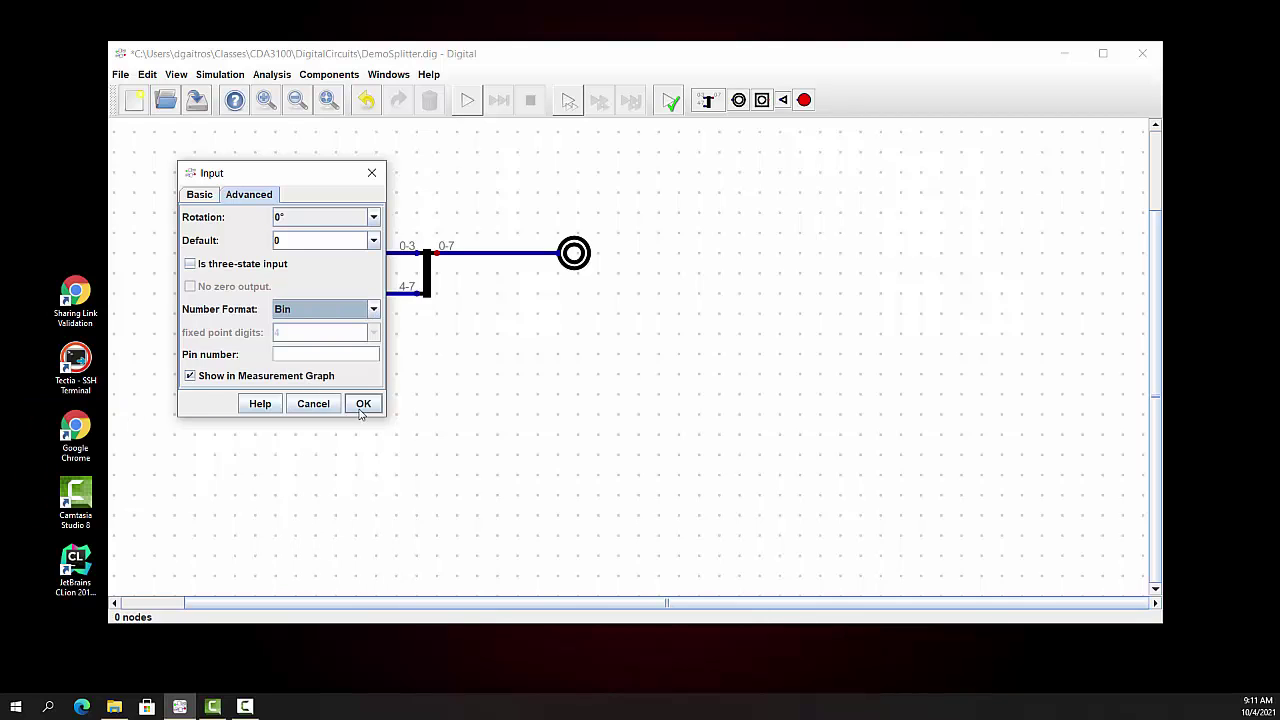
left_click(362, 404)
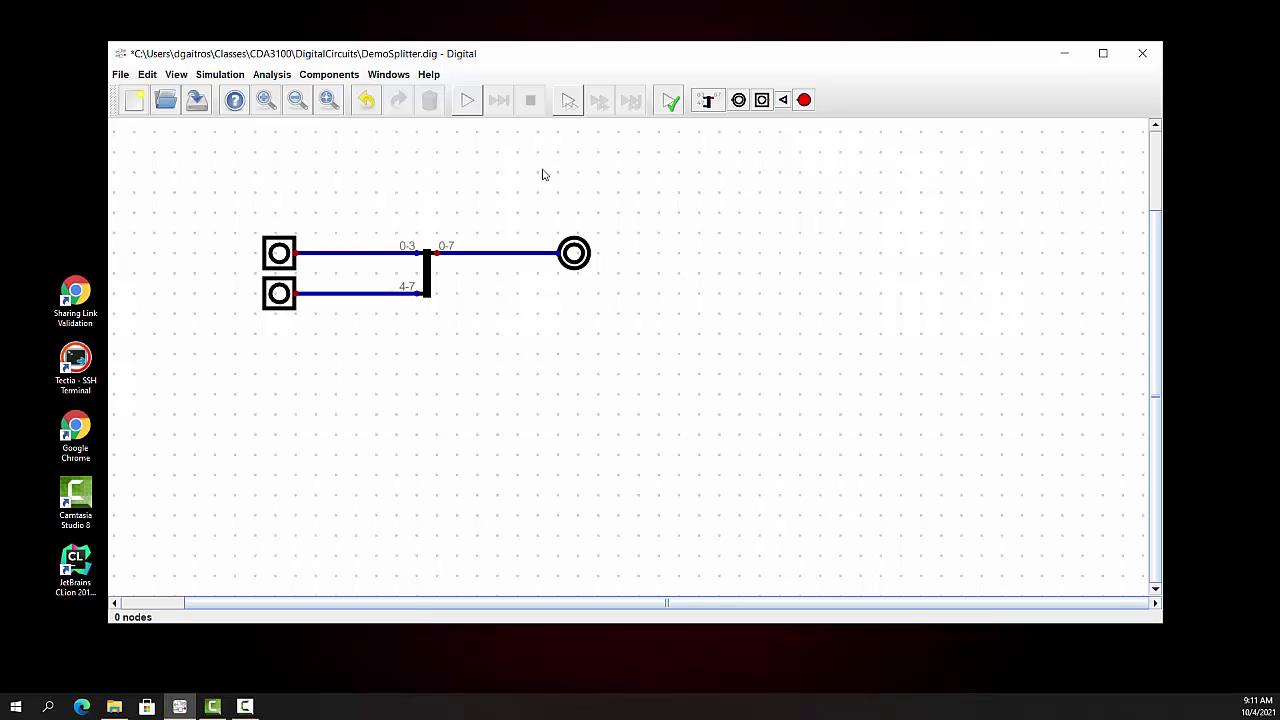
Start the simulation and set the upper input to 0b1010
left_click(219, 74)
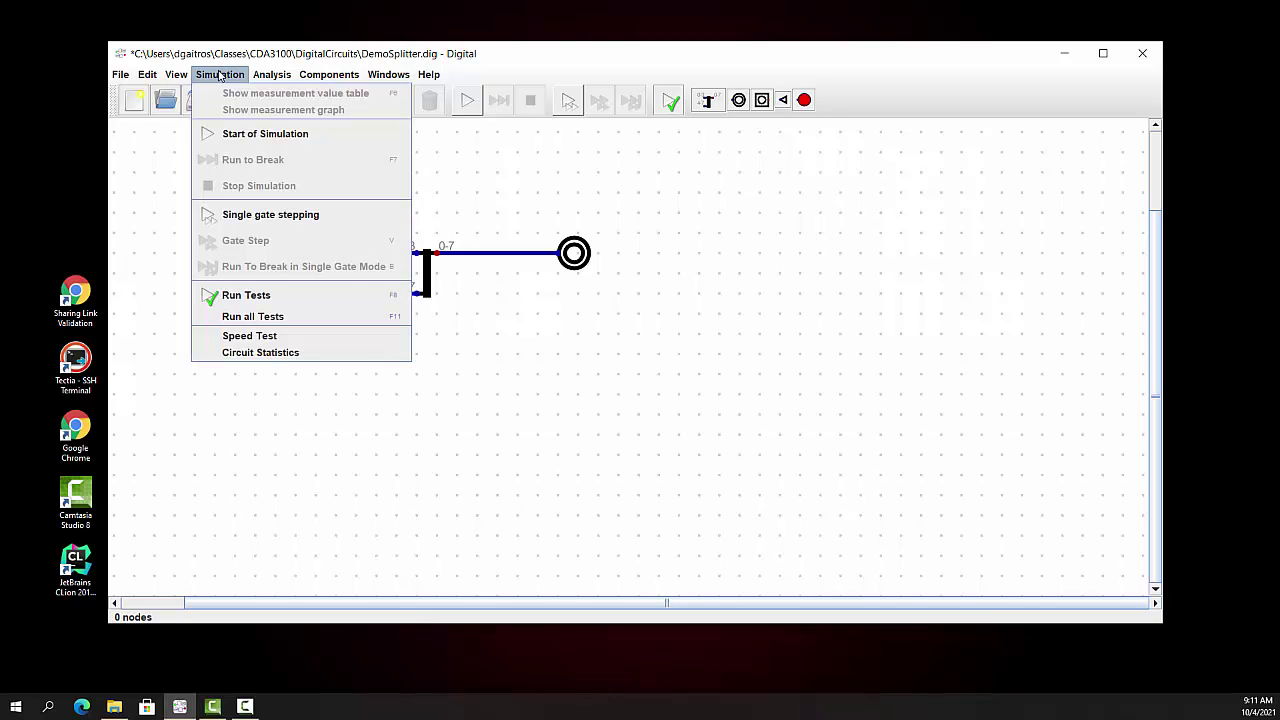
left_click(246, 131)
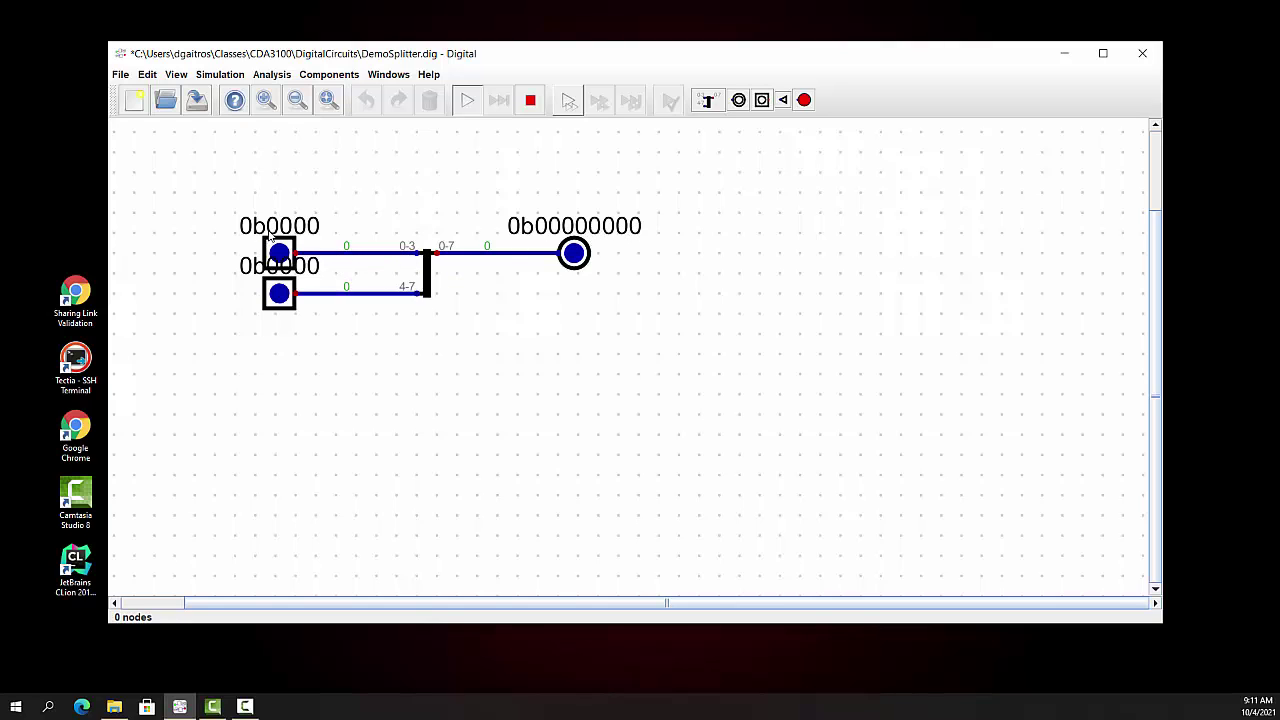
left_click(280, 254)
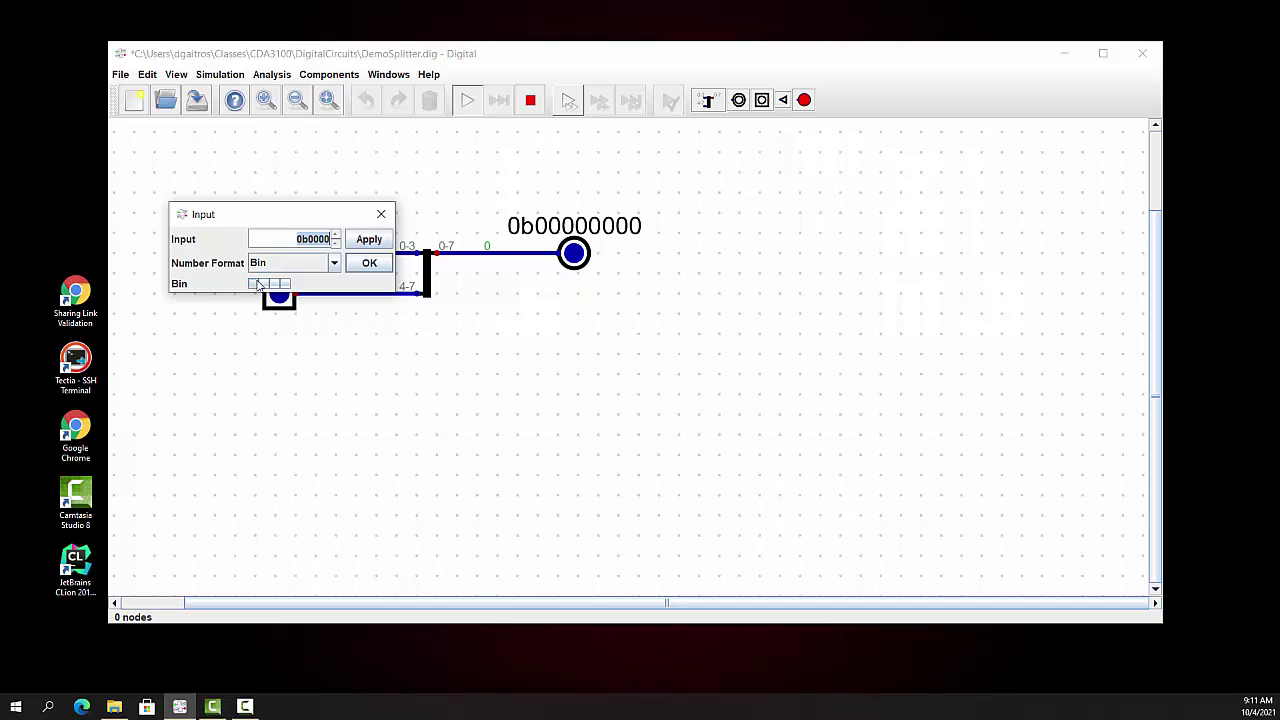
left_click(253, 284)
left_click(274, 284)
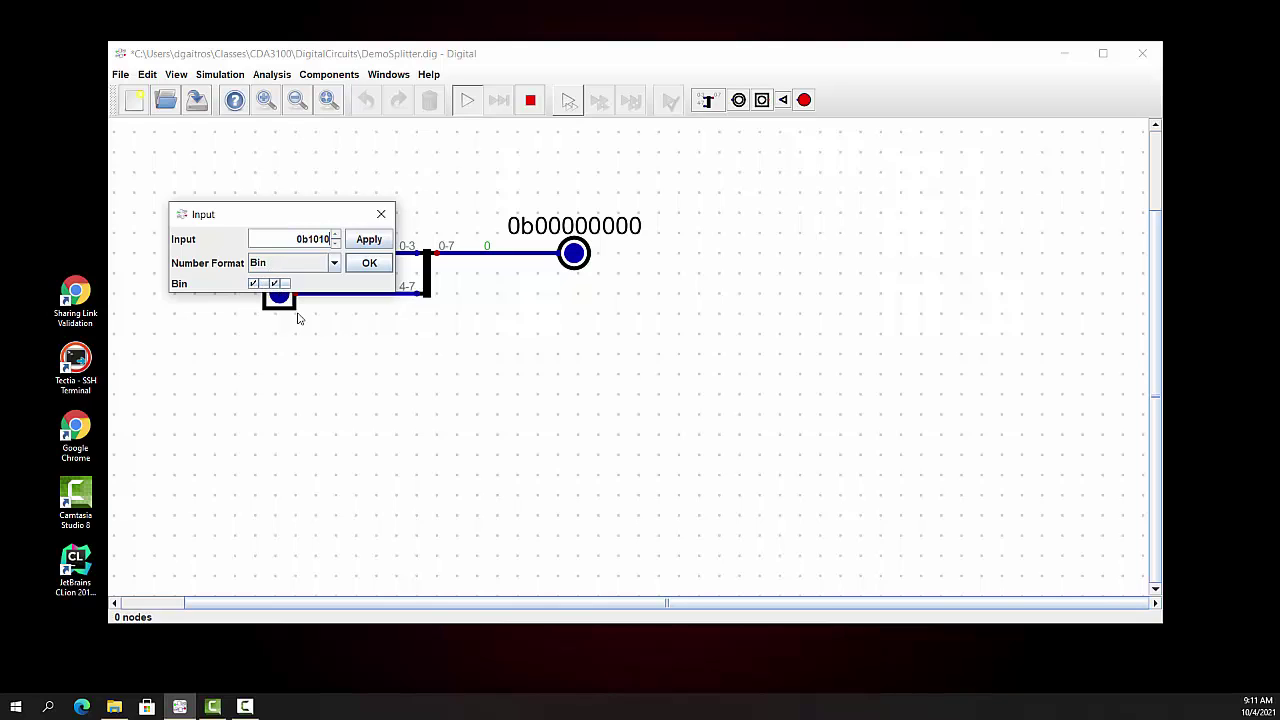
left_click(369, 263)
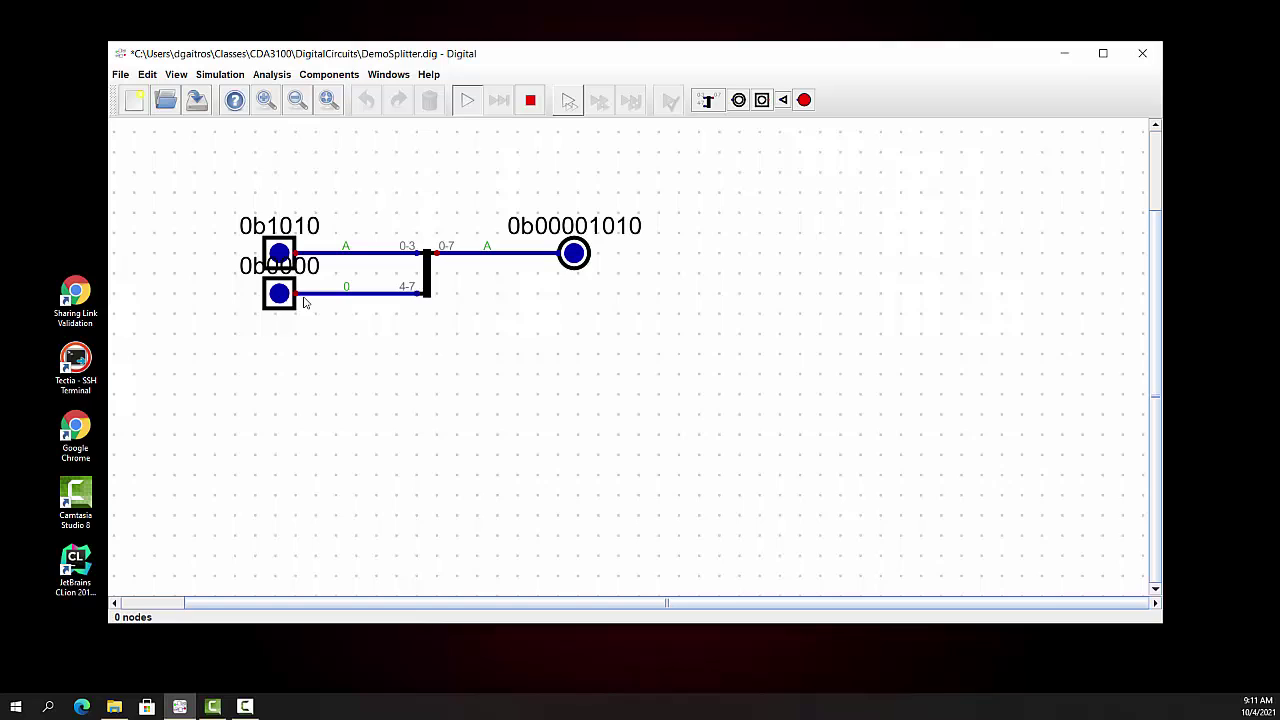
Set the lower input to 0b1100 in the running simulation
left_click(279, 296)
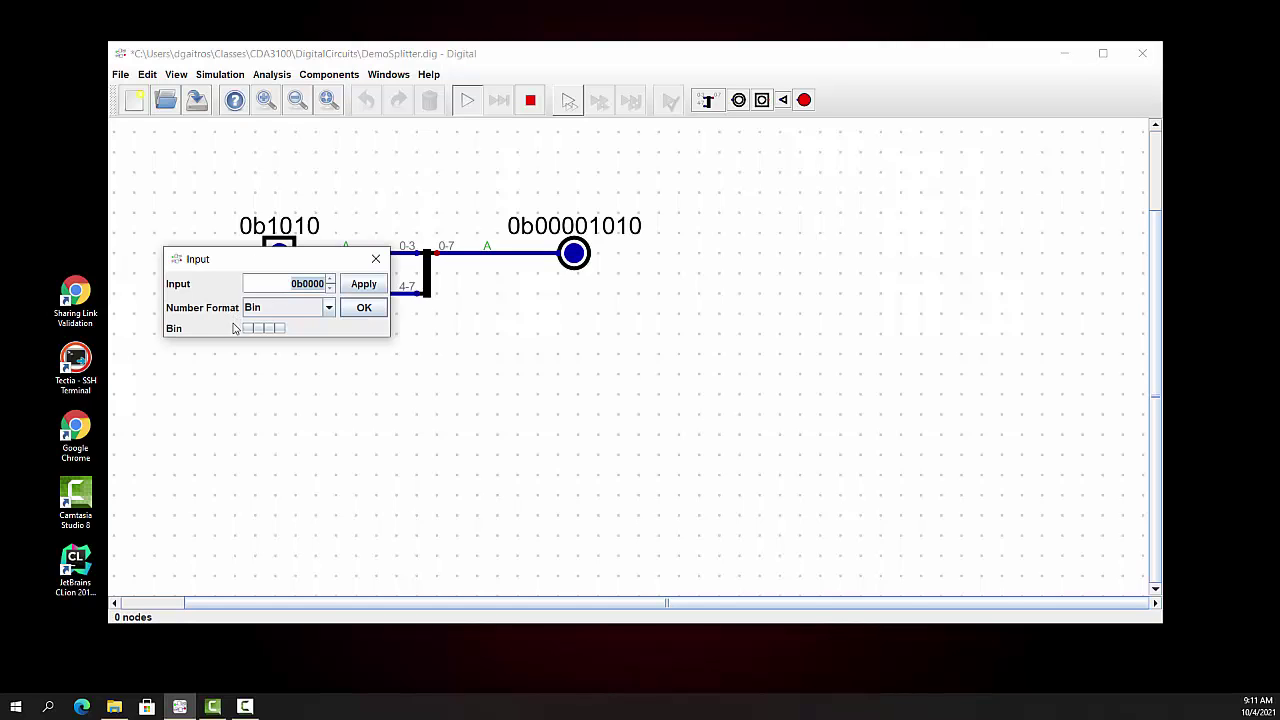
left_click(249, 329)
left_click(258, 329)
left_click(363, 284)
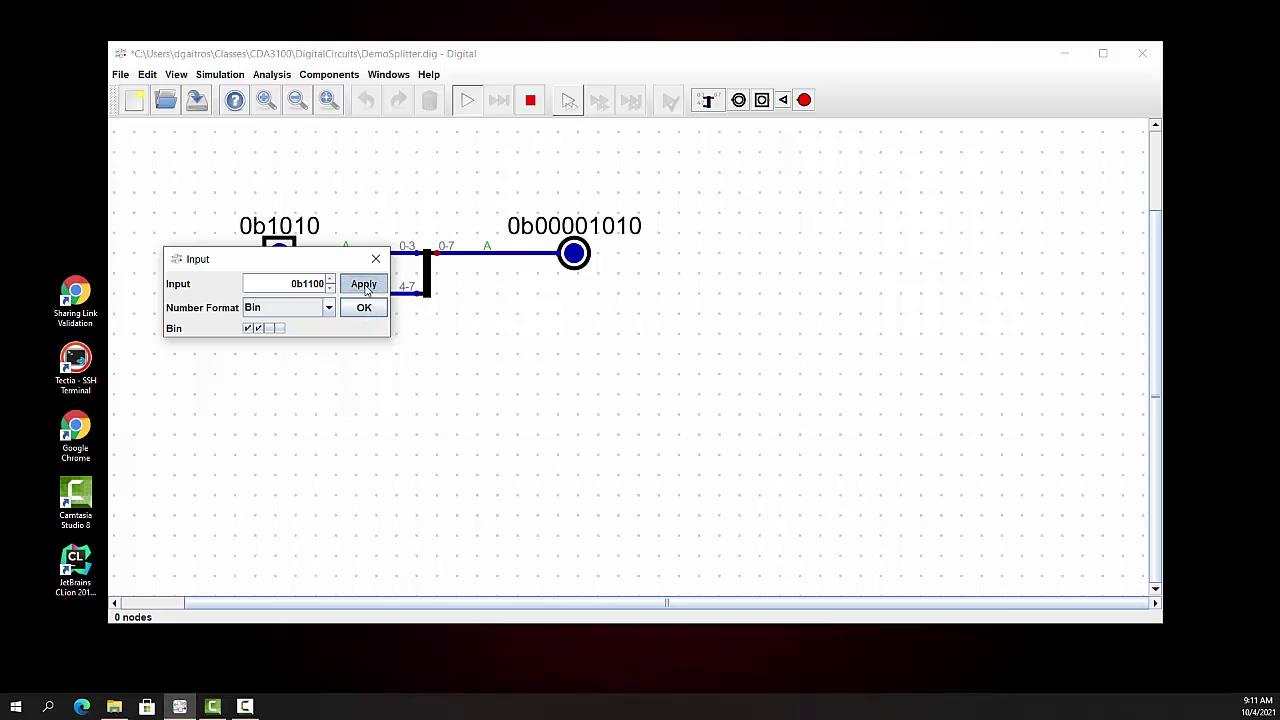
left_click(364, 309)
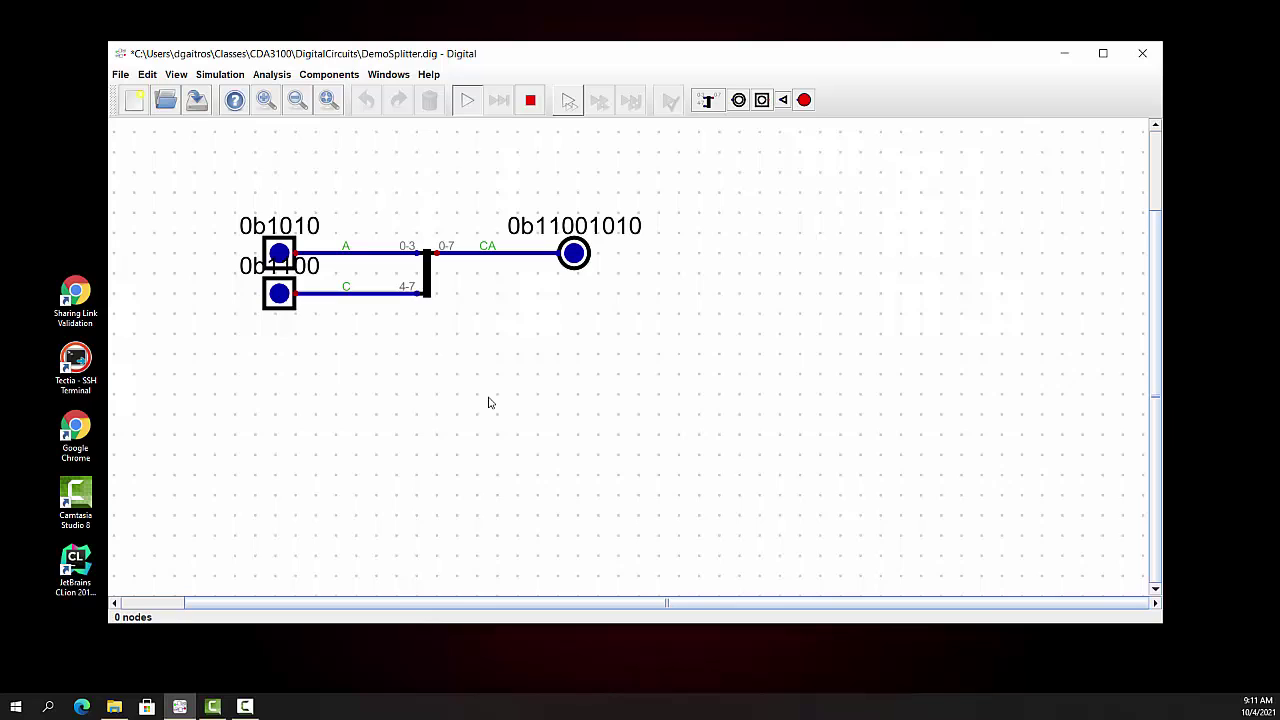
Stop the simulation and delete the whole circuit from the canvas
left_click(212, 76)
left_click(243, 186)
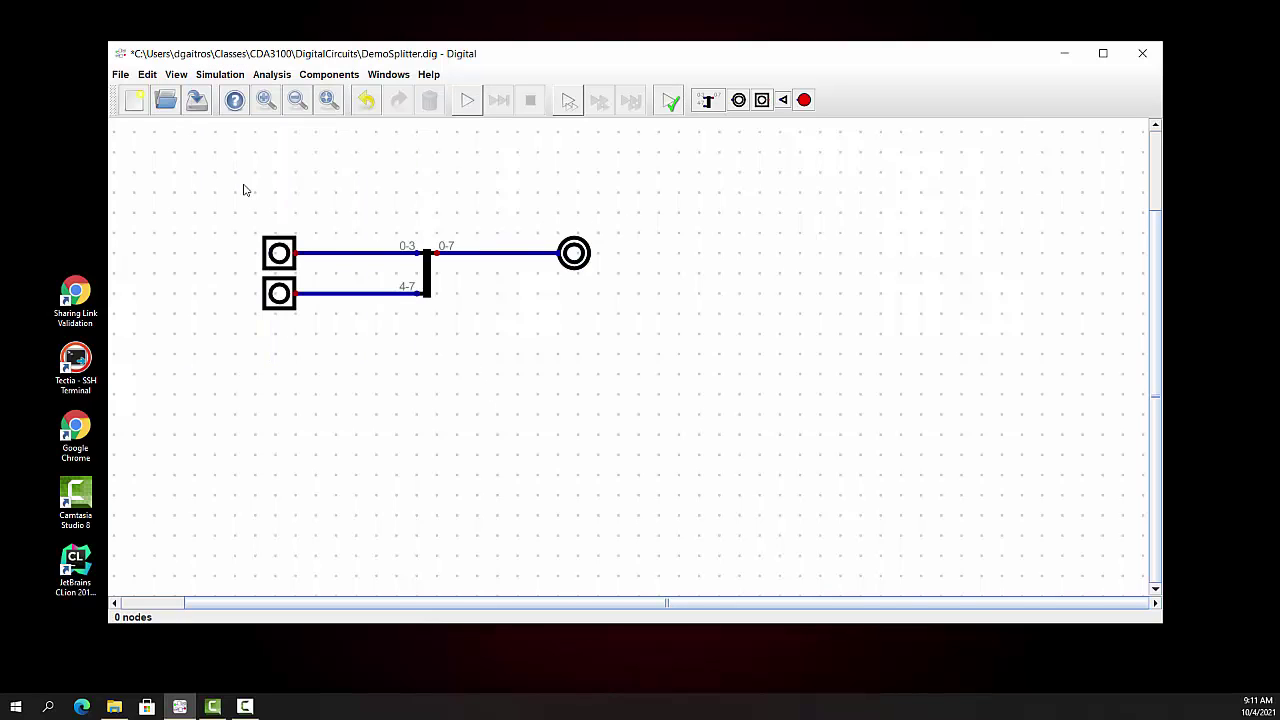
left_click_drag(200, 191, 772, 344)
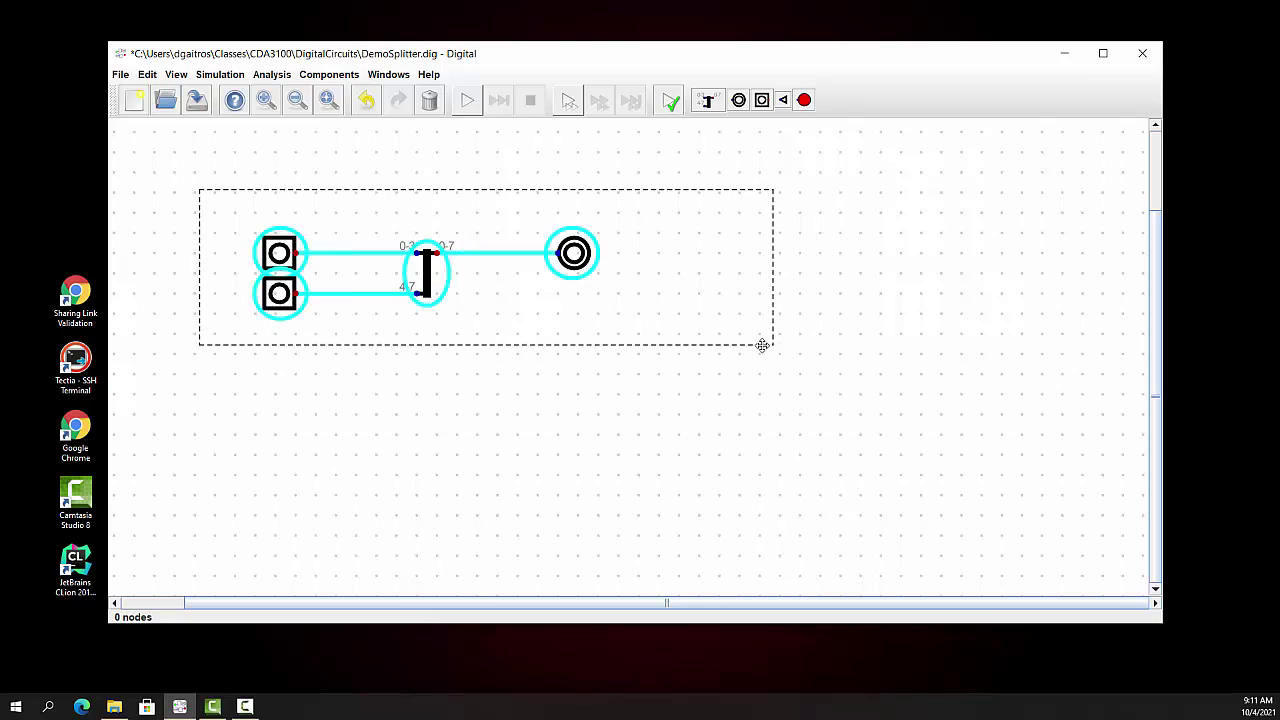
key("Delete")
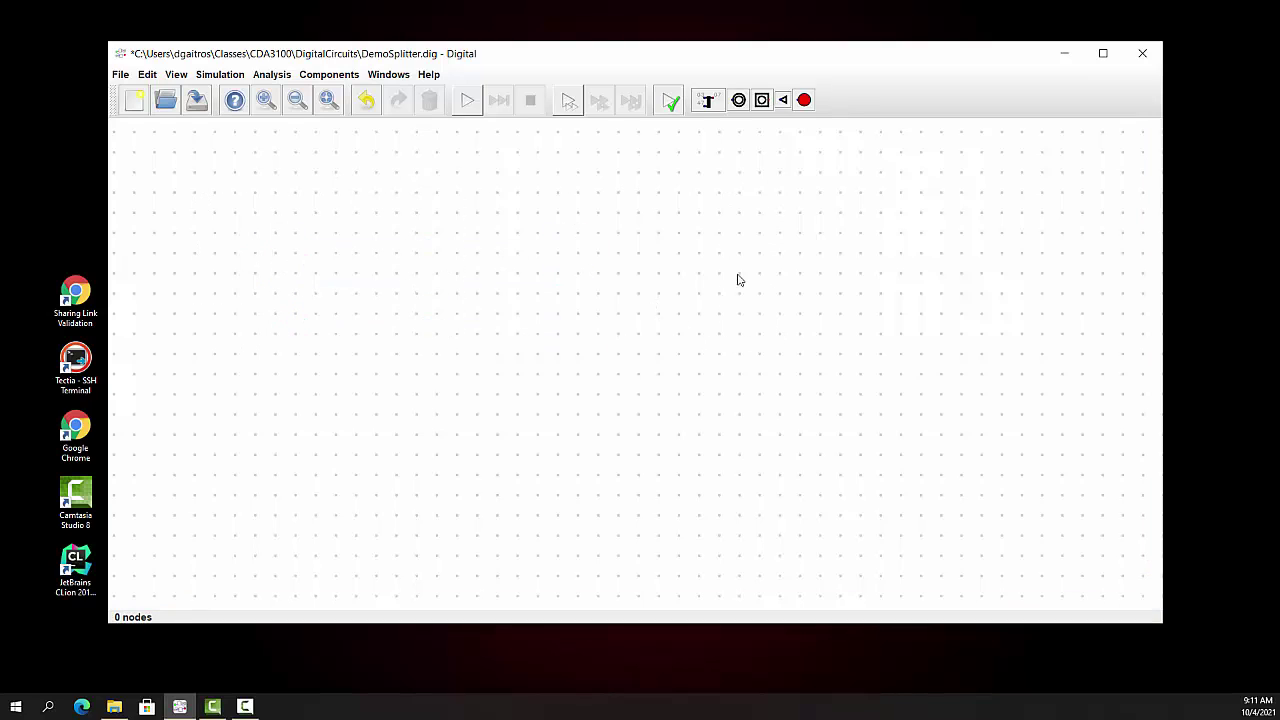
Place a splitter/merger on the empty canvas and set its input splitting to 1,1,1,1,1,1,1,1 and its spreading to 2
left_click(706, 100)
left_click(466, 265)
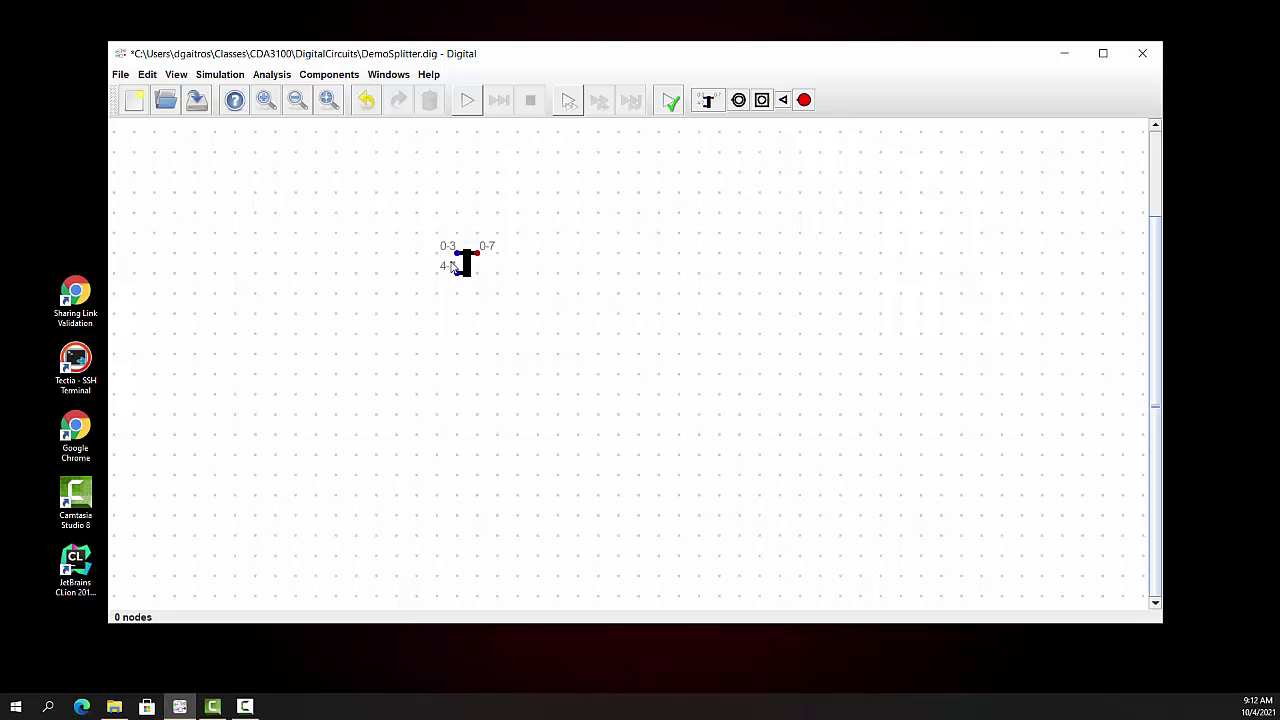
left_click_drag(466, 265, 455, 268)
right_click(456, 266)
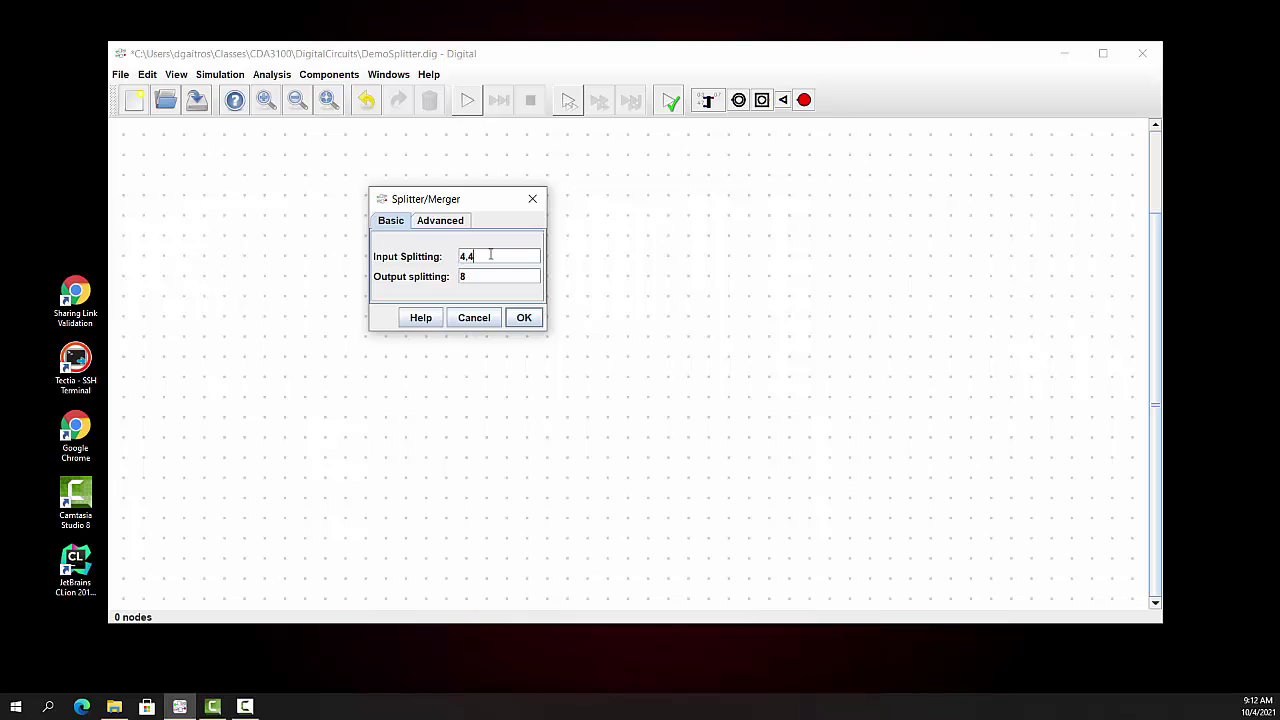
left_click_drag(490, 256, 431, 257)
type("1,1,1,1,1,1,1,1")
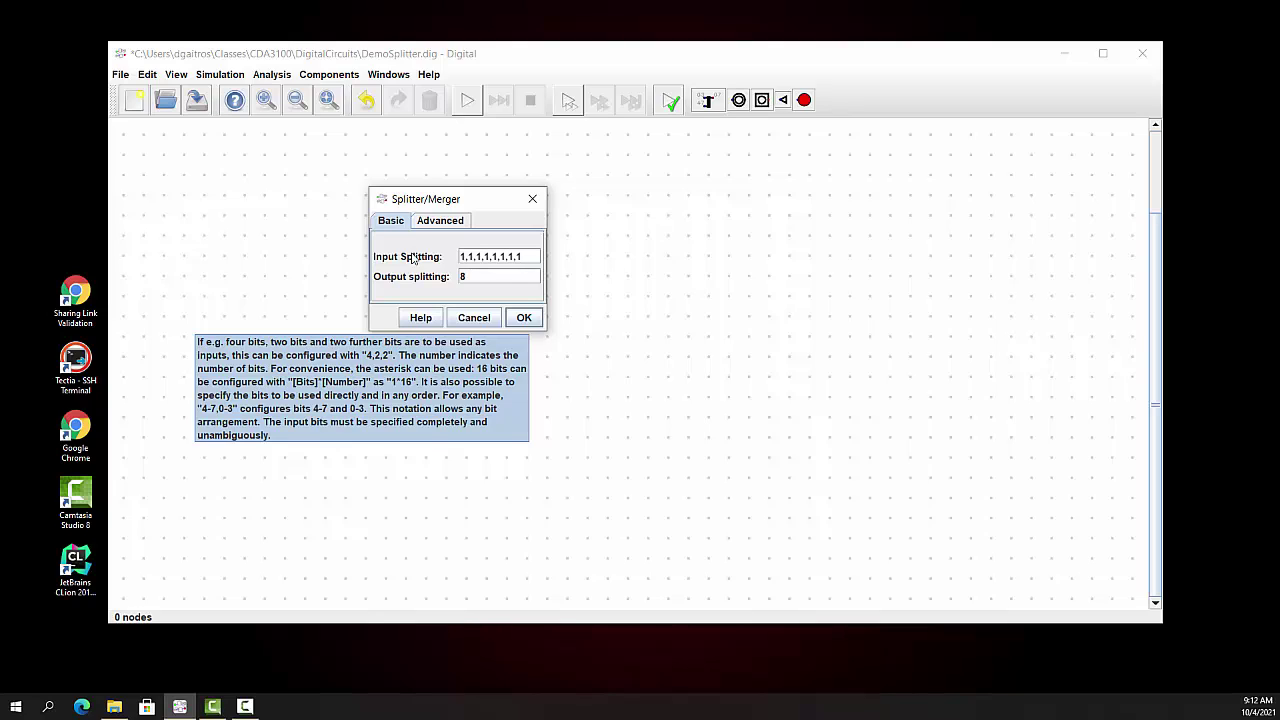
left_click(450, 222)
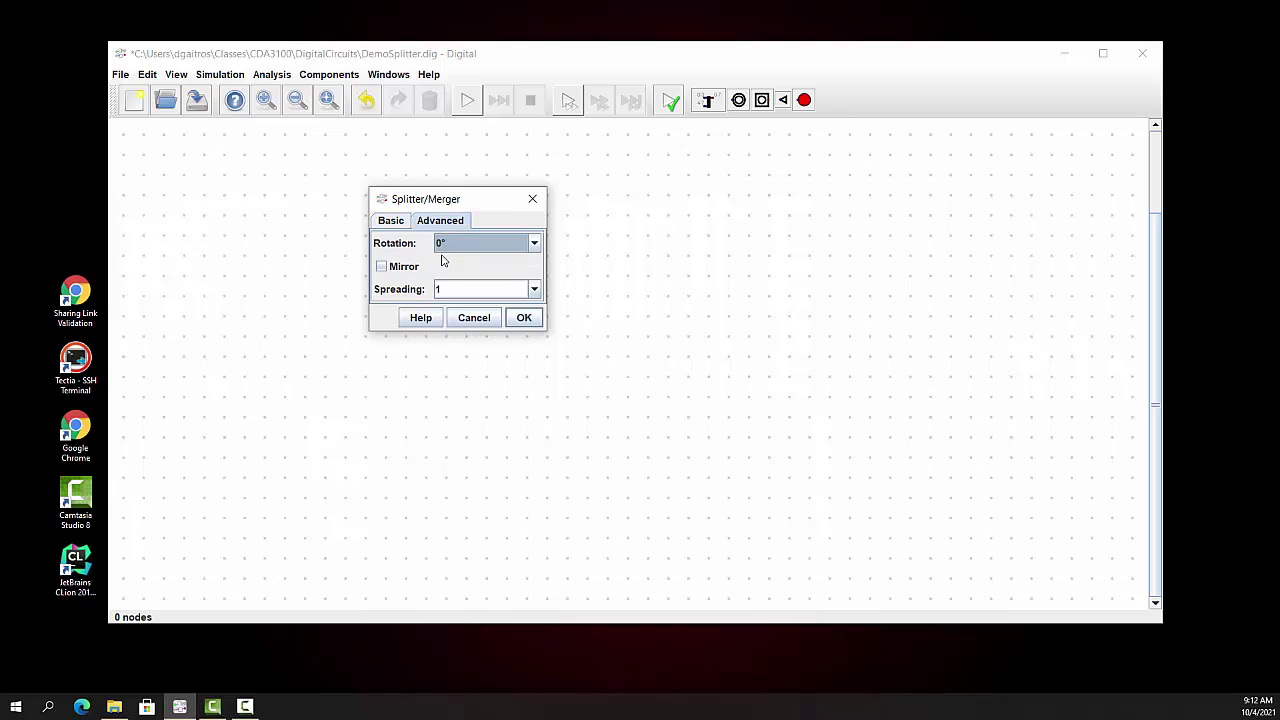
left_click(534, 289)
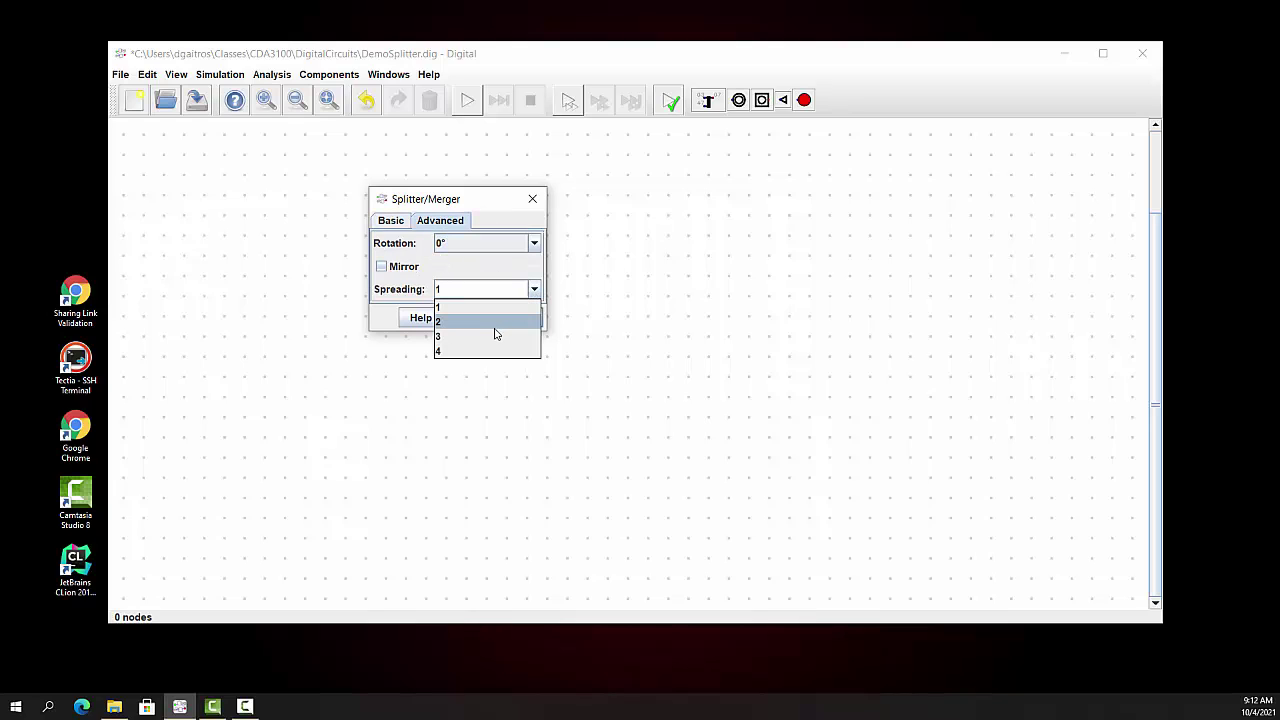
left_click(494, 329)
left_click(523, 318)
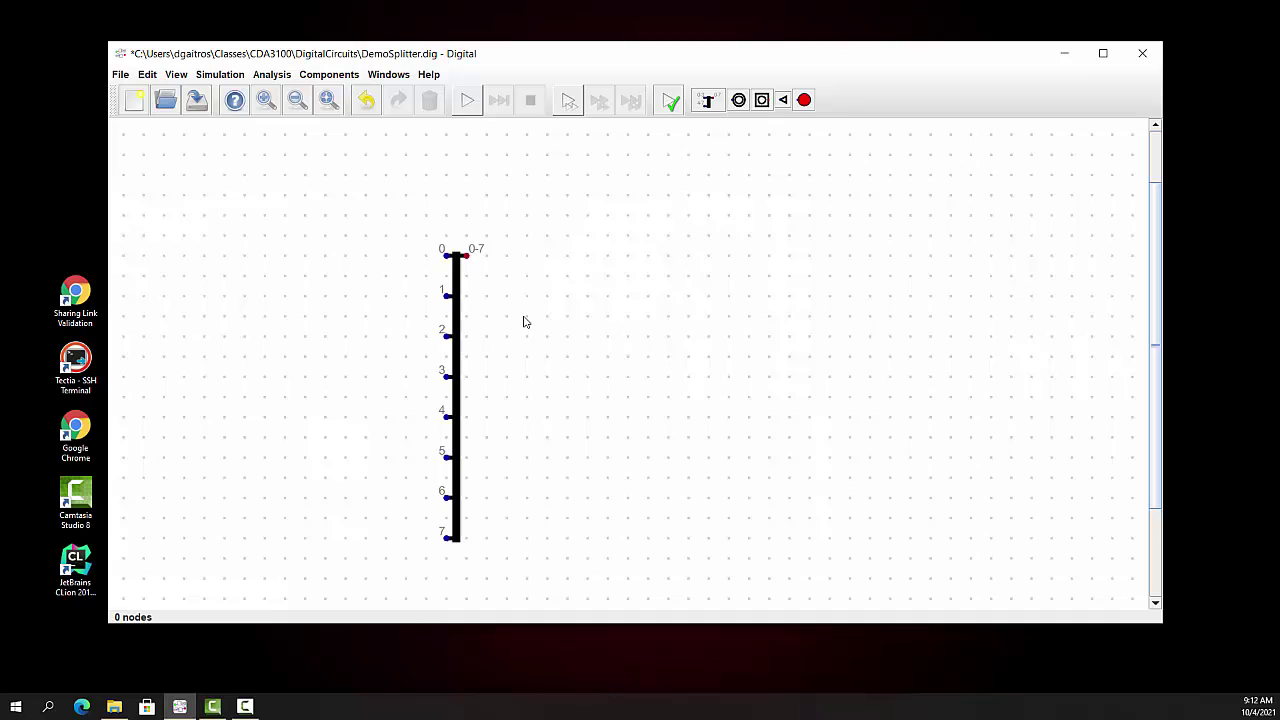
Place a second splitter/merger to the right of the first, with input splitting 8 and output splitting 1,1,1,1,1,1,1,1
left_click(707, 100)
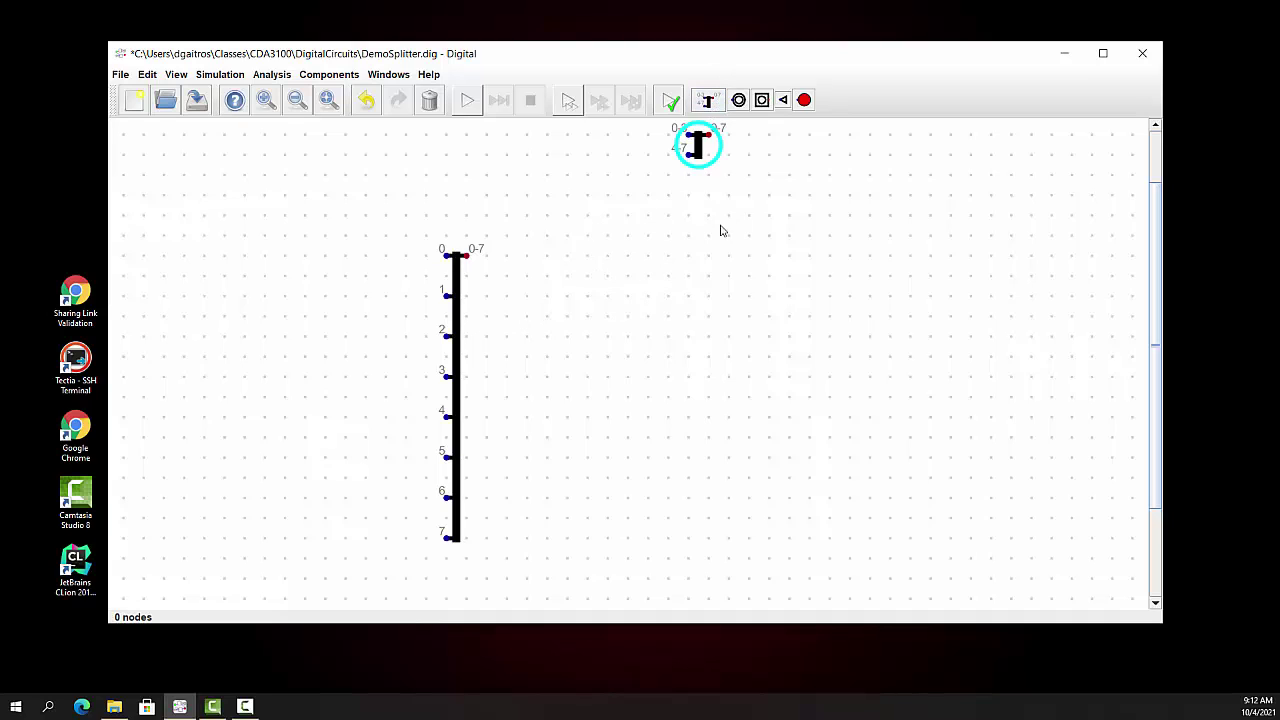
left_click(697, 262)
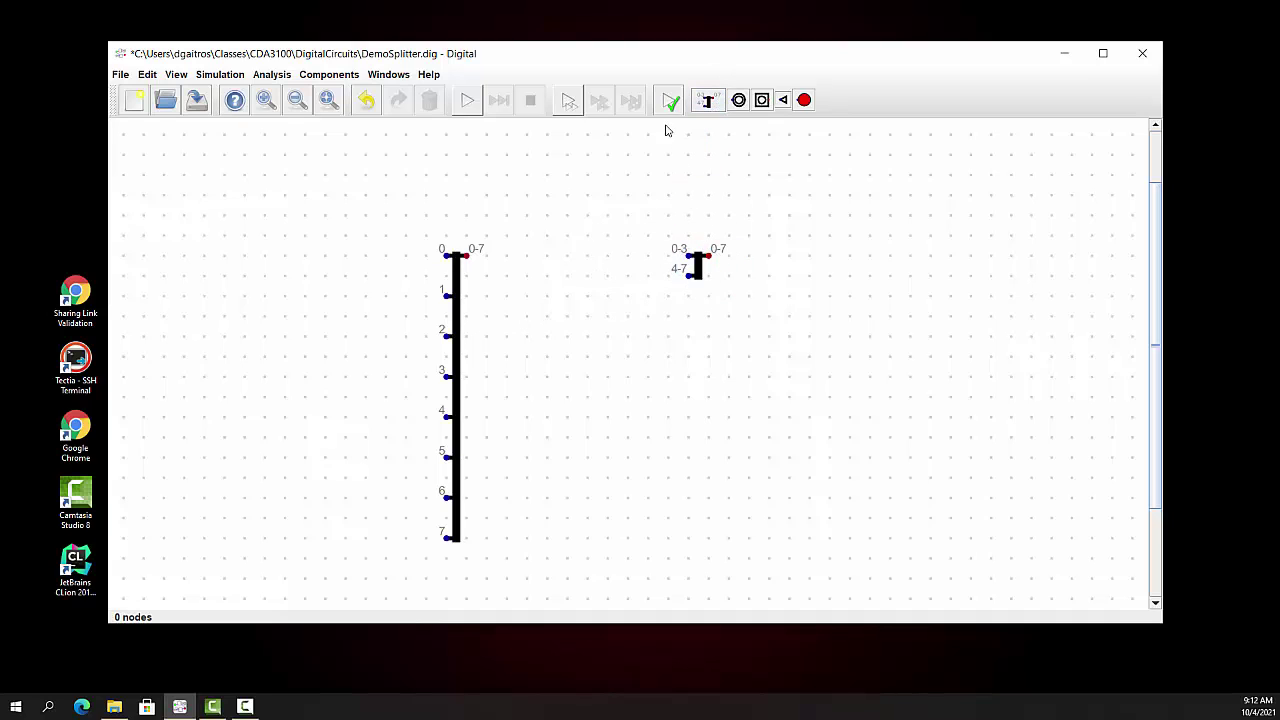
left_click(698, 268)
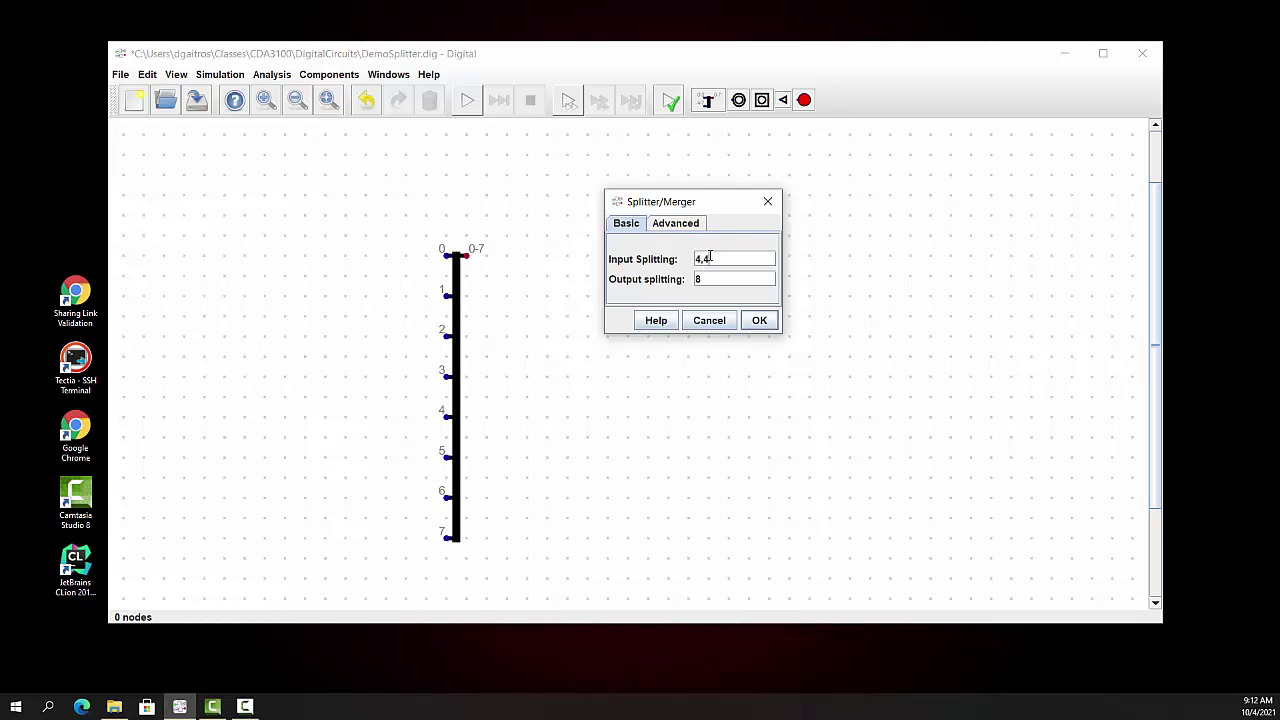
left_click_drag(710, 257, 682, 285)
type("8")
type("1,1,1,1,1,1,1,1")
left_click(759, 320)
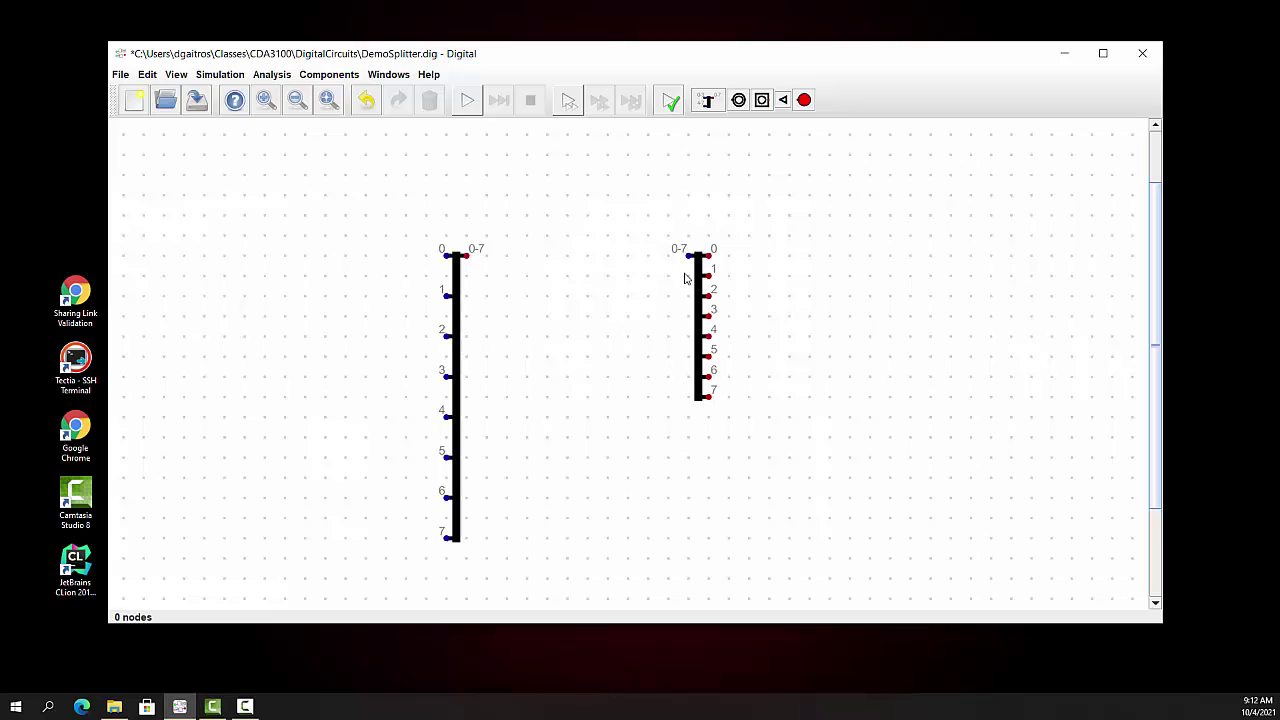
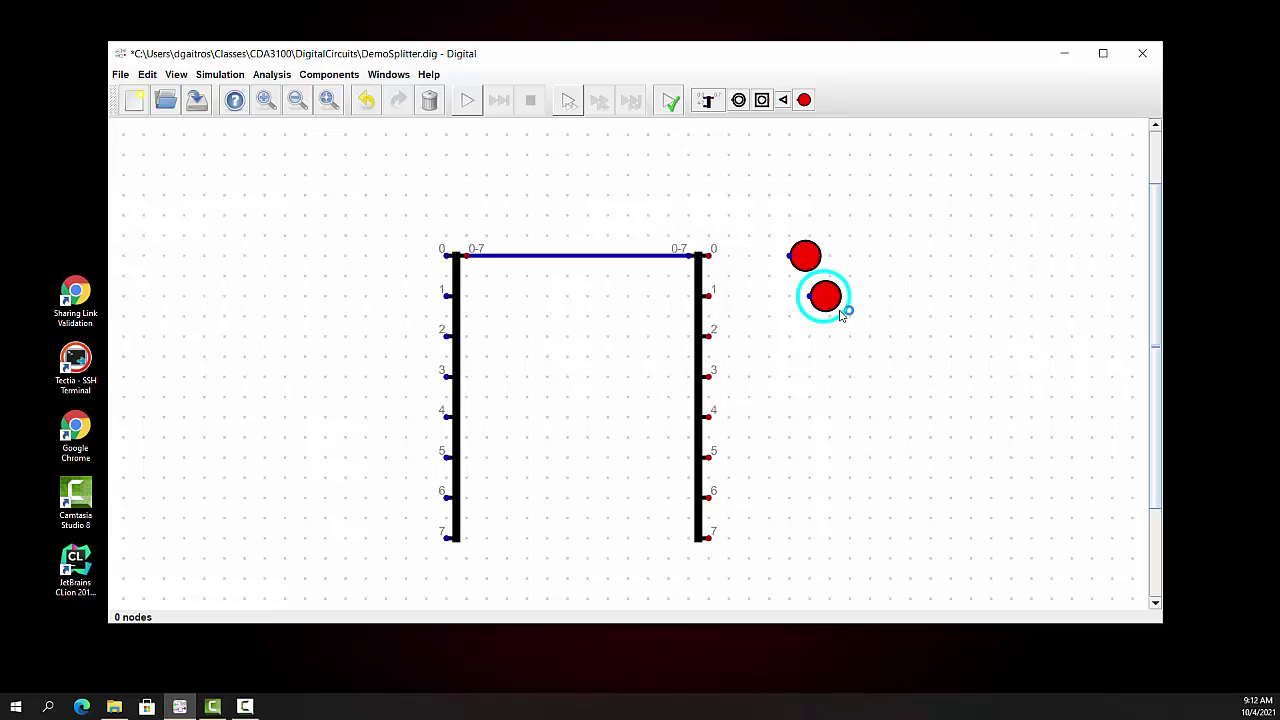
Paste seven copies of the LED in a column below the first, aligned with output pins 1 to 7 of the right splitter
left_click(826, 304)
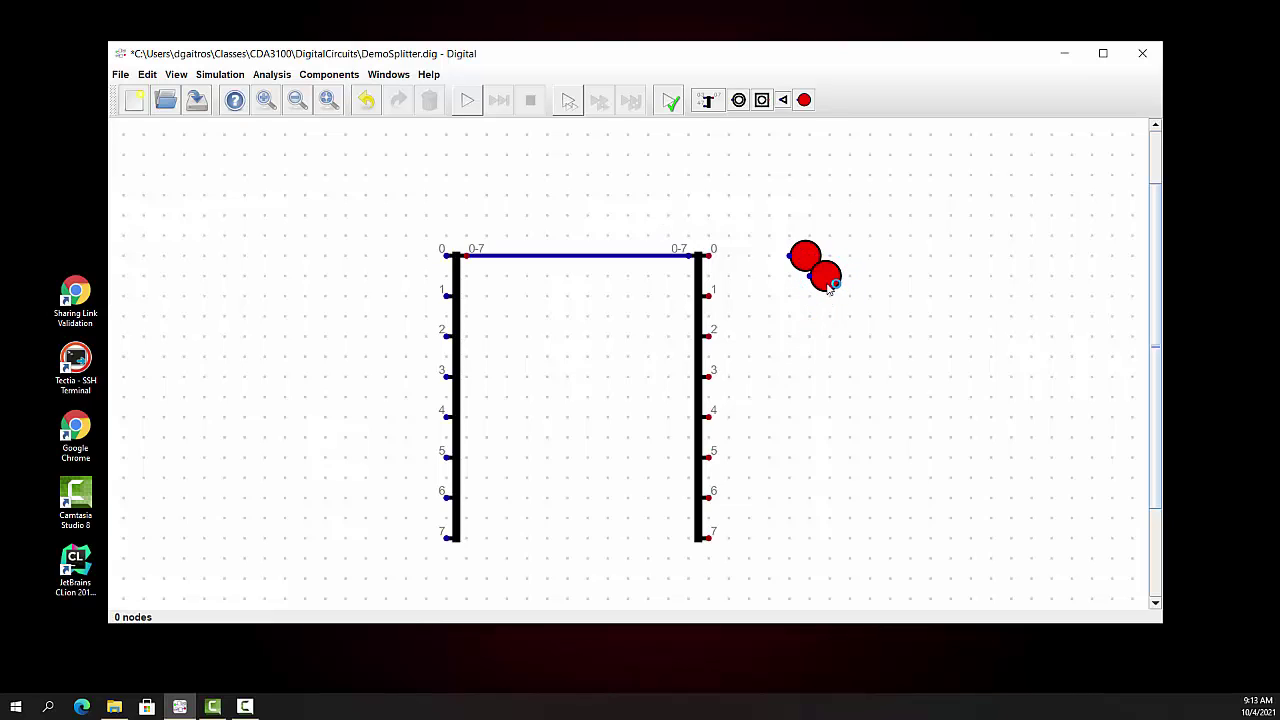
left_click_drag(828, 286, 808, 308)
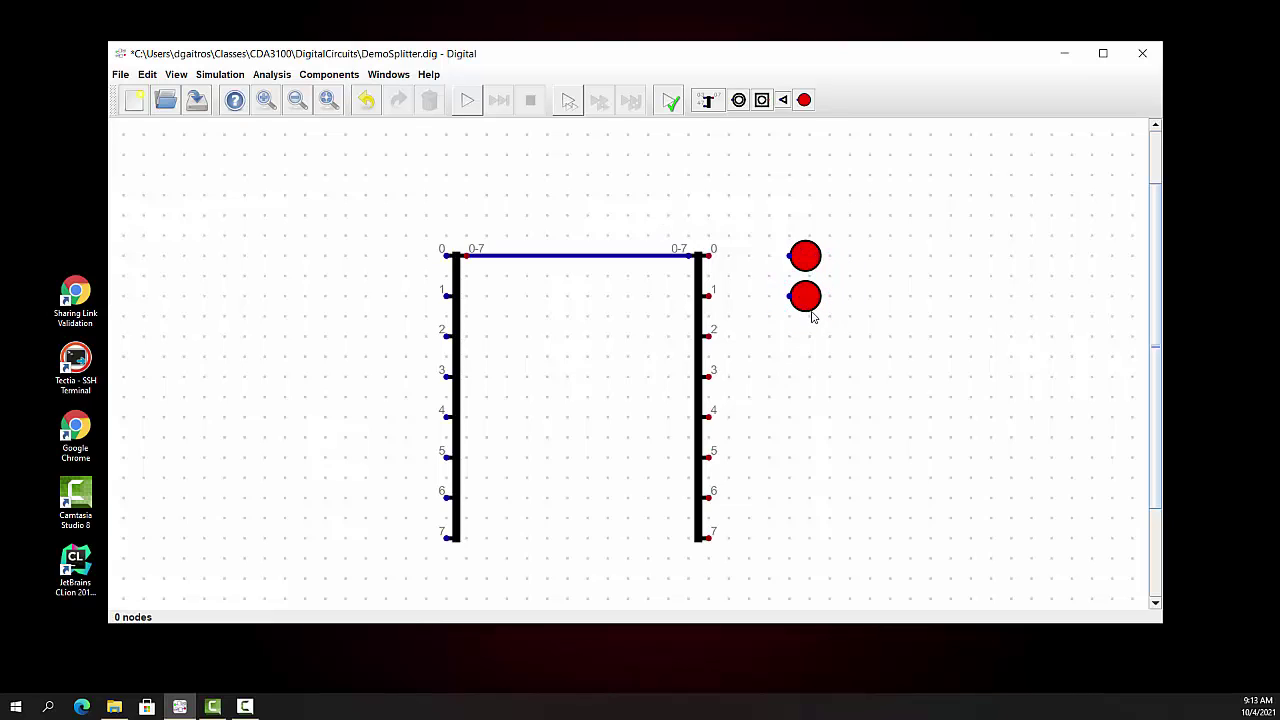
key("ctrl+v")
left_click(812, 352)
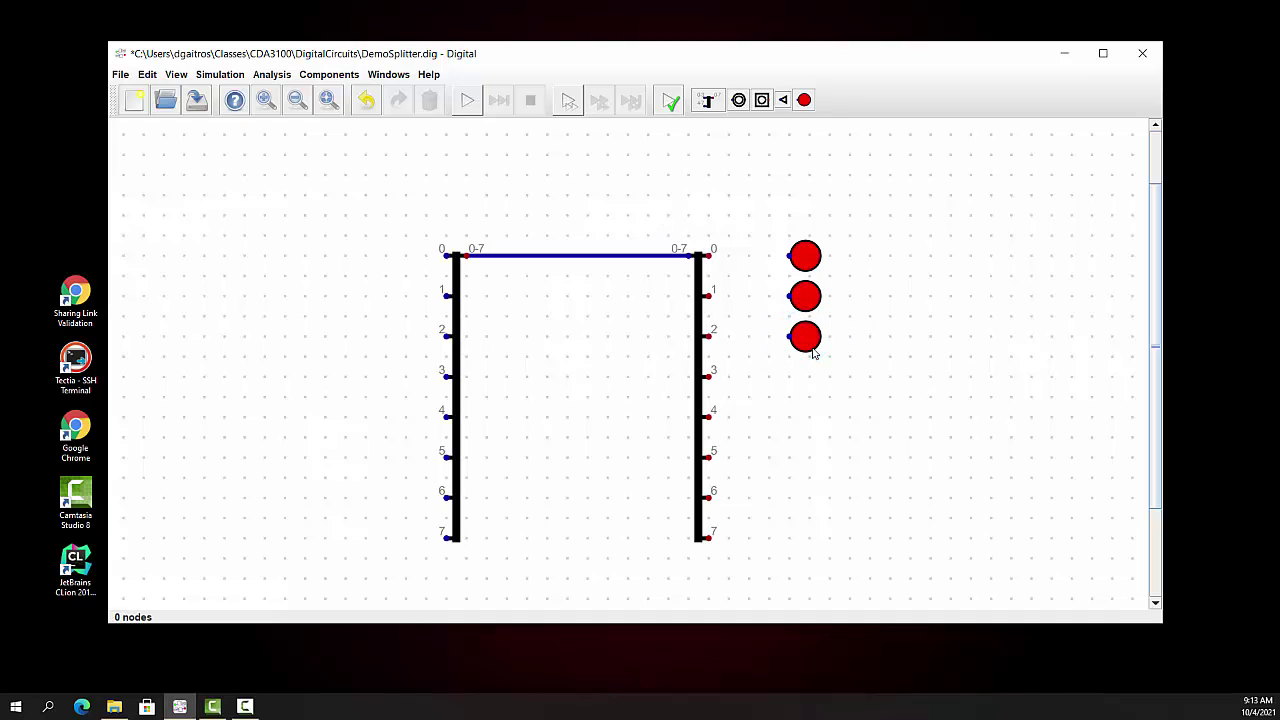
key("ctrl+v")
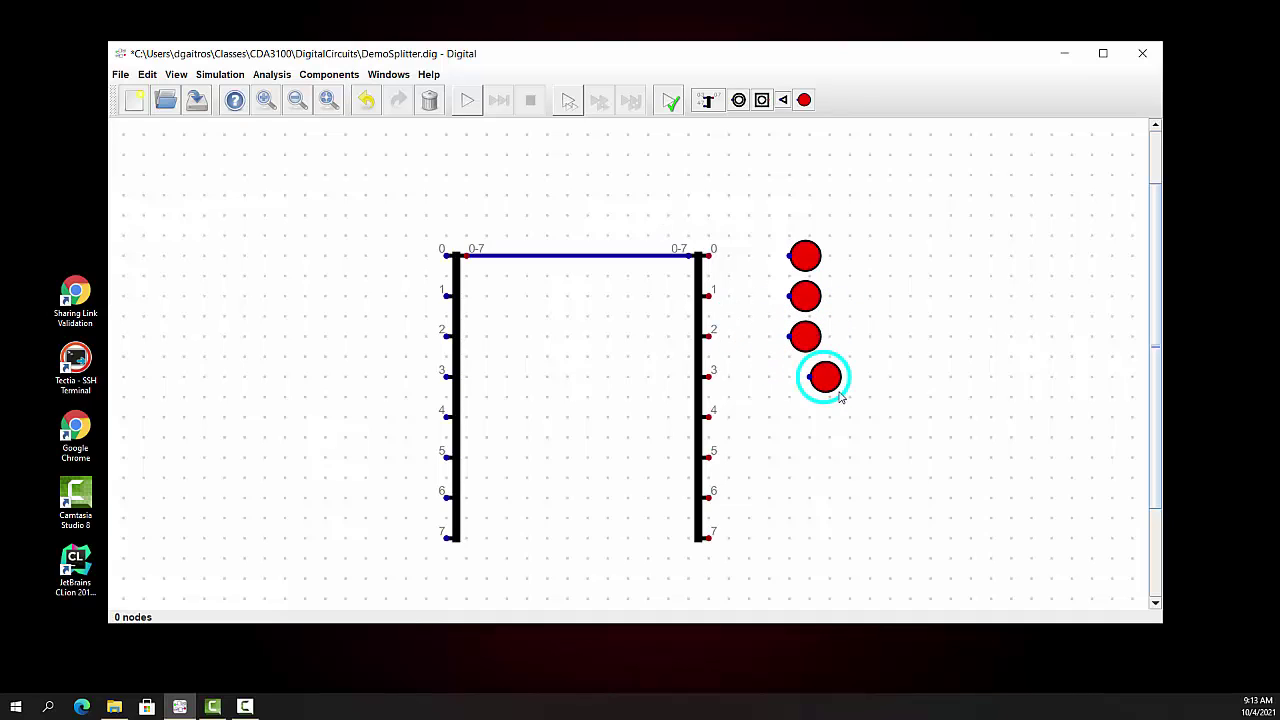
left_click(822, 396)
key("ctrl+v")
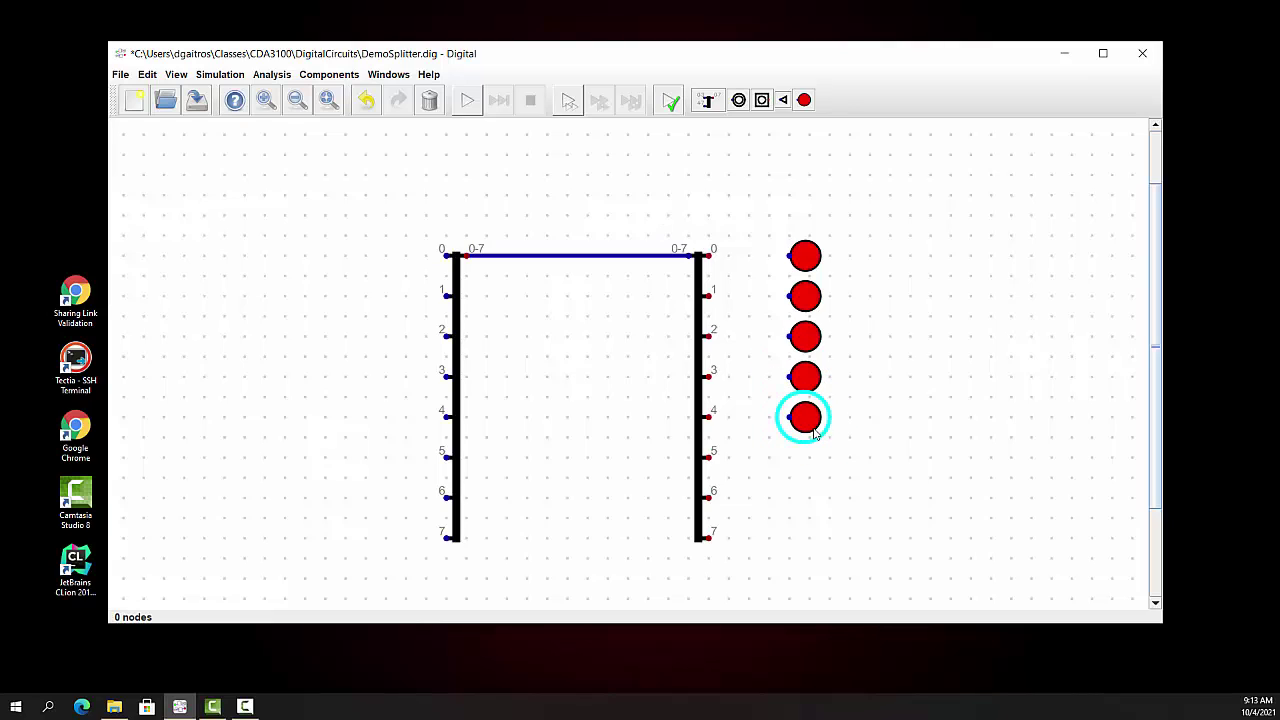
left_click(814, 432)
key("ctrl+v")
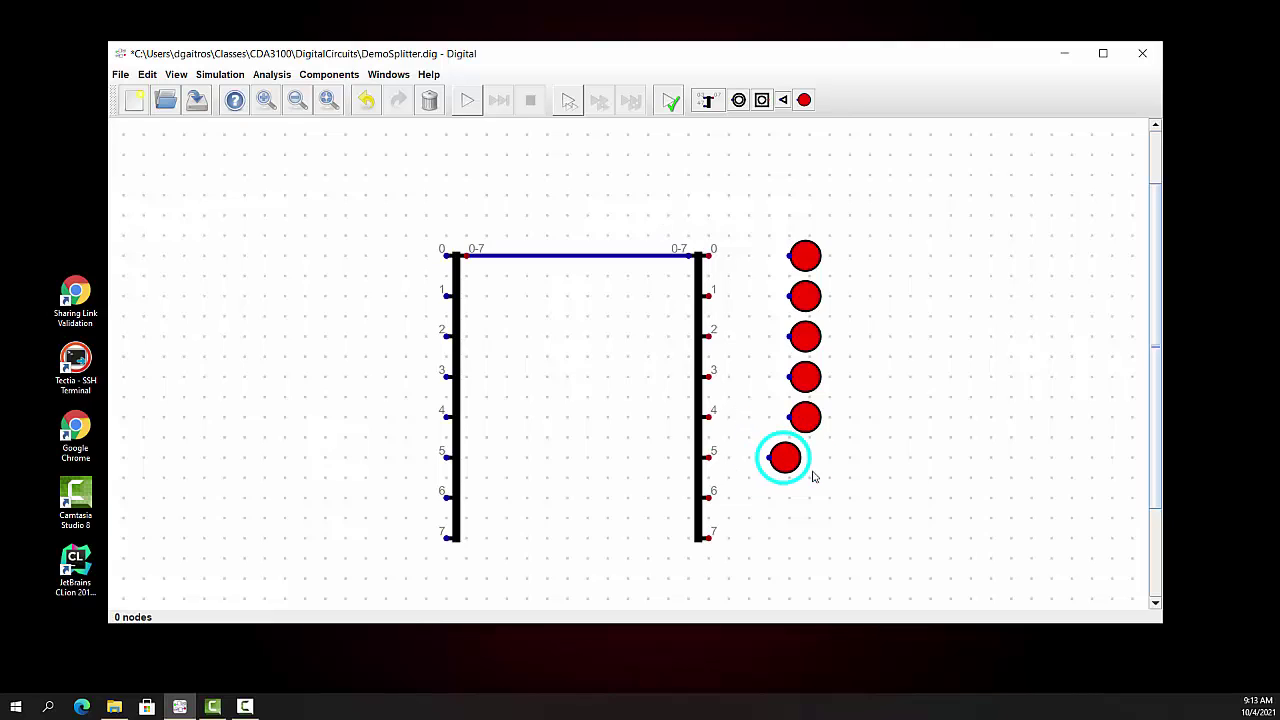
left_click(818, 475)
key("ctrl+v")
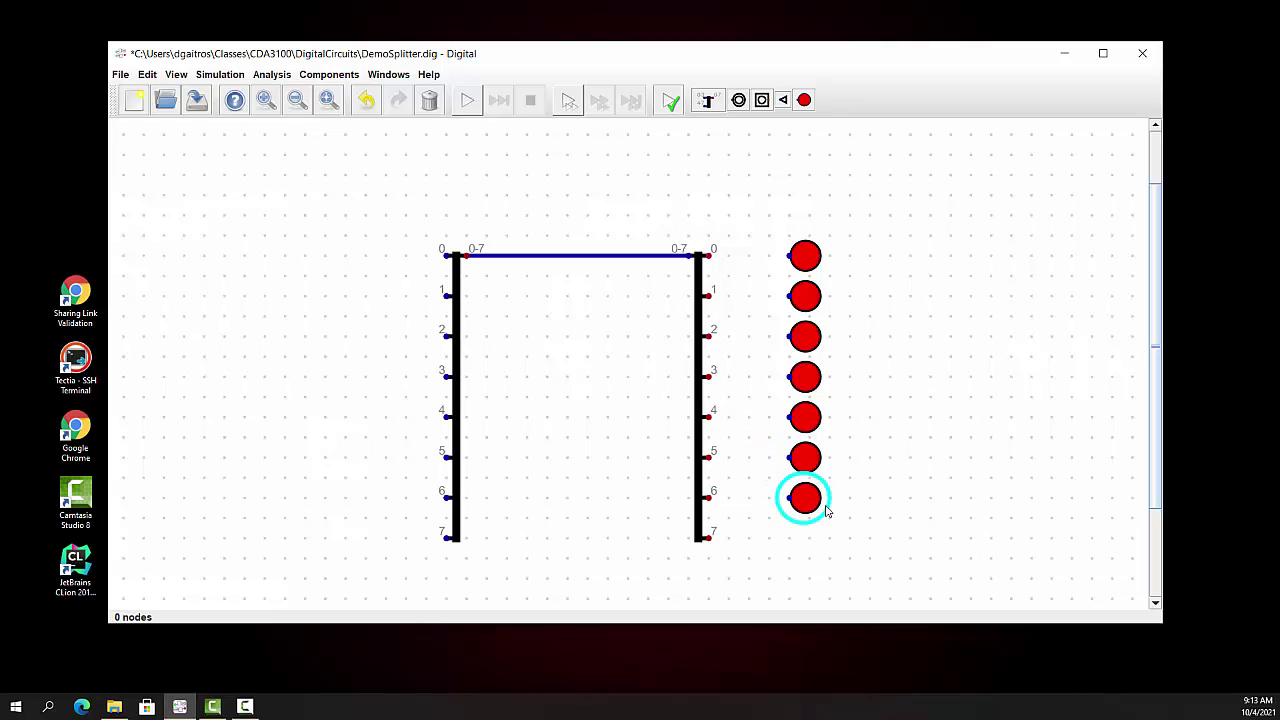
left_click(826, 510)
key("ctrl+v")
left_click(822, 549)
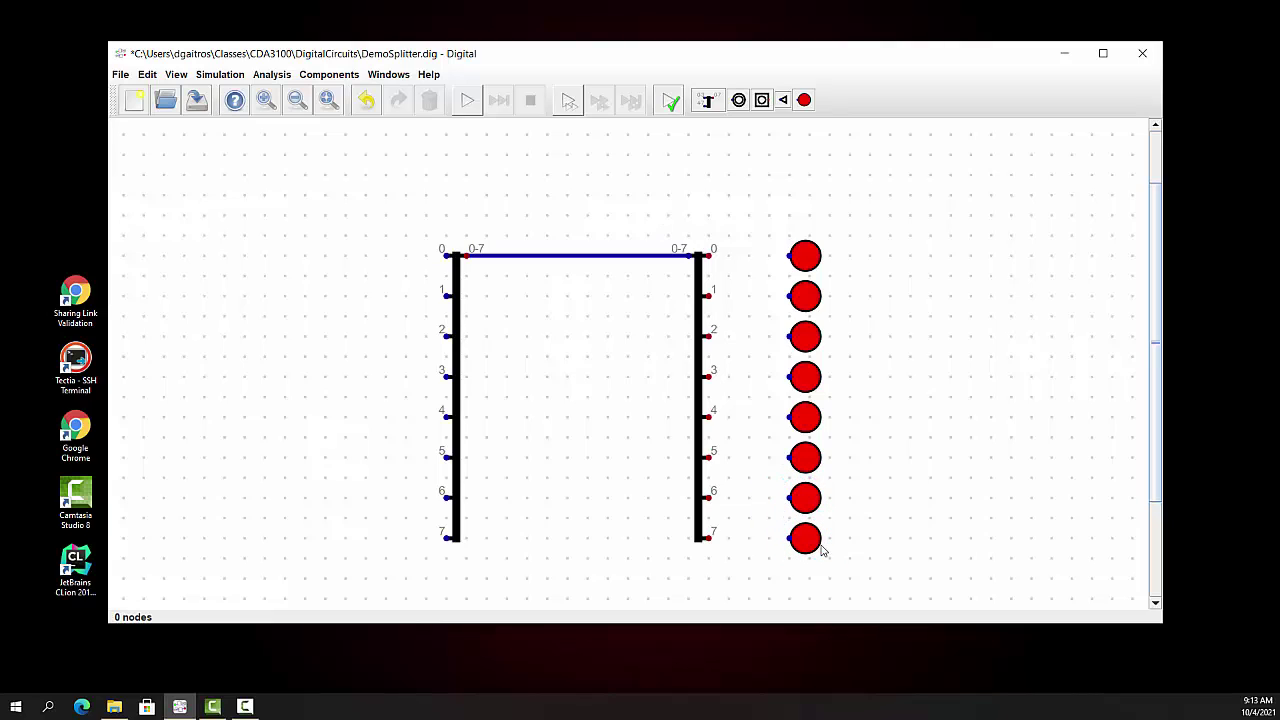
Wire output pins 7 through 0 of the right splitter to the LEDs beside them
left_click(709, 539)
left_click(790, 538)
left_click(710, 498)
left_click(788, 498)
left_click(709, 458)
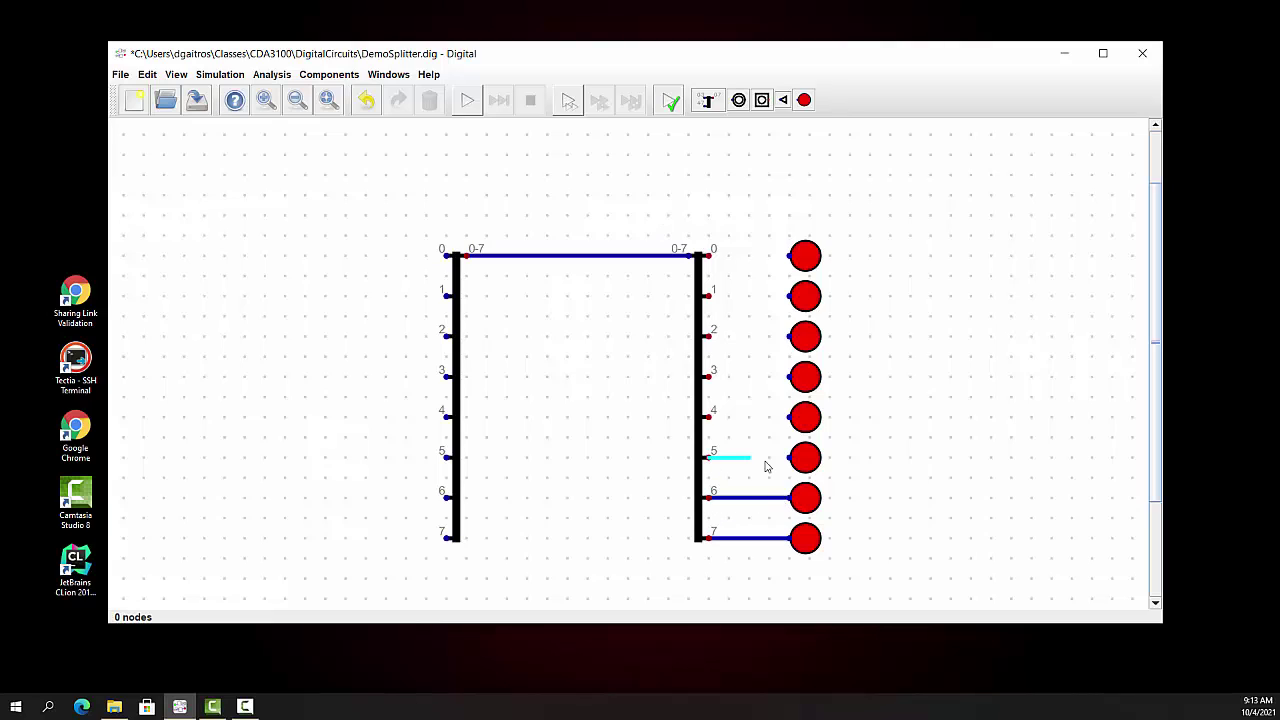
left_click(790, 458)
left_click(710, 418)
left_click(789, 418)
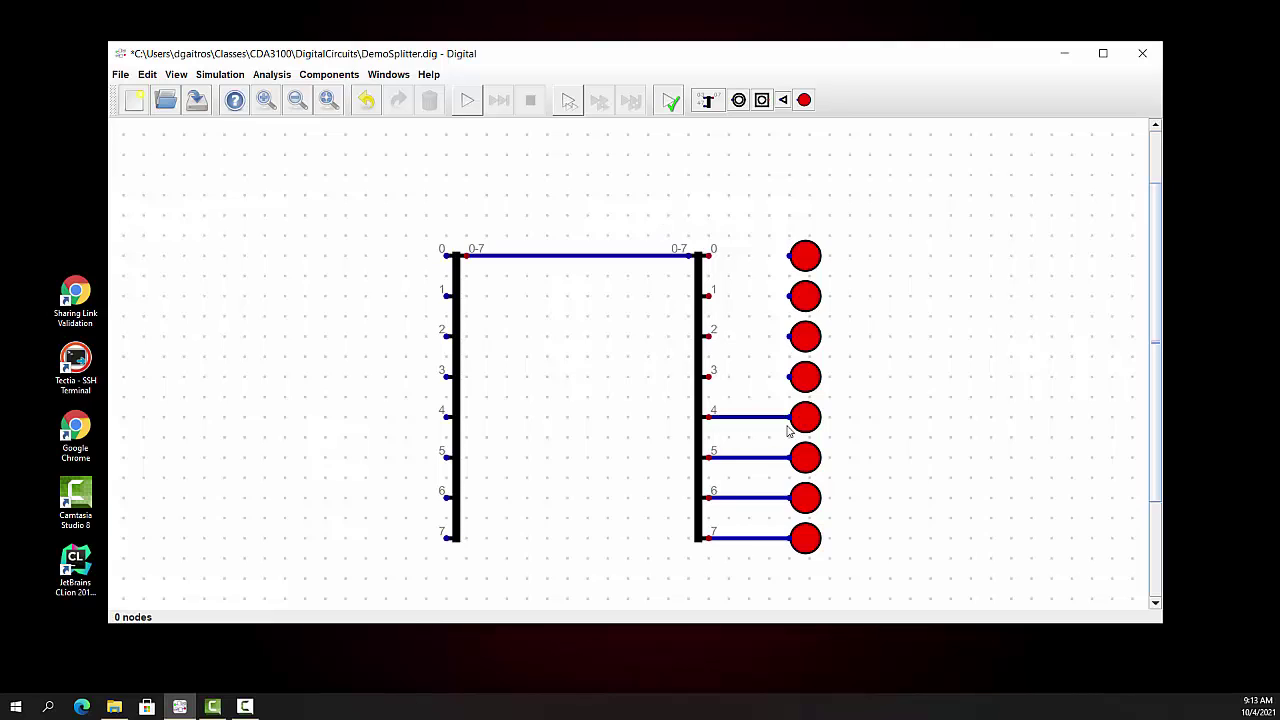
left_click(710, 378)
left_click(790, 377)
left_click(709, 337)
left_click(790, 337)
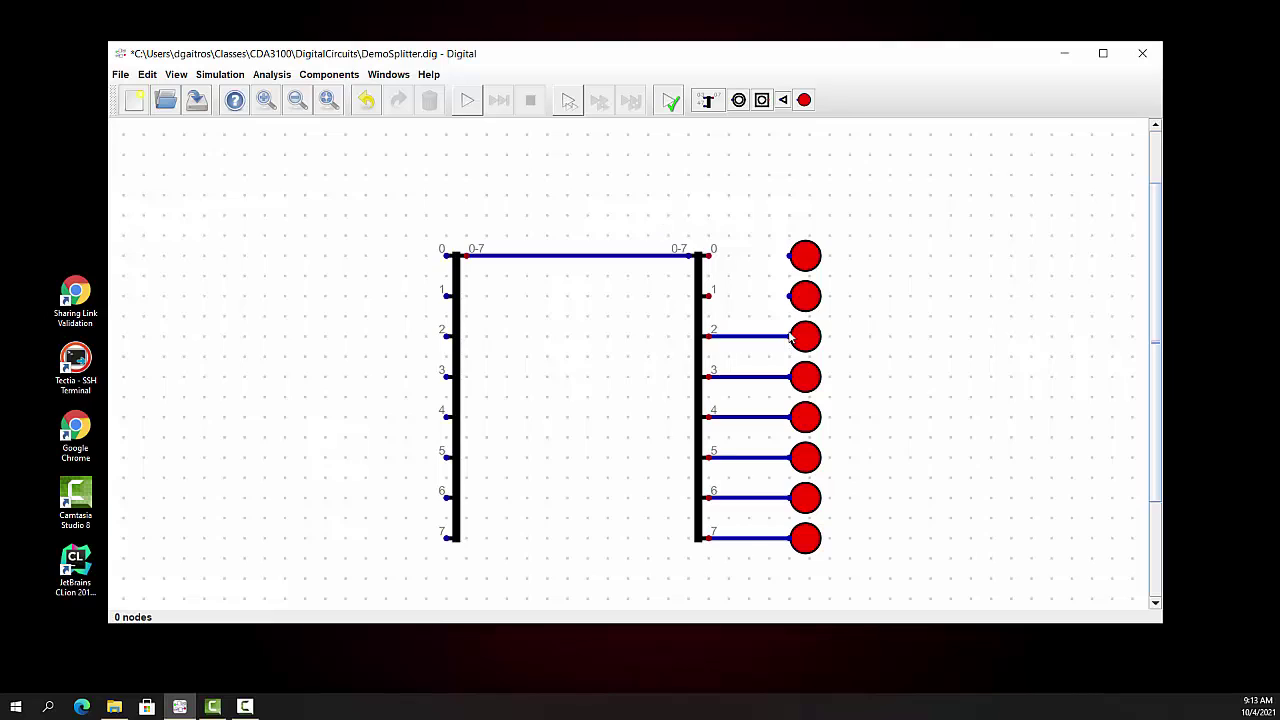
left_click(710, 296)
left_click(790, 296)
left_click(709, 256)
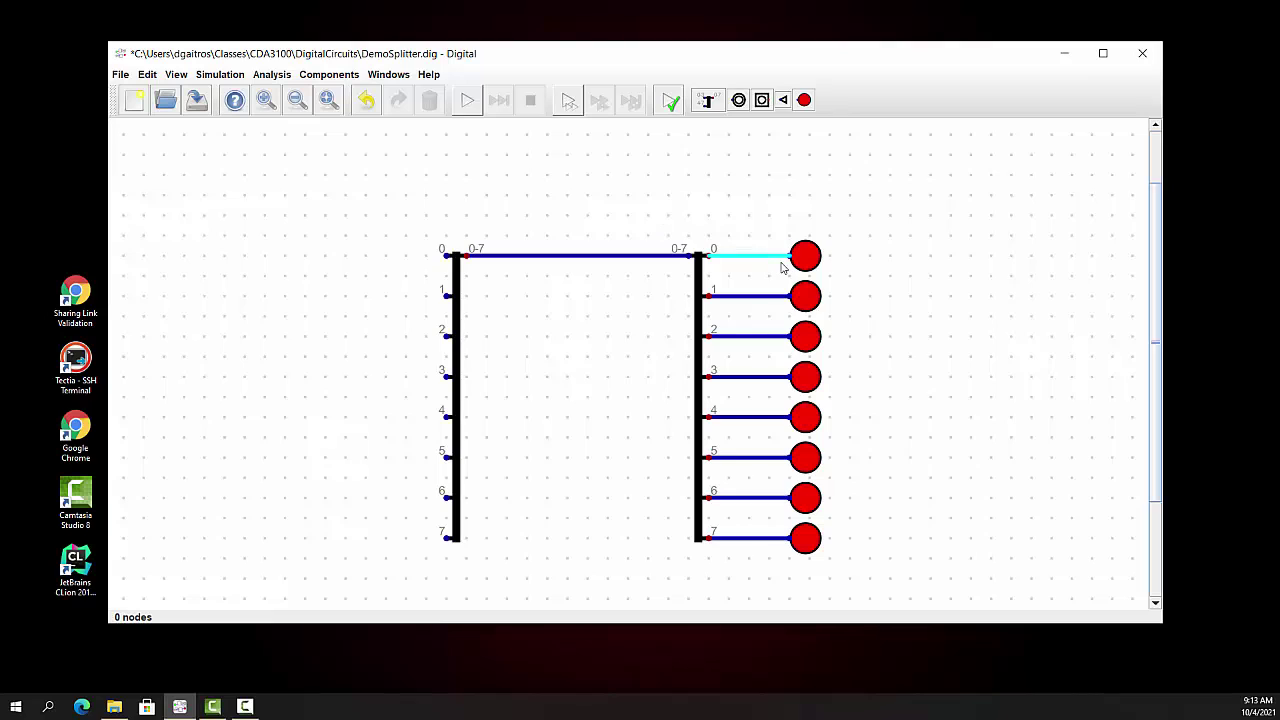
left_click(790, 256)
Place an input component to the left of the left splitter, level with its input pin 0, and copy it
left_click(762, 100)
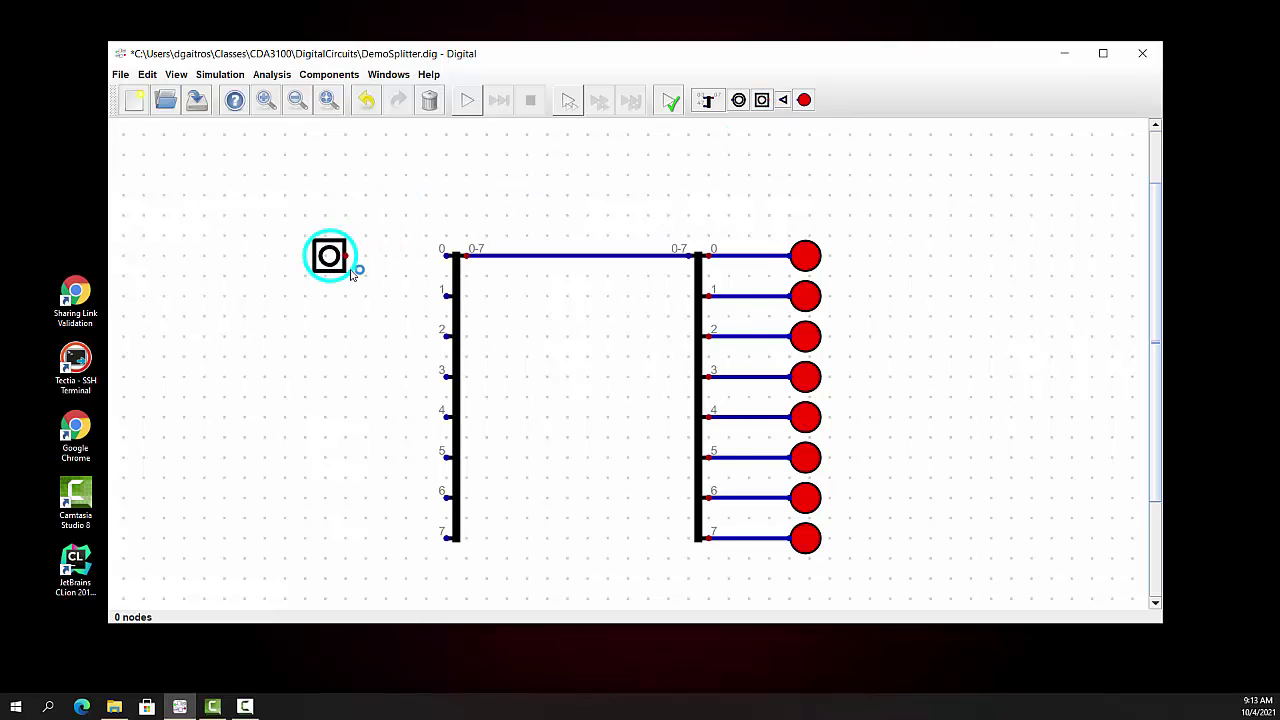
left_click(350, 277)
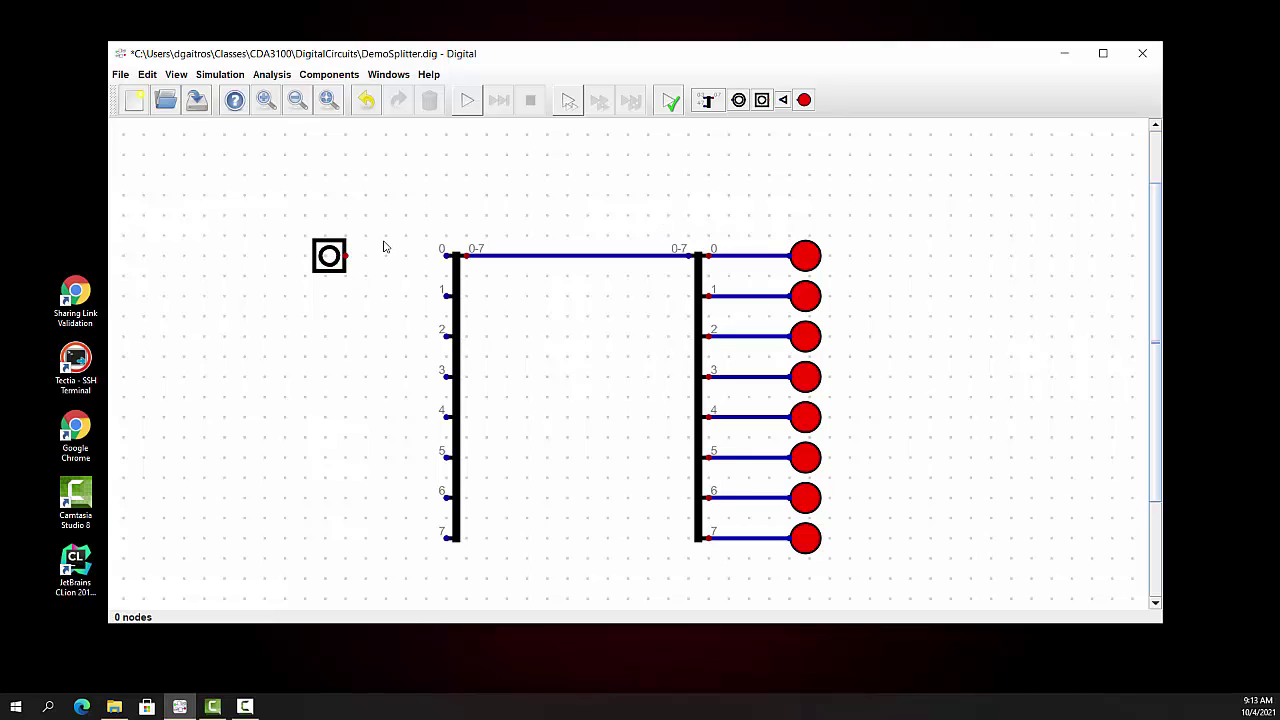
left_click_drag(384, 240, 329, 256)
left_click(336, 258)
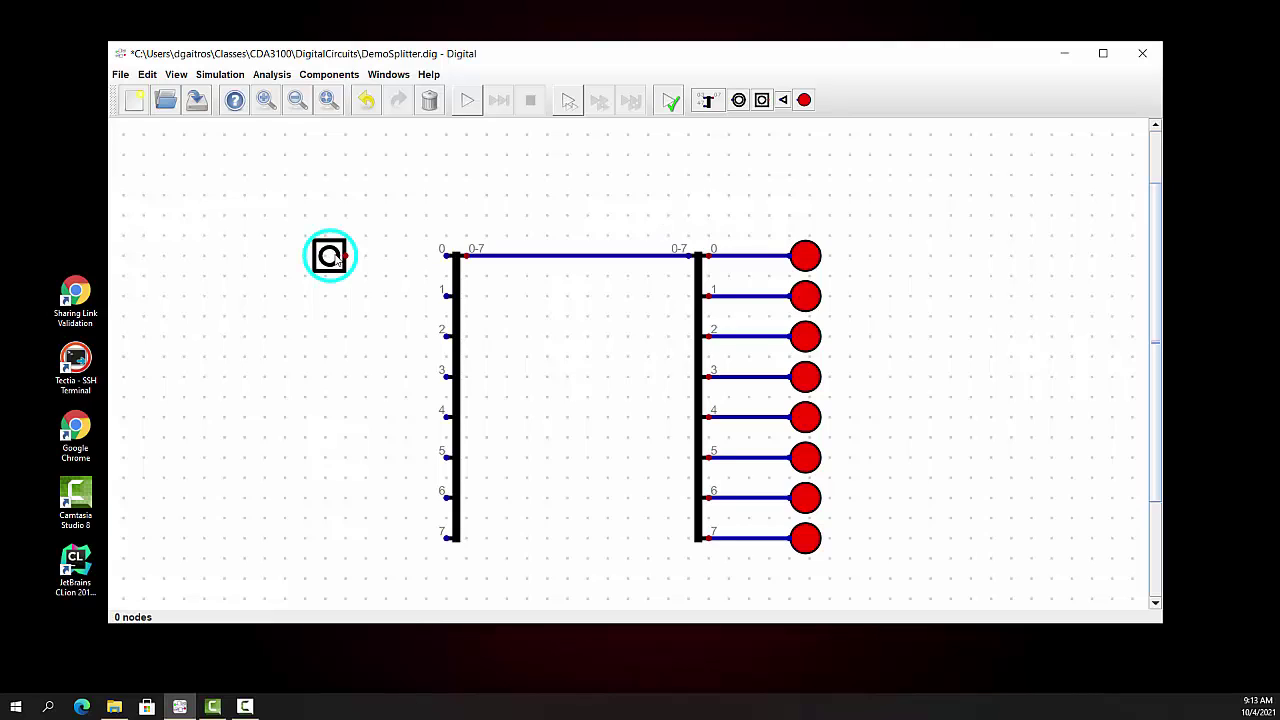
left_click(334, 262)
left_click(333, 268)
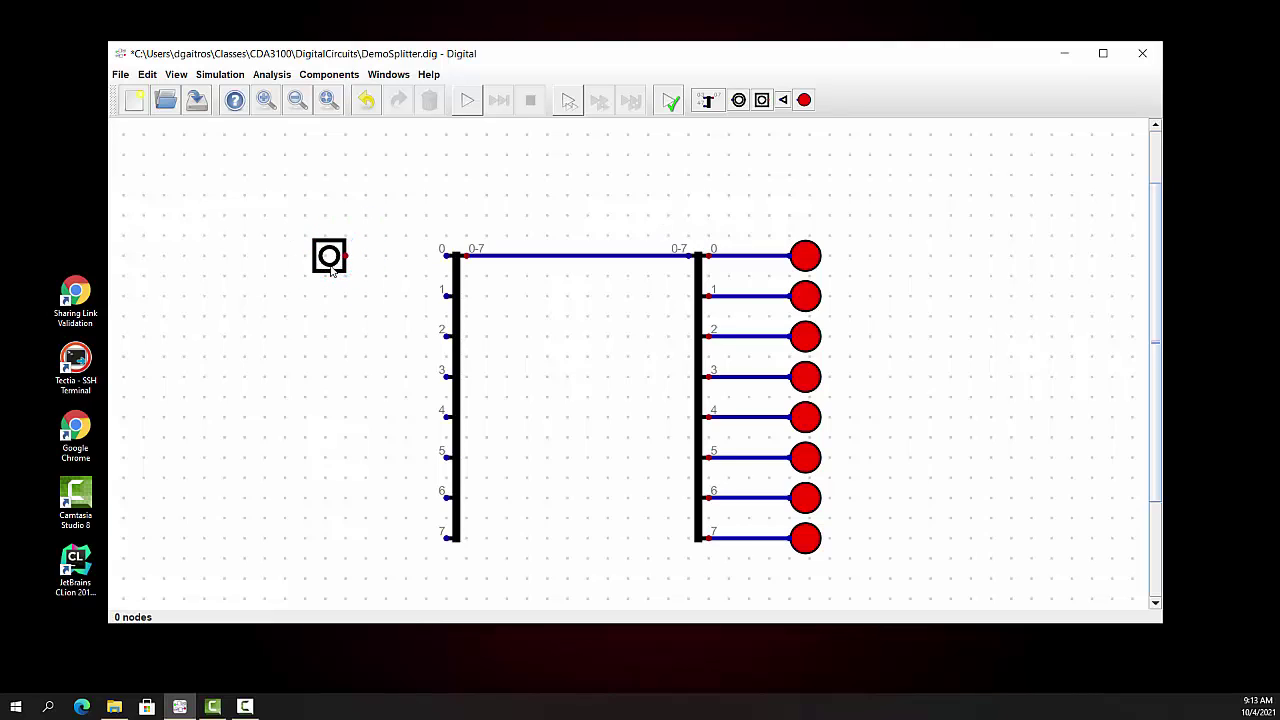
Paste seven copies of the input in a column below the first, aligned with input pins 1 to 7 of the left splitter
key("ctrl+v")
left_click(348, 309)
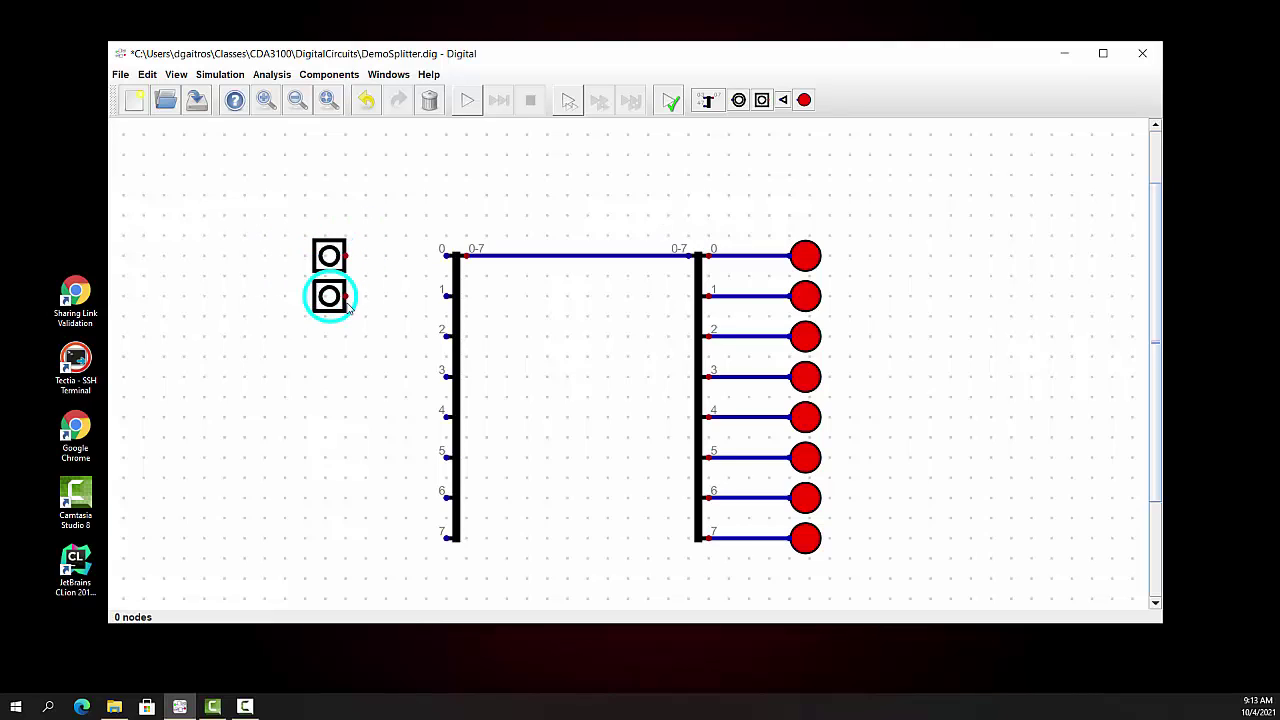
left_click(349, 305)
key("ctrl+v")
left_click(338, 342)
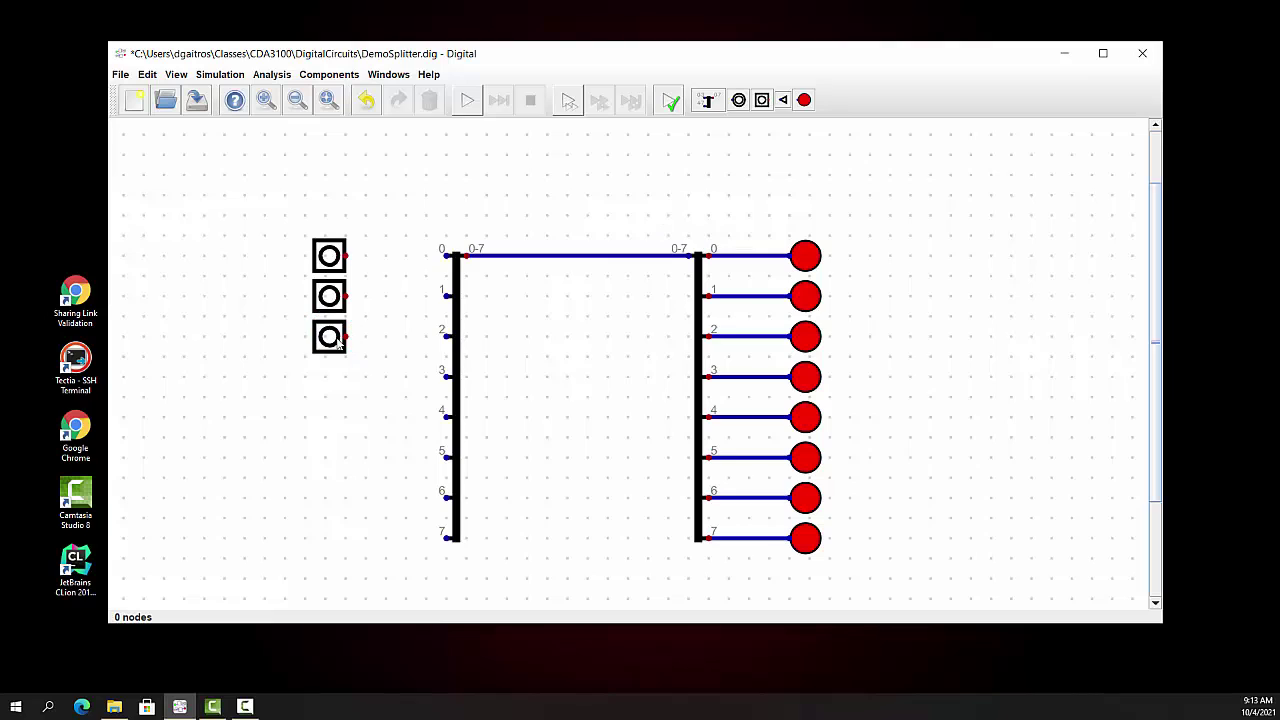
key("ctrl+v")
left_click(353, 404)
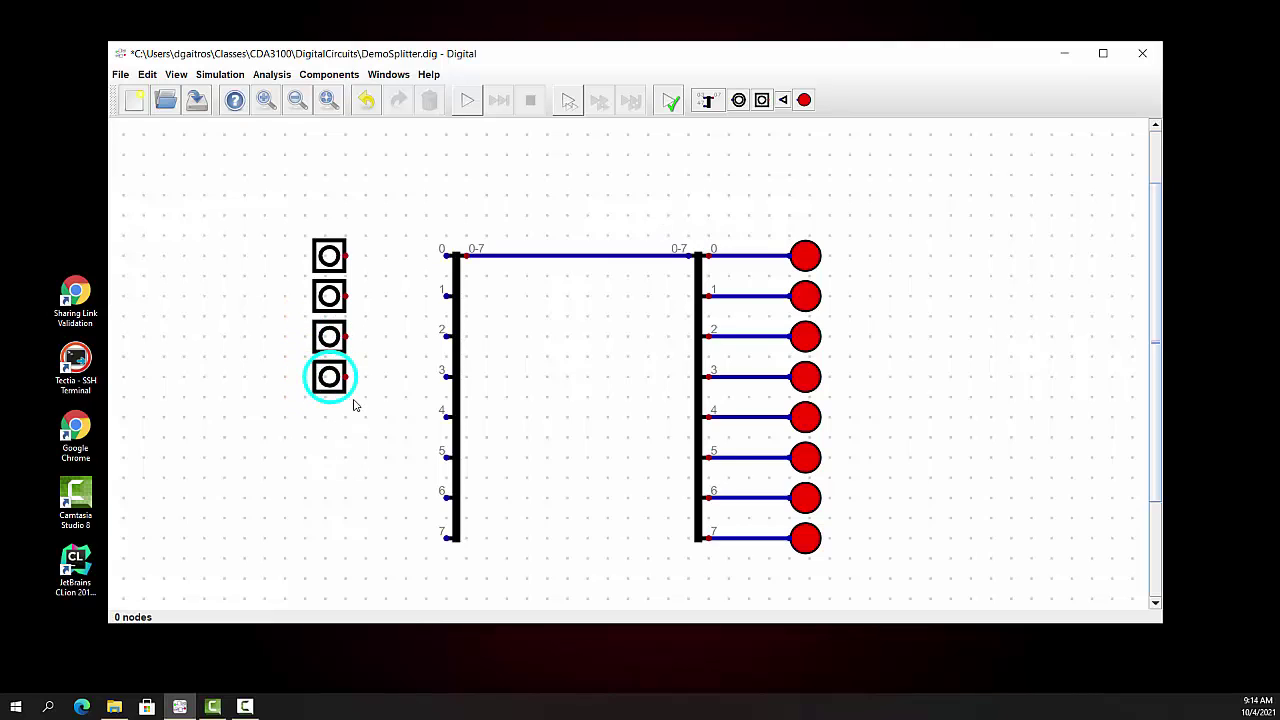
left_click(352, 404)
key("ctrl+v")
left_click(348, 436)
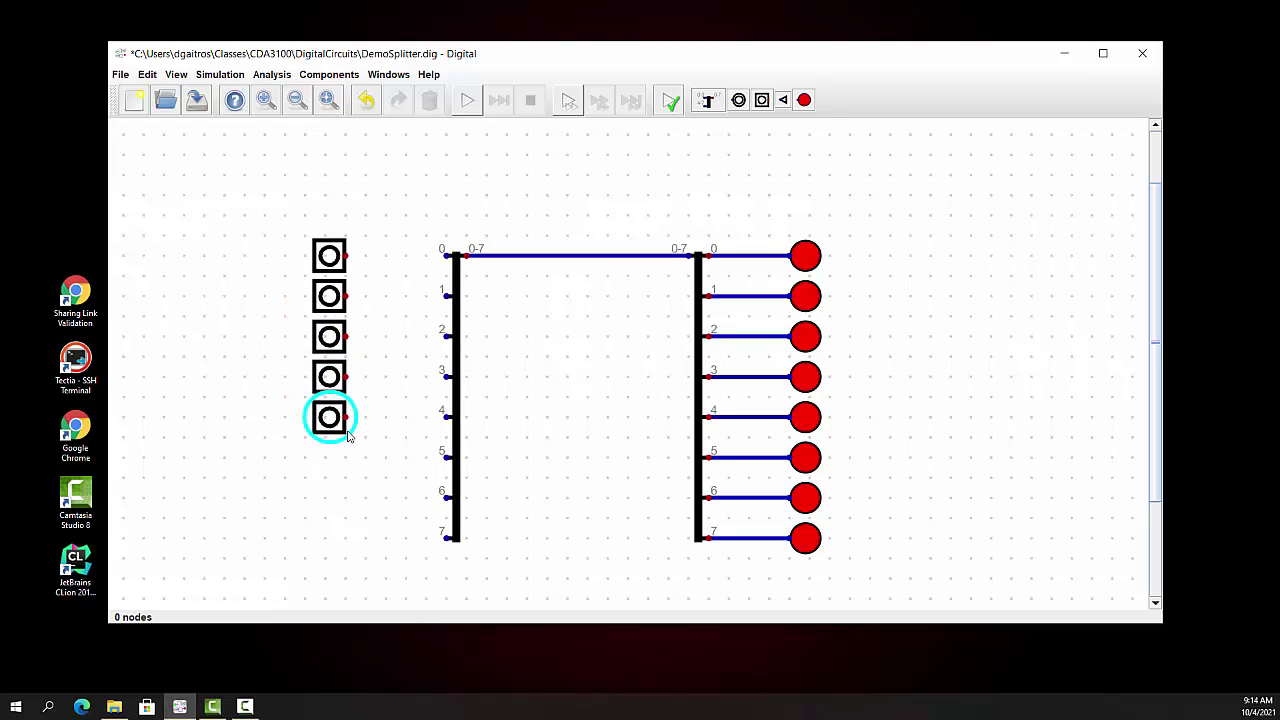
left_click(348, 436)
key("ctrl+v")
left_click(343, 460)
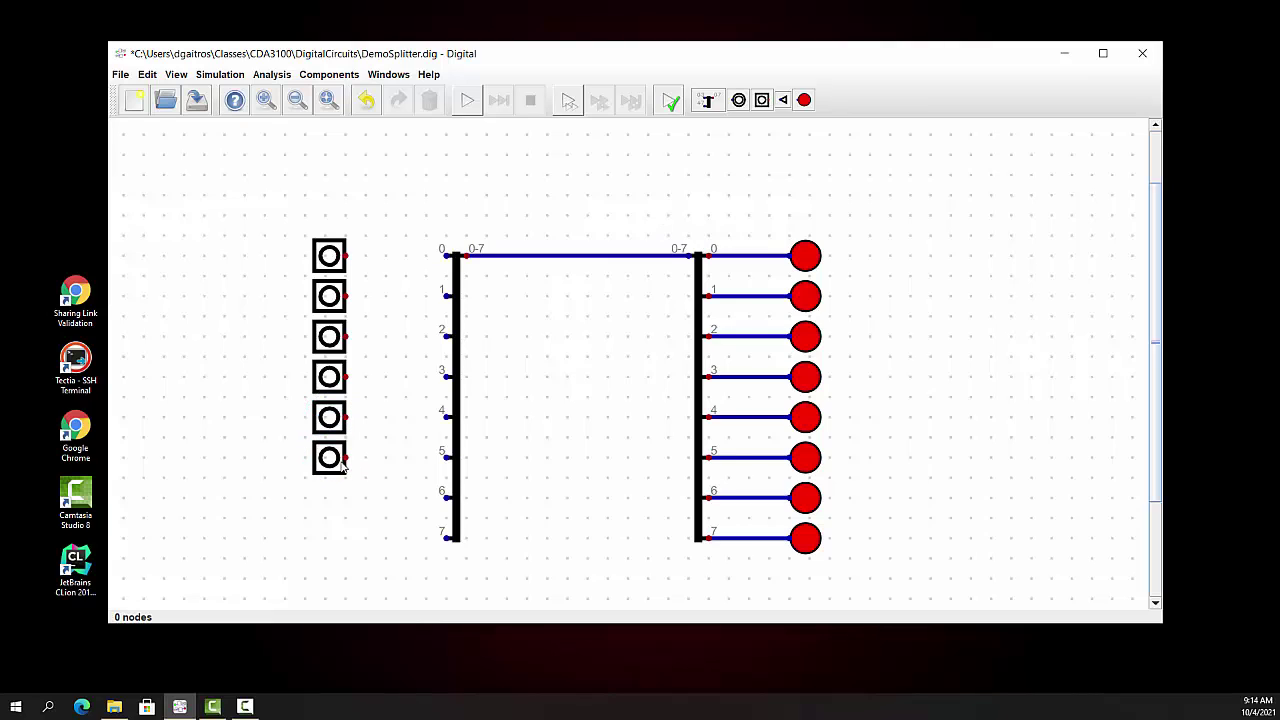
key("ctrl+v")
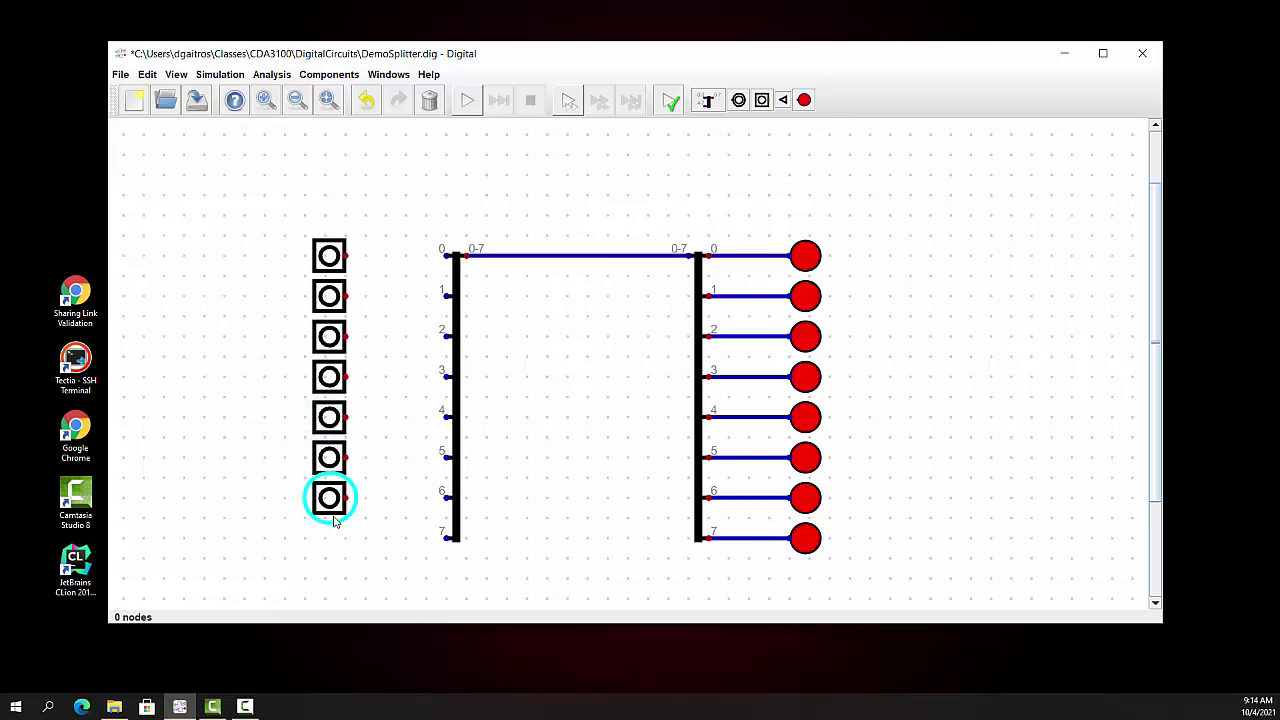
left_click(335, 520)
key("ctrl+v")
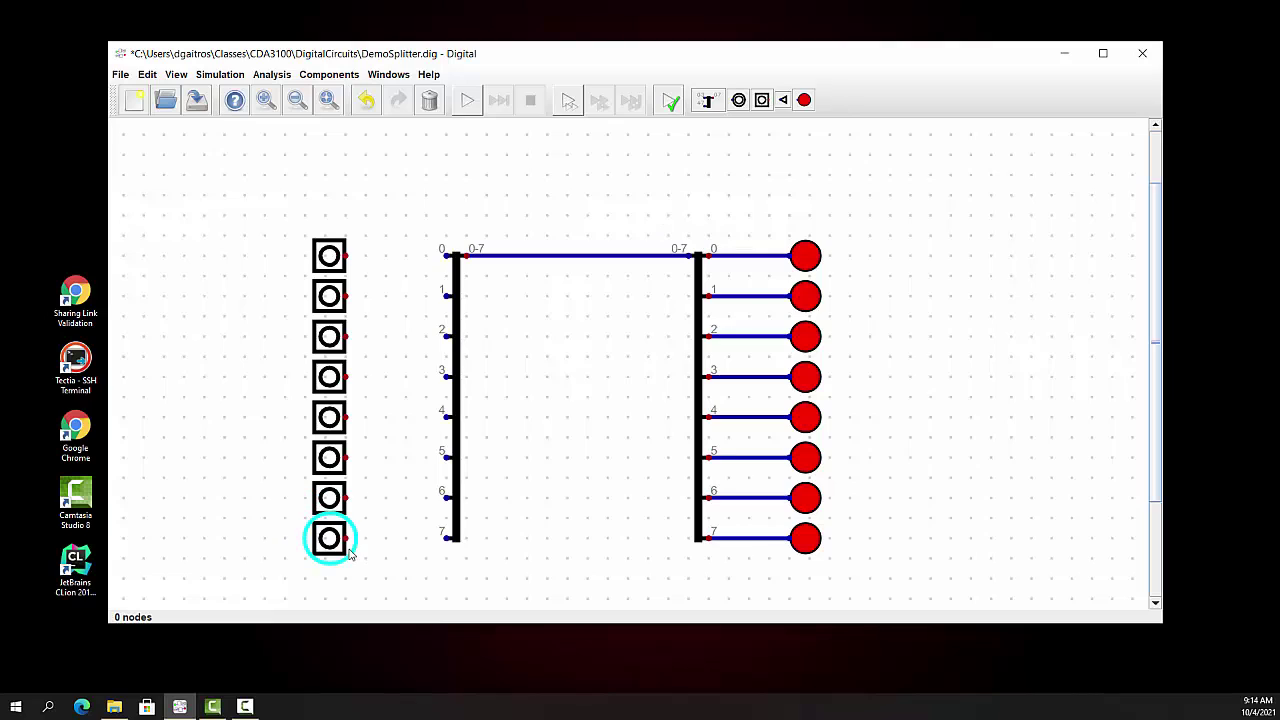
left_click(350, 553)
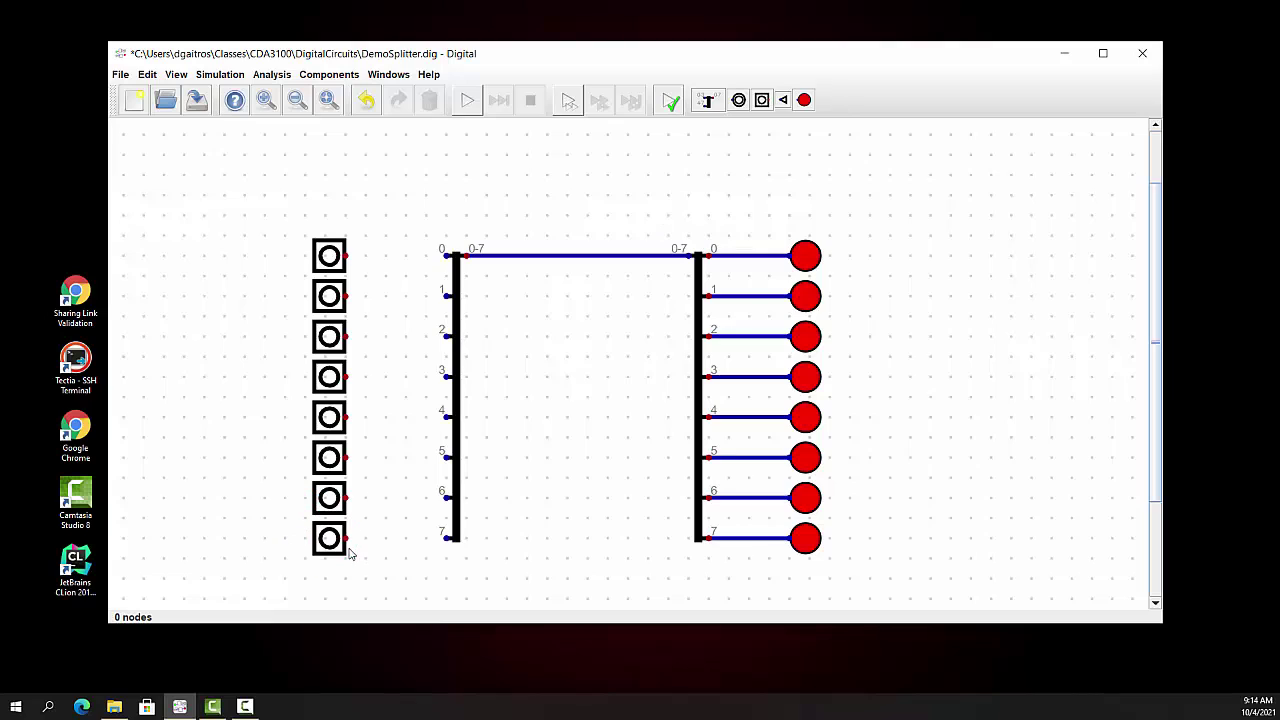
Wire the eight inputs to input pins 0 through 7 of the left splitter, each to the pin beside it
left_click(346, 256)
left_click(445, 256)
left_click(347, 297)
left_click(445, 296)
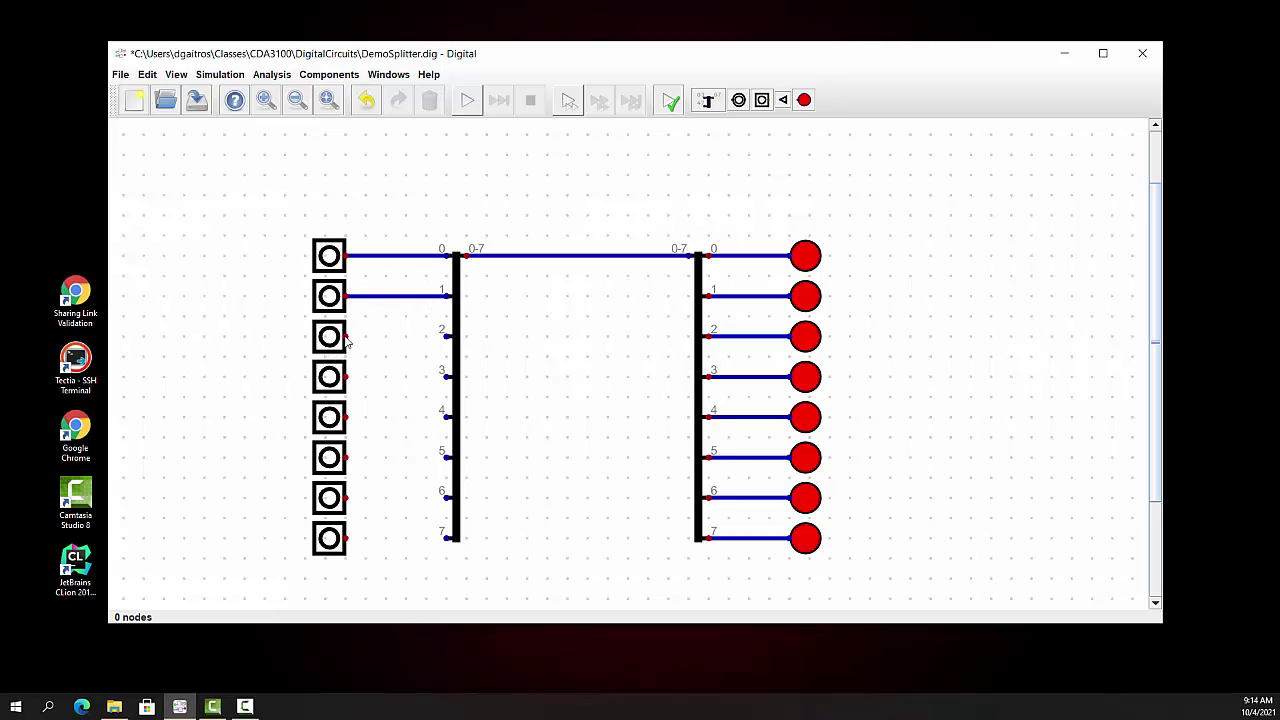
left_click(348, 337)
left_click(445, 337)
left_click(347, 378)
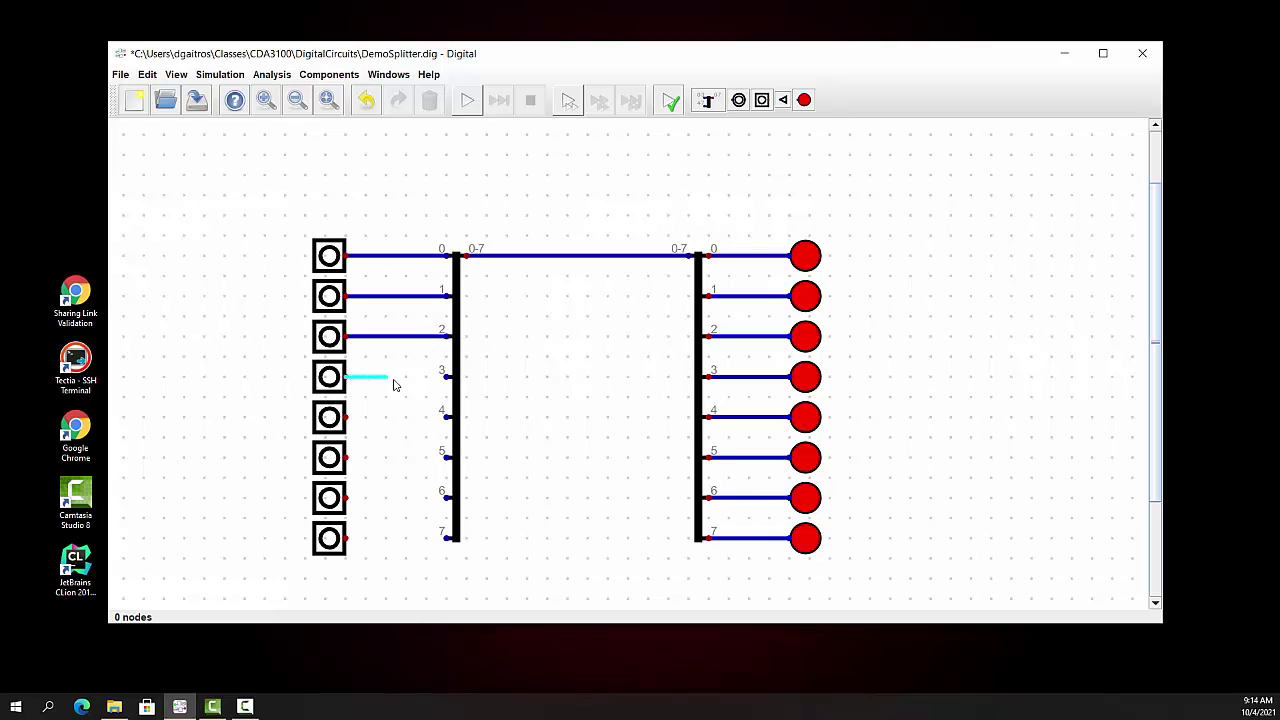
left_click(445, 377)
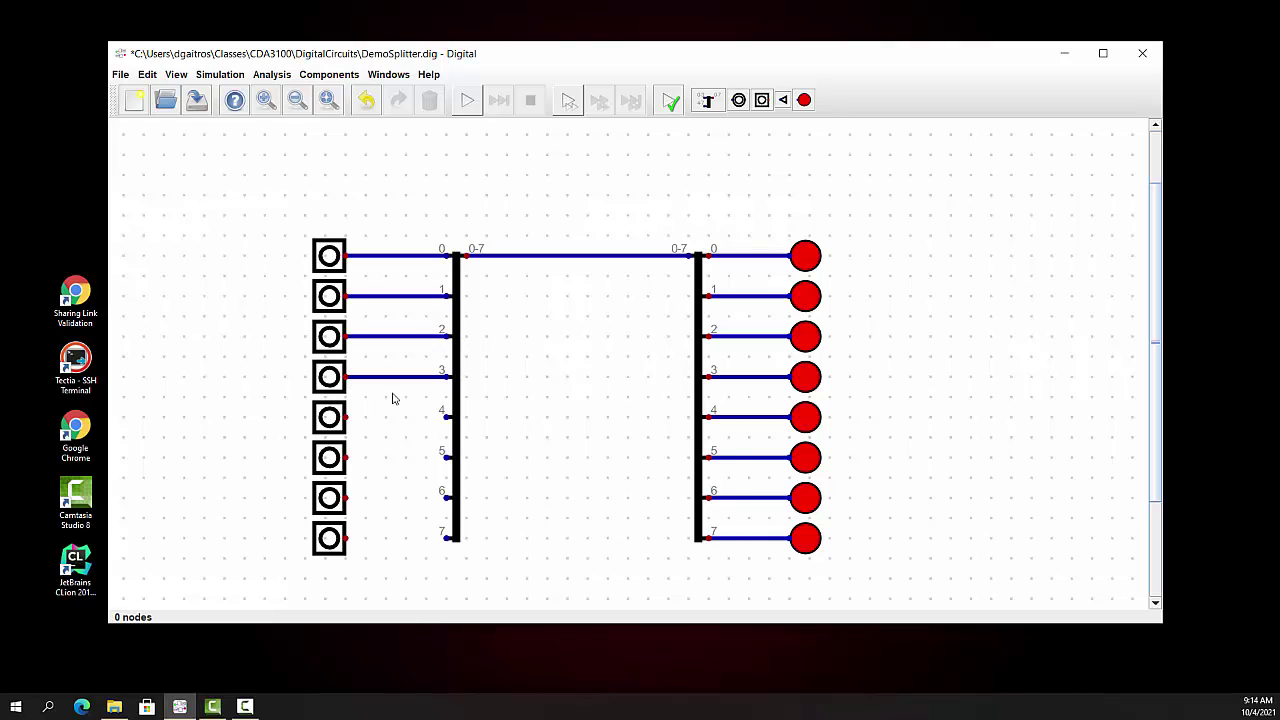
left_click(445, 418)
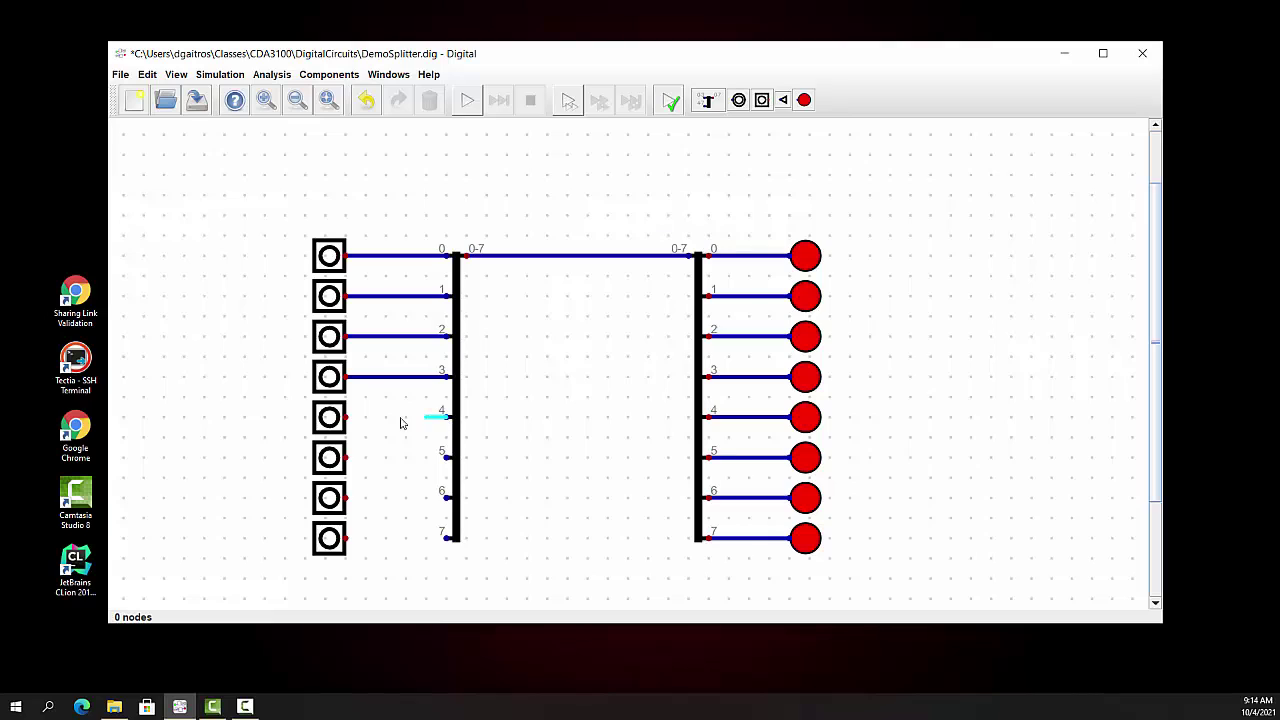
left_click(347, 418)
left_click(445, 458)
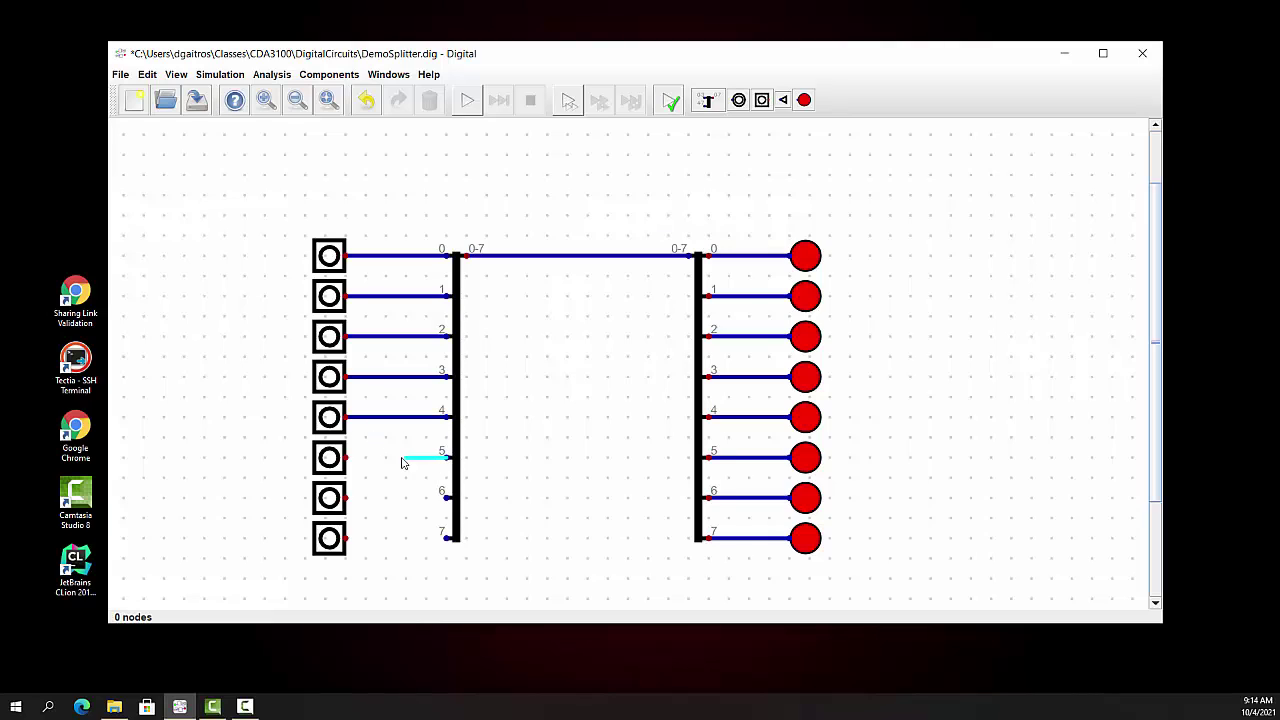
left_click(347, 458)
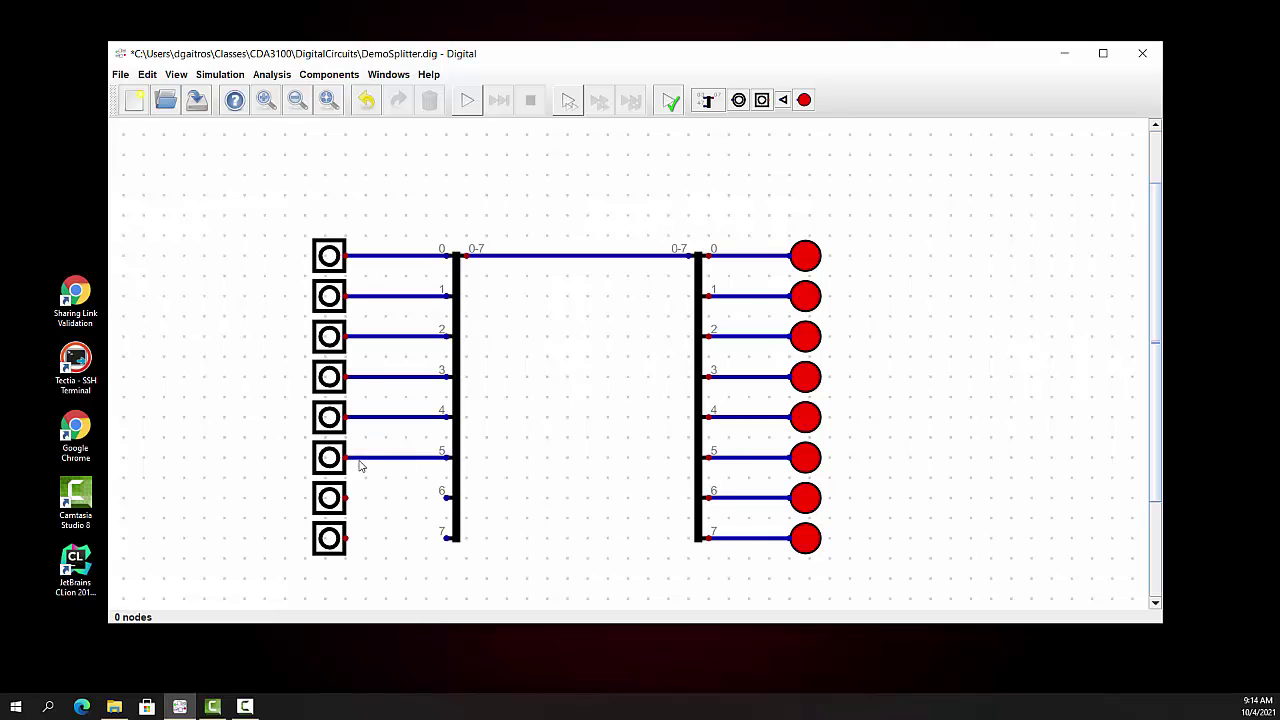
left_click(445, 498)
left_click(347, 498)
left_click(446, 539)
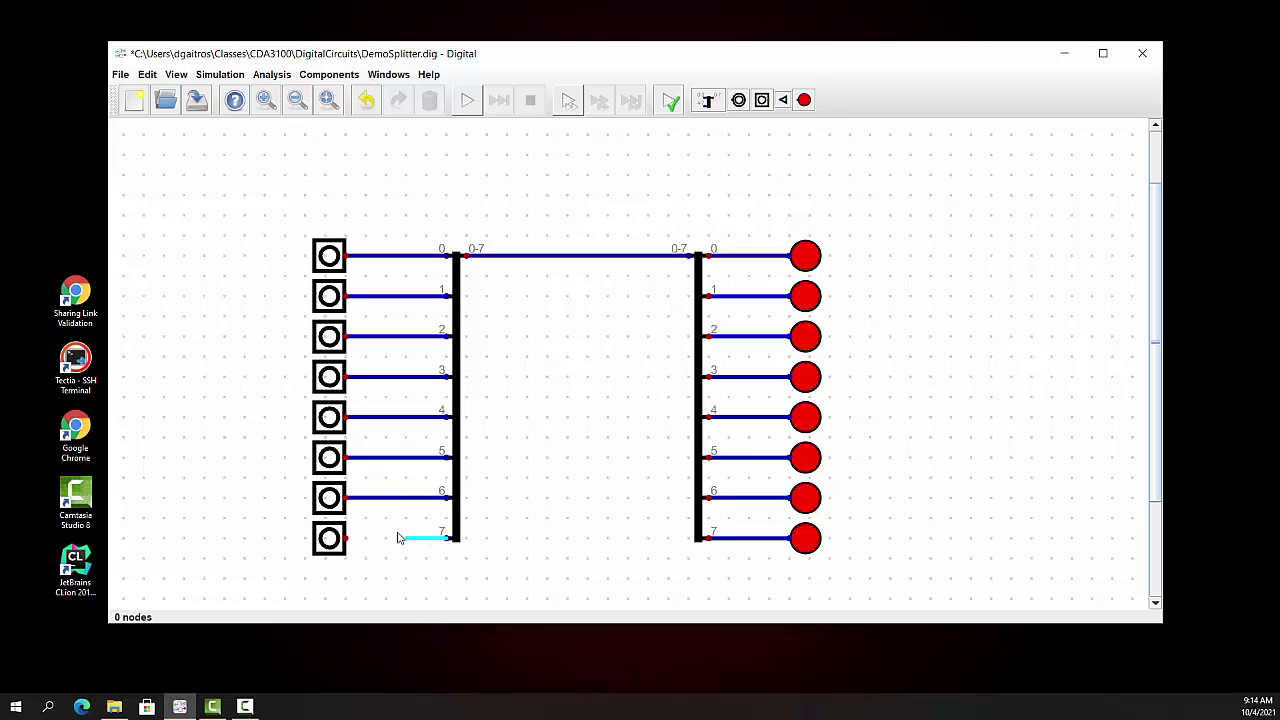
left_click(347, 538)
Start the simulation and switch on the inputs wired to pins 0, 2, 4 and 6
left_click(220, 74)
left_click(242, 132)
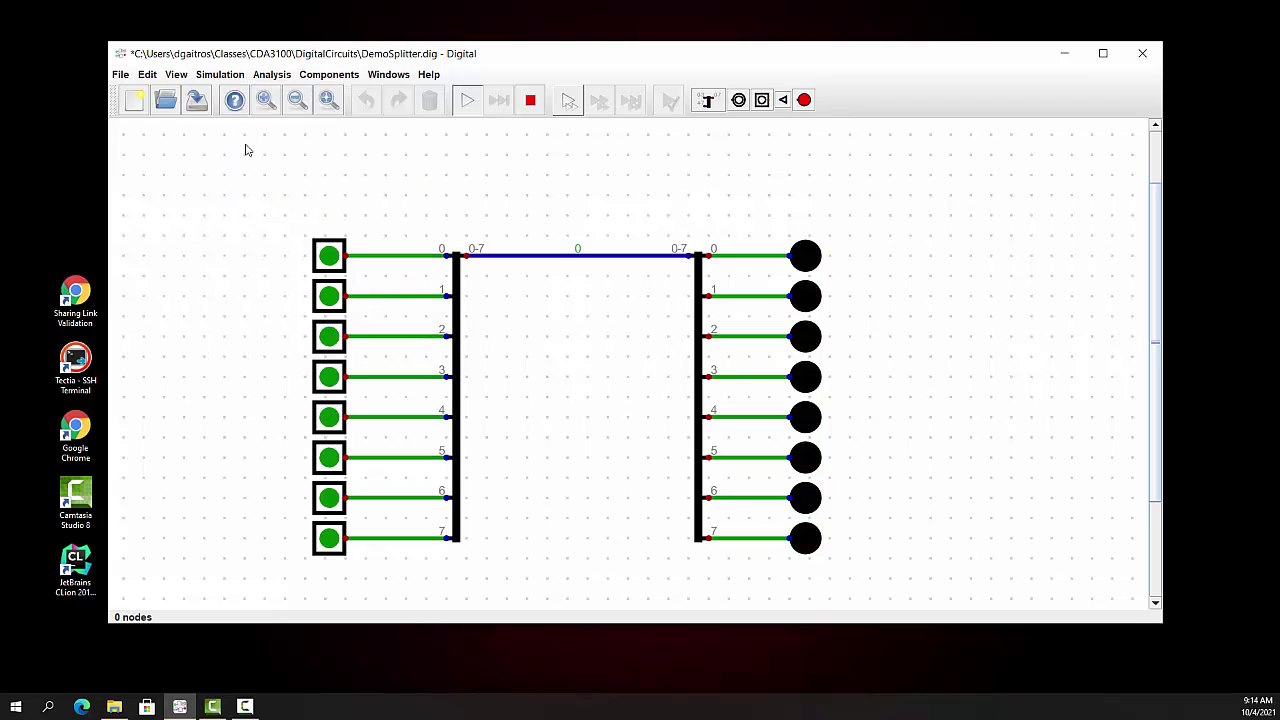
left_click(327, 257)
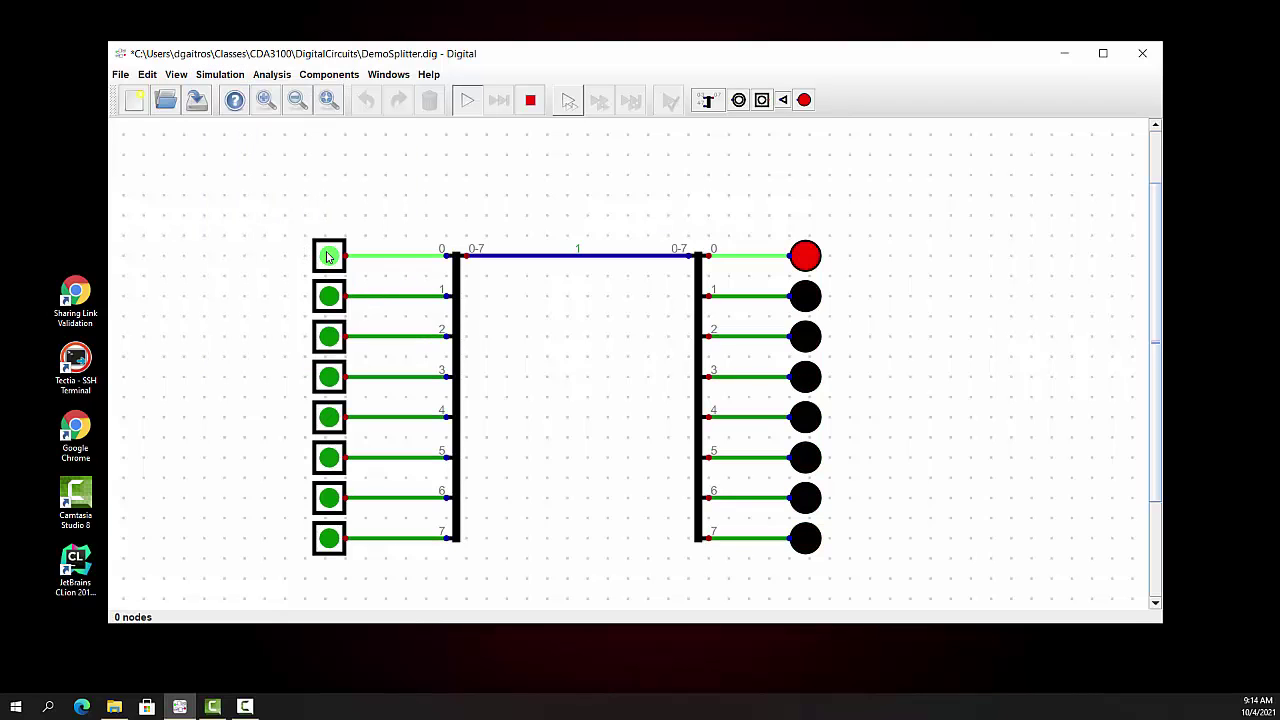
left_click(331, 339)
left_click(327, 418)
left_click(327, 499)
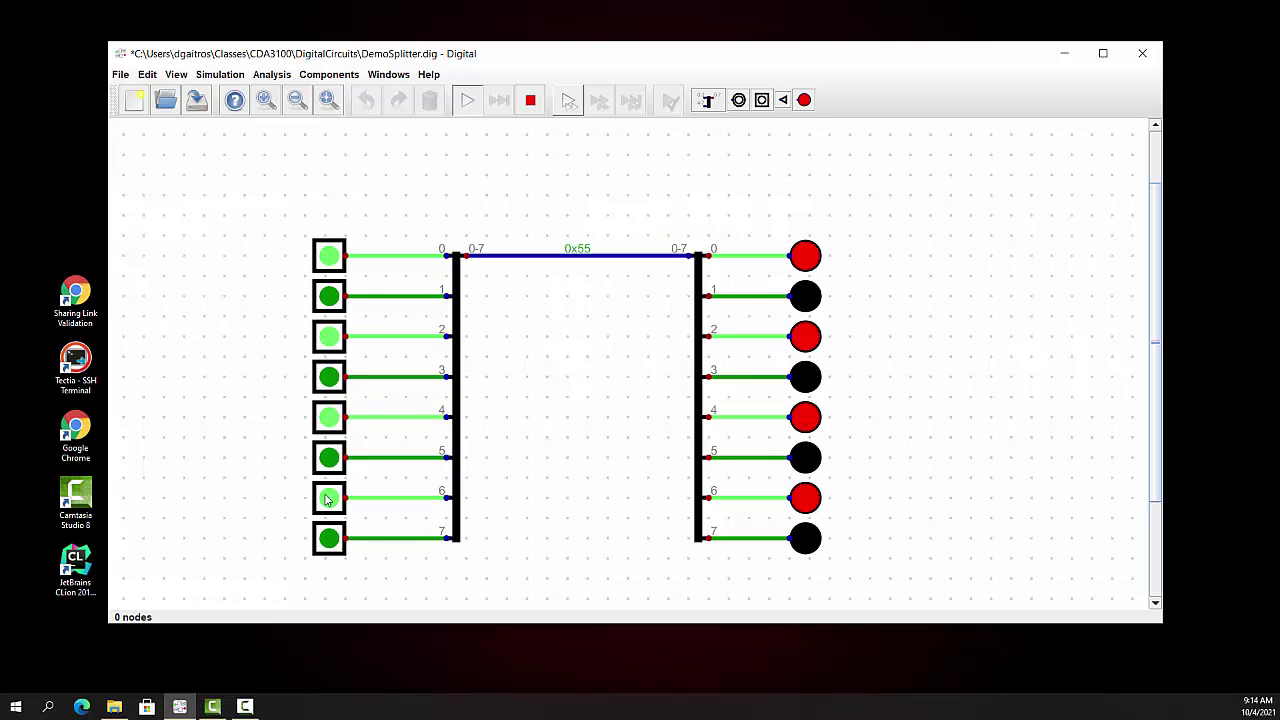
Switch on the inputs at pins 7 and 5, switch off those at pins 4 and 5, and stop the simulation
left_click(332, 539)
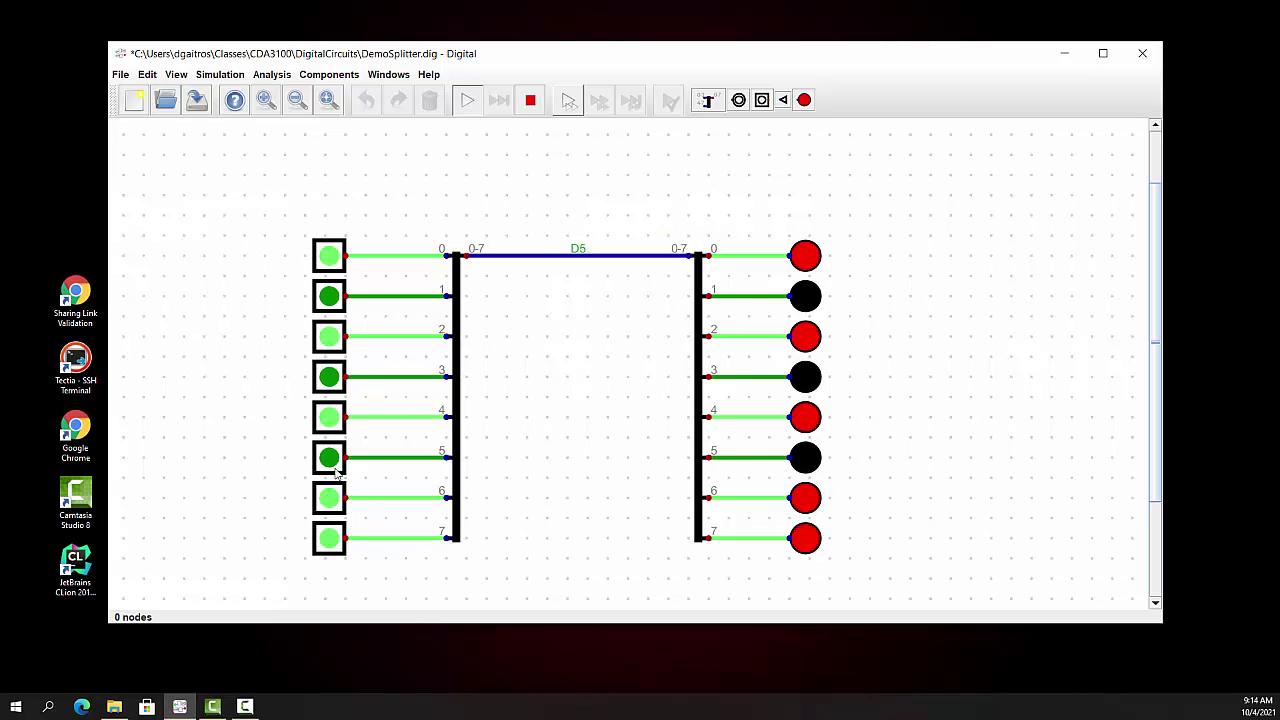
left_click(334, 459)
left_click(336, 419)
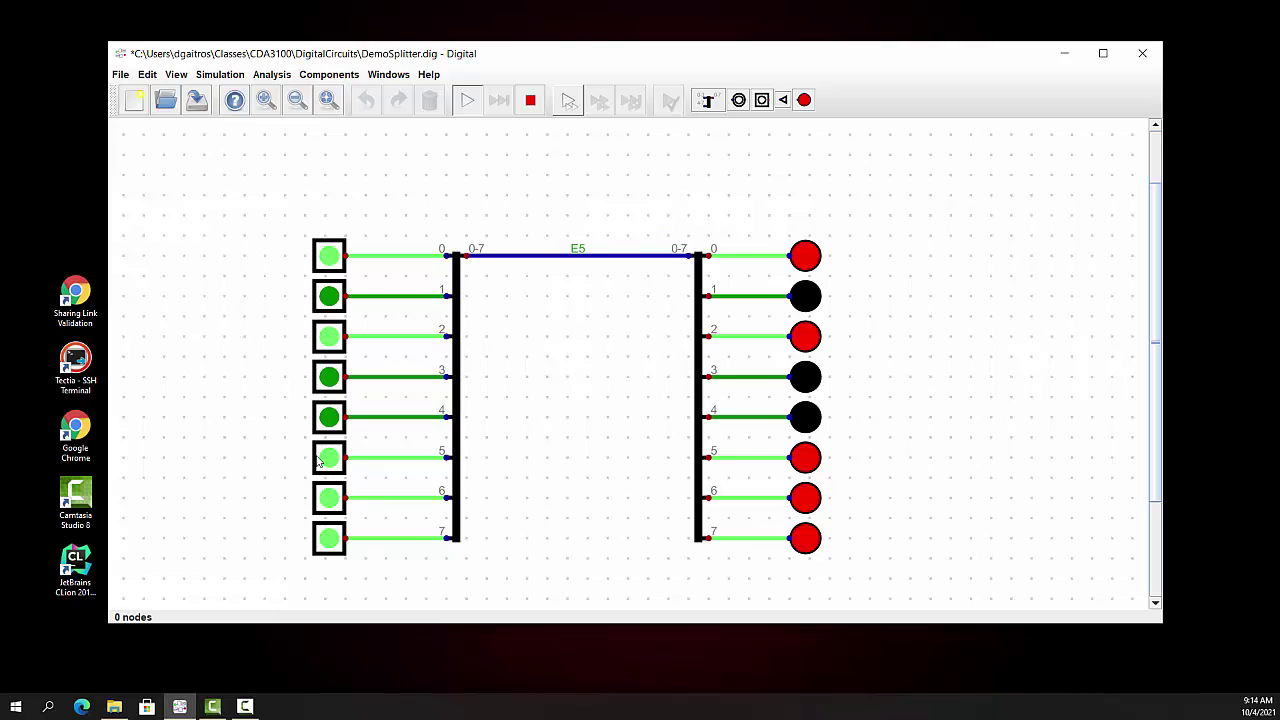
left_click(336, 460)
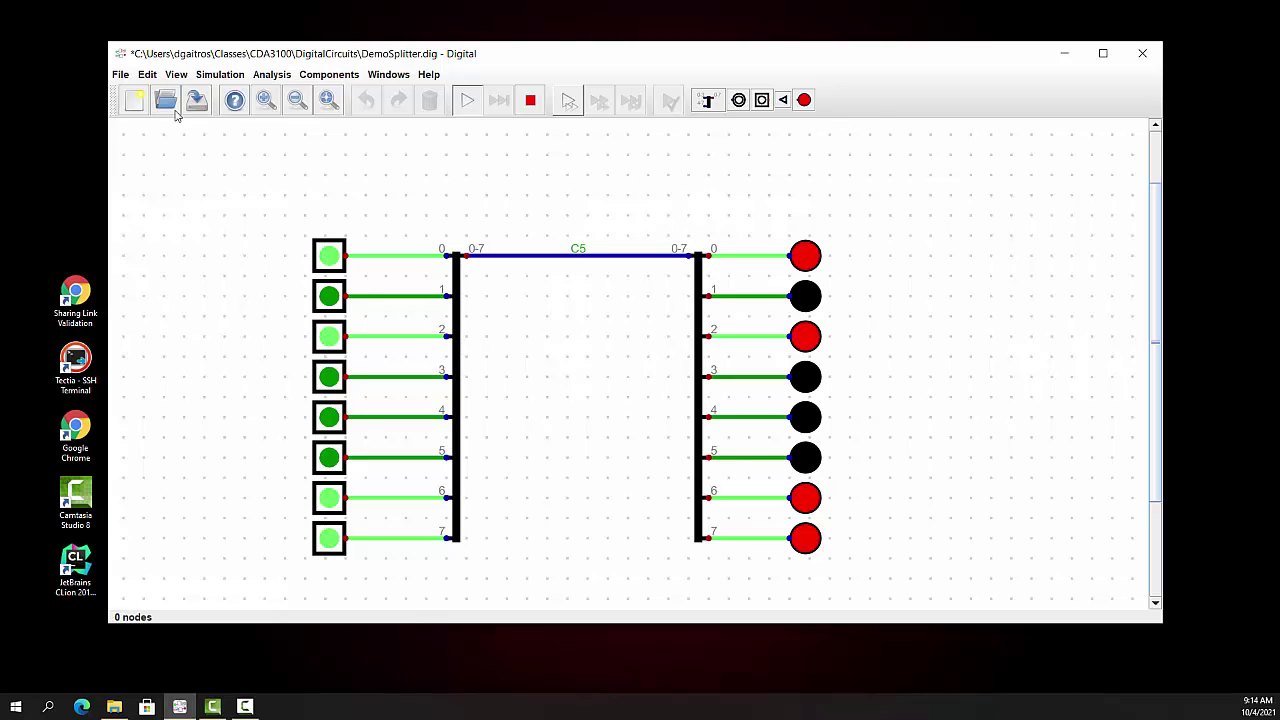
left_click(220, 76)
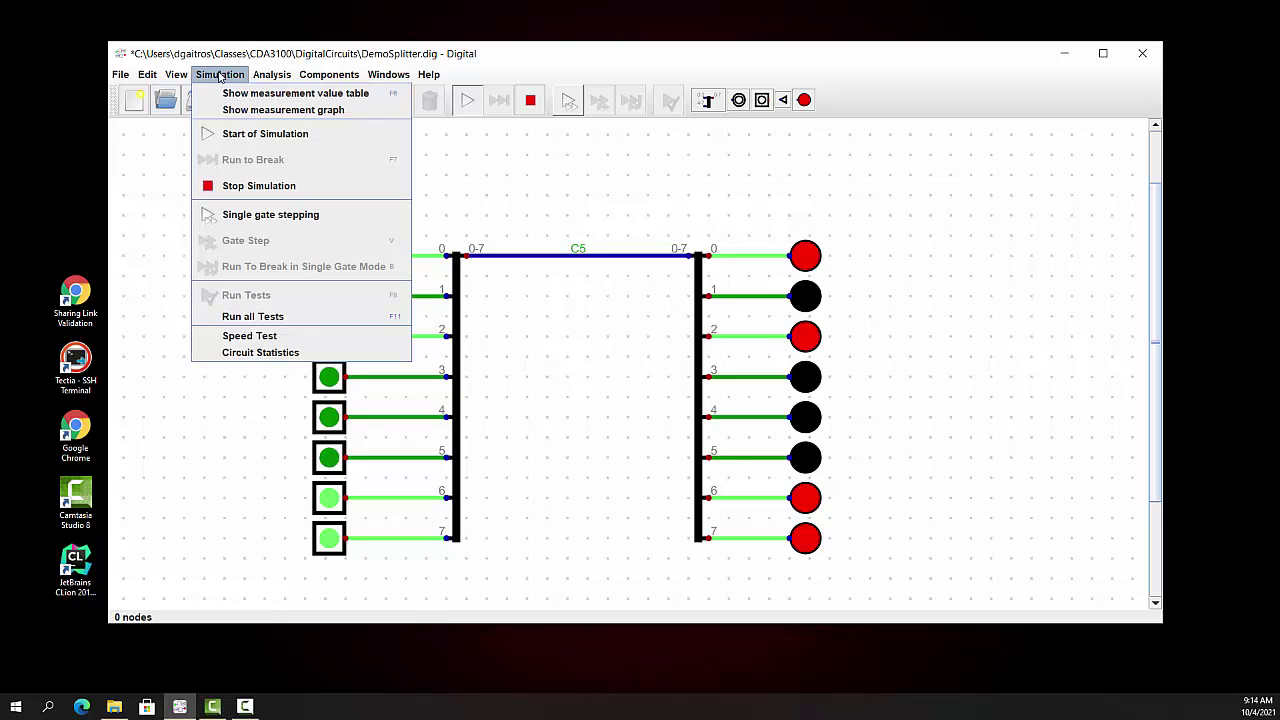
left_click(252, 188)
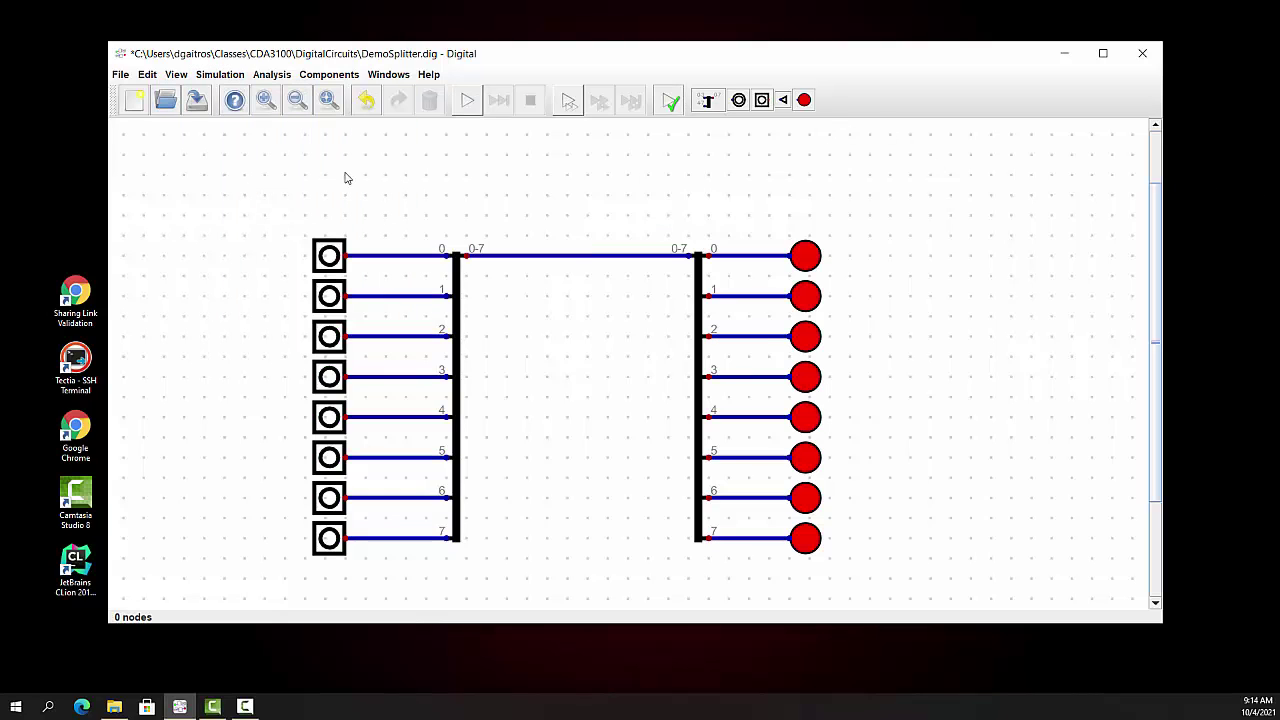
Delete the bus wire that connects the two splitters
left_click(576, 258)
scroll(505, 203, "up", 1)
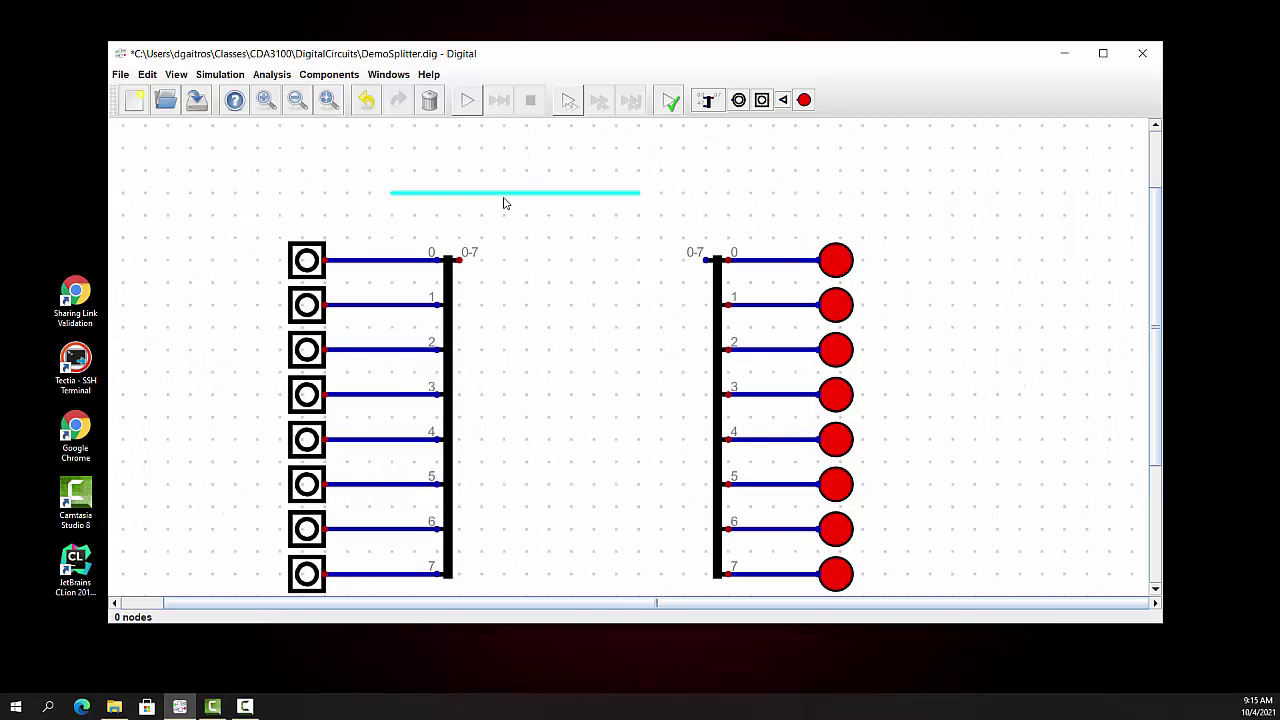
key("Delete")
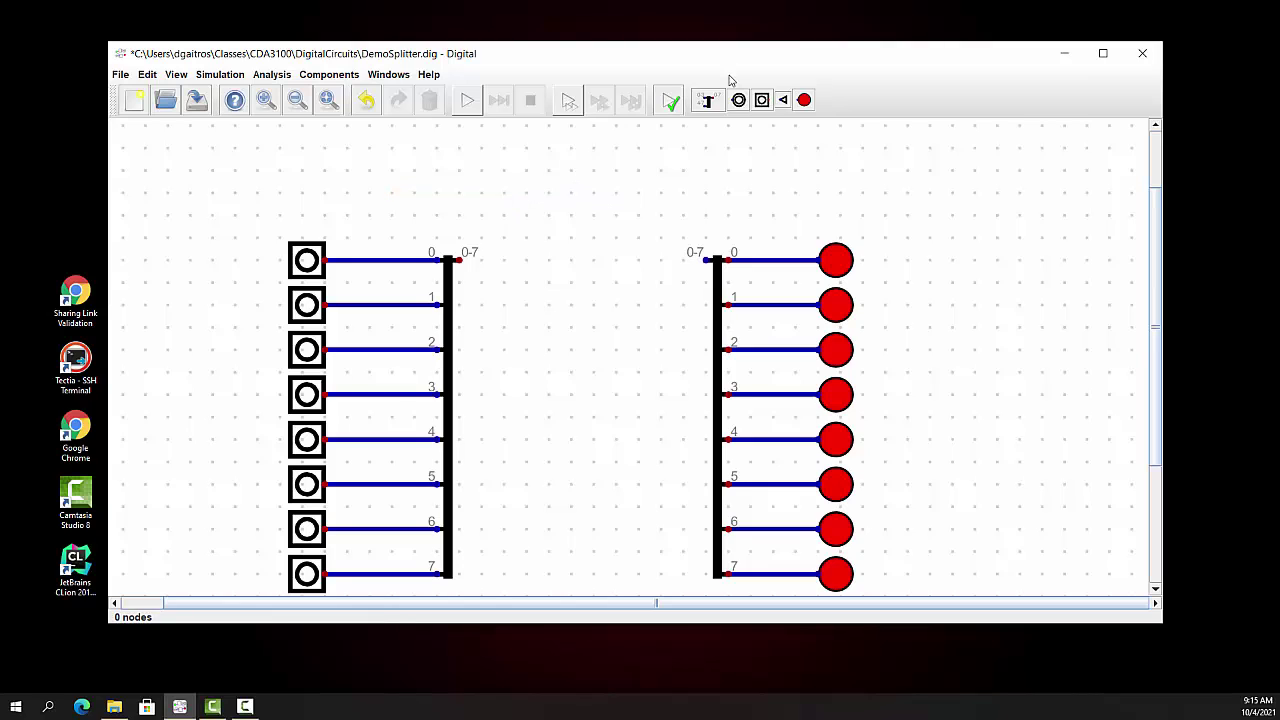
Place a tunnel on the 0-7 output of the left splitter and set its net name to Tunnel1
left_click(783, 100)
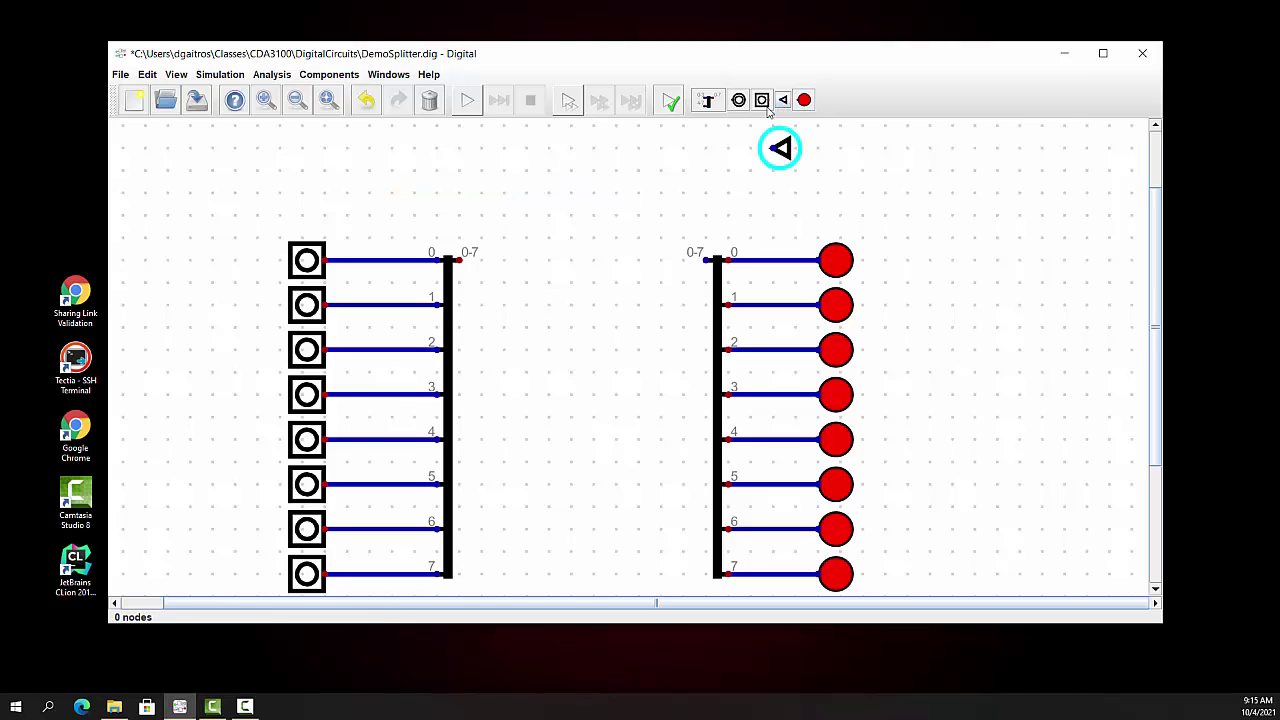
left_click(490, 262)
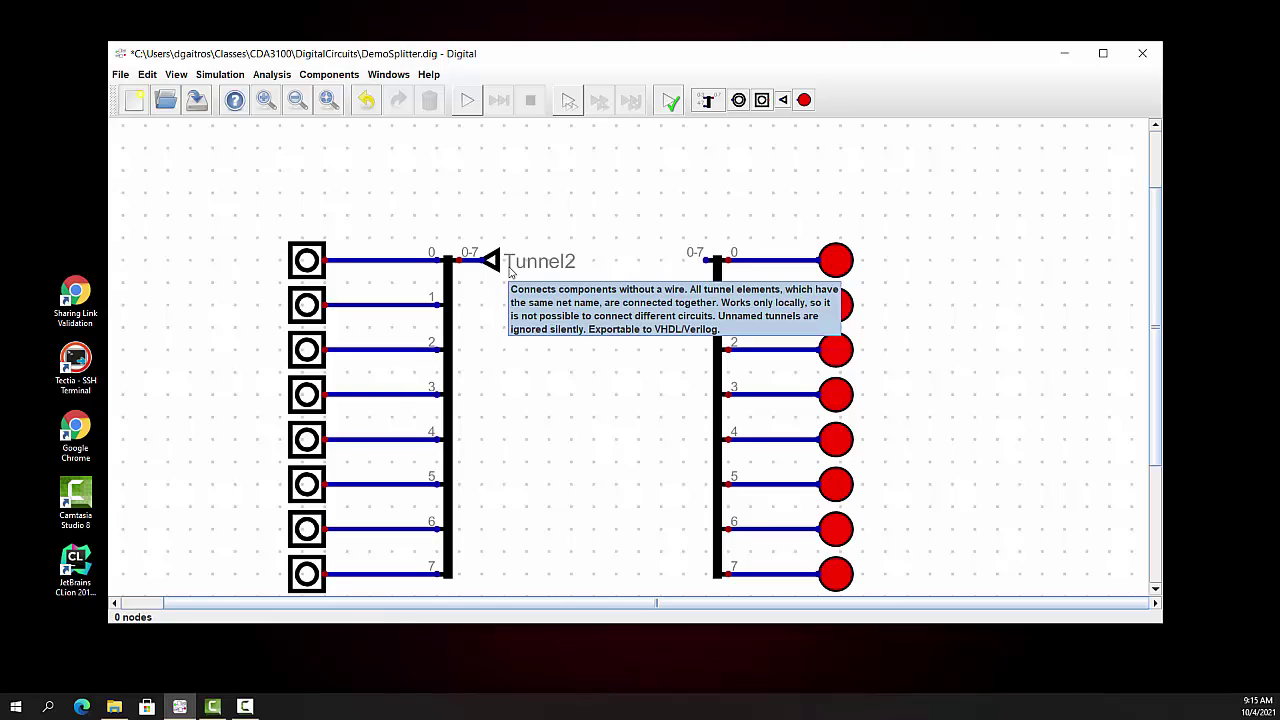
right_click(523, 270)
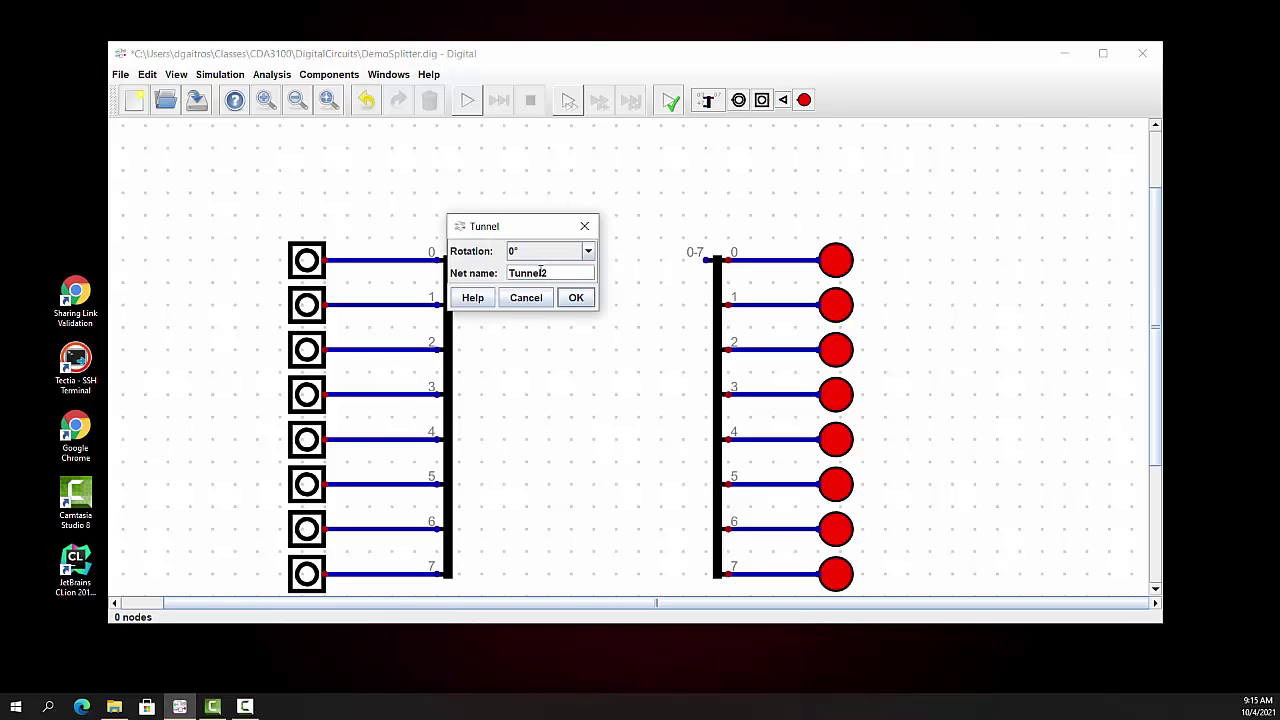
type("1")
left_click(576, 298)
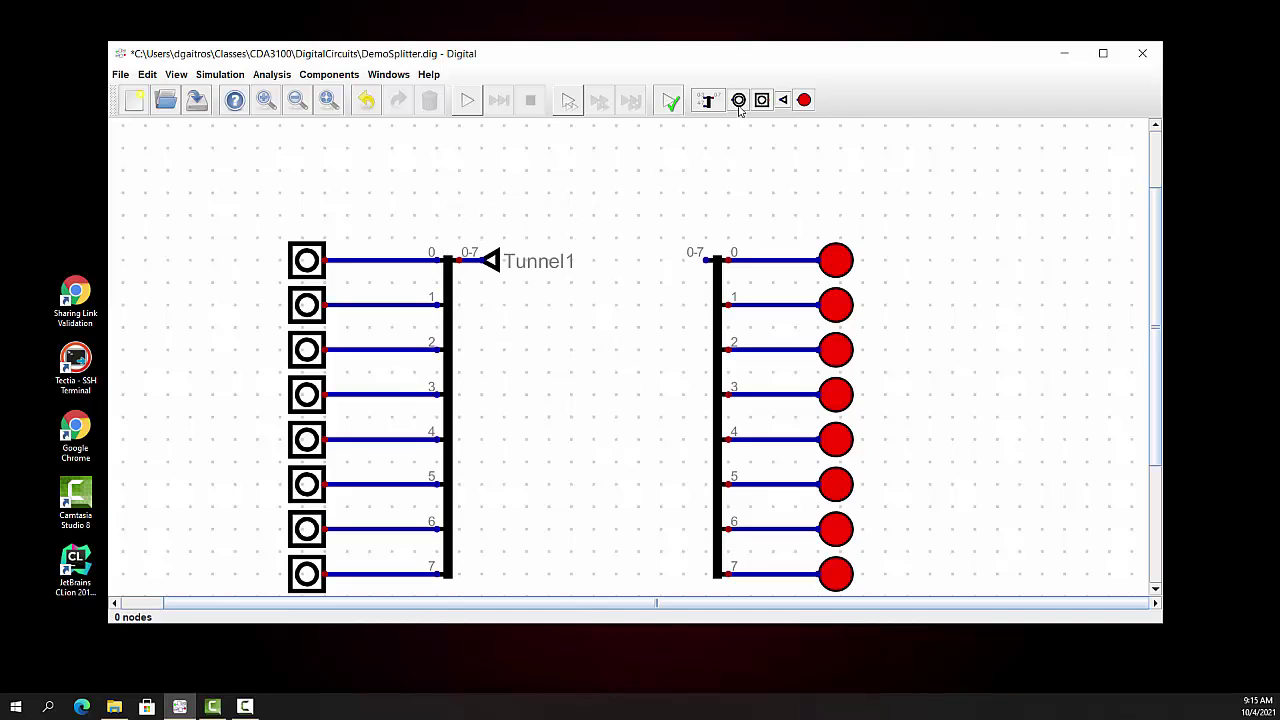
Place a second tunnel above the two splitters and set its net name to Tunnel1 and rotation to 180°
left_click(783, 100)
left_click(645, 150)
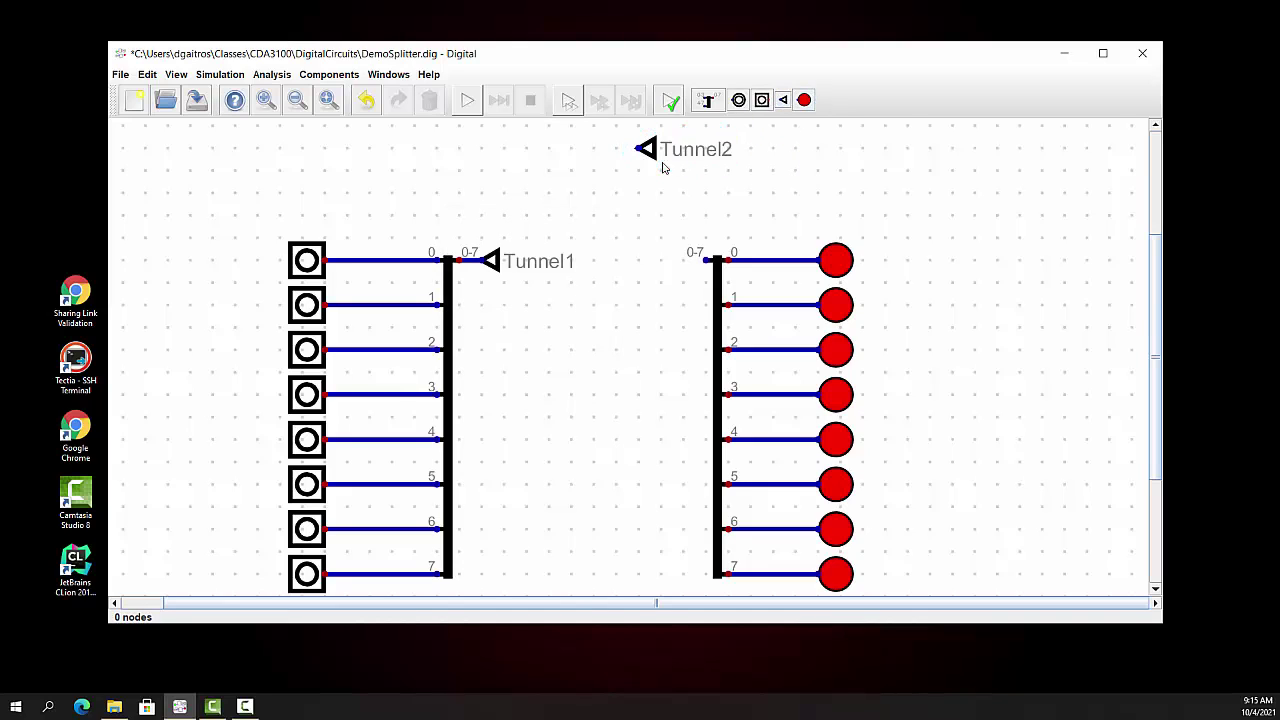
right_click(700, 151)
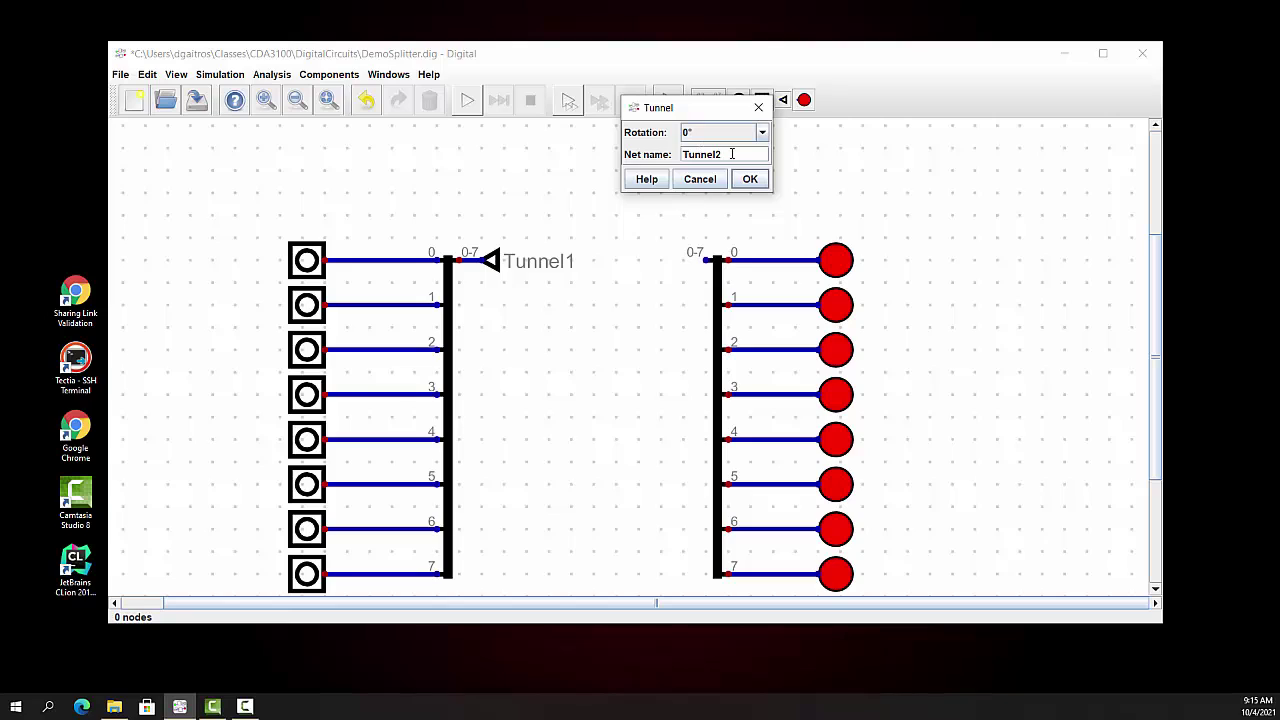
key("BackSpace")
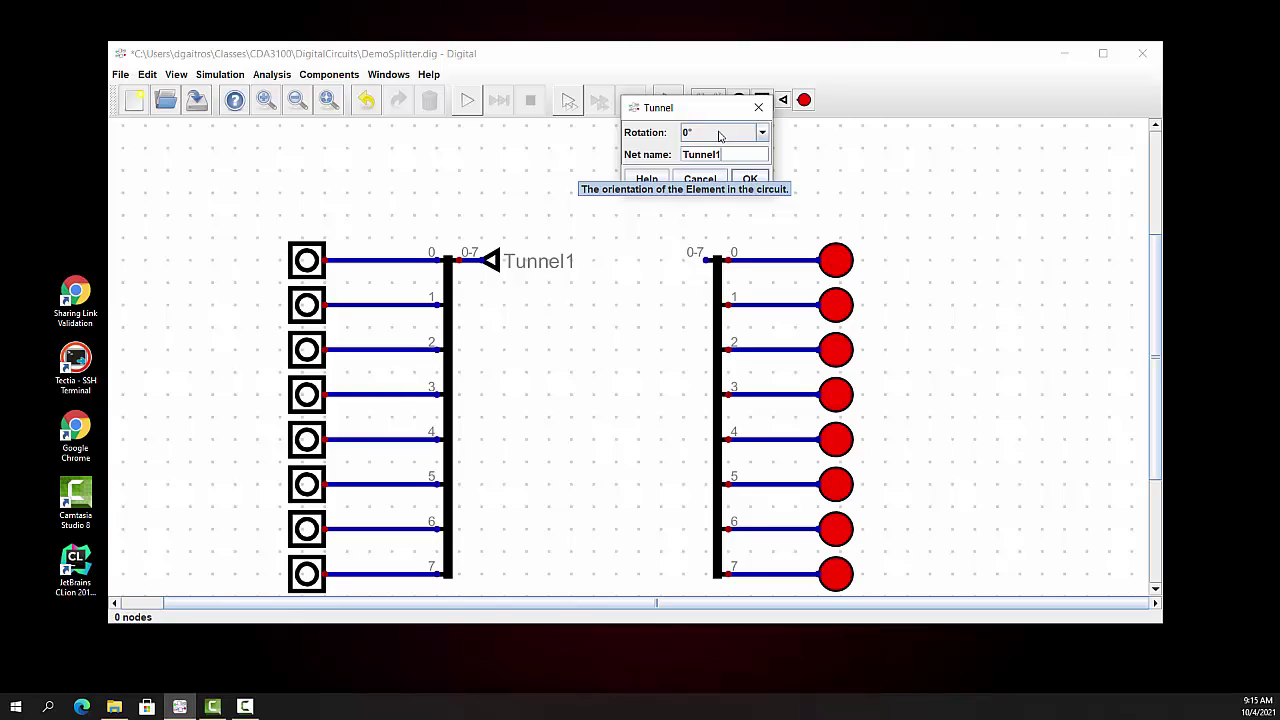
left_click(764, 134)
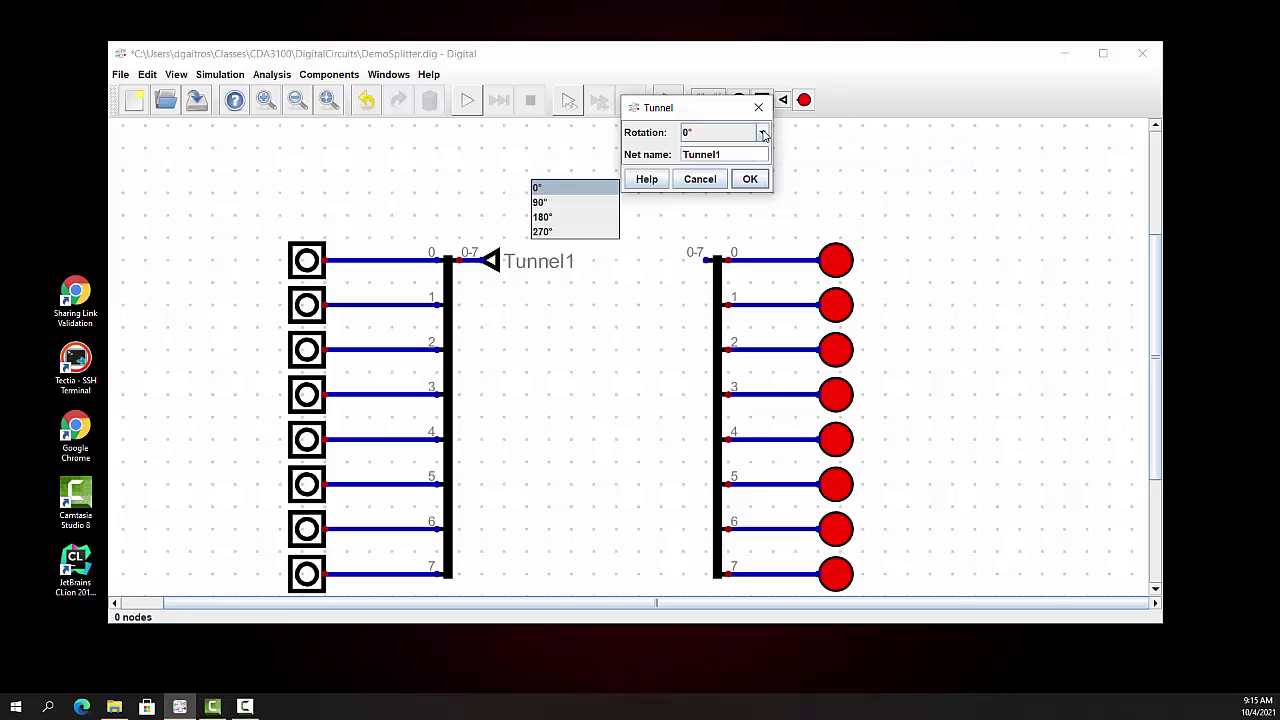
left_click(572, 217)
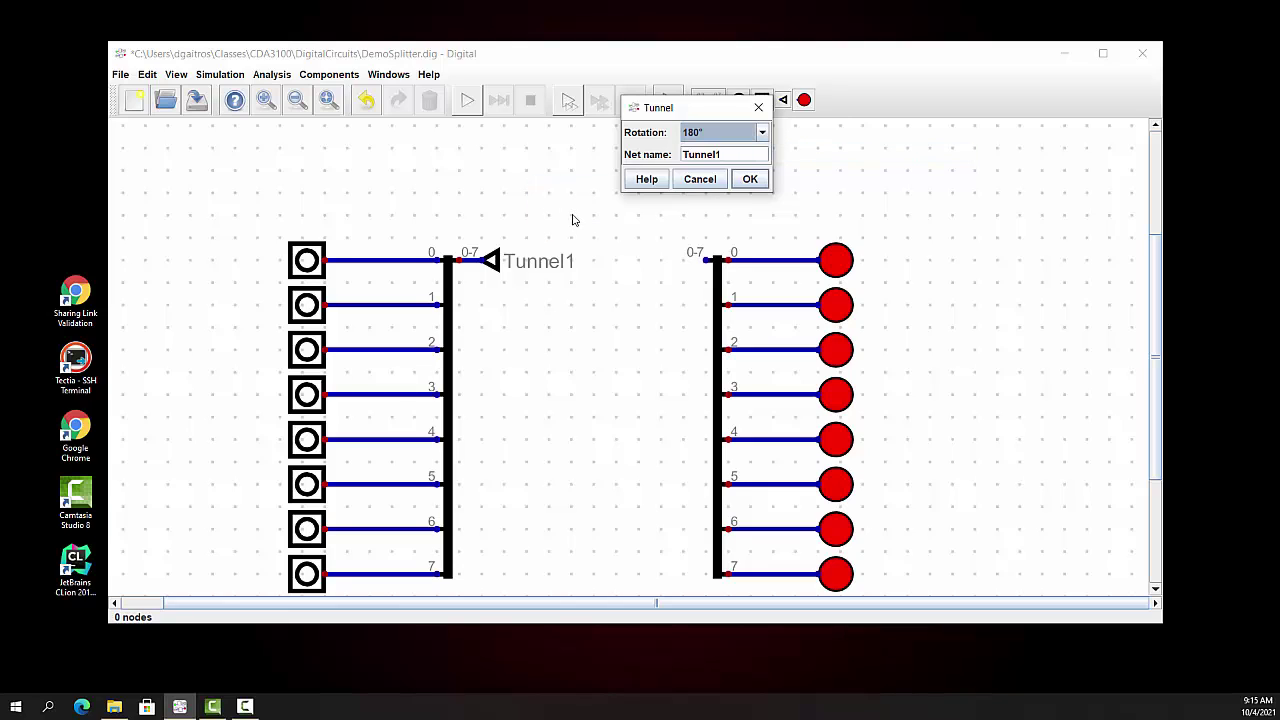
left_click(750, 180)
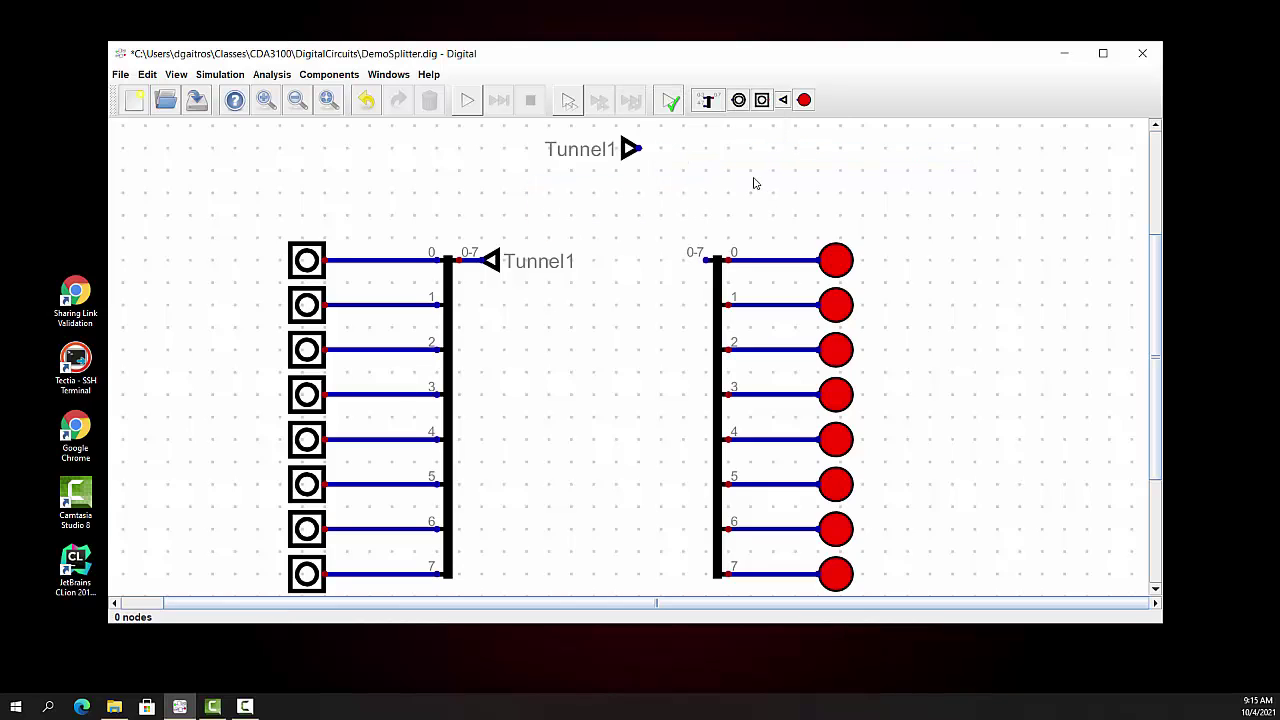
Move the rotated tunnel beside the LED-side splitter and wire it to the splitter's 0-7 input
left_click(632, 150)
left_click(637, 150)
left_click_drag(628, 148, 674, 260)
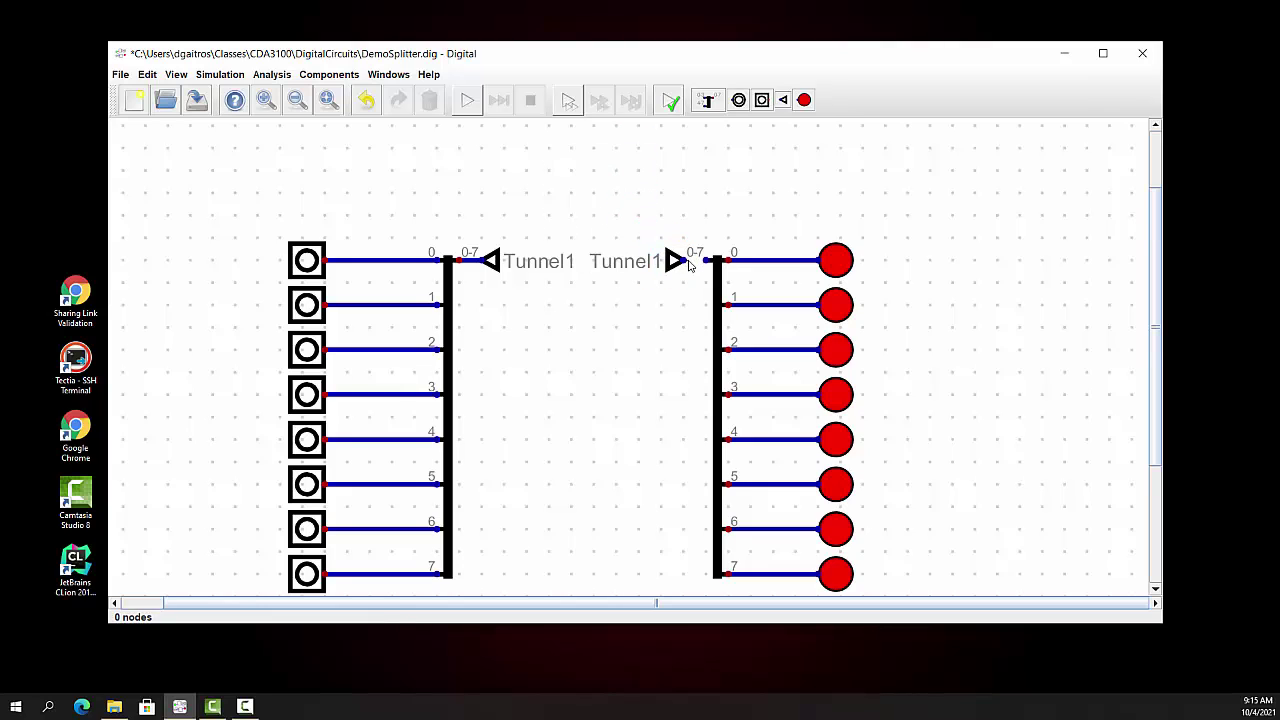
left_click(689, 263)
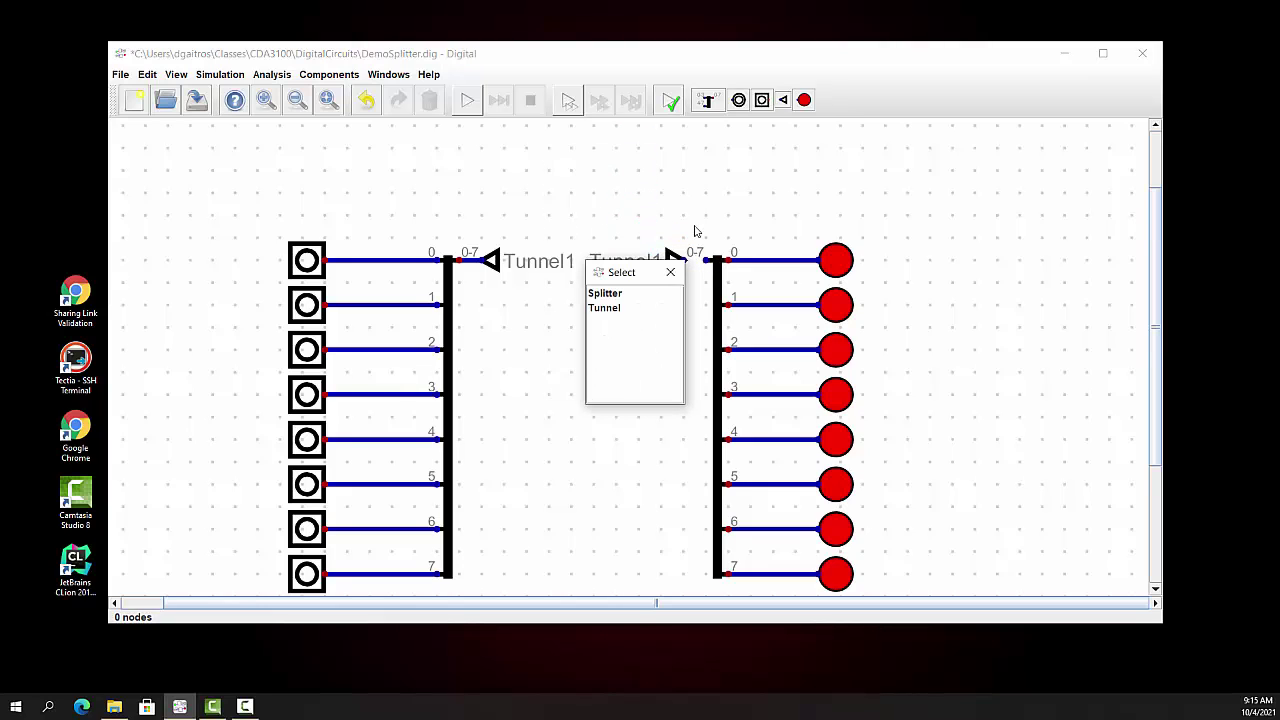
left_click(688, 236)
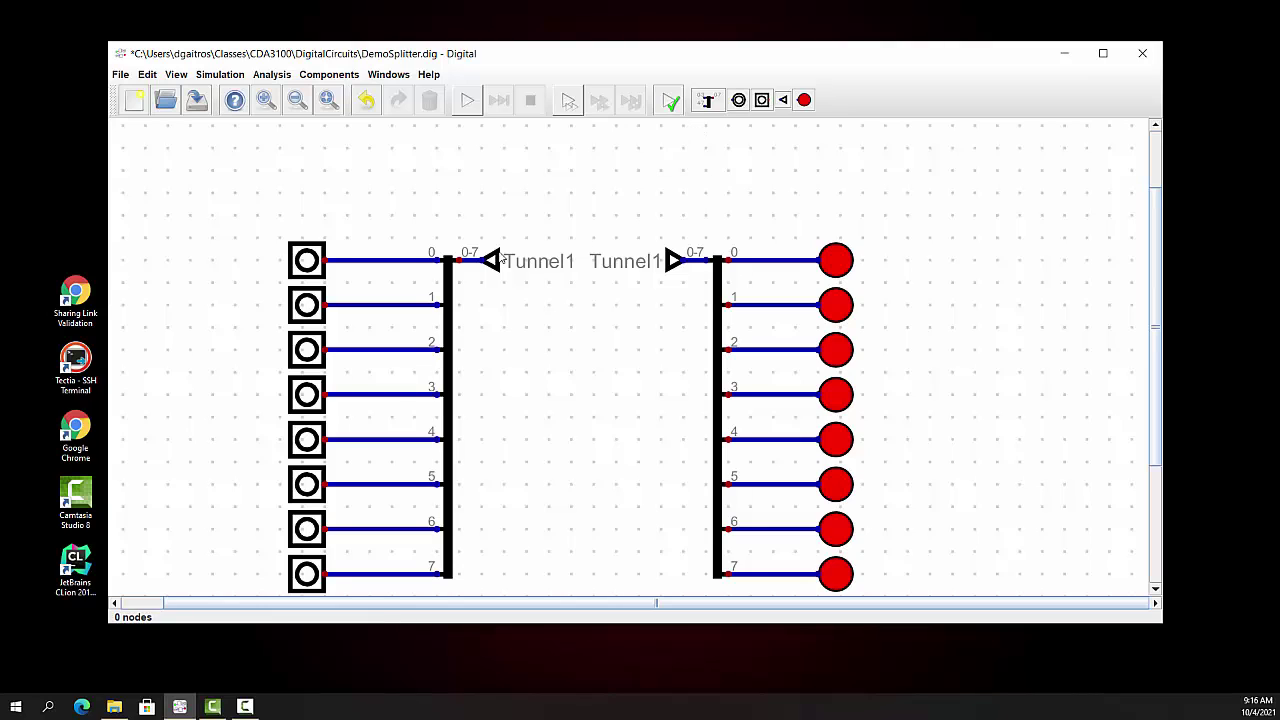
Test the tunnel link by simulating with the inputs at pins 0, 2, 4 and 6 switched on, and stop the simulation
mouse_move(660, 267)
left_click(230, 75)
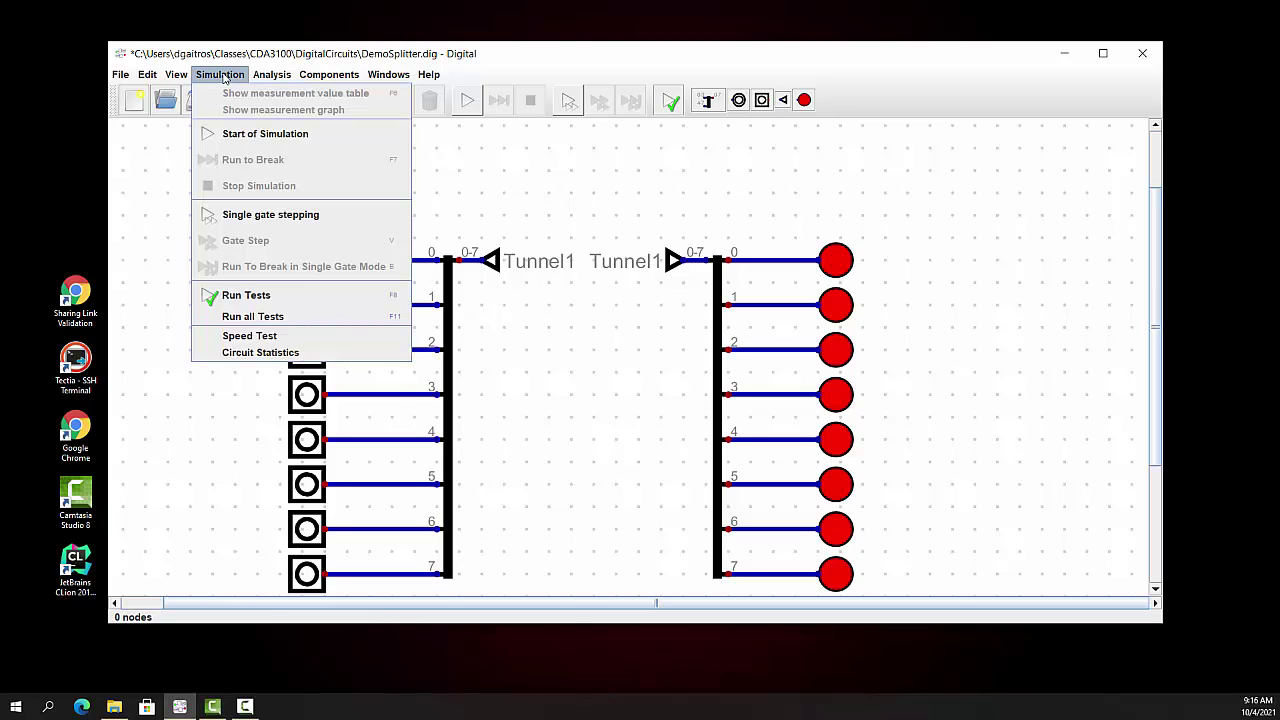
left_click(240, 134)
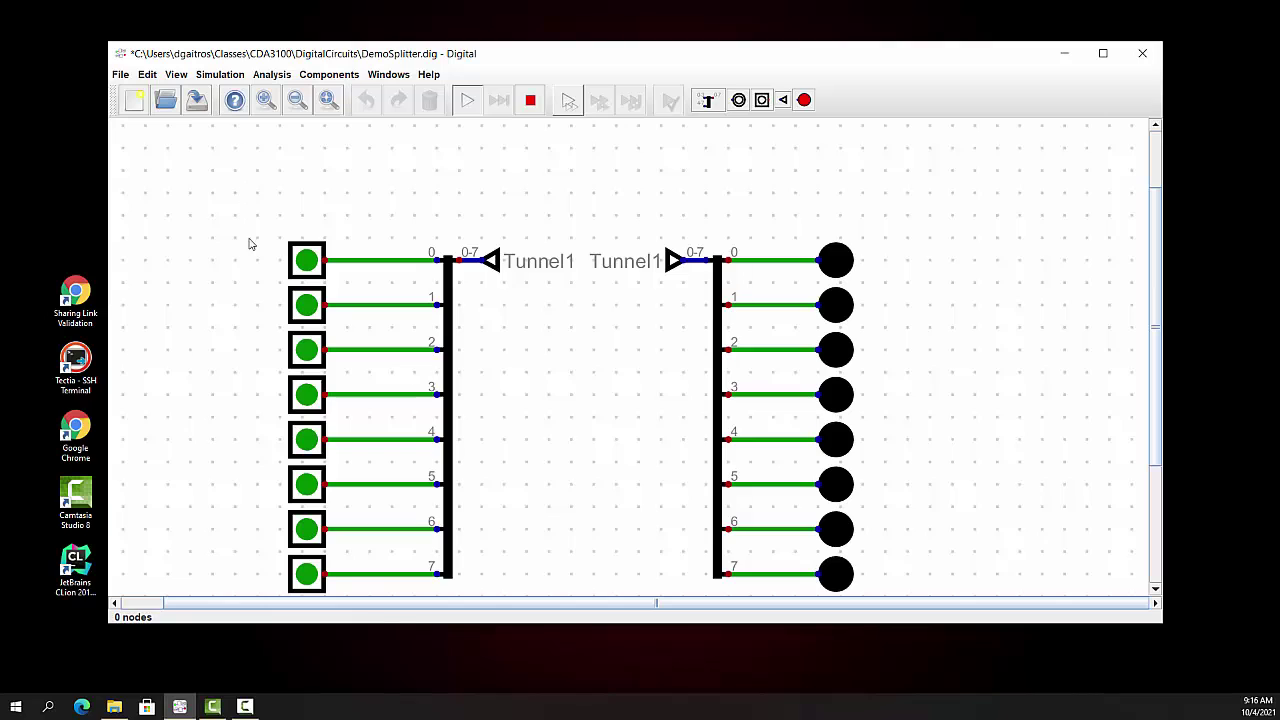
left_click(307, 264)
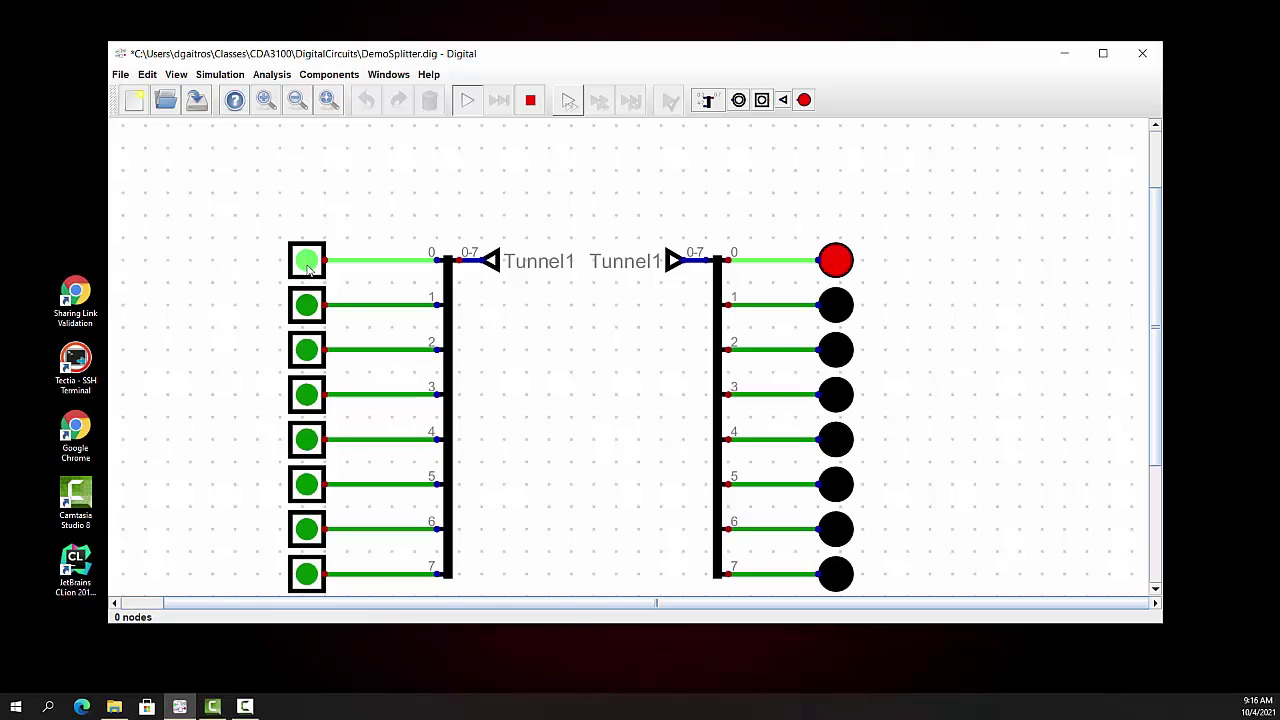
left_click(308, 352)
left_click(312, 446)
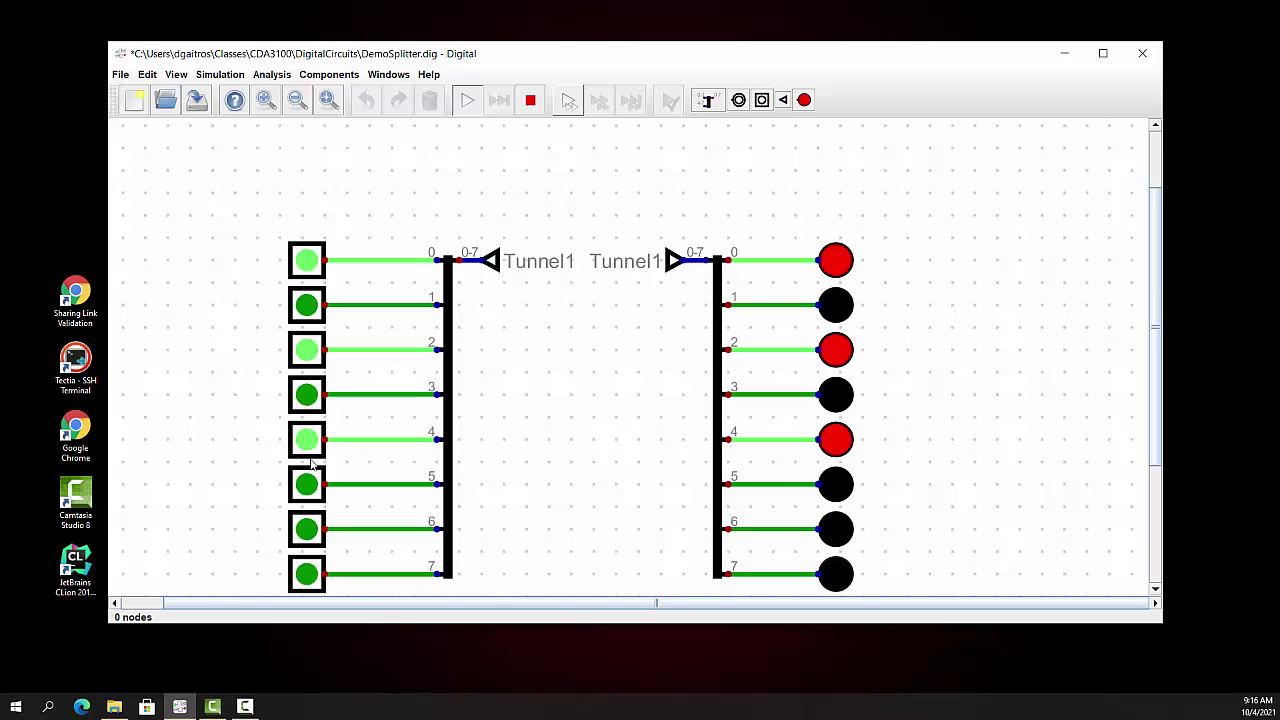
left_click(311, 538)
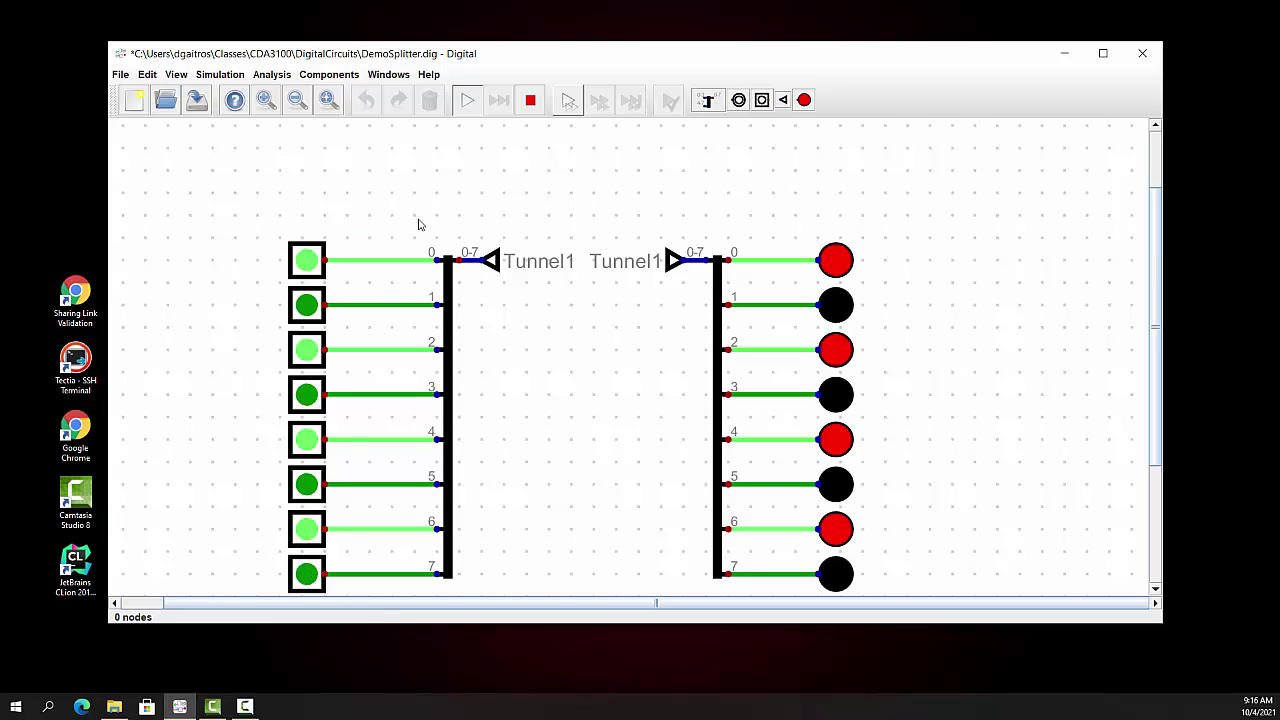
left_click(227, 75)
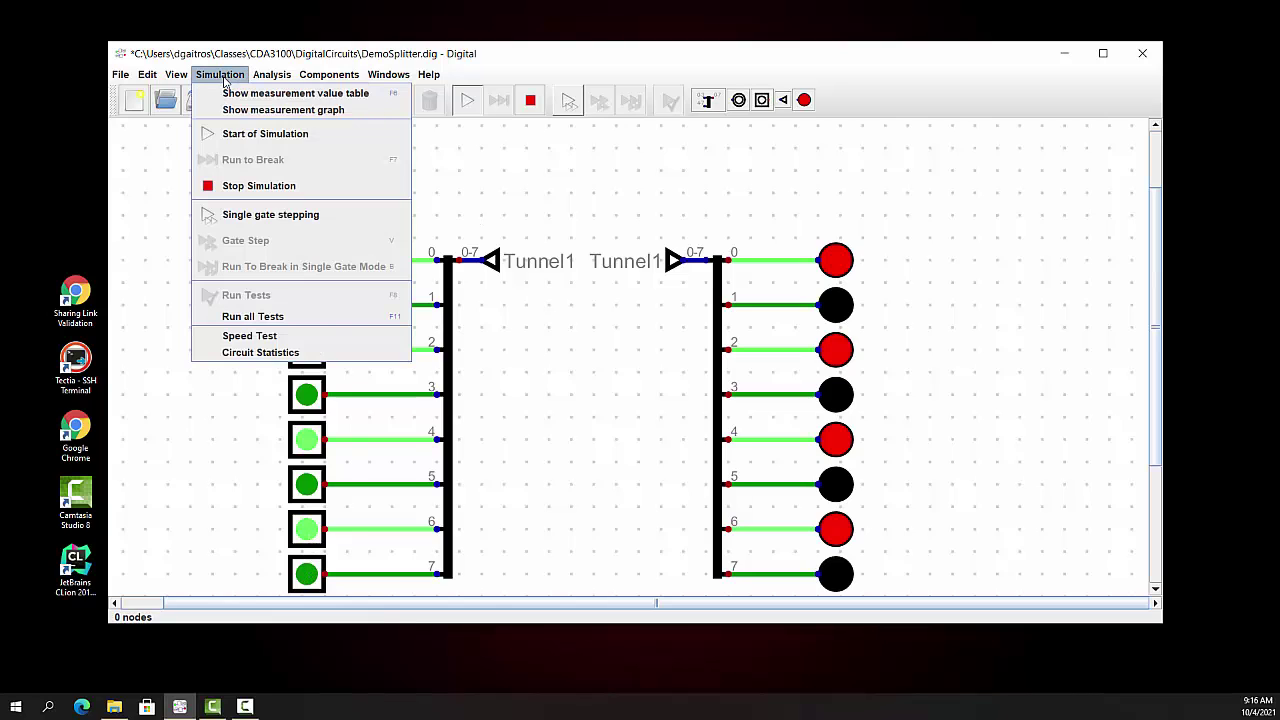
left_click(255, 185)
Place a third tunnel above the LEDs and set its net name to Tunnel1
left_click_drag(783, 100, 893, 174)
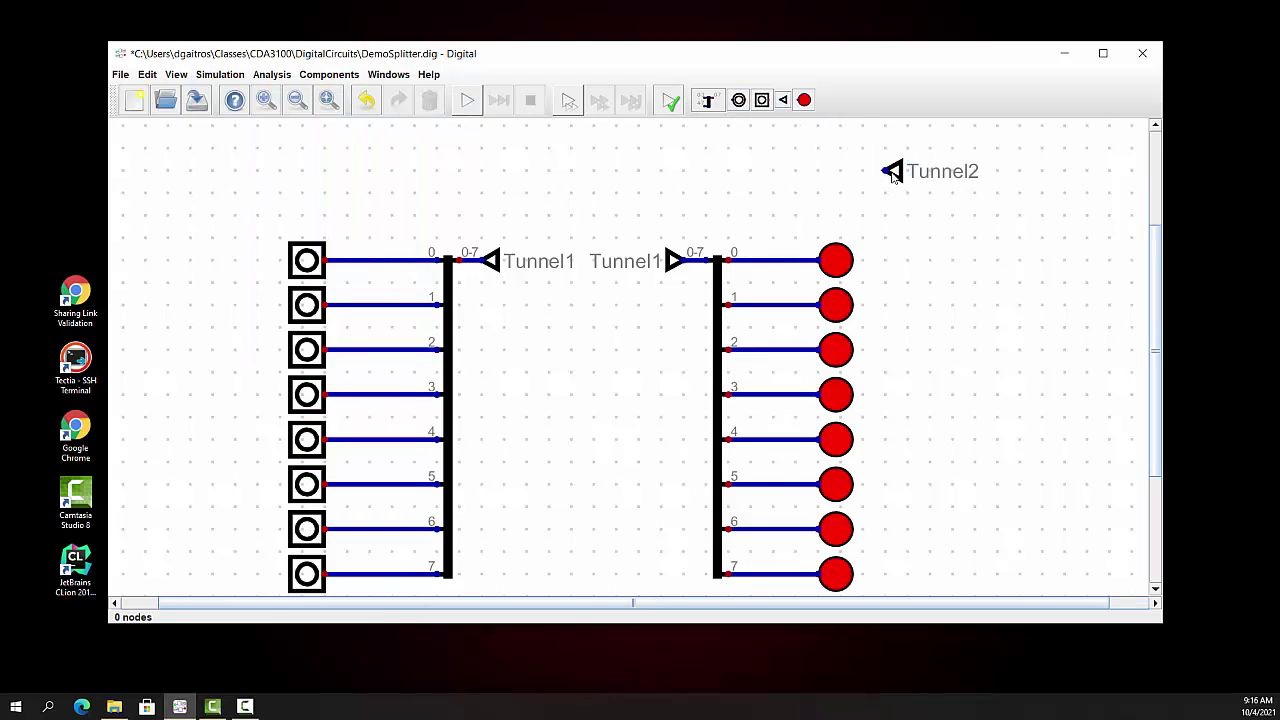
right_click(958, 174)
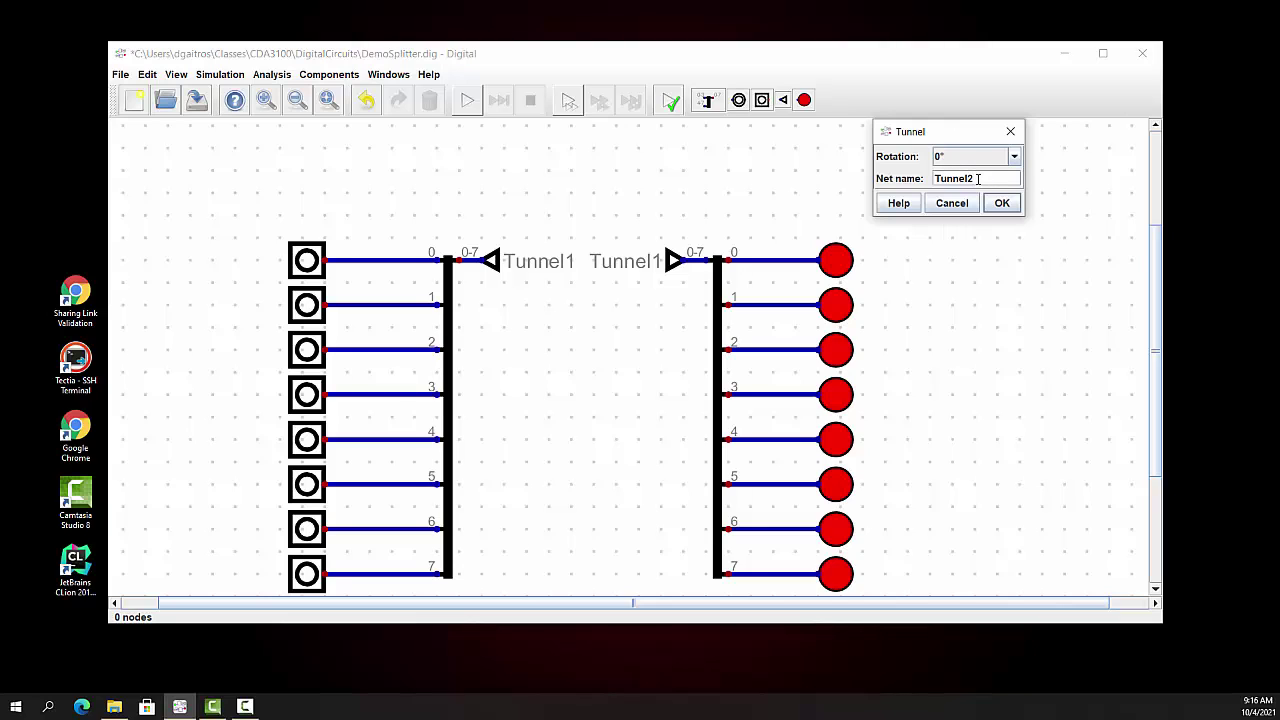
key("Return")
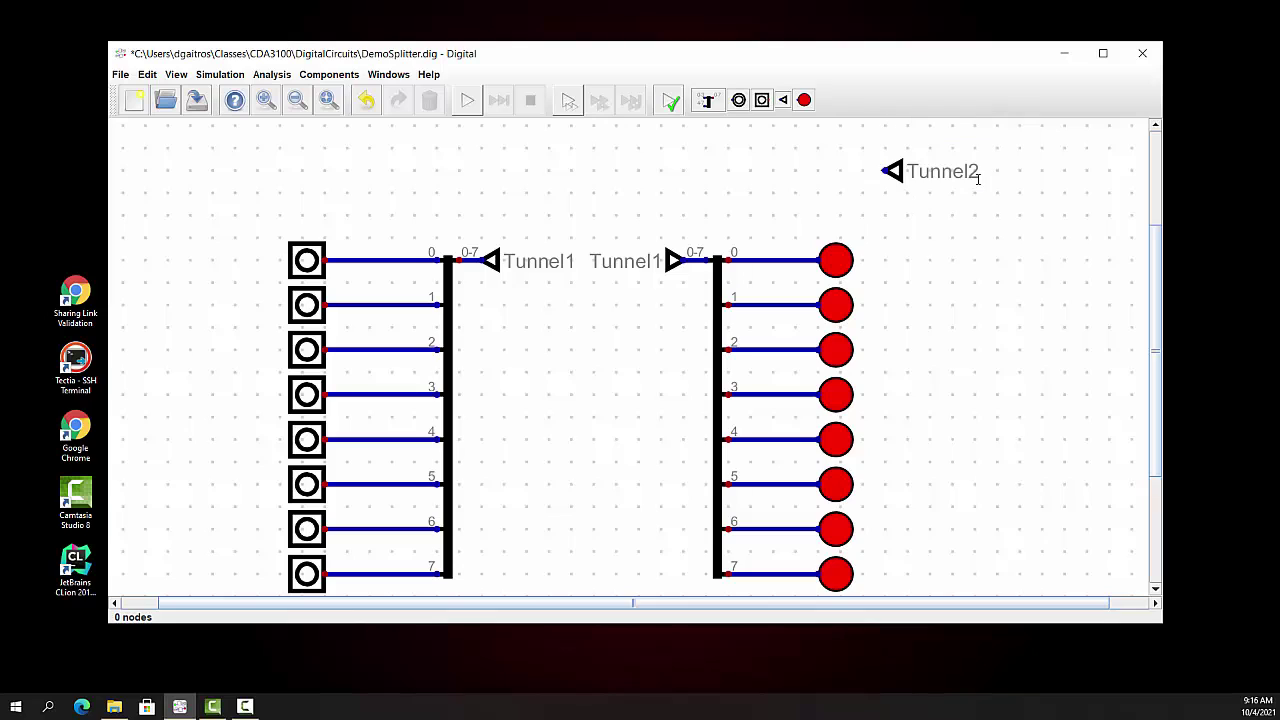
right_click(962, 177)
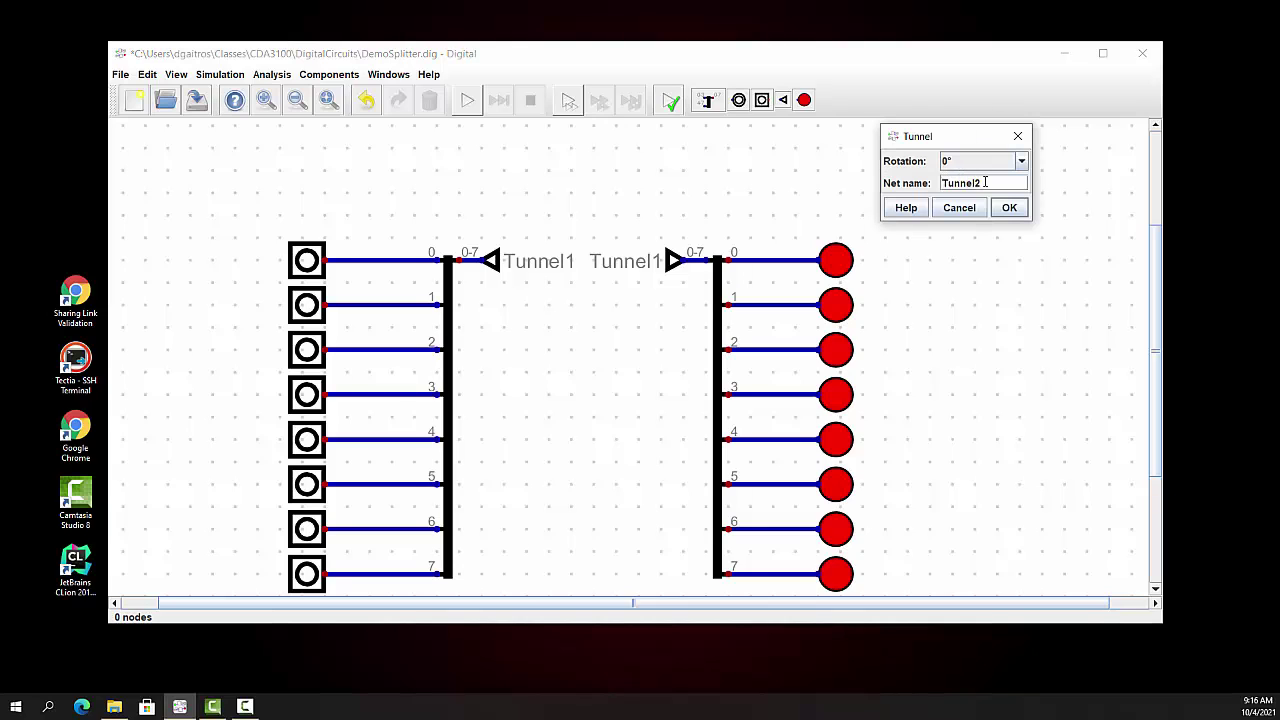
key("BackSpace")
type("1")
left_click(1009, 208)
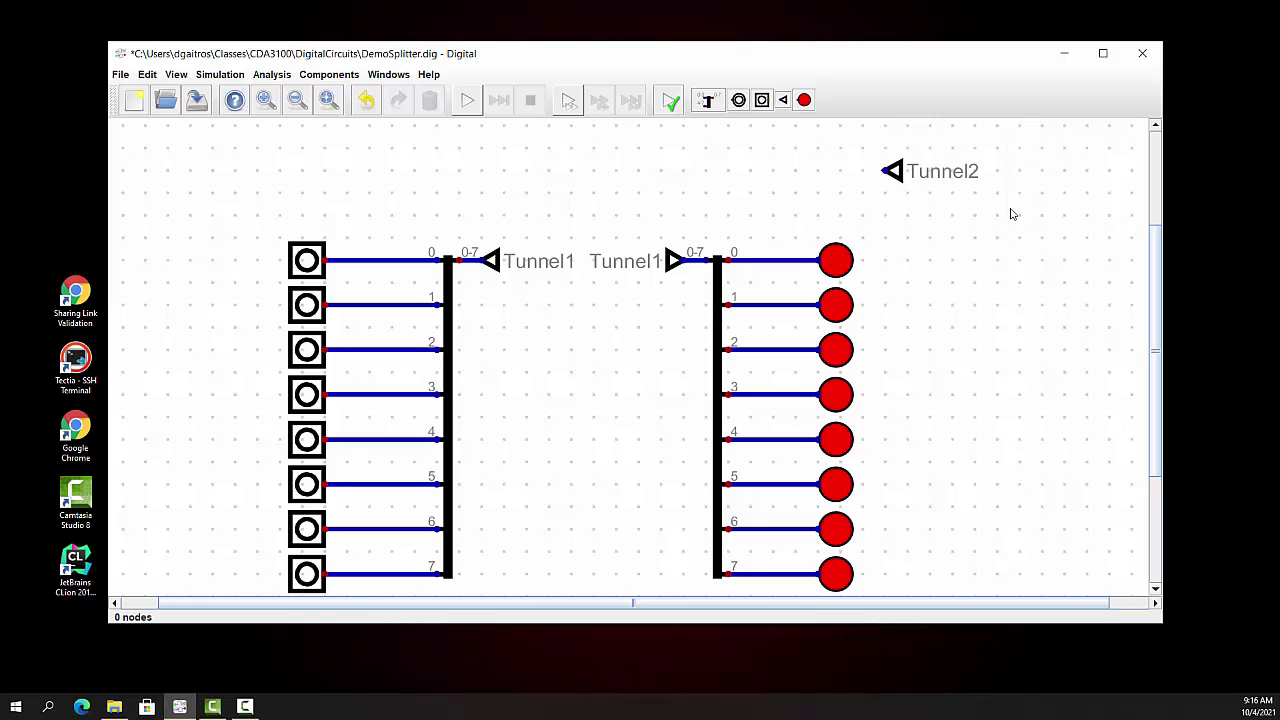
Set the rotation of the tunnel above the LEDs to 180°
right_click(893, 173)
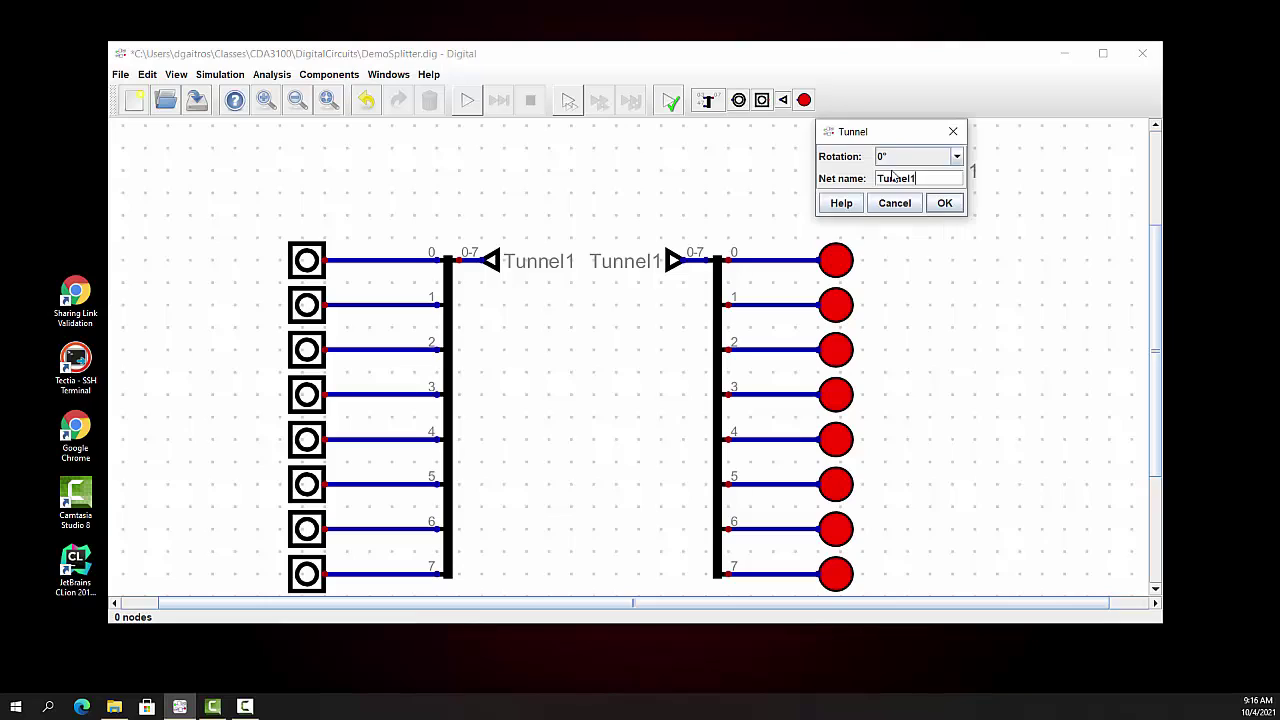
left_click(957, 157)
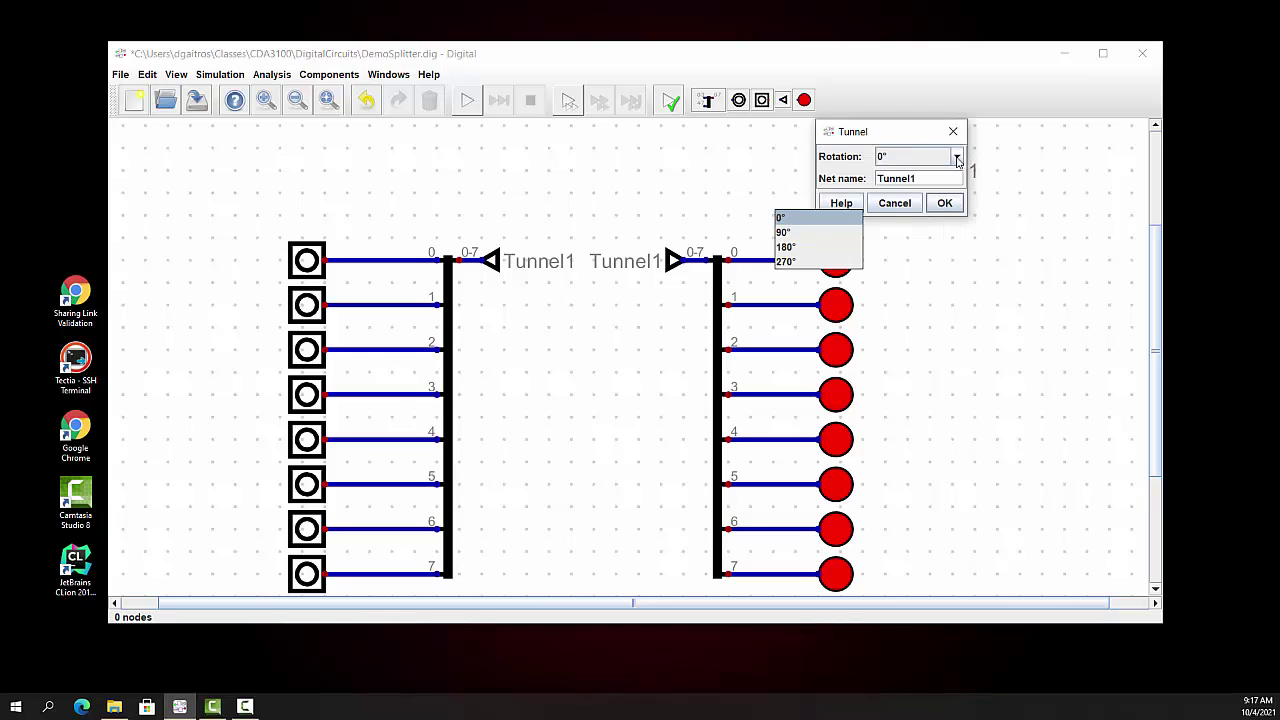
left_click(816, 247)
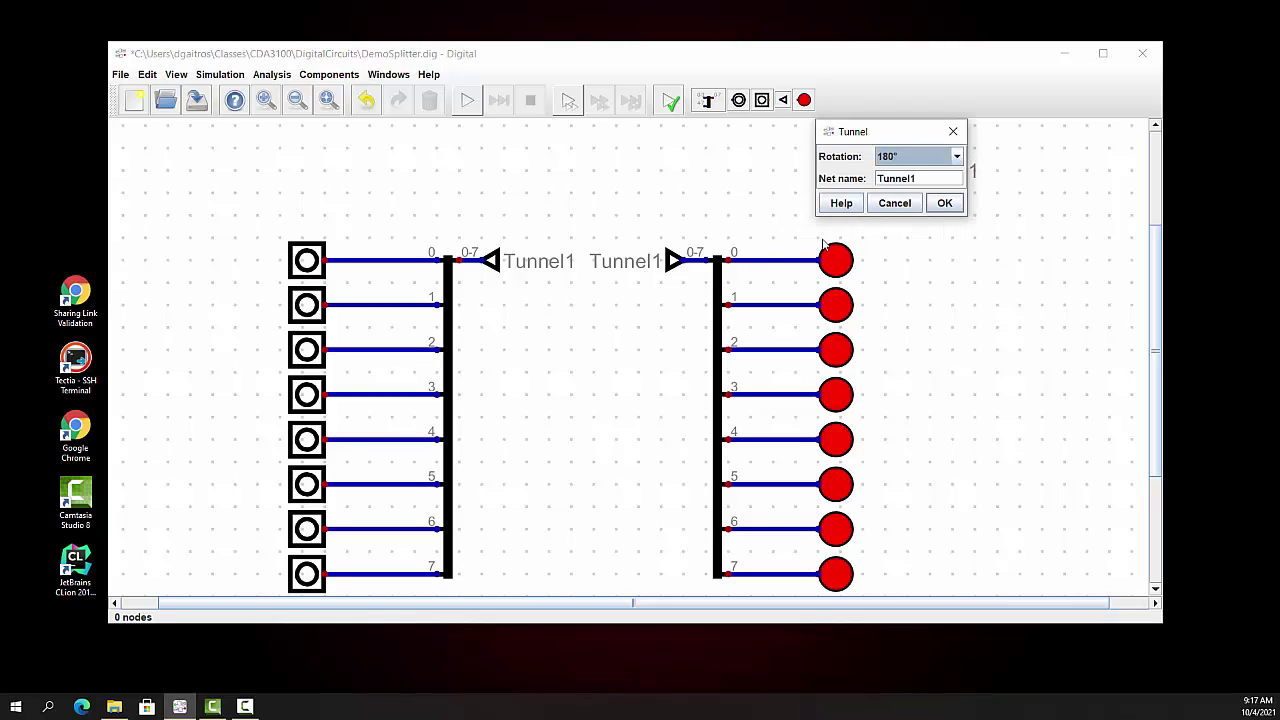
left_click(944, 203)
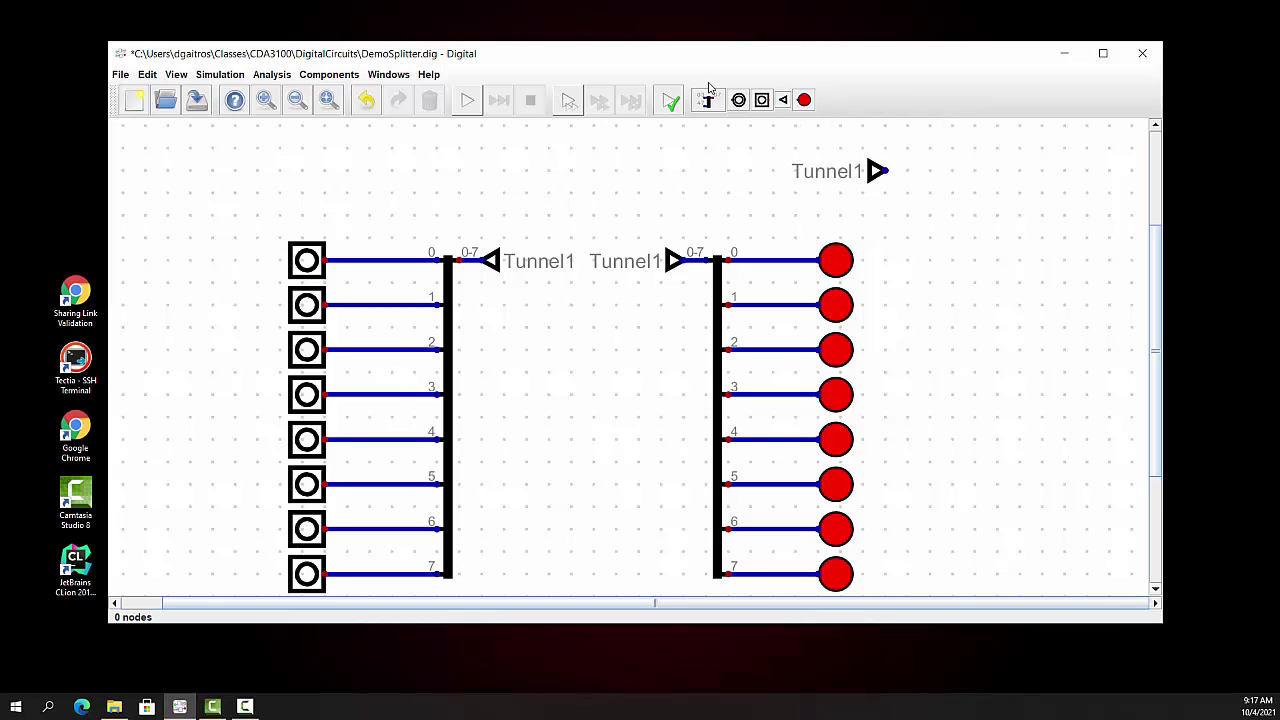
Place an output beside the tunnel above the LEDs and wire the two together
left_click(738, 100)
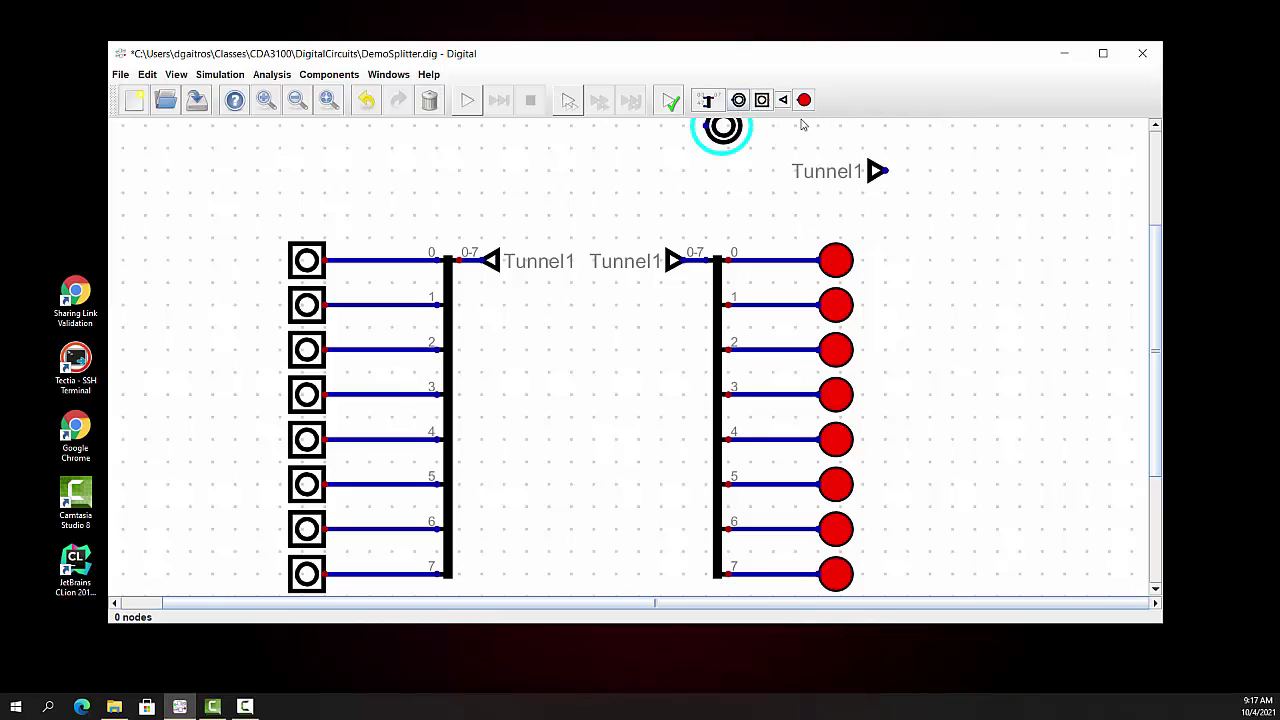
left_click(988, 192)
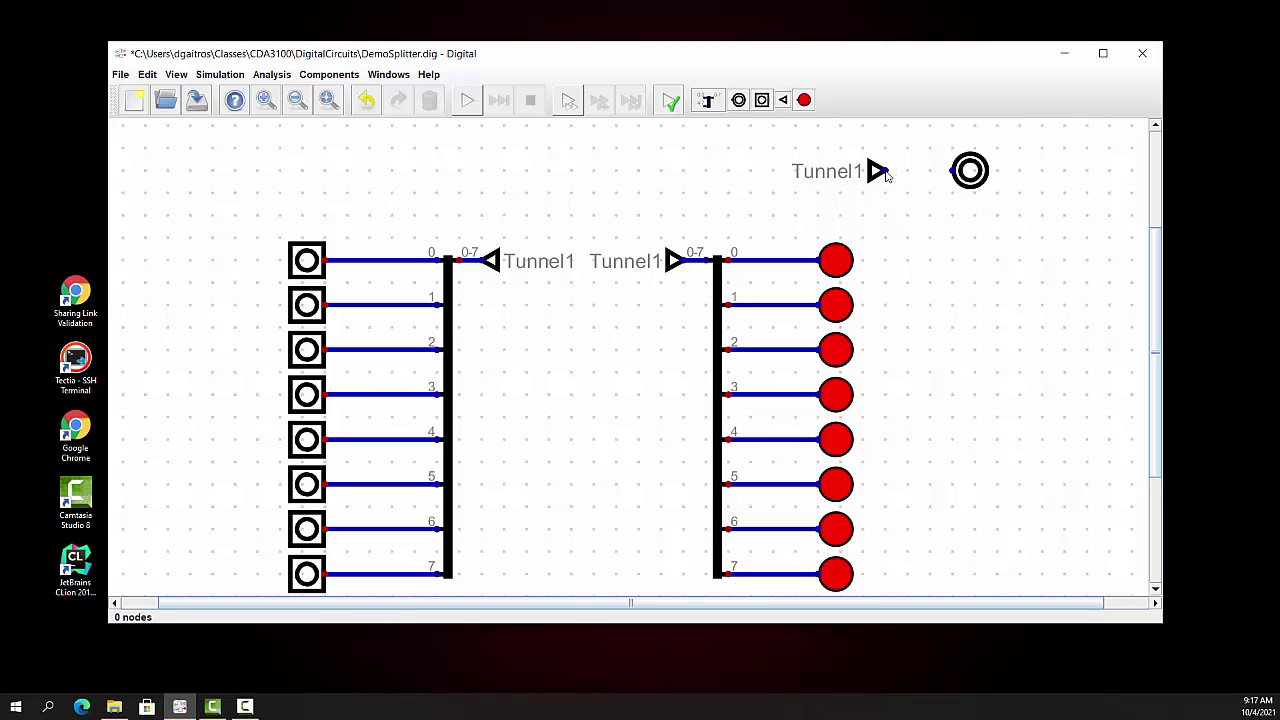
left_click(886, 172)
left_click(960, 170)
Configure the new output with 8 data bits and the Bin number format
right_click(970, 168)
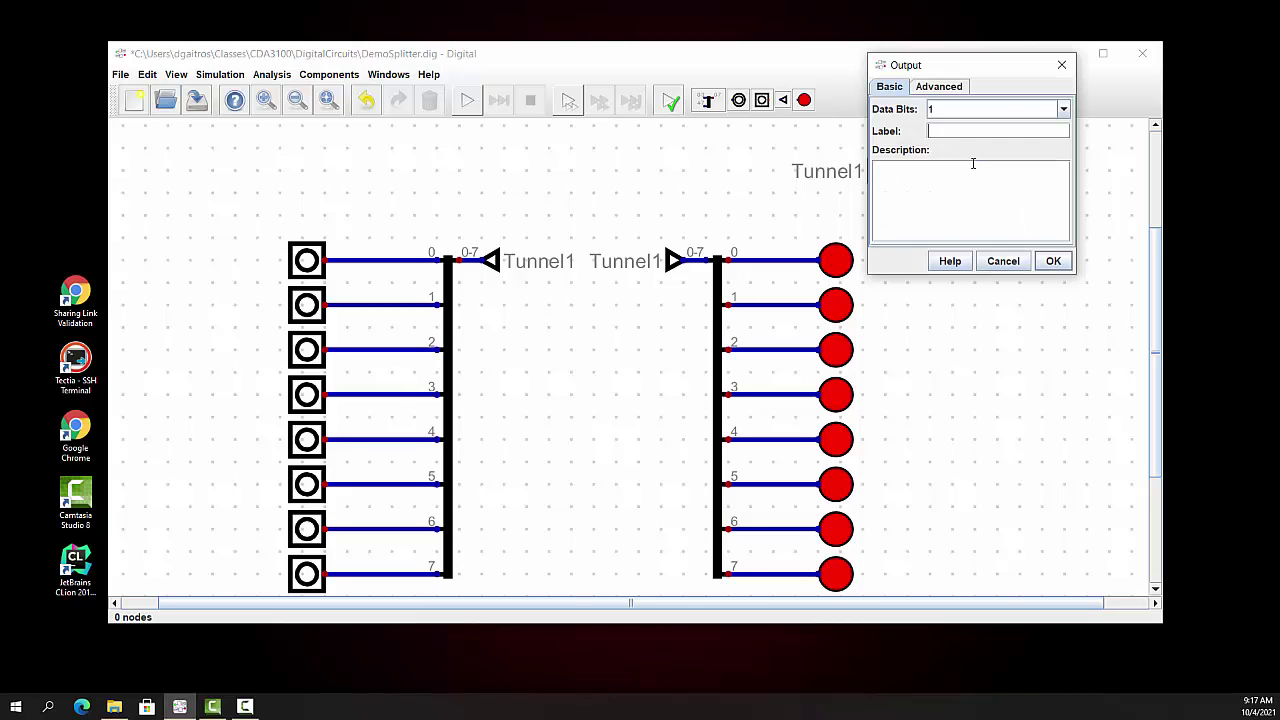
left_click(1065, 110)
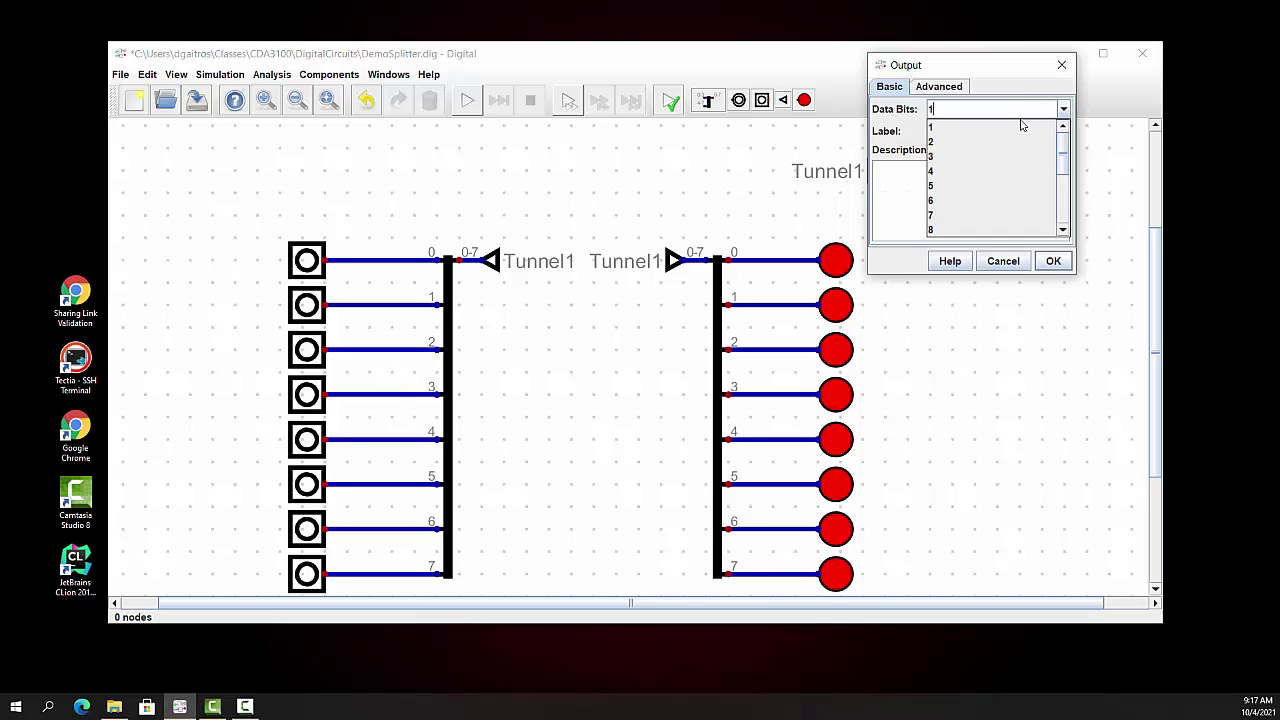
left_click(966, 228)
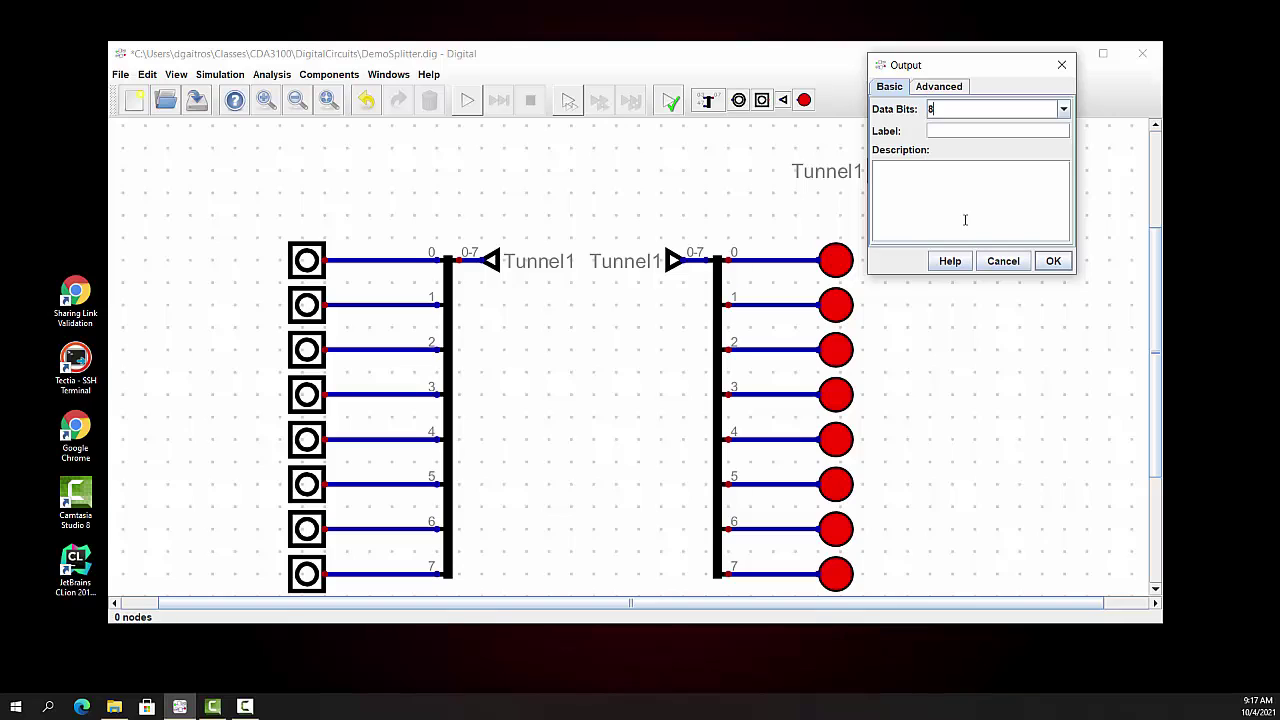
left_click(945, 88)
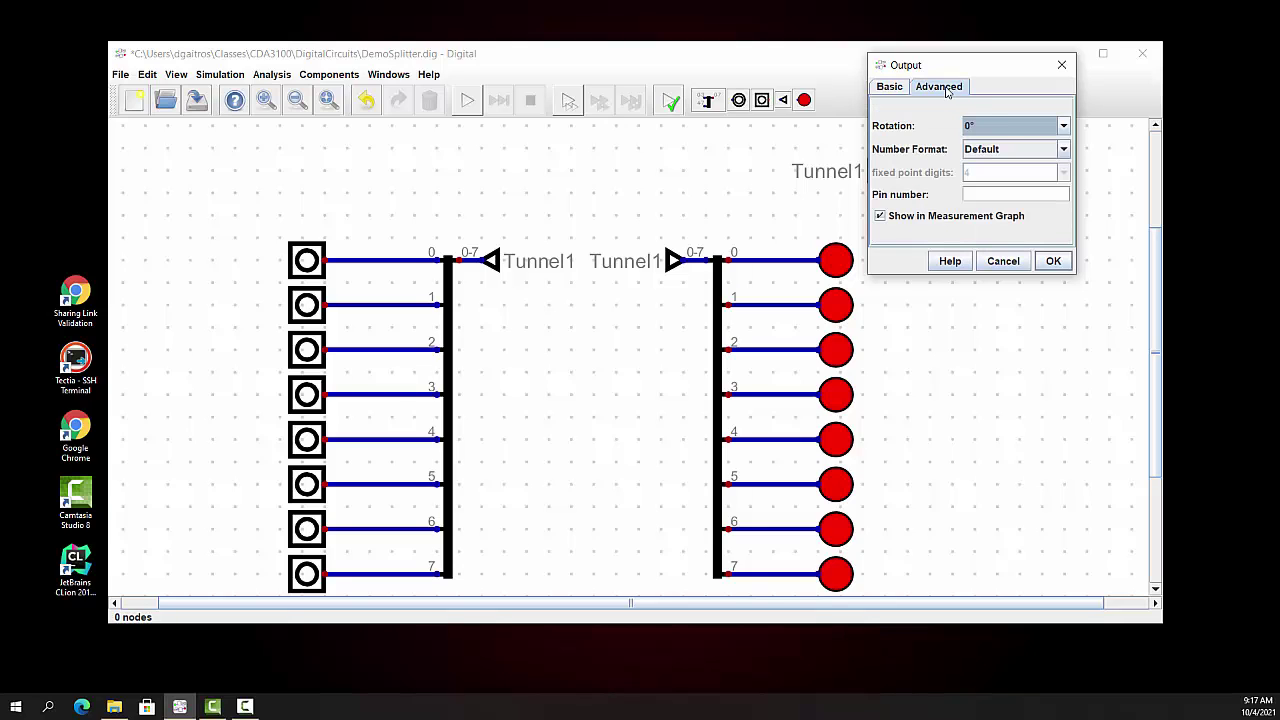
left_click(1064, 151)
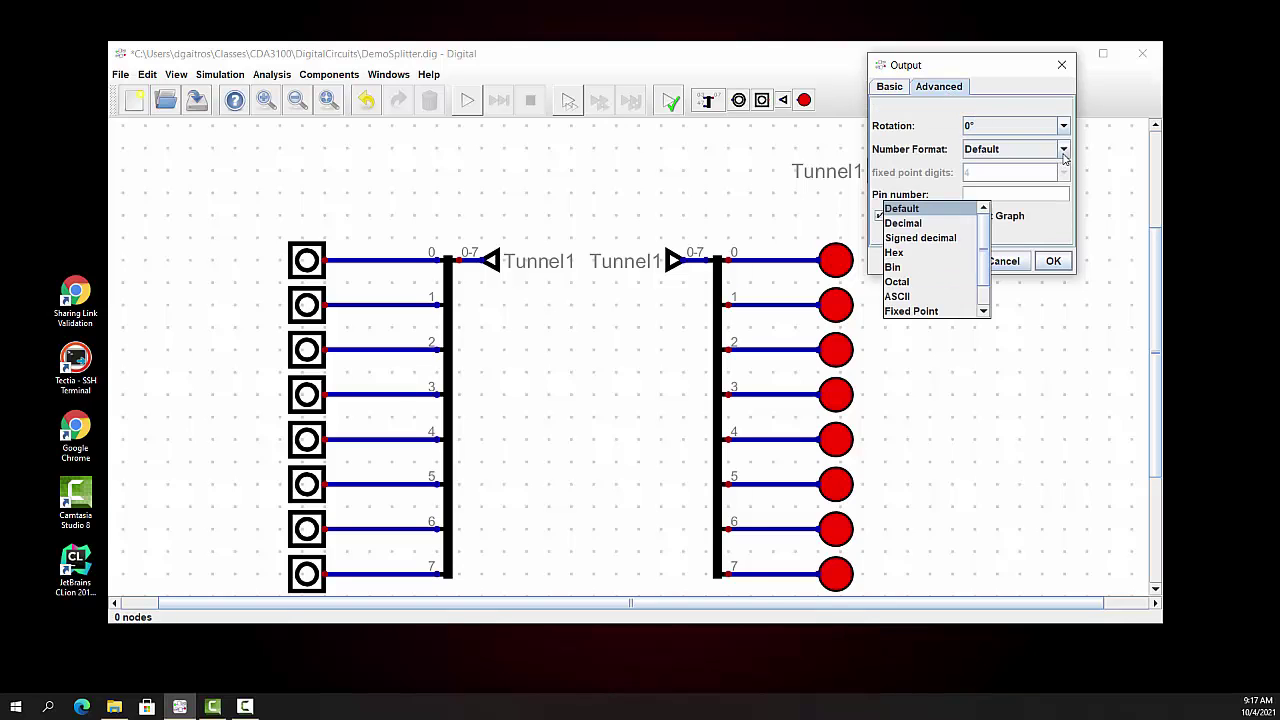
left_click(924, 267)
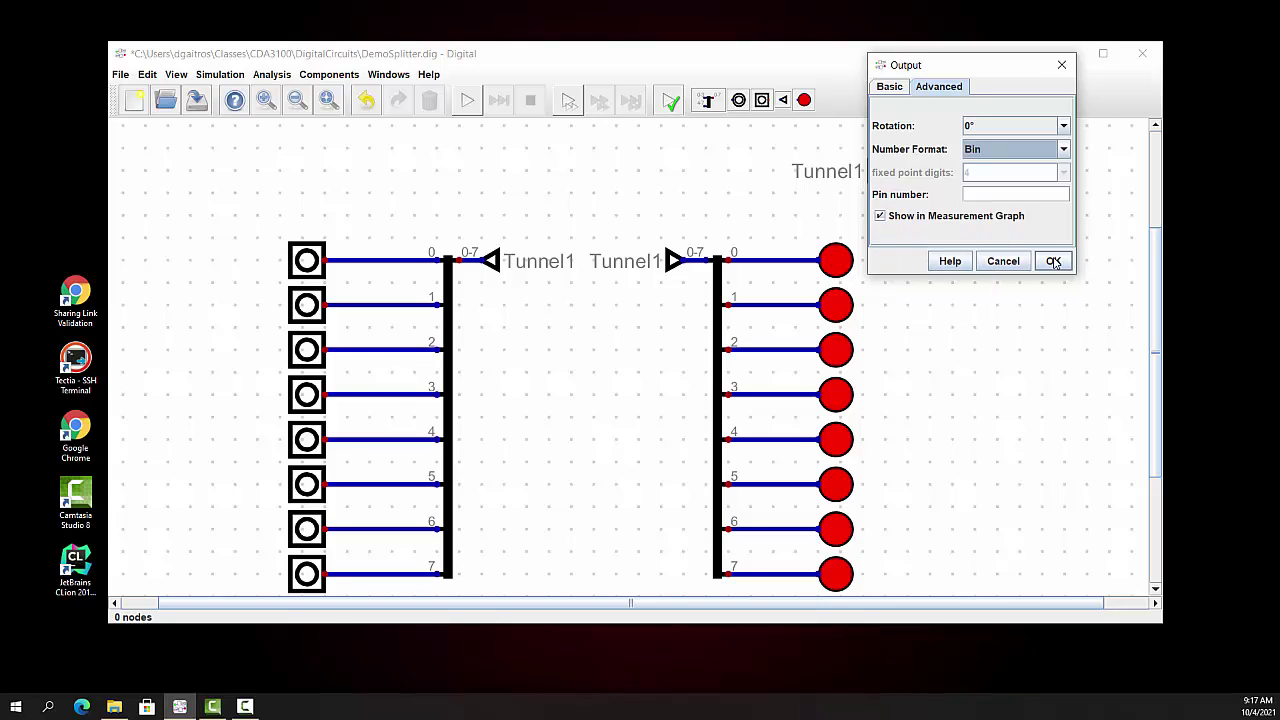
left_click(1055, 261)
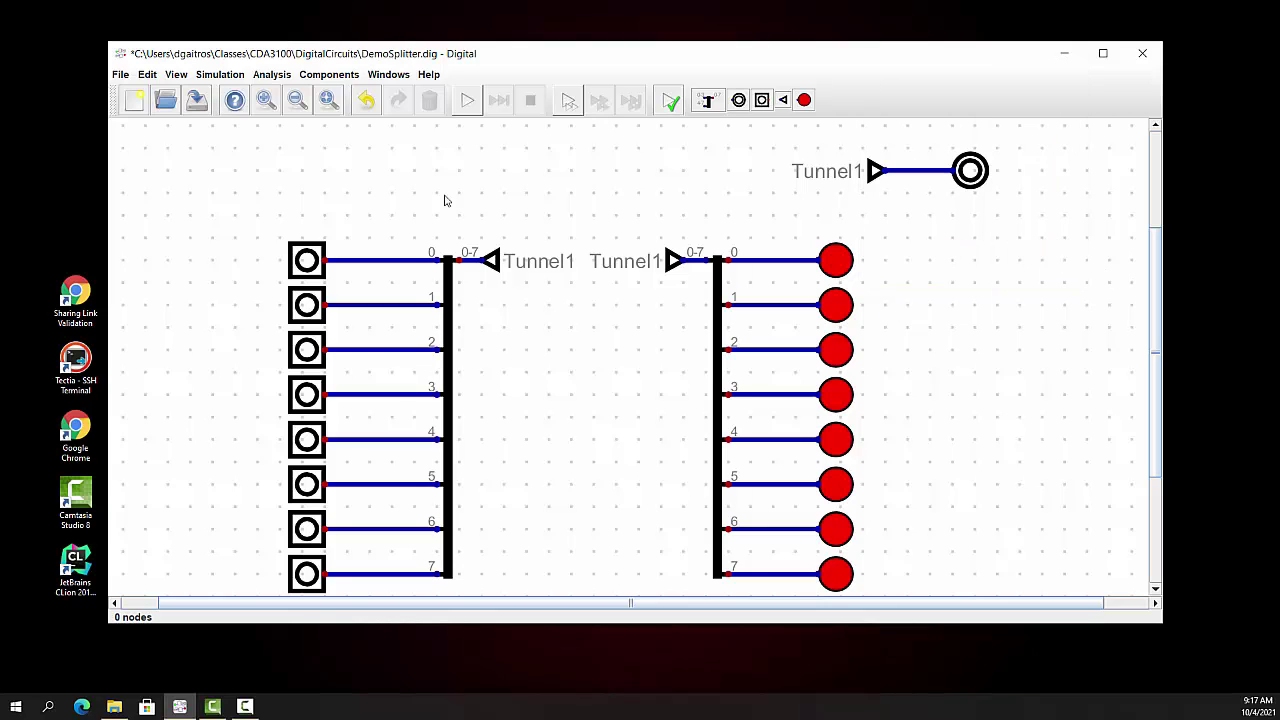
Start the simulation of the circuit with the added 8-bit output
left_click(220, 75)
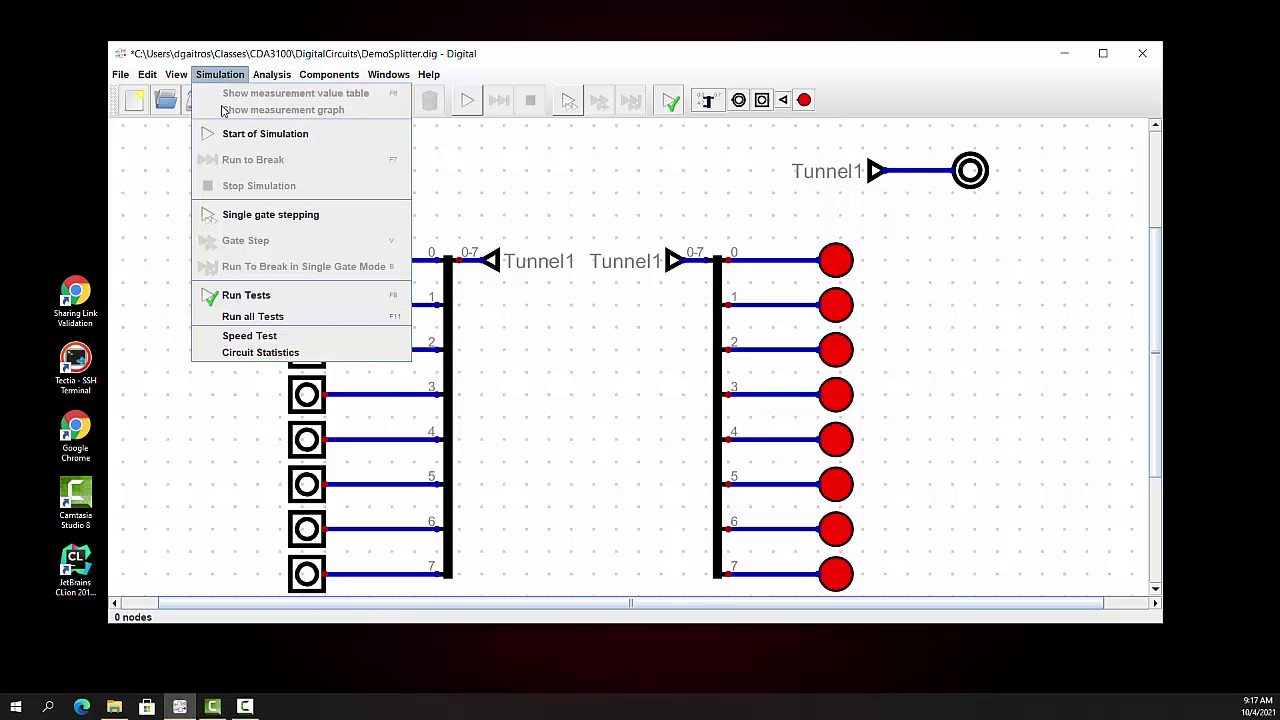
left_click(236, 133)
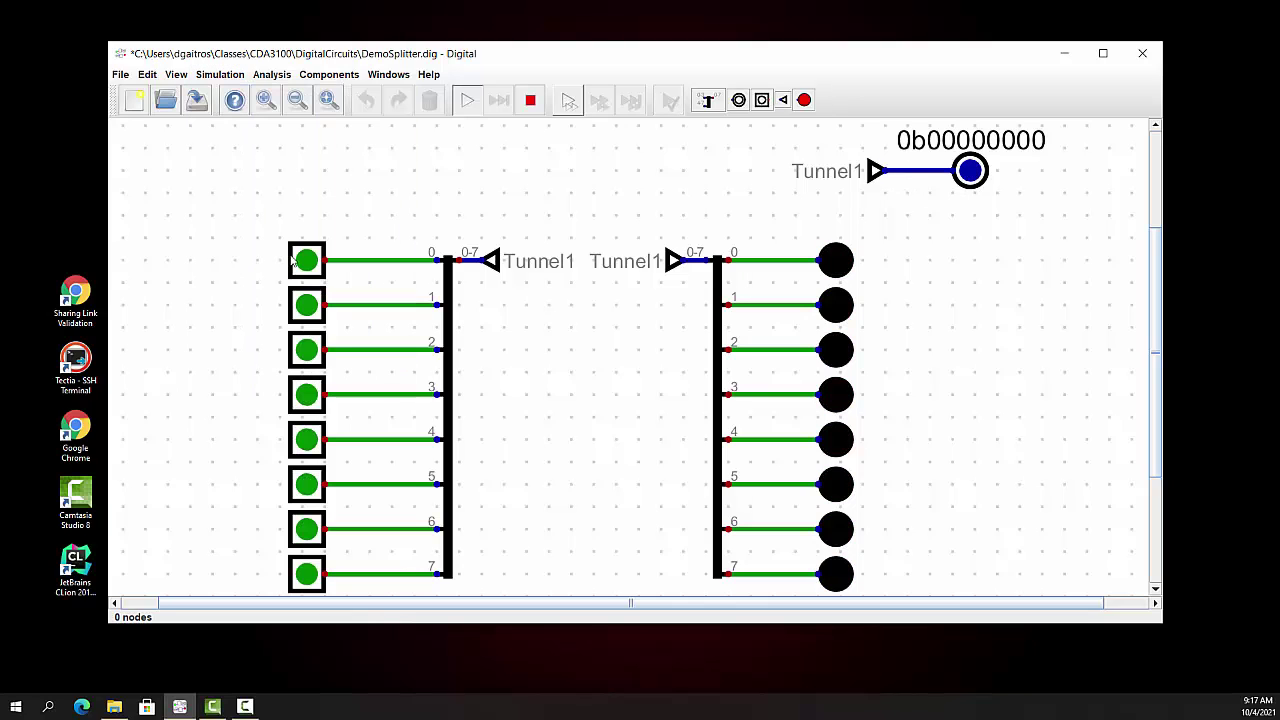
Switch on inputs 0, 2 and 4 in the running simulation to test the LEDs and the 8-bit output
left_click(307, 262)
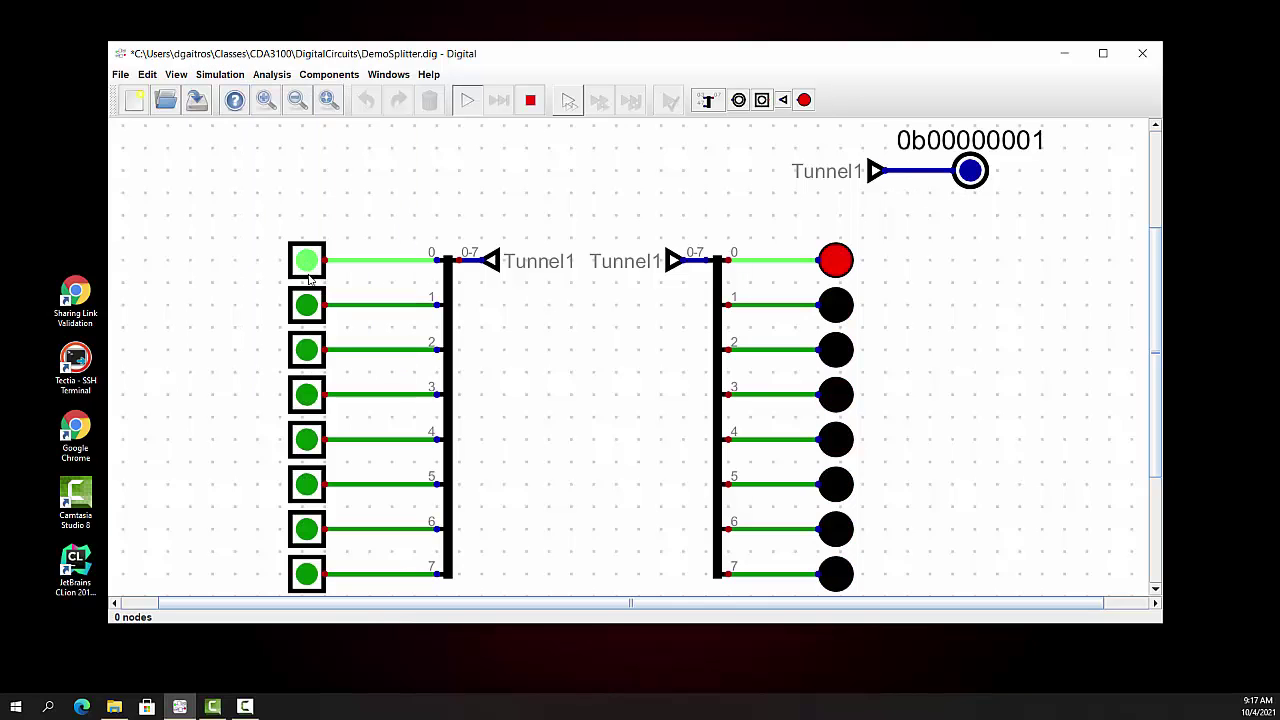
left_click(314, 355)
left_click(314, 440)
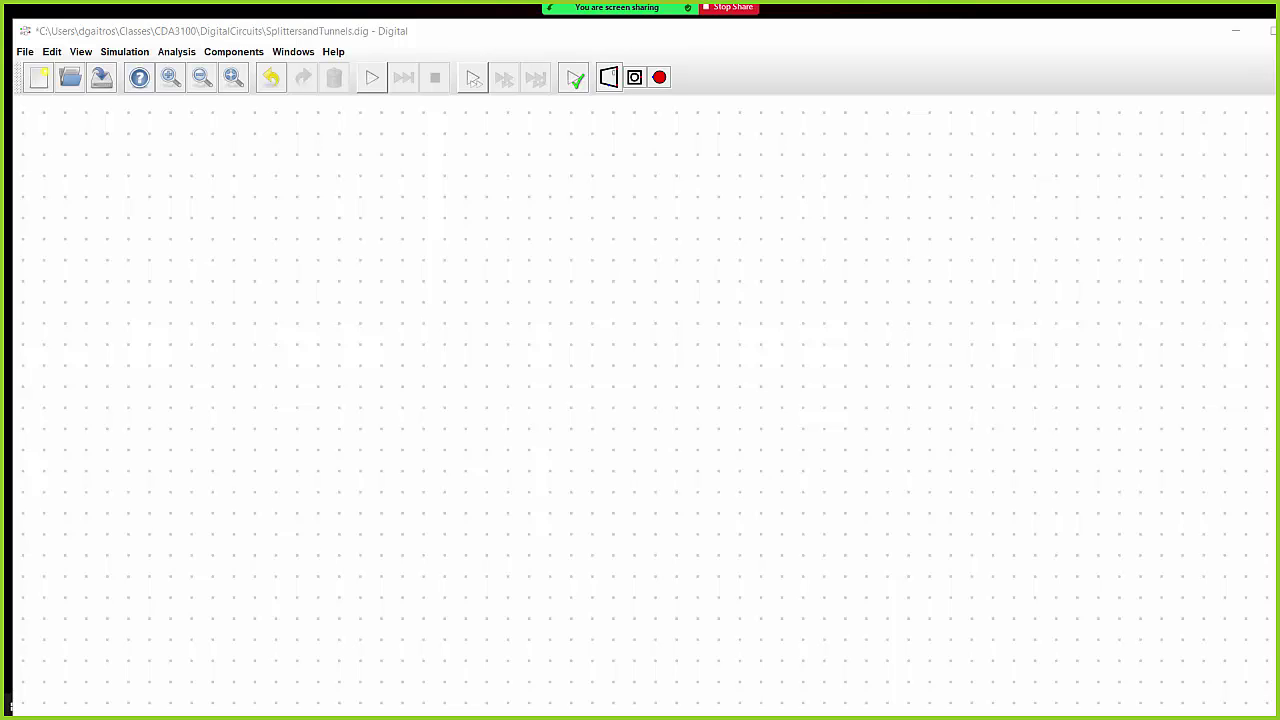
Place a decoder on the empty canvas and configure it with 3 selector bits and a flipped selector position
left_click(610, 84)
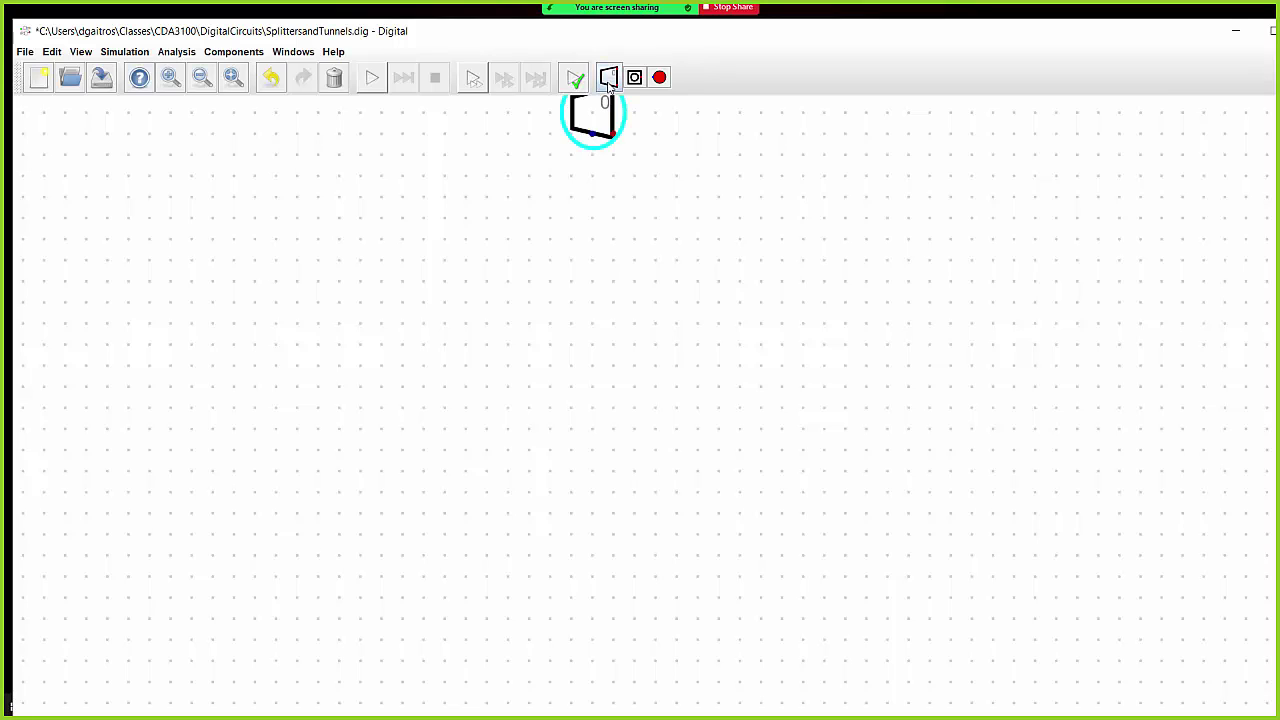
left_click(488, 314)
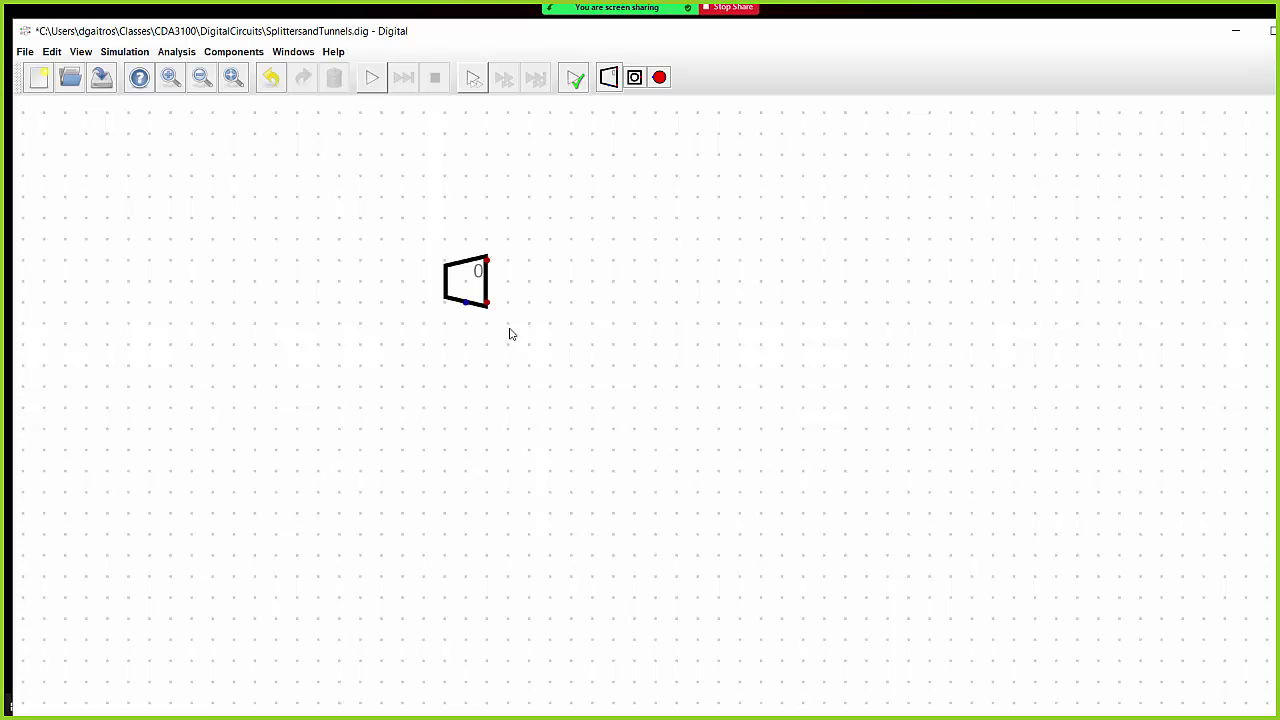
right_click(465, 285)
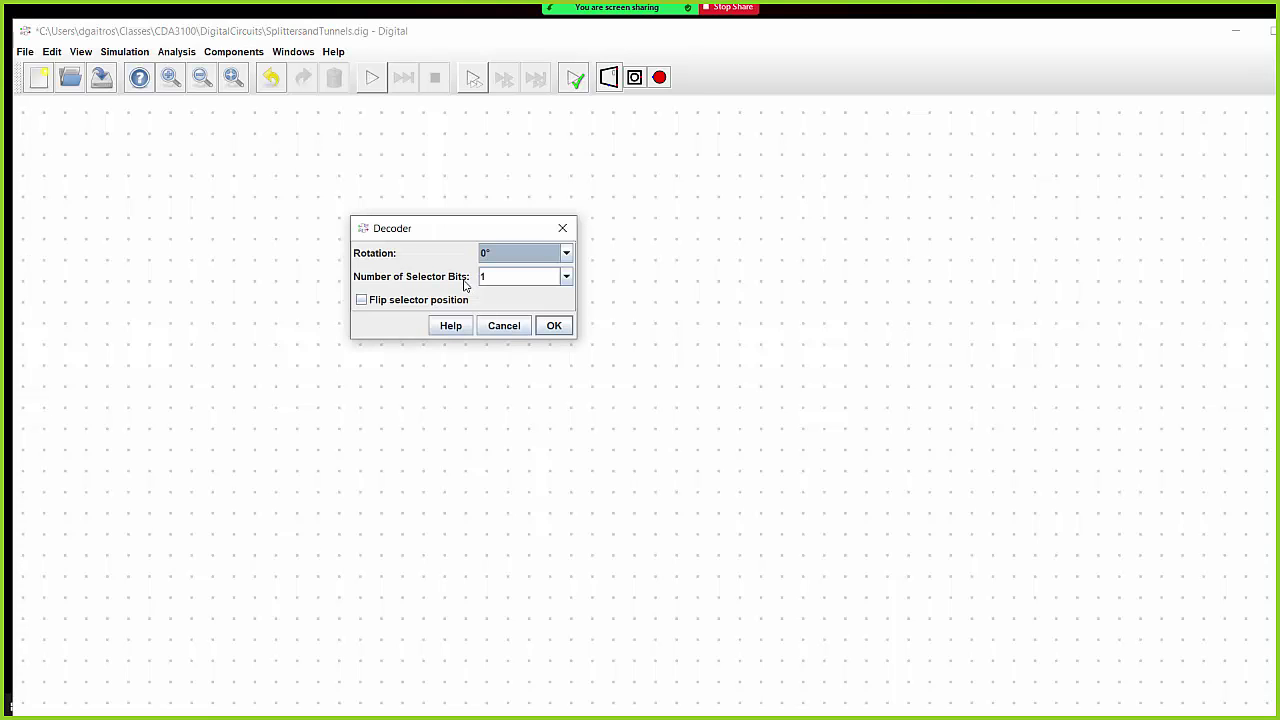
left_click(566, 278)
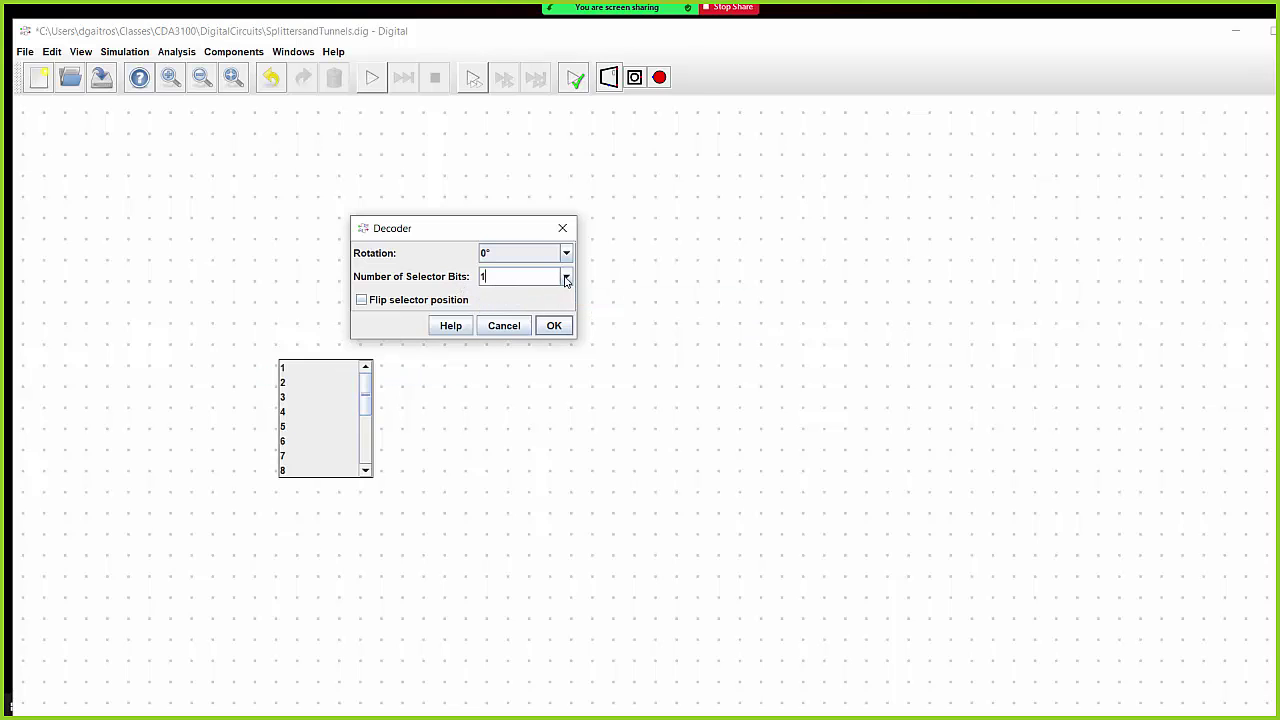
left_click(290, 397)
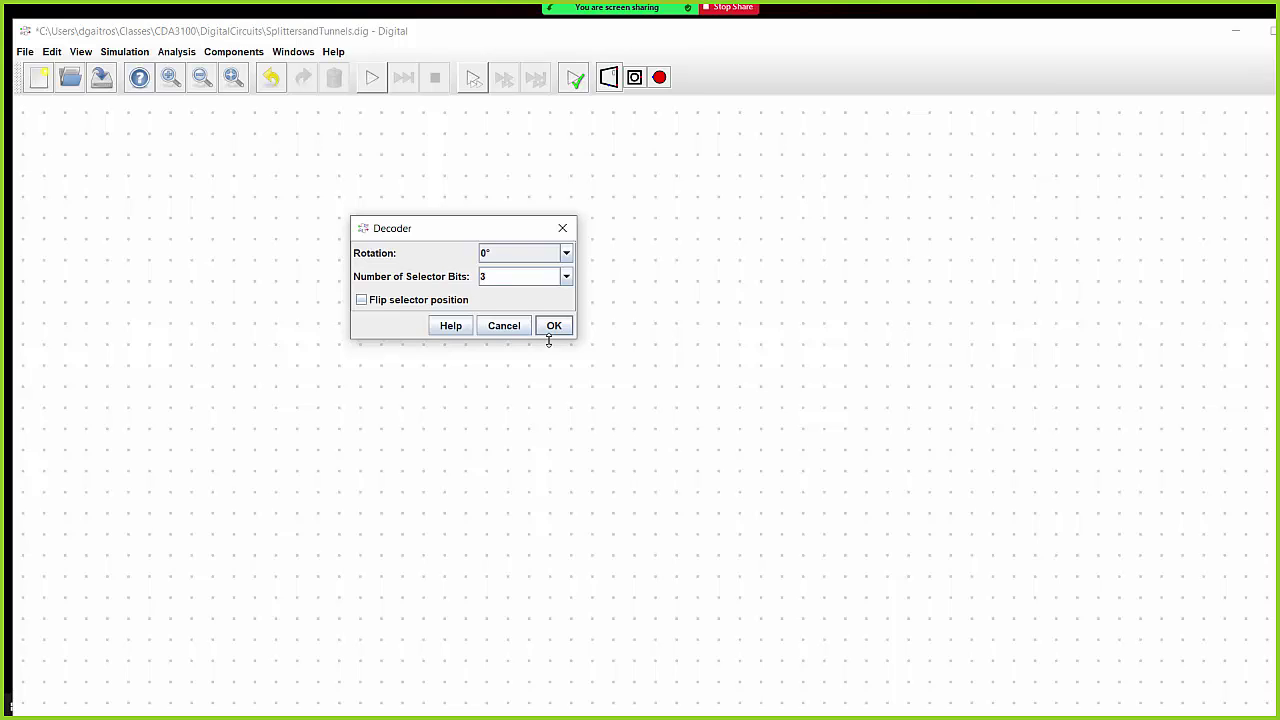
left_click(361, 301)
left_click(555, 327)
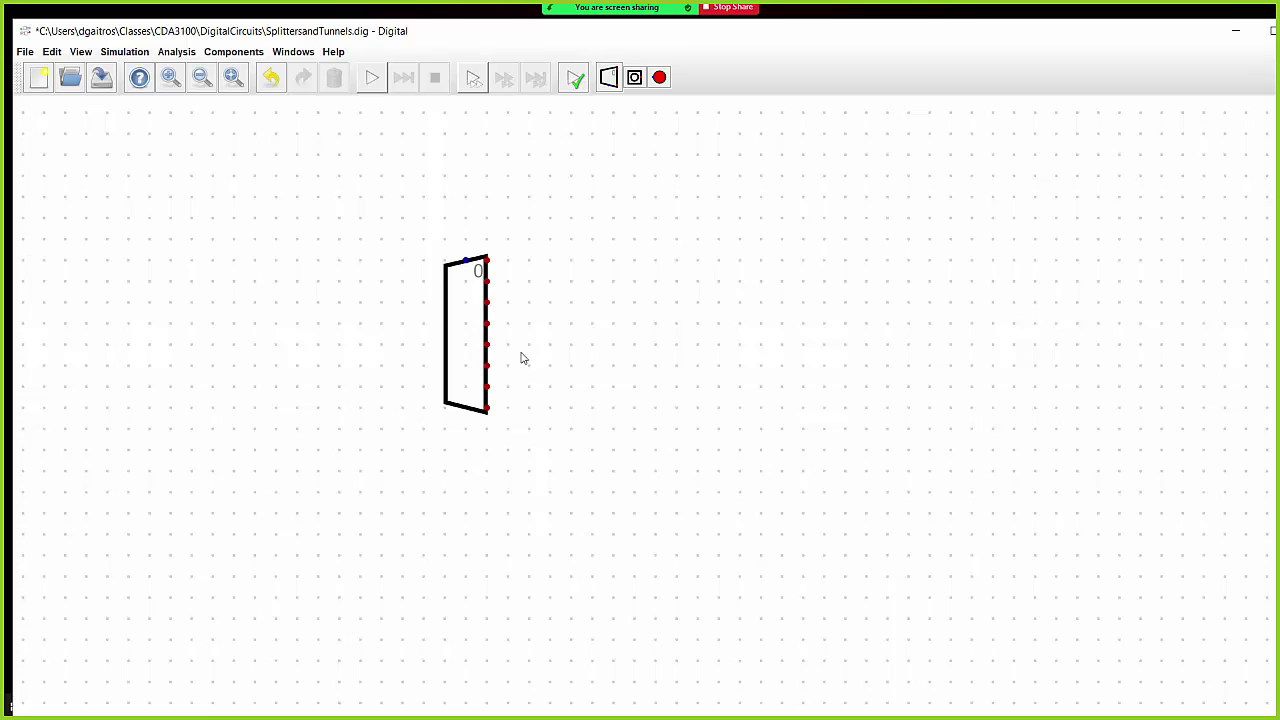
Place an input above the decoder and configure it with 3 data bits, 270° rotation and the Bin number format
left_click(634, 77)
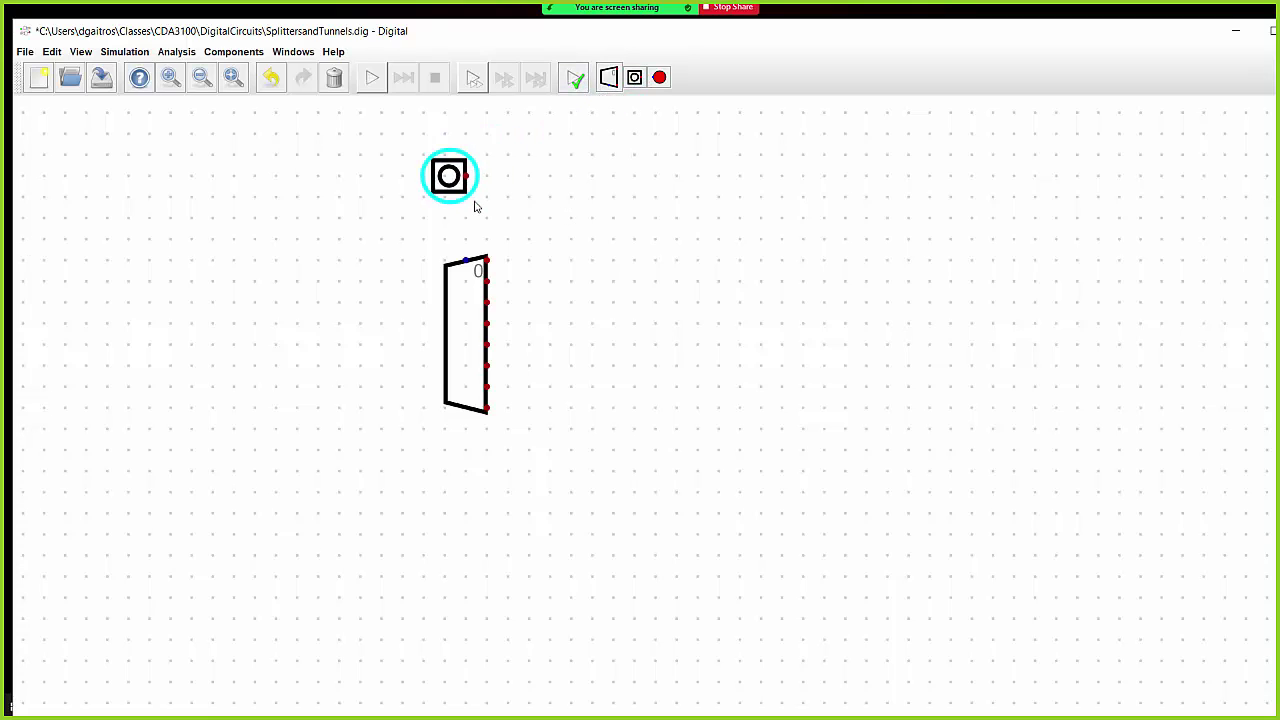
left_click(484, 197)
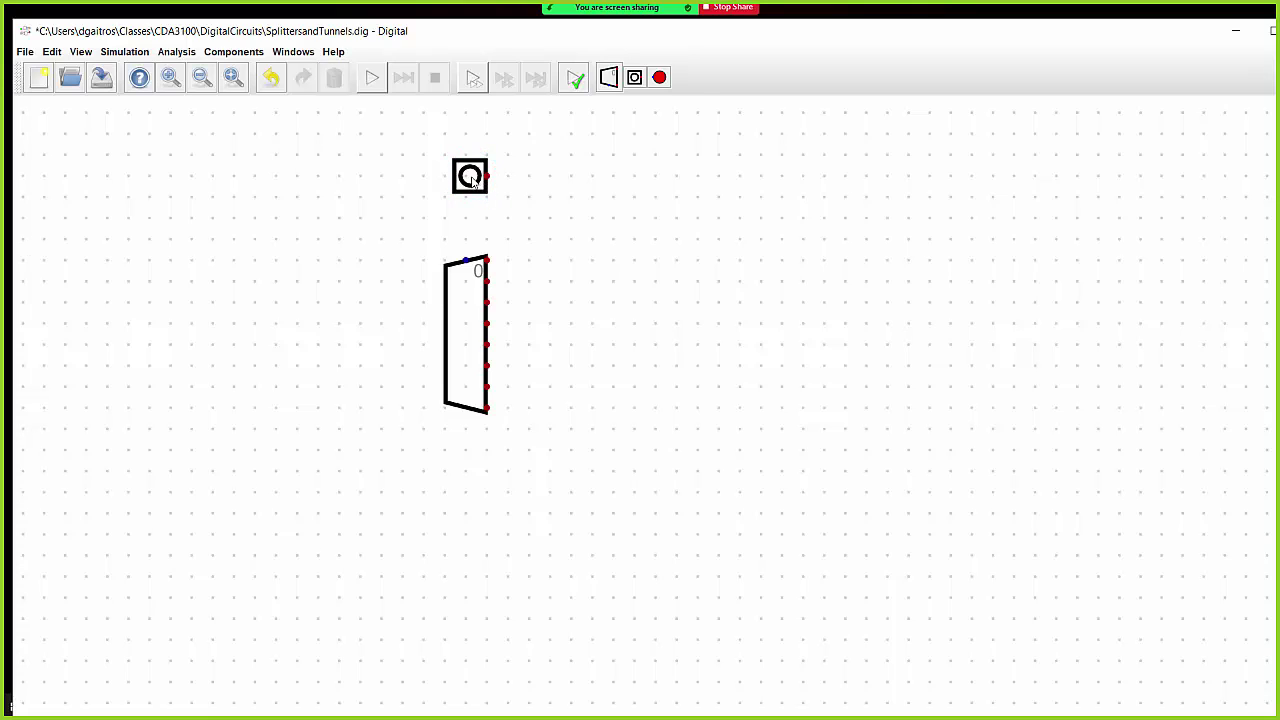
right_click(472, 177)
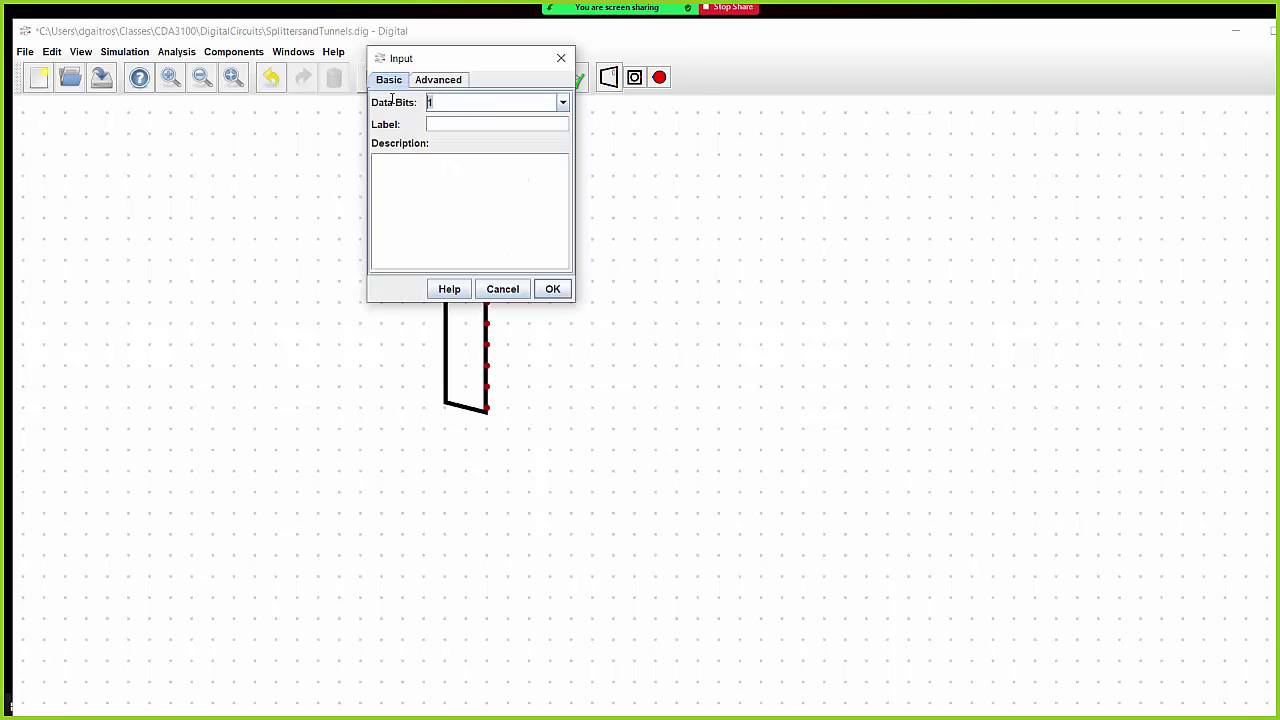
type("3")
left_click(452, 80)
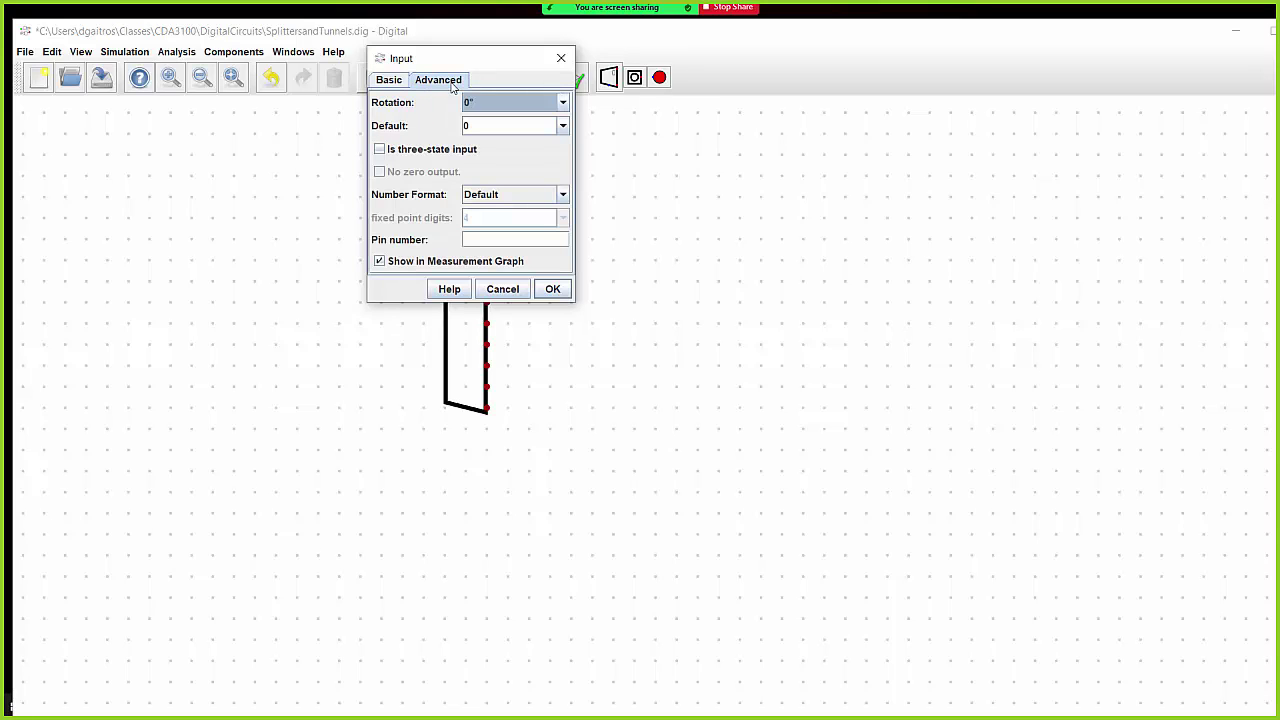
left_click(561, 102)
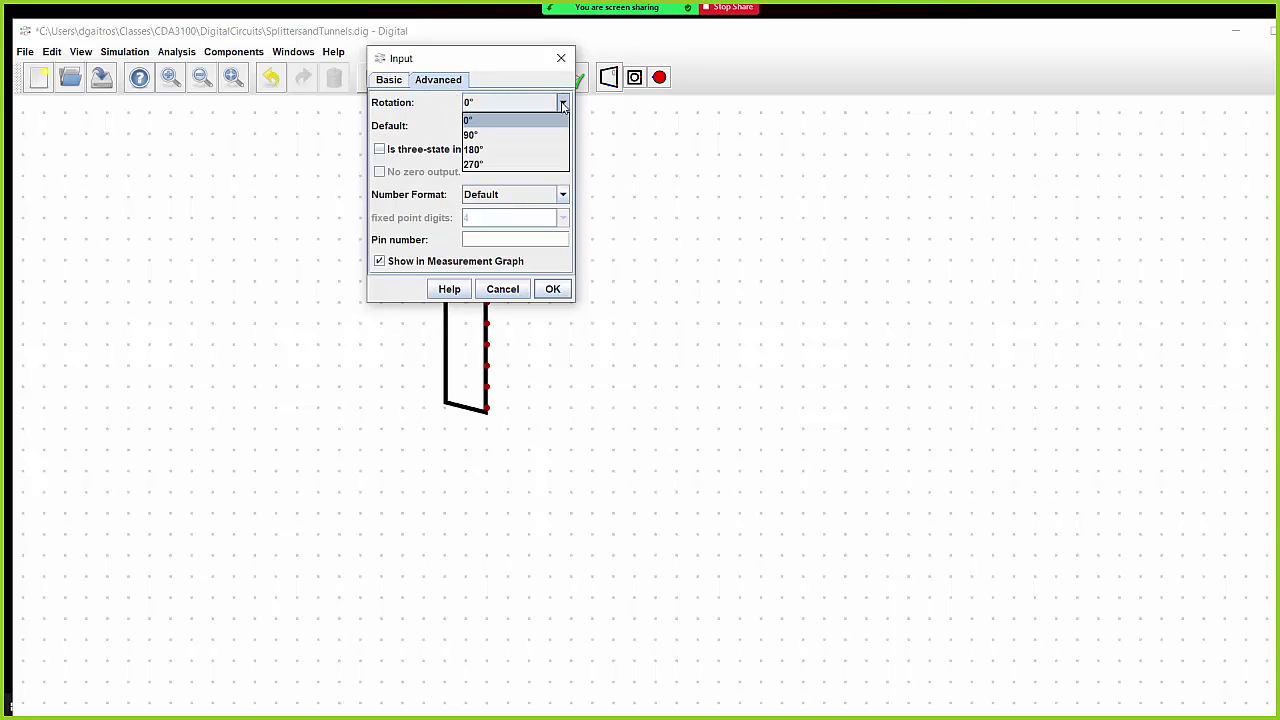
left_click(530, 166)
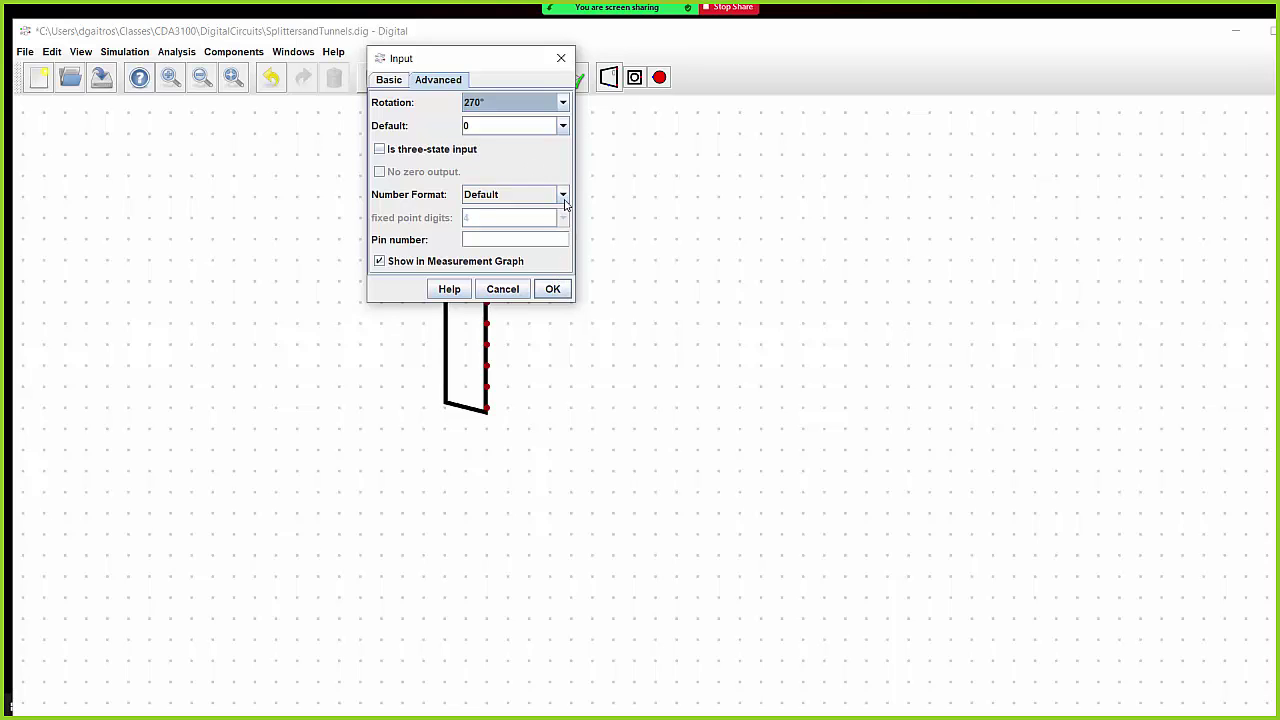
left_click(562, 194)
left_click(289, 328)
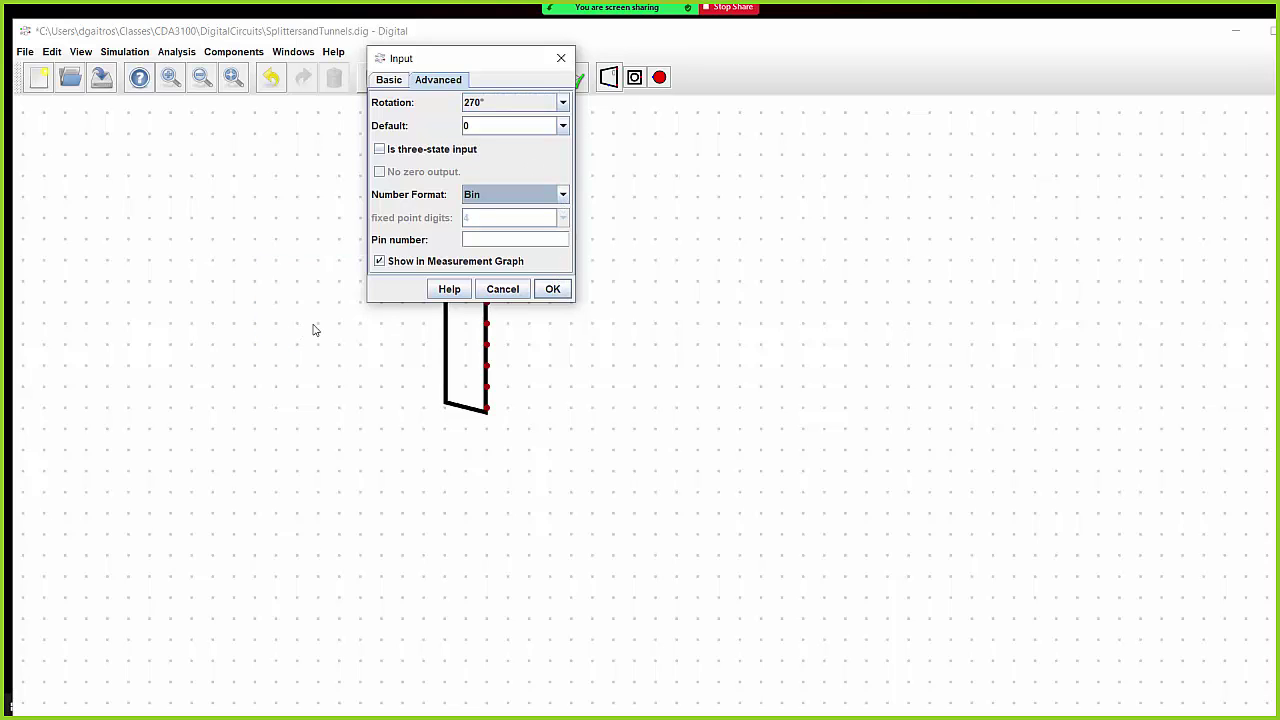
left_click(553, 289)
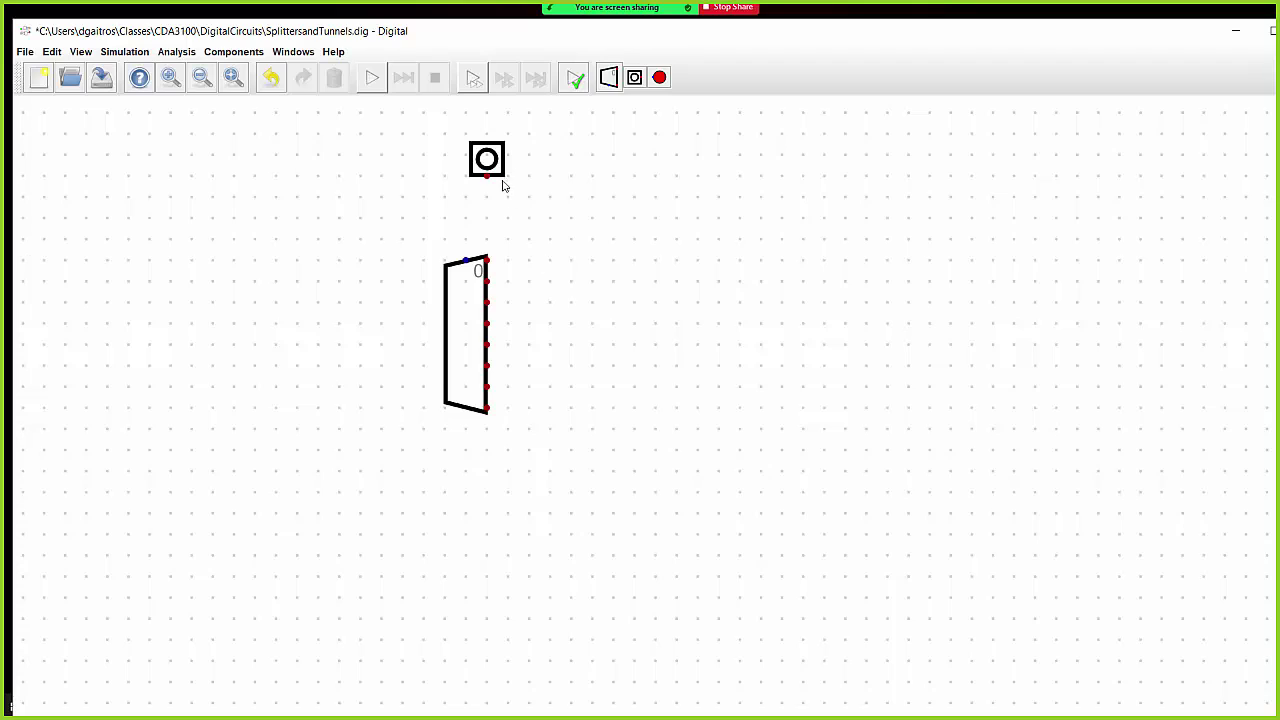
Move the input directly above the decoder's selector pin and wire the two together
left_click_drag(481, 158, 460, 177)
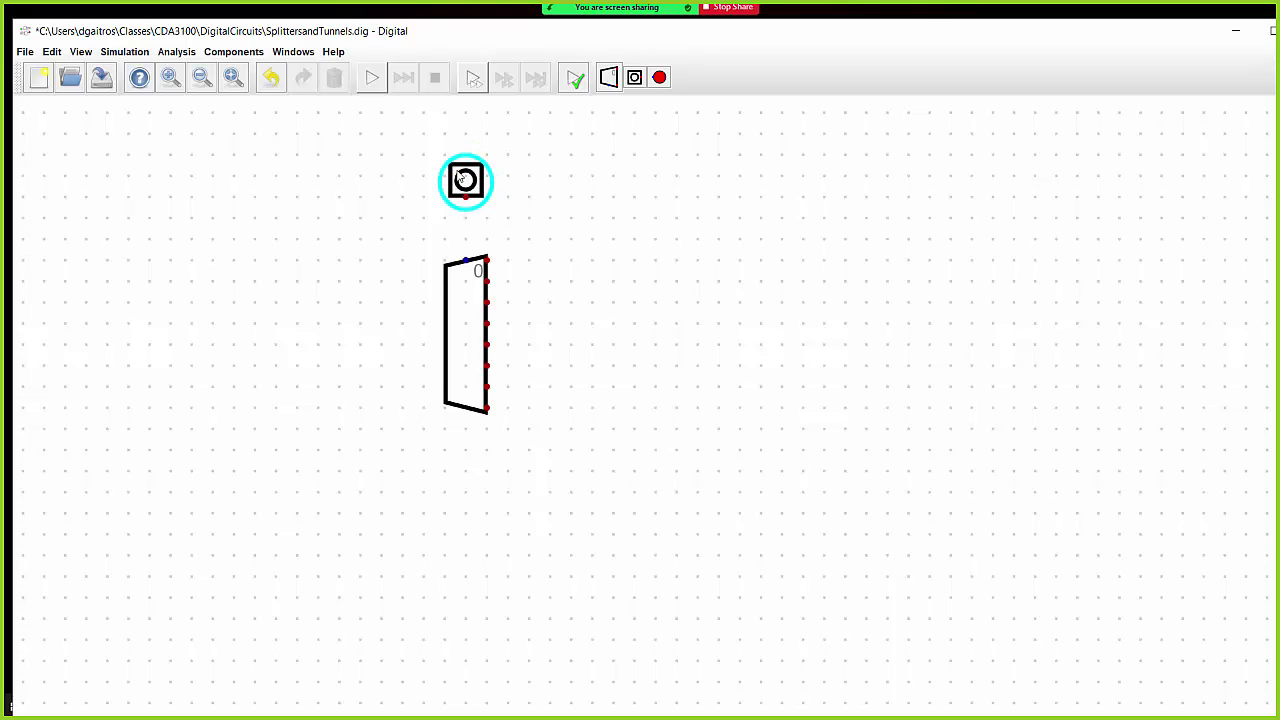
left_click(465, 199)
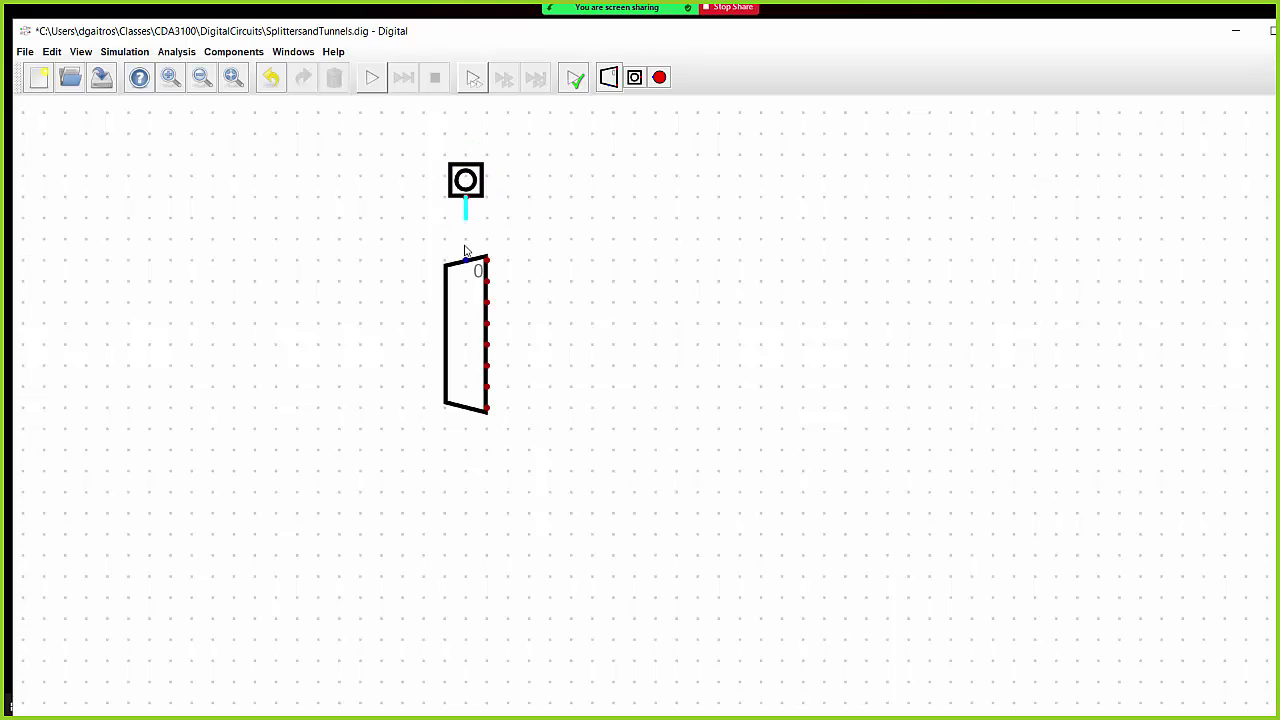
left_click(465, 260)
Place eight LEDs in a descending diagonal beside the decoder, each aligned with one of its output rows
left_click(661, 80)
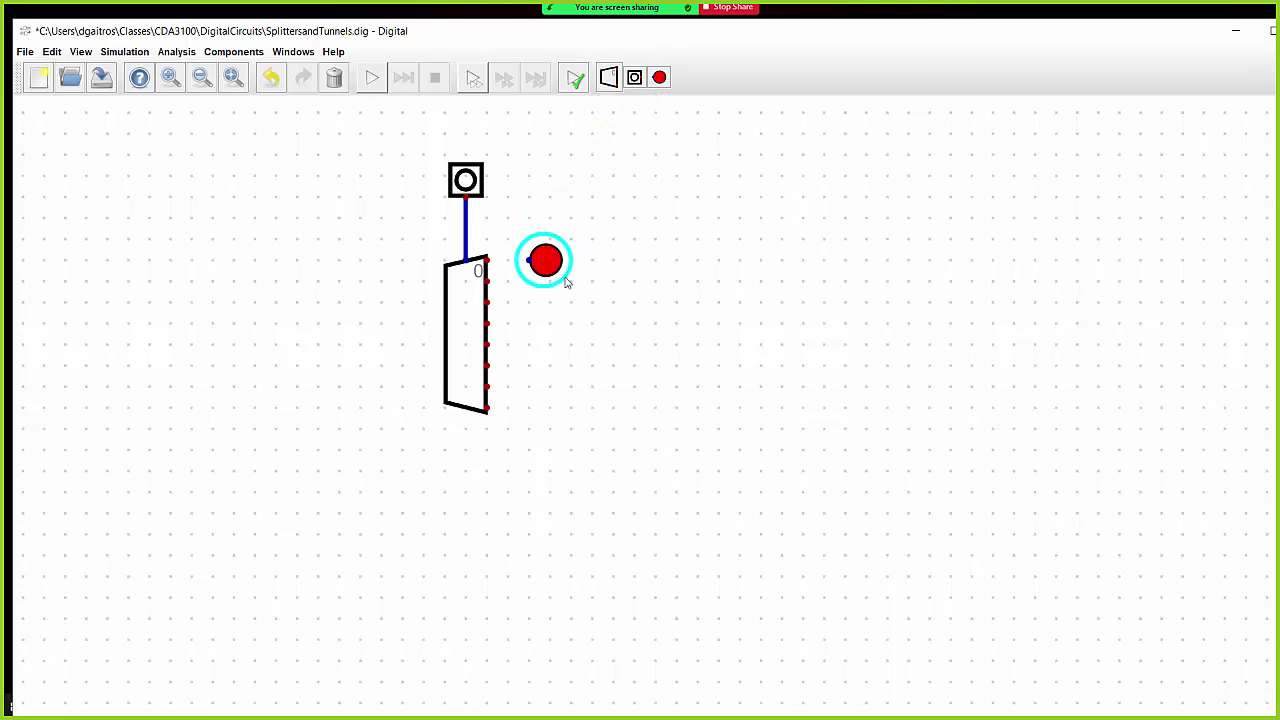
left_click(566, 282)
left_click(659, 78)
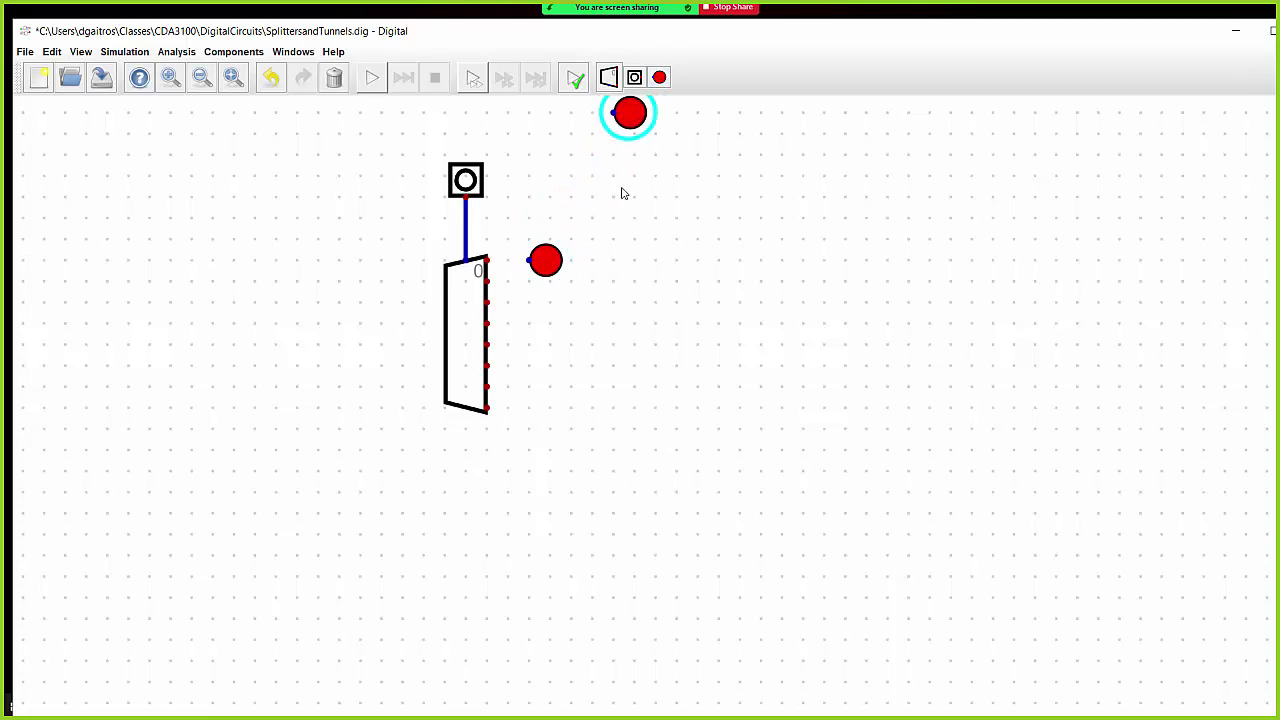
left_click(600, 301)
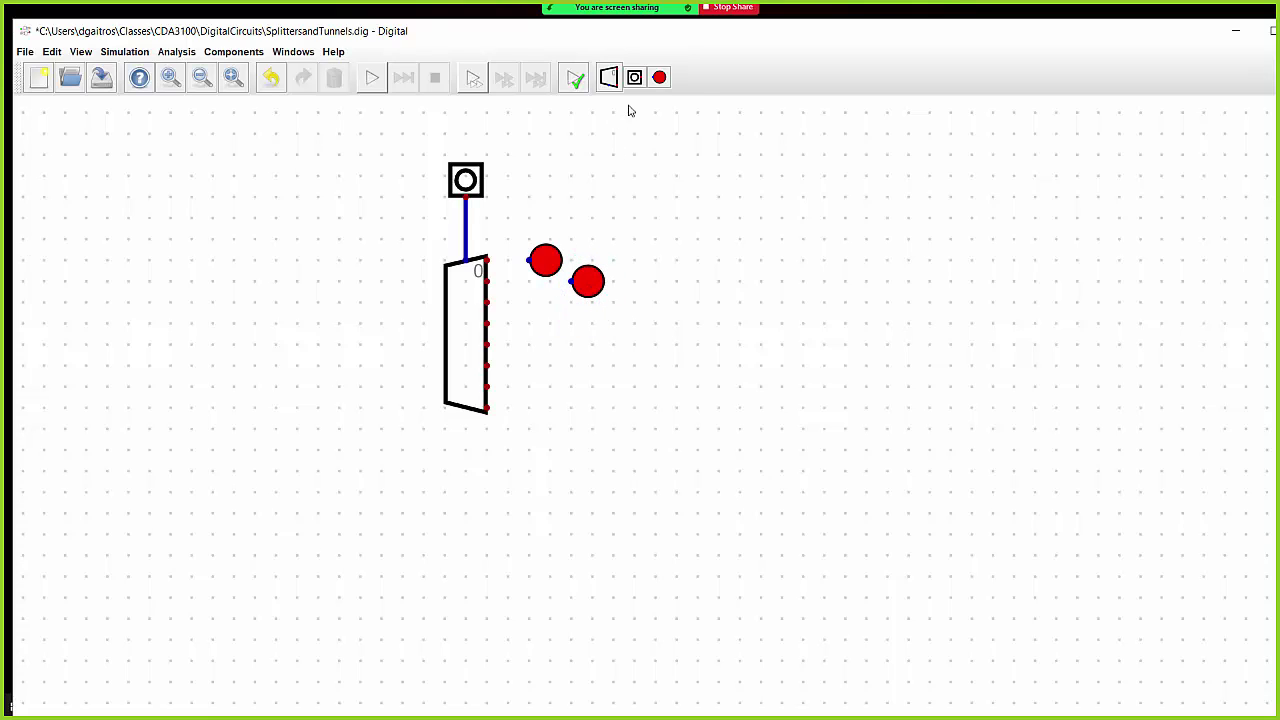
left_click(658, 79)
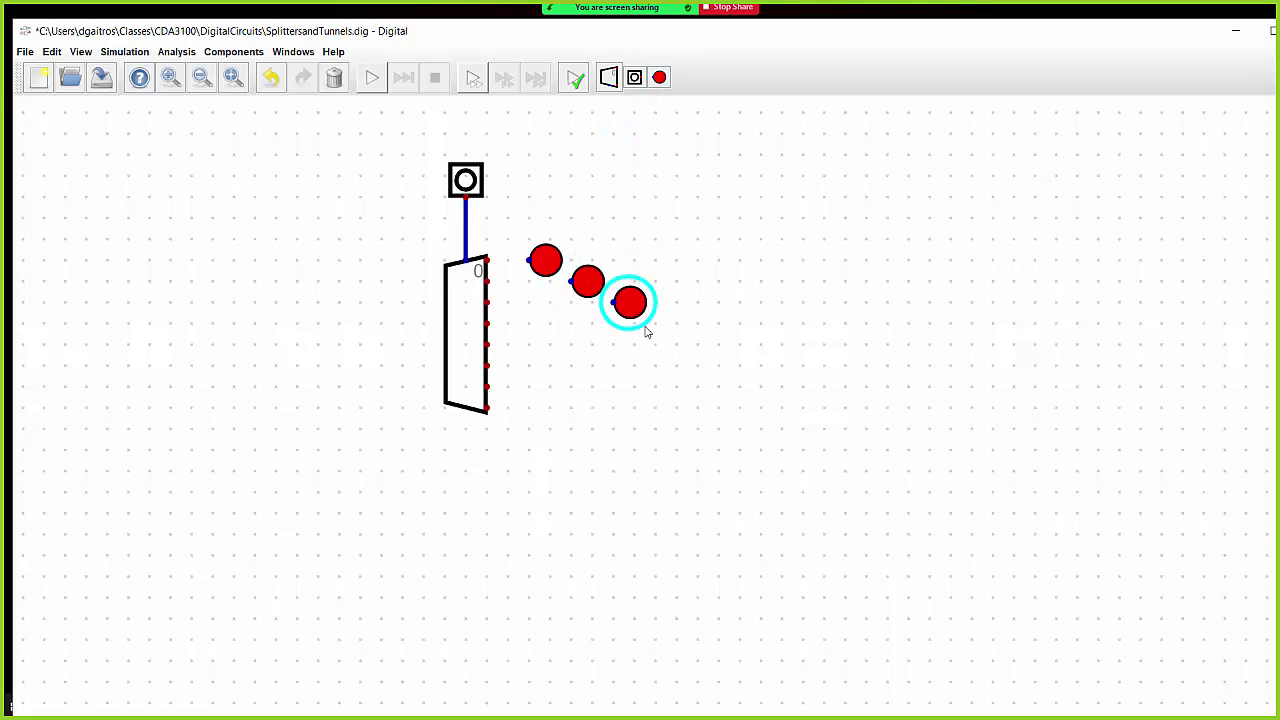
left_click(646, 333)
left_click(659, 78)
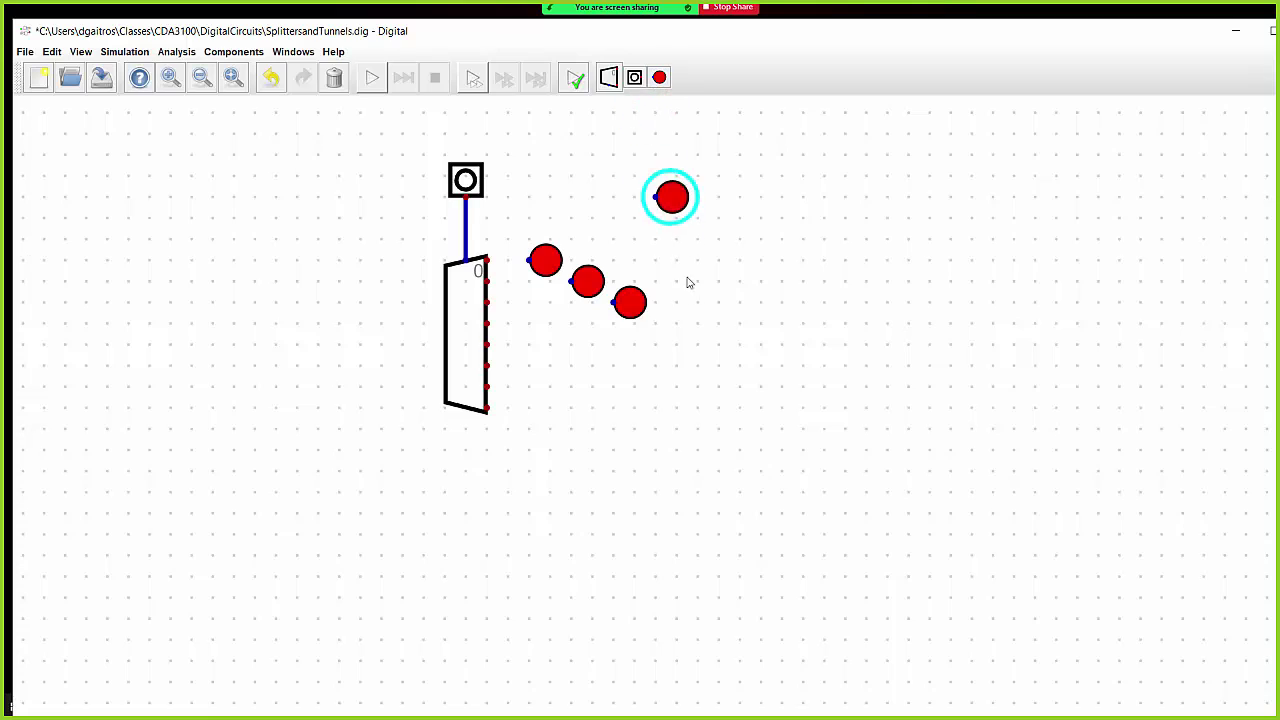
left_click(686, 349)
left_click(659, 78)
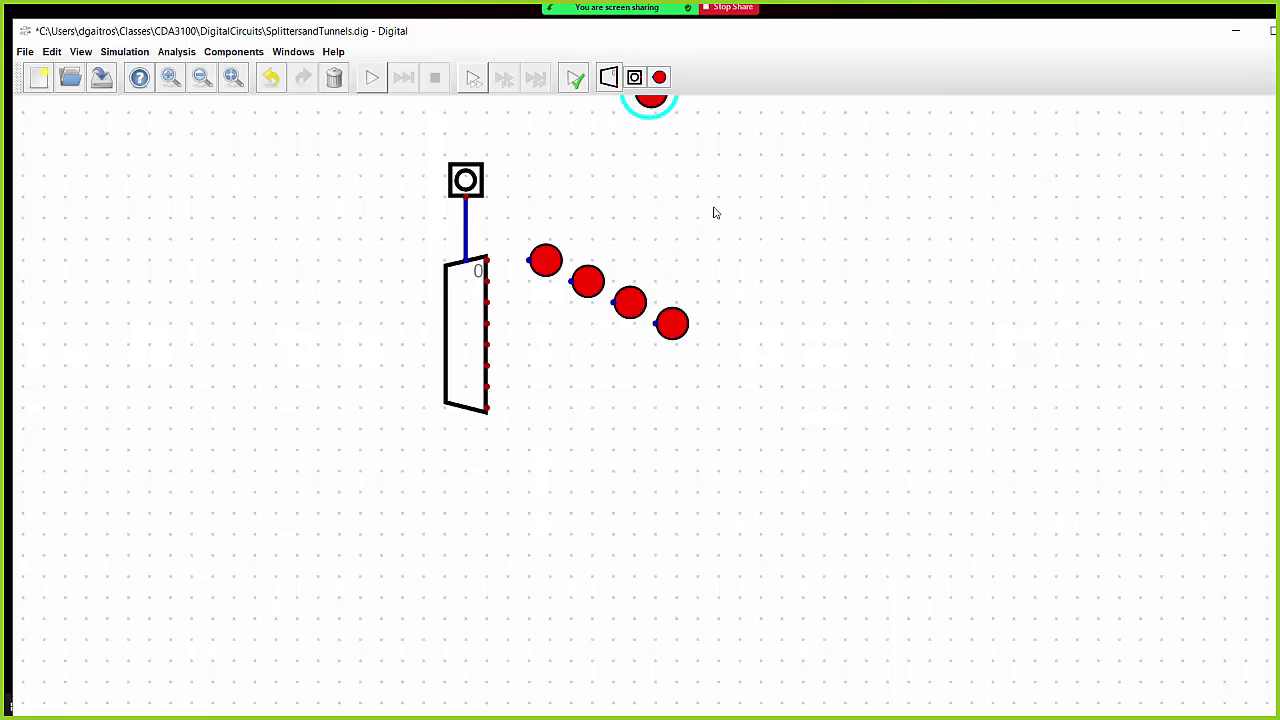
left_click(732, 355)
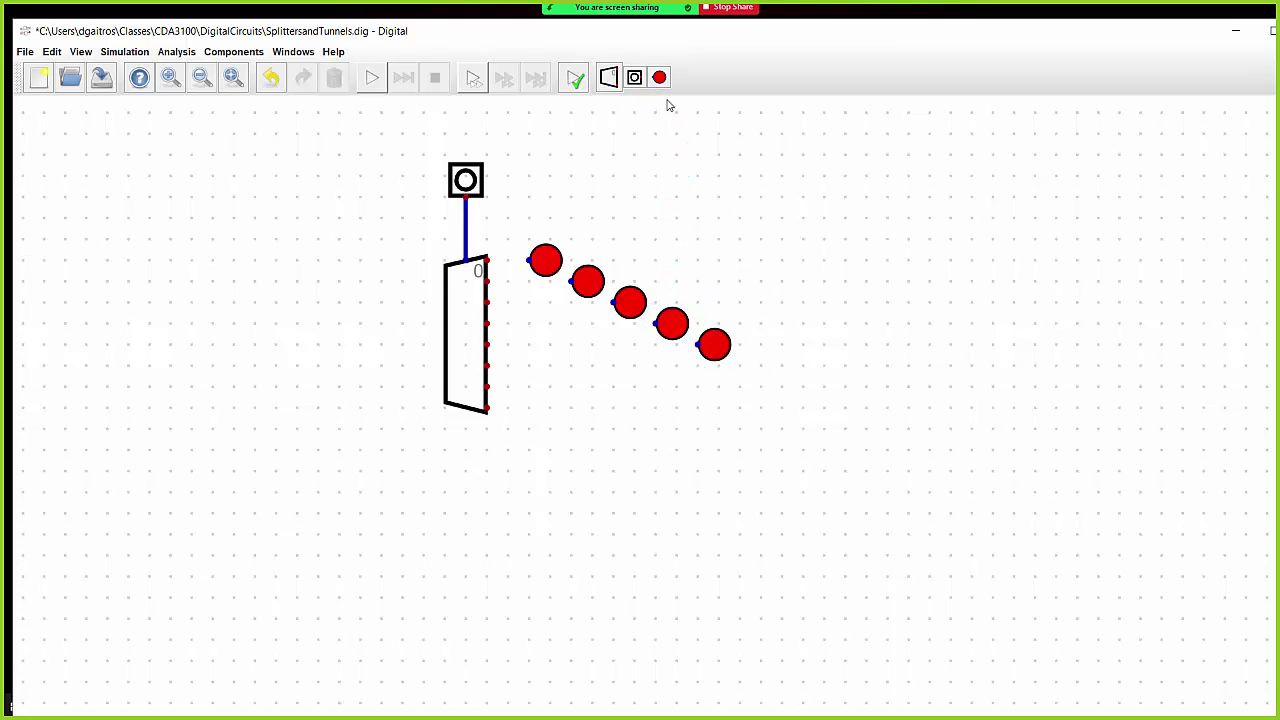
left_click(660, 78)
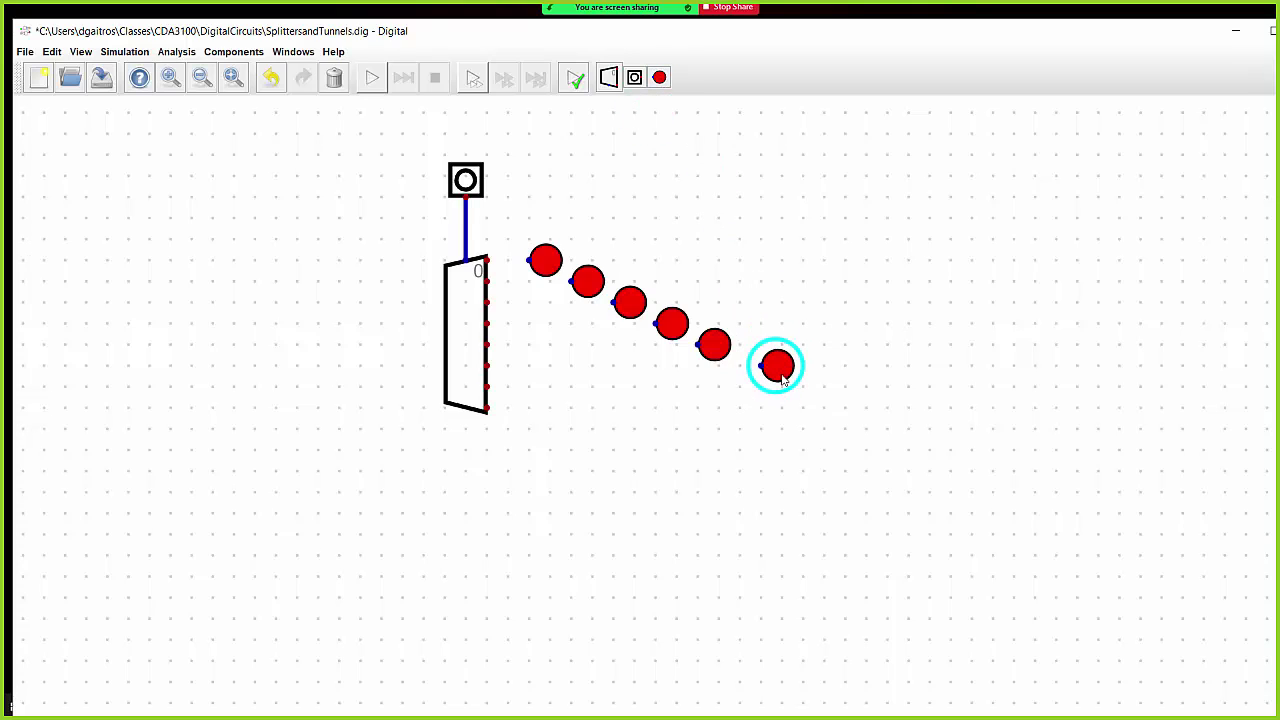
left_click(781, 377)
left_click(660, 78)
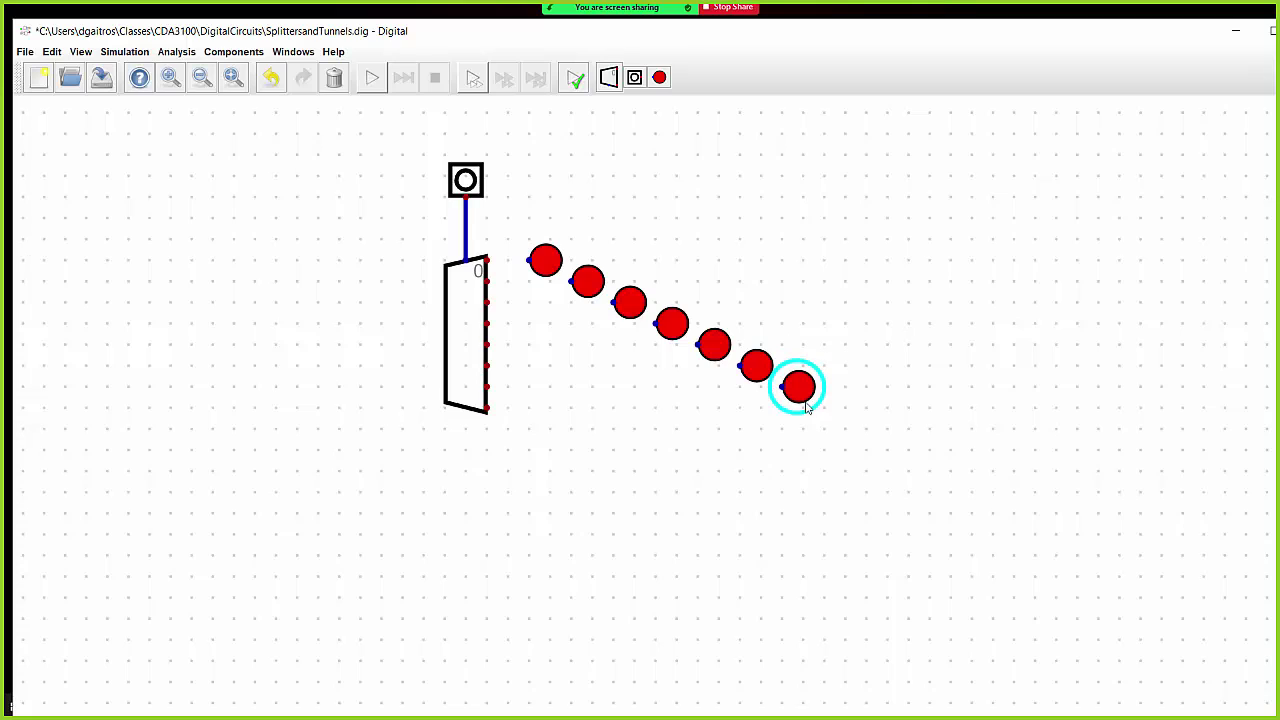
left_click(806, 402)
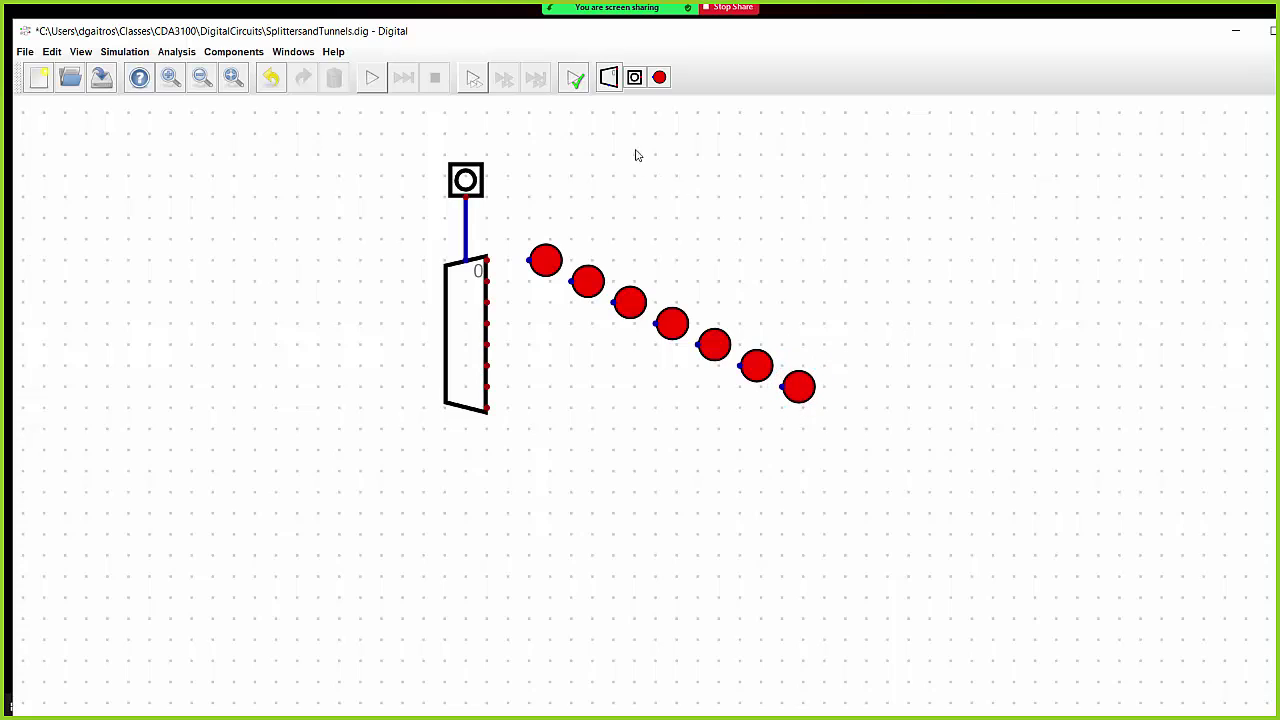
left_click(659, 77)
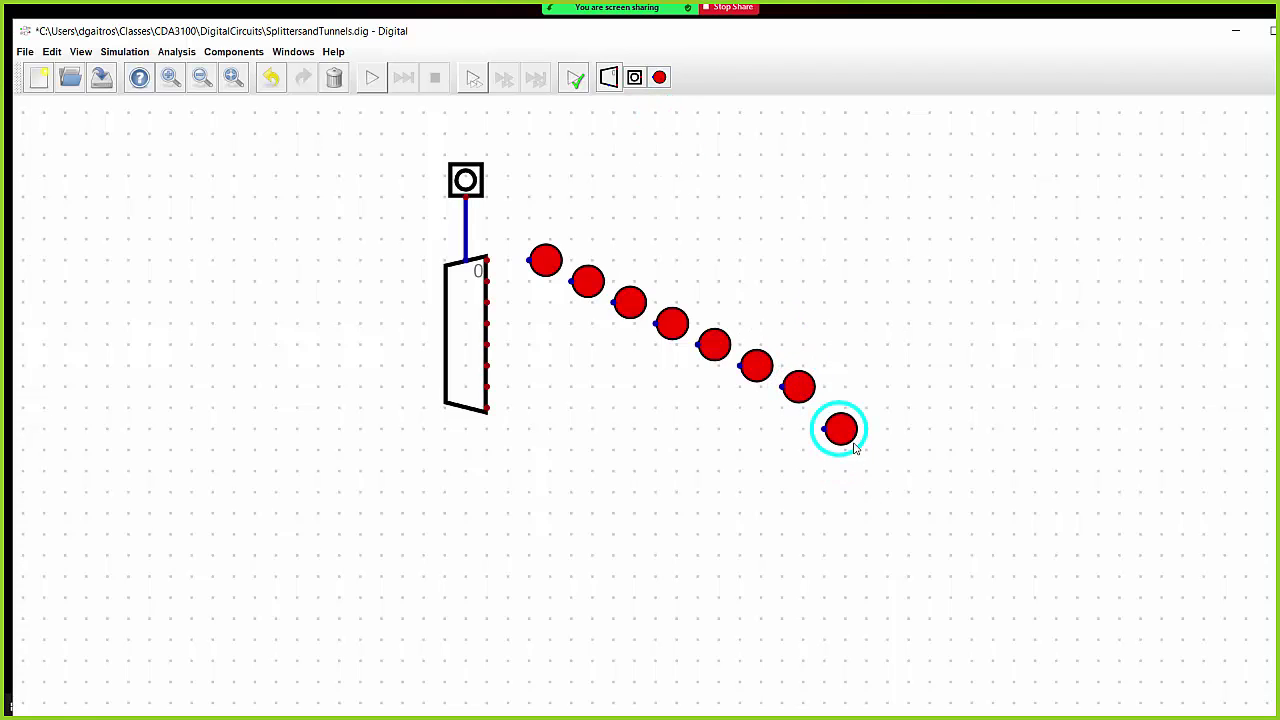
left_click(858, 451)
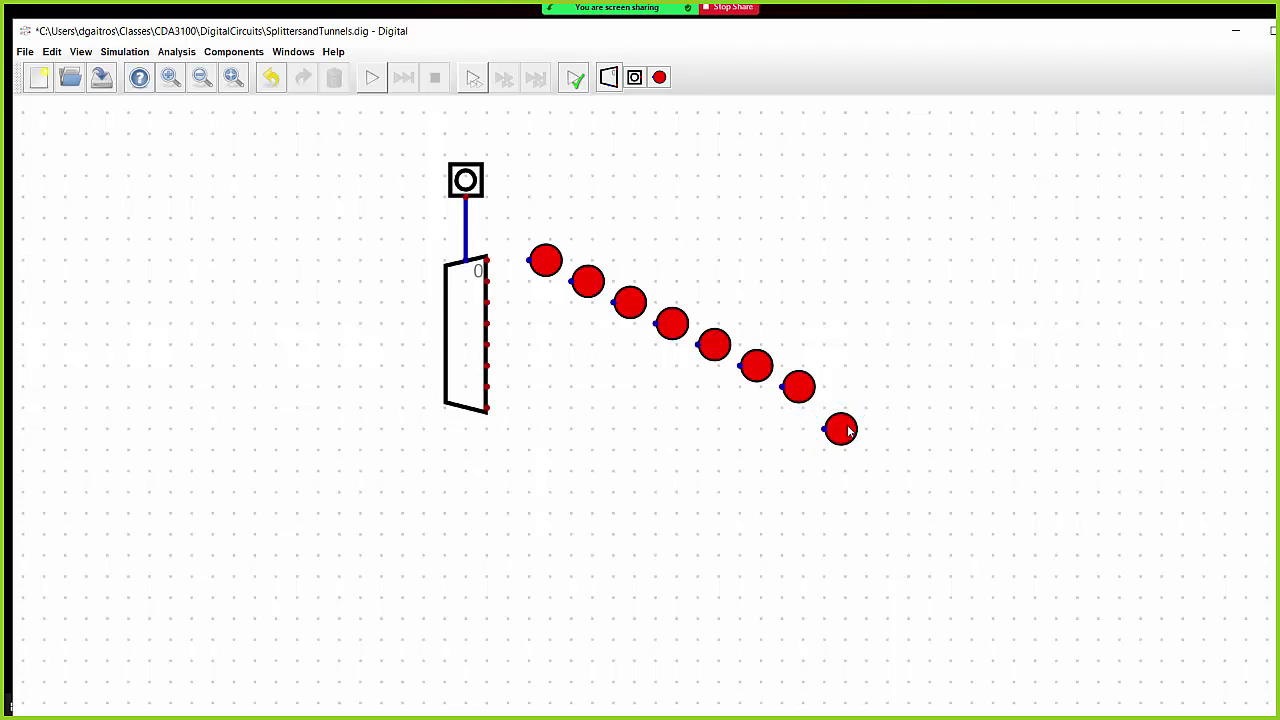
left_click_drag(850, 436, 845, 395)
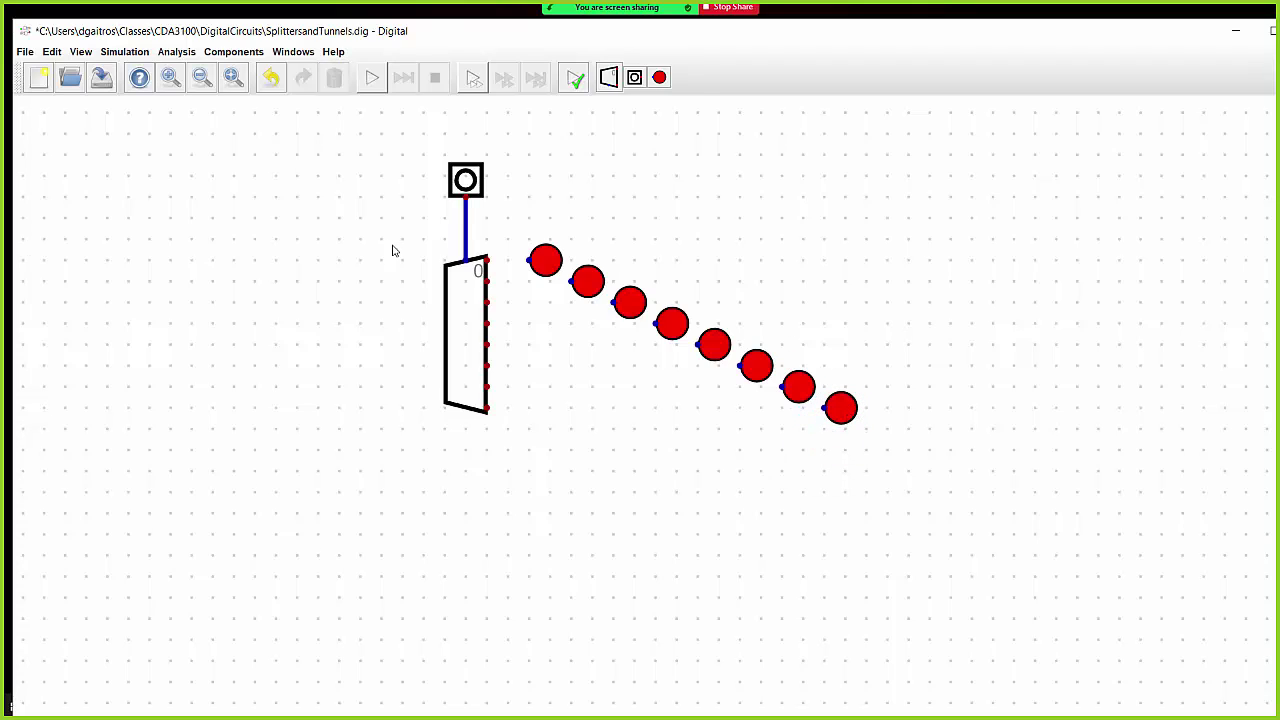
Wire each of the decoder's eight output pins to the LED on its row
mouse_move(487, 262)
left_mouse_down()
mouse_move(530, 260)
mouse_move(551, 286)
mouse_move(573, 283)
mouse_move(491, 304)
left_mouse_up()
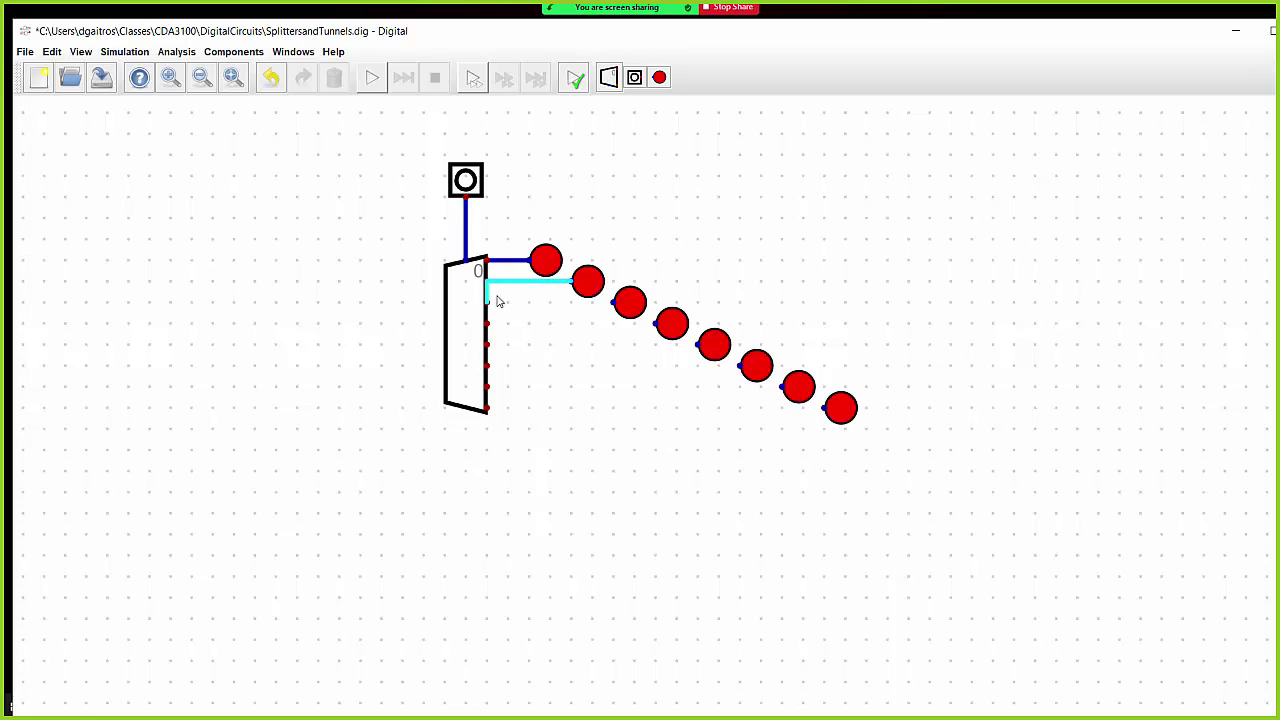
key("Escape")
left_click_drag(490, 306, 613, 302)
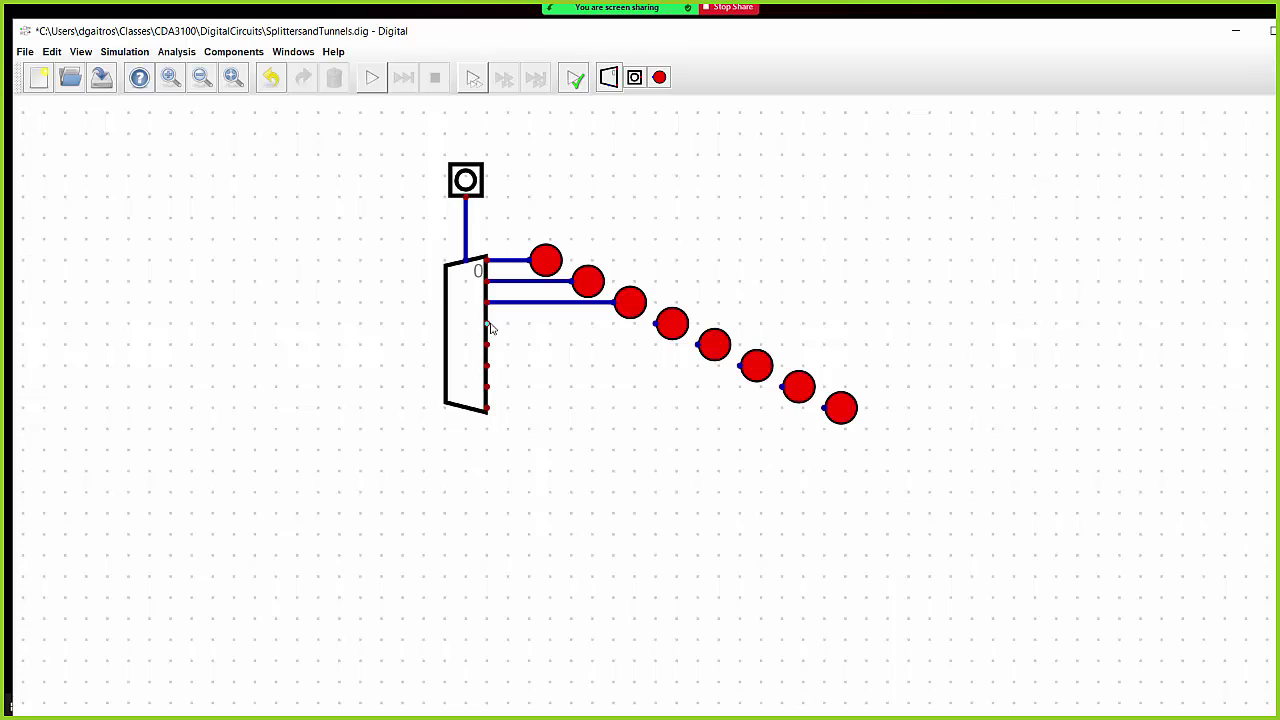
left_click_drag(487, 324, 655, 330)
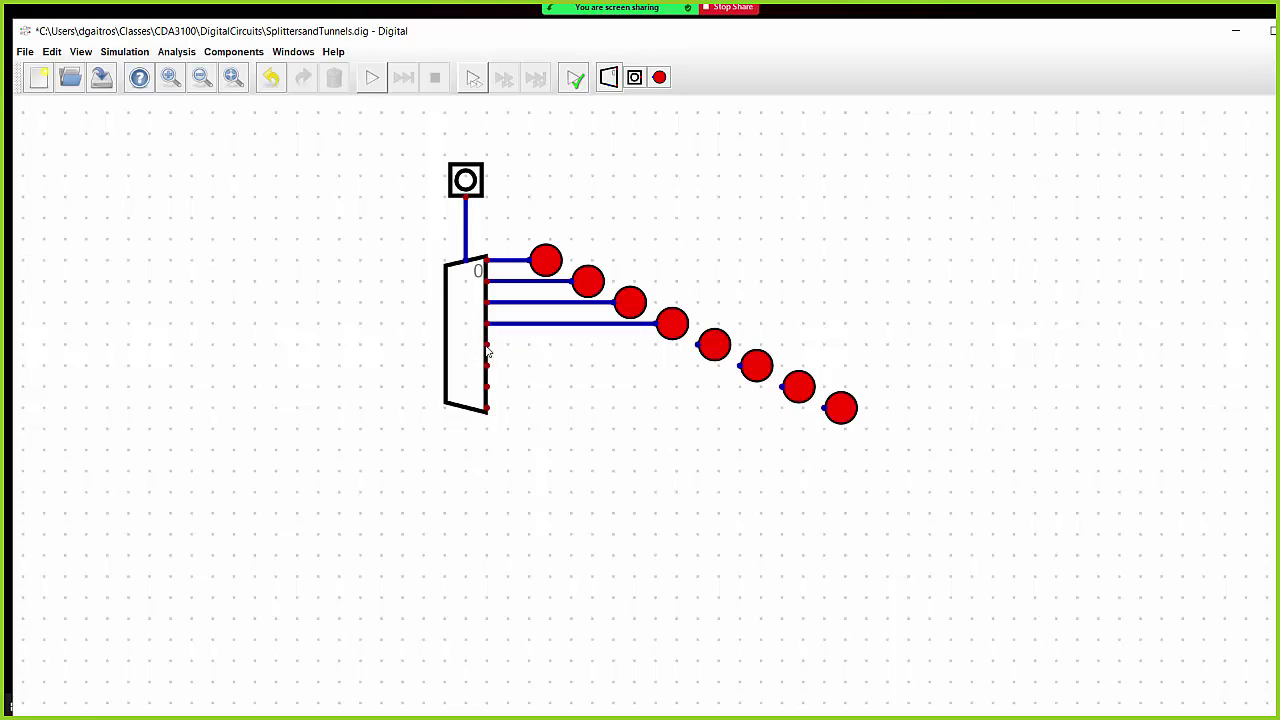
left_click_drag(489, 346, 698, 345)
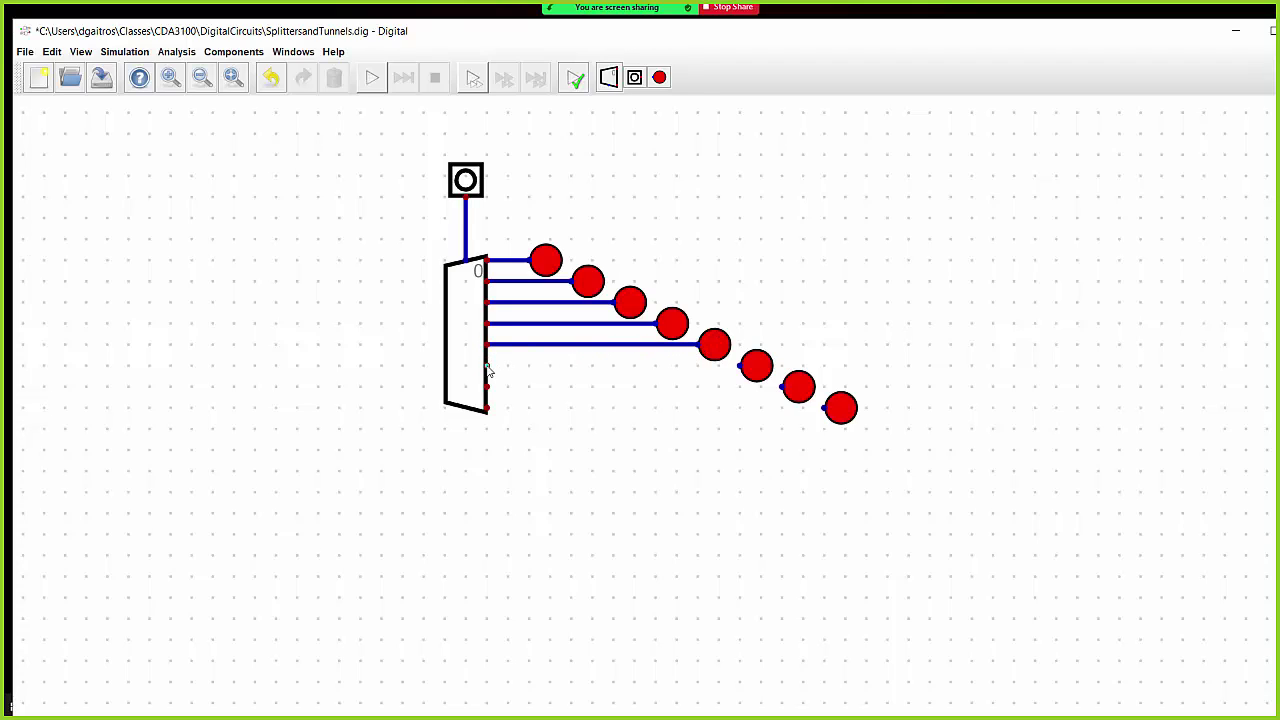
left_click_drag(487, 366, 740, 370)
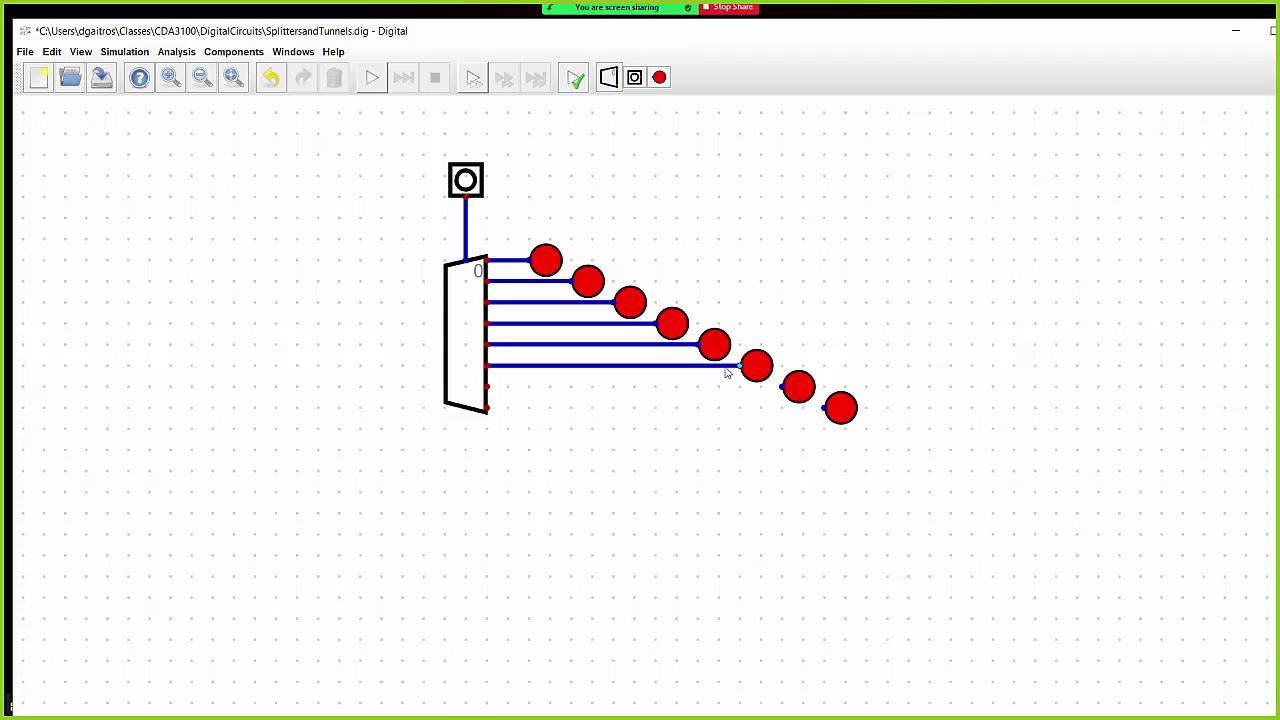
mouse_move(488, 388)
left_mouse_down()
mouse_move(790, 384)
mouse_move(460, 437)
mouse_move(487, 423)
mouse_move(826, 410)
left_mouse_up()
left_click(786, 386)
key("Escape")
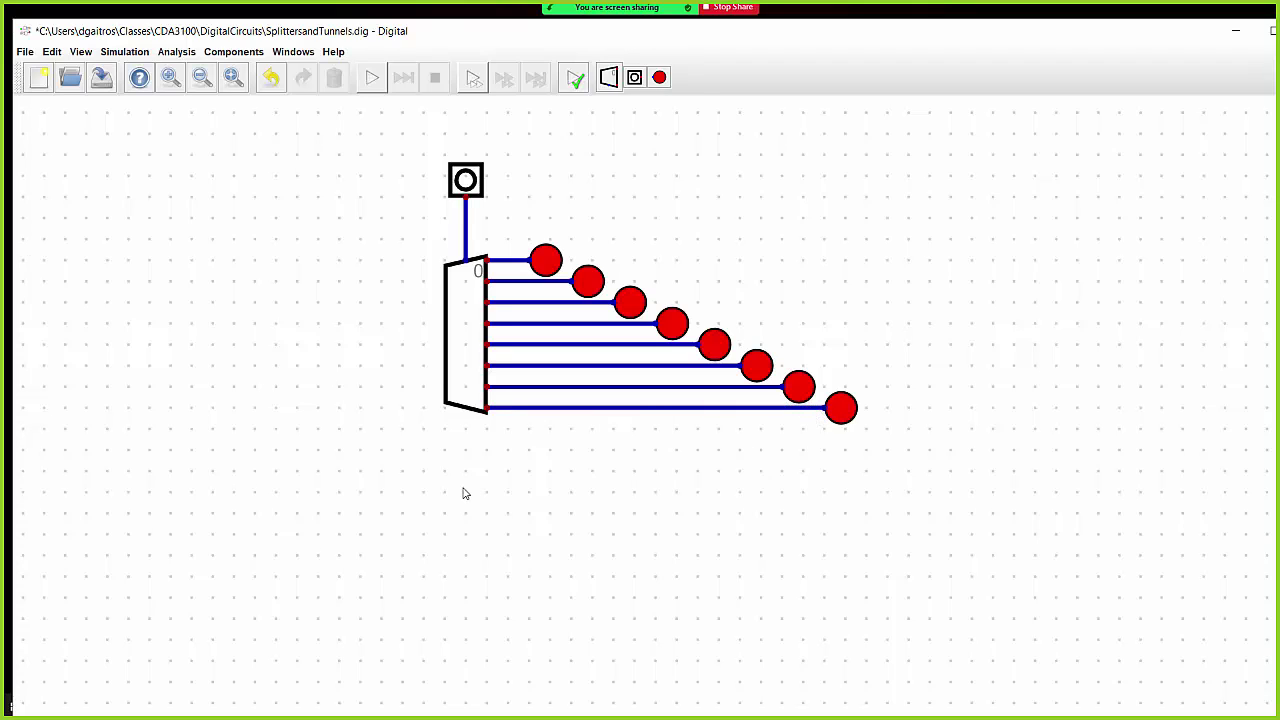
Start the simulation and set the selector input to 0b101
left_click(103, 51)
left_click(138, 116)
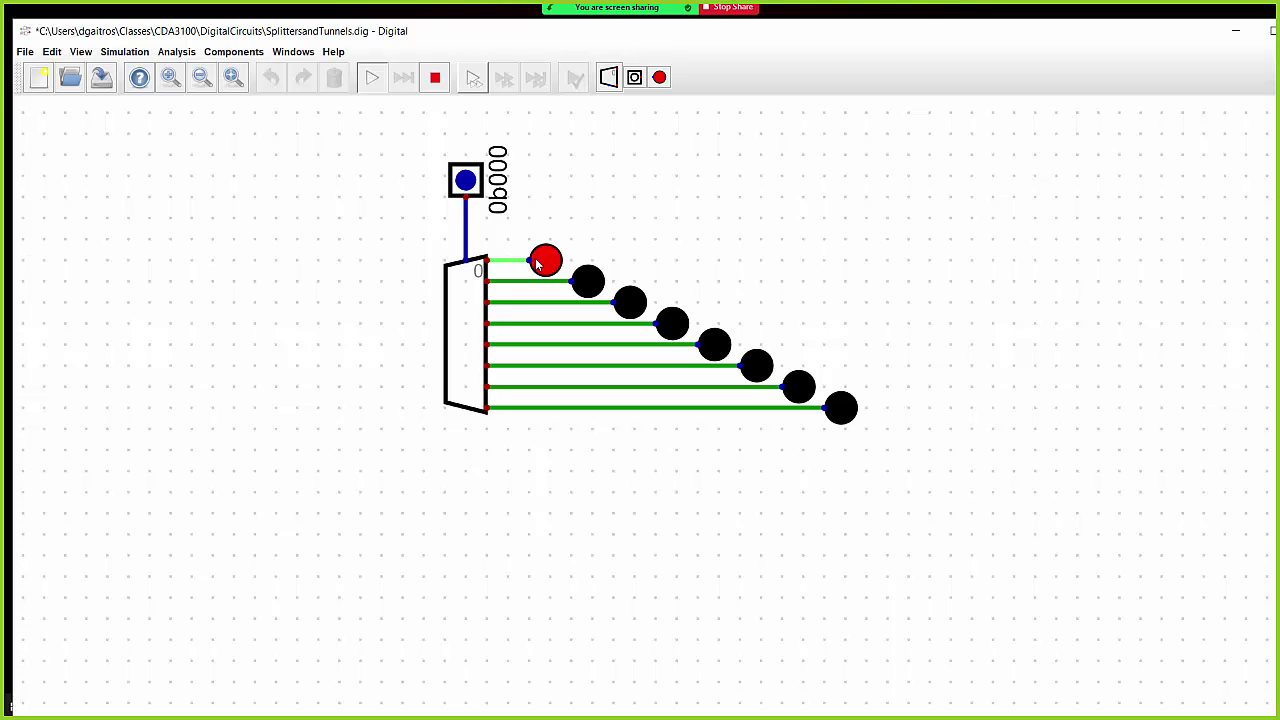
left_click(466, 182)
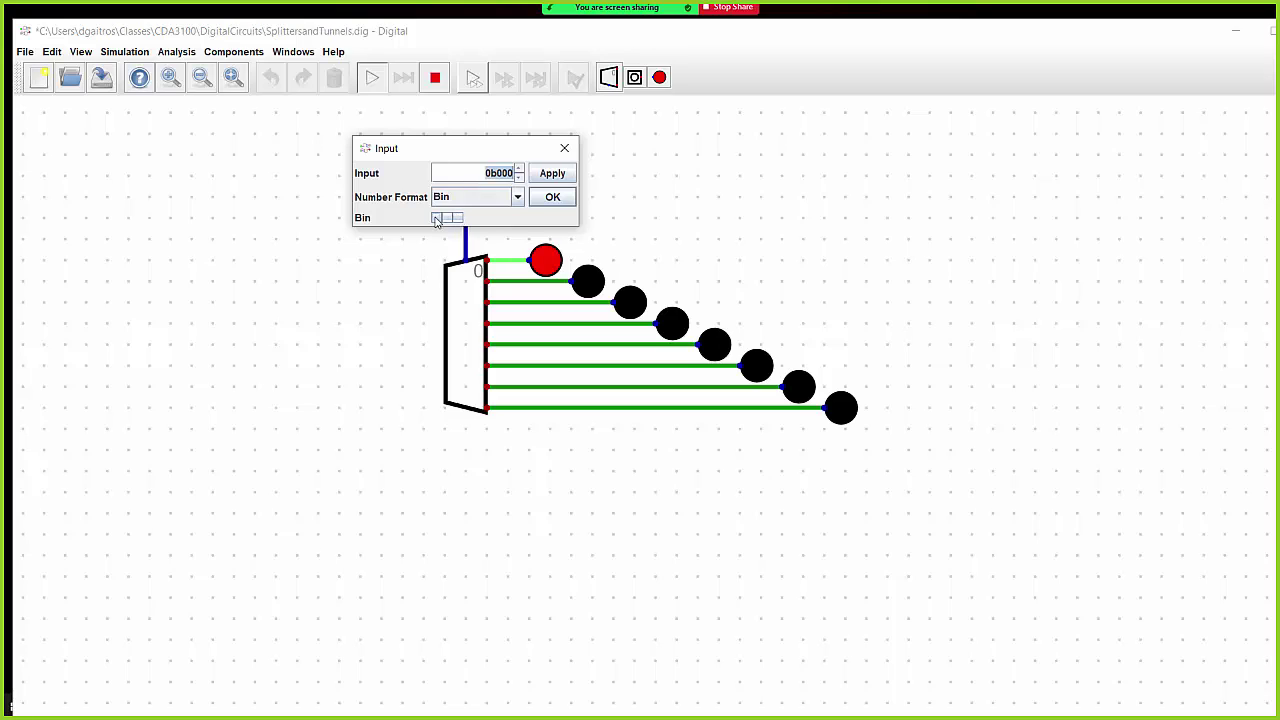
left_click(437, 218)
left_click(563, 198)
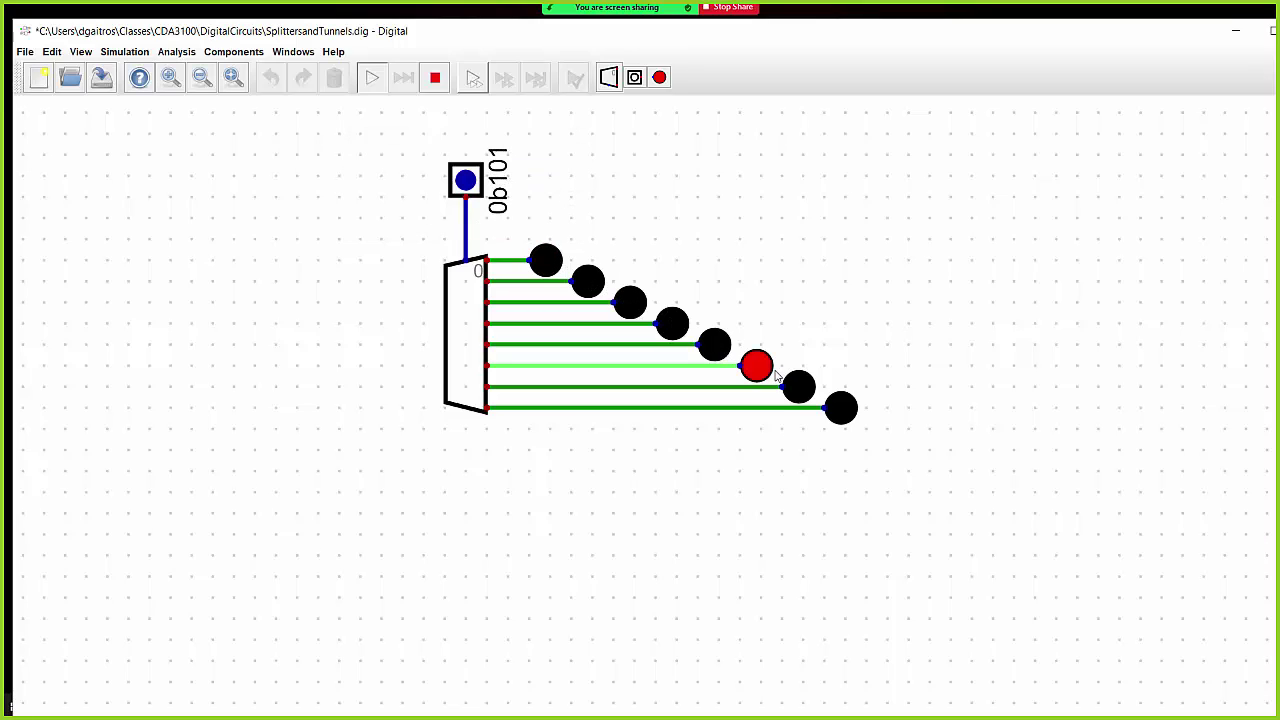
Set the selector input to 0b111, and stop the simulation after checking the LEDs
left_click(473, 195)
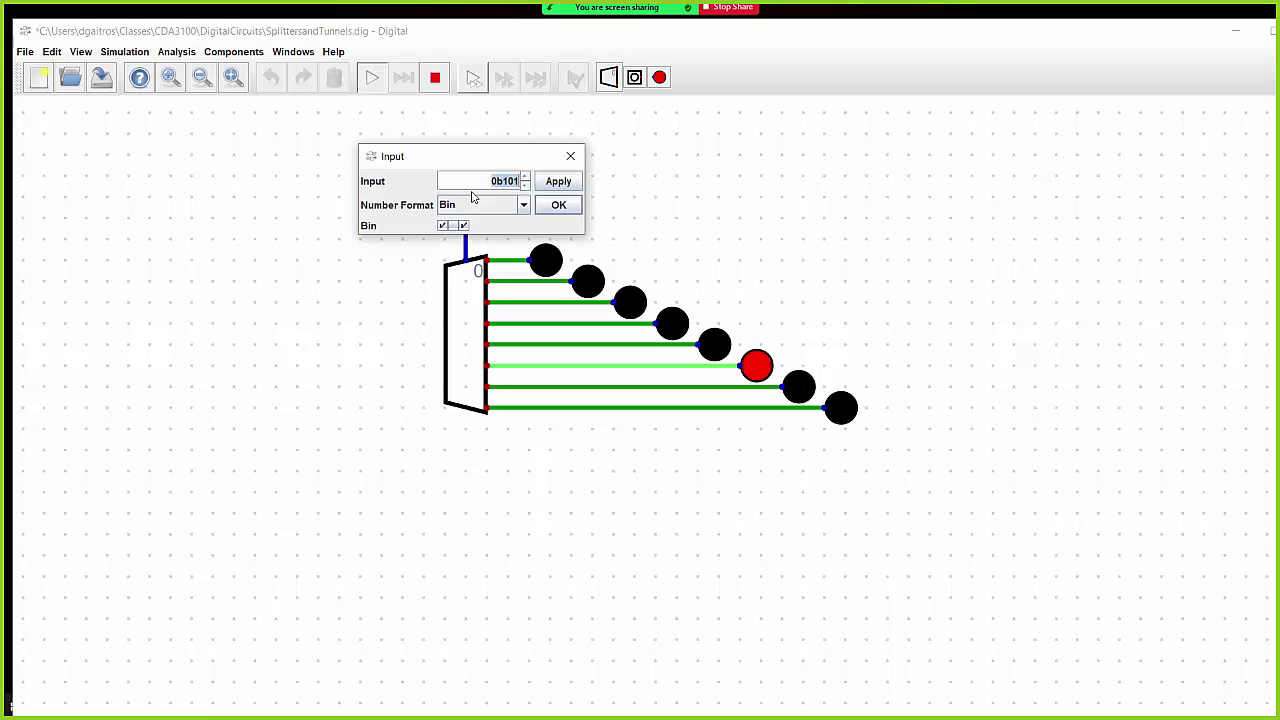
left_click(453, 226)
left_click(558, 205)
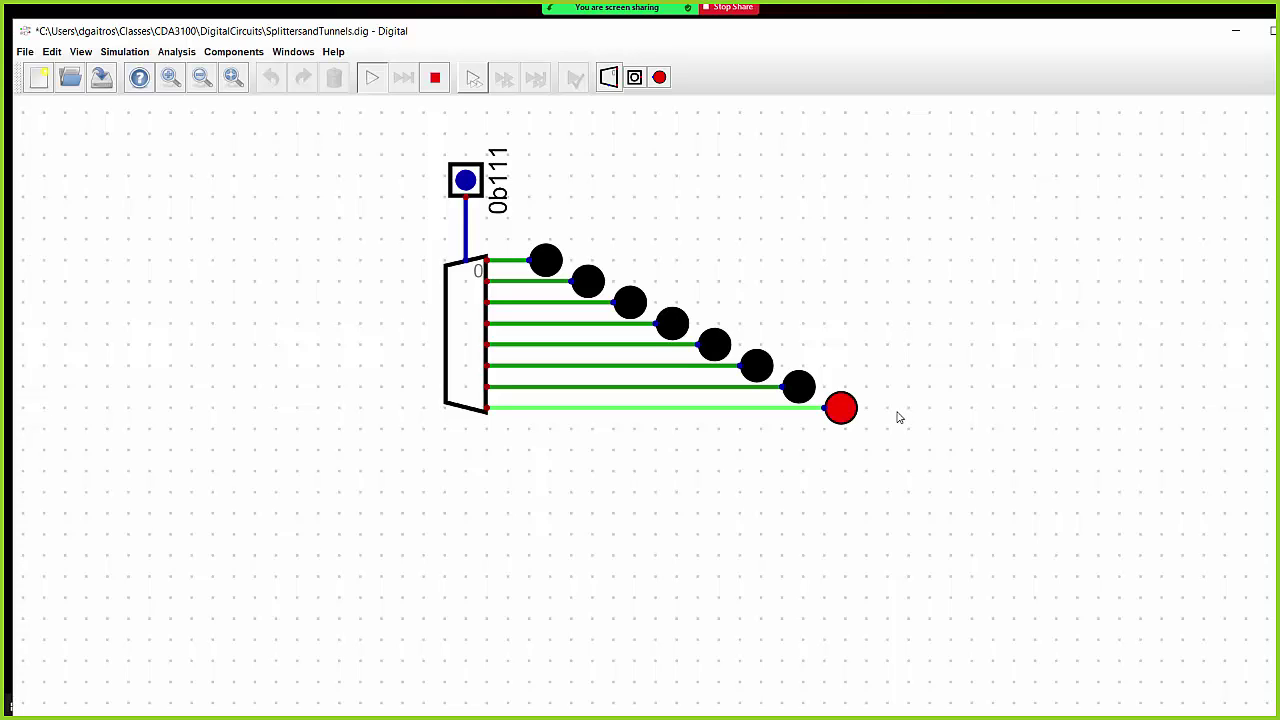
left_click(113, 53)
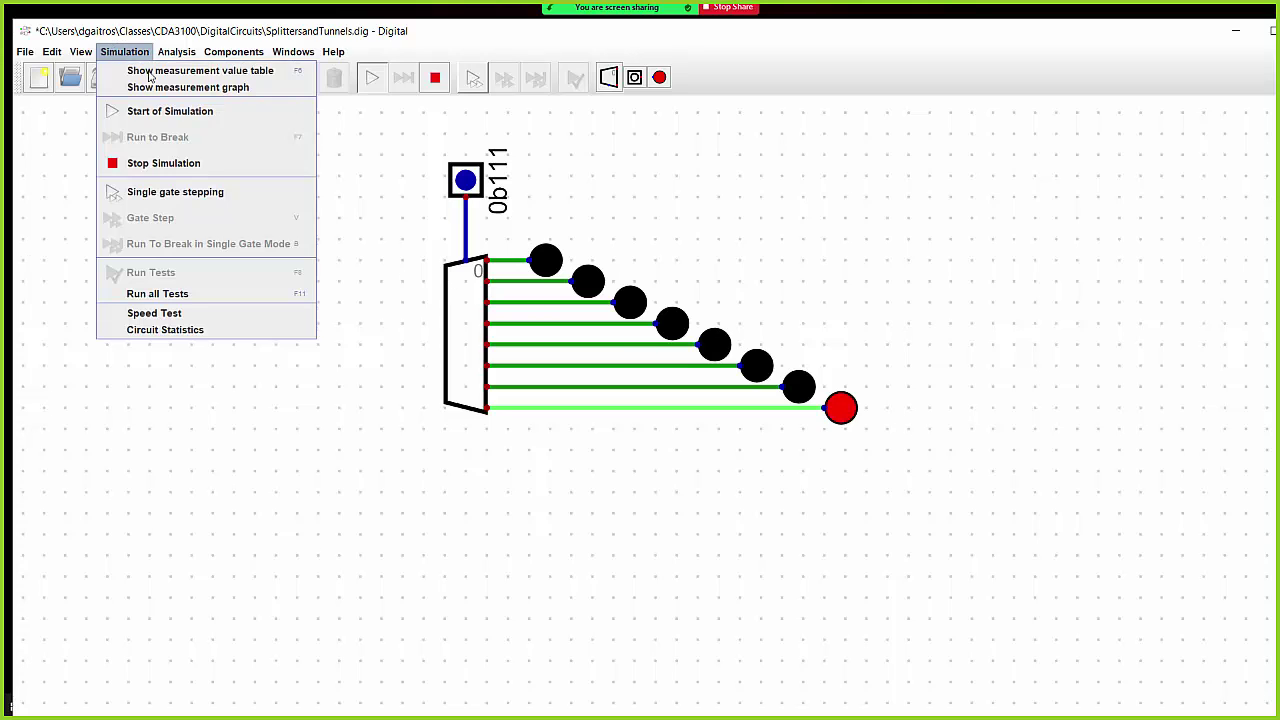
left_click(193, 165)
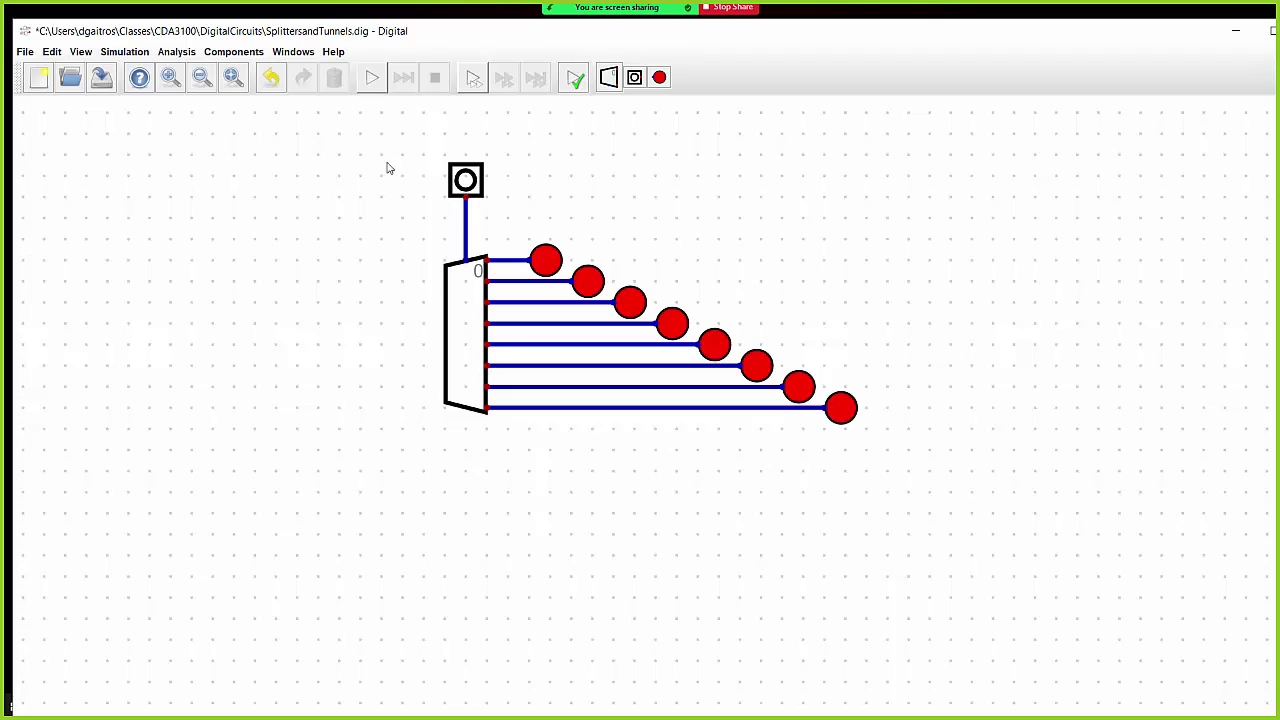
left_click_drag(340, 133, 281, 146)
left_click(308, 135)
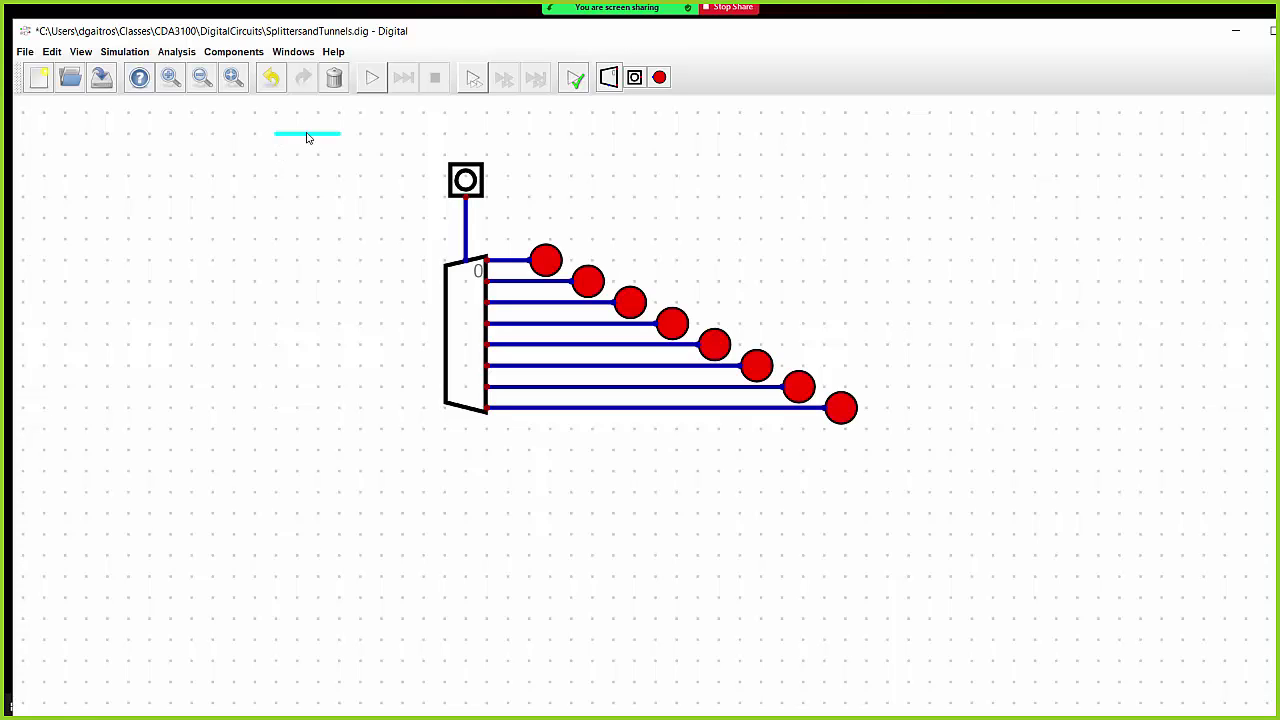
key("Delete")
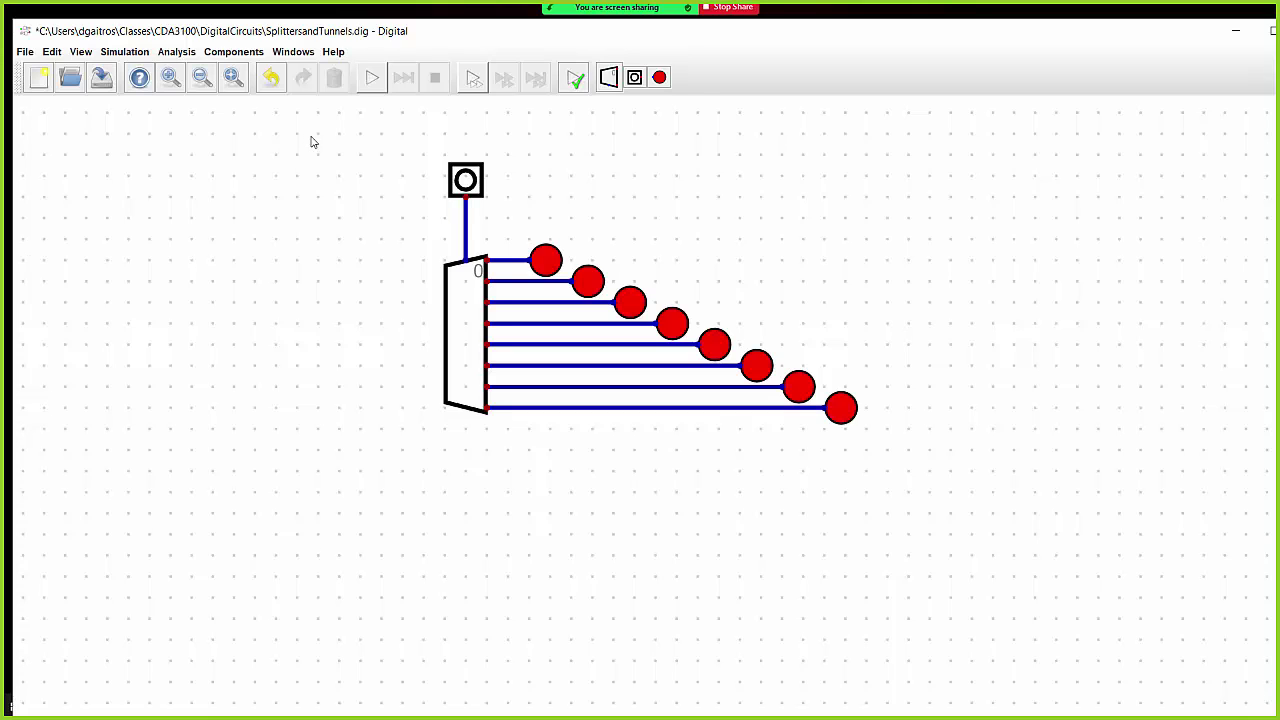
Delete the entire decoder circuit, including its input, wires and LEDs
left_click_drag(310, 134, 912, 490)
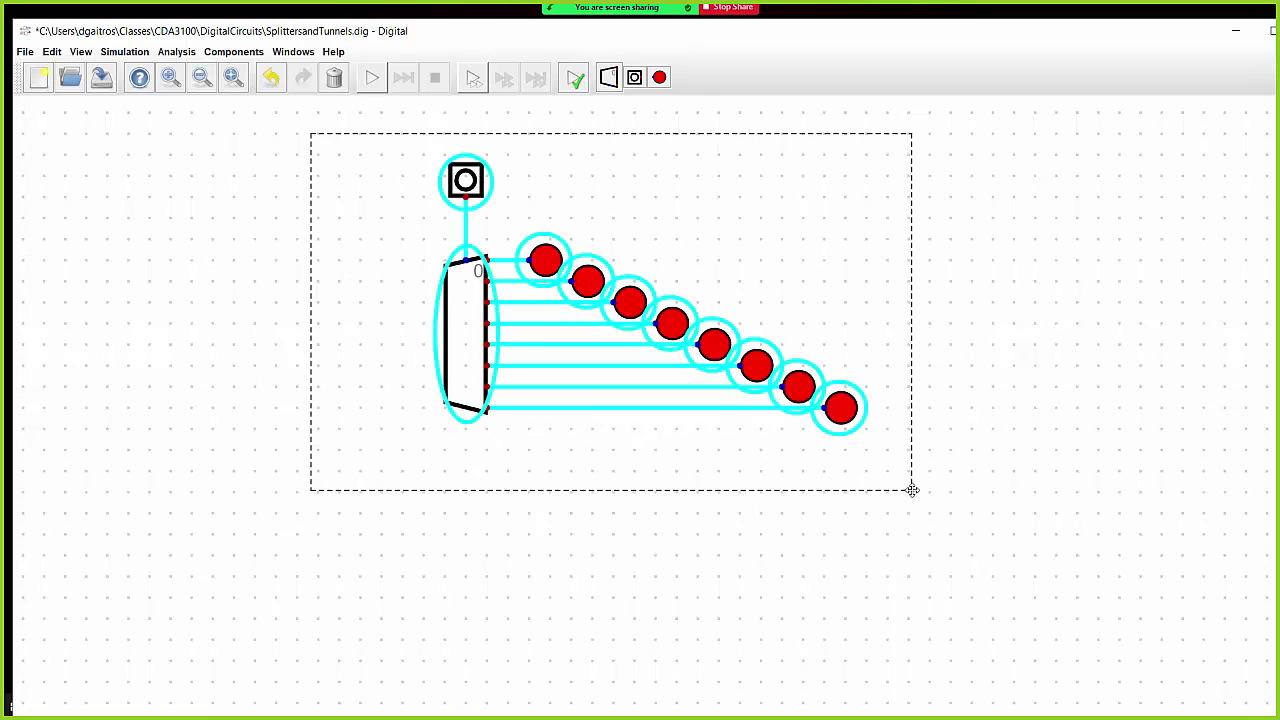
key("Delete")
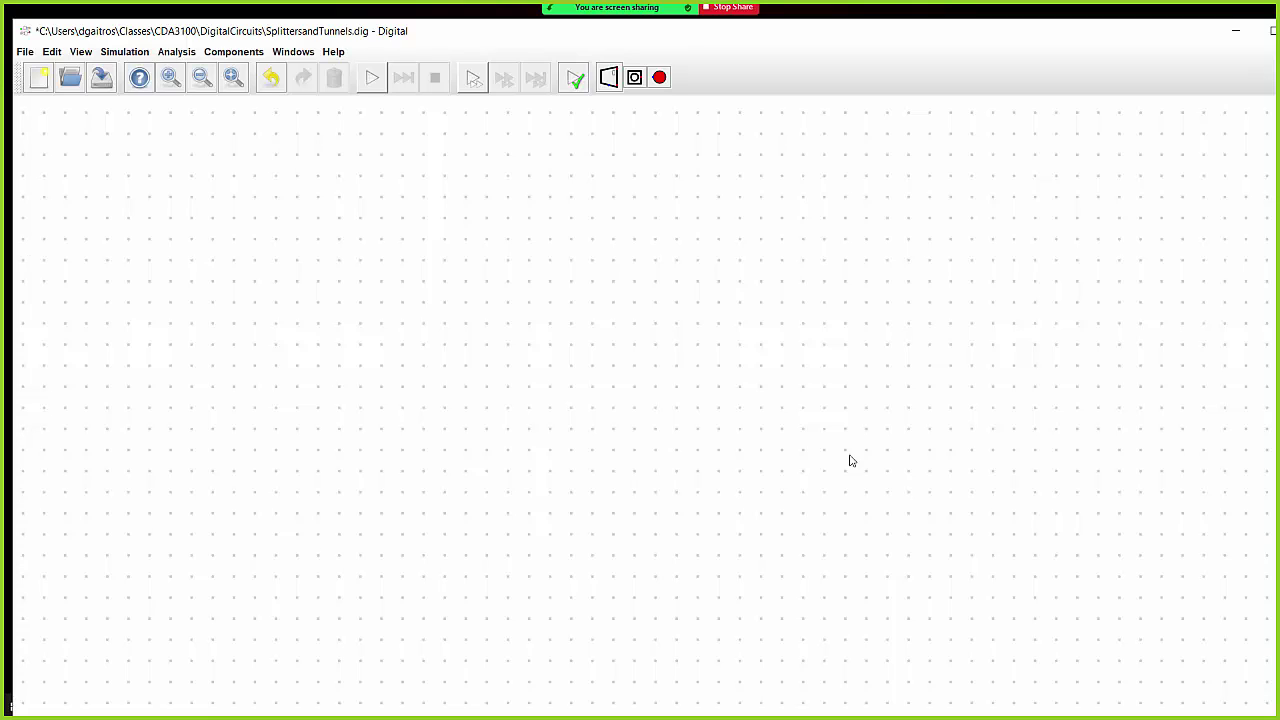
Place a multiplexer on the canvas and configure it with 2 data bits, 2 selector bits and a flipped selector position
left_click(234, 55)
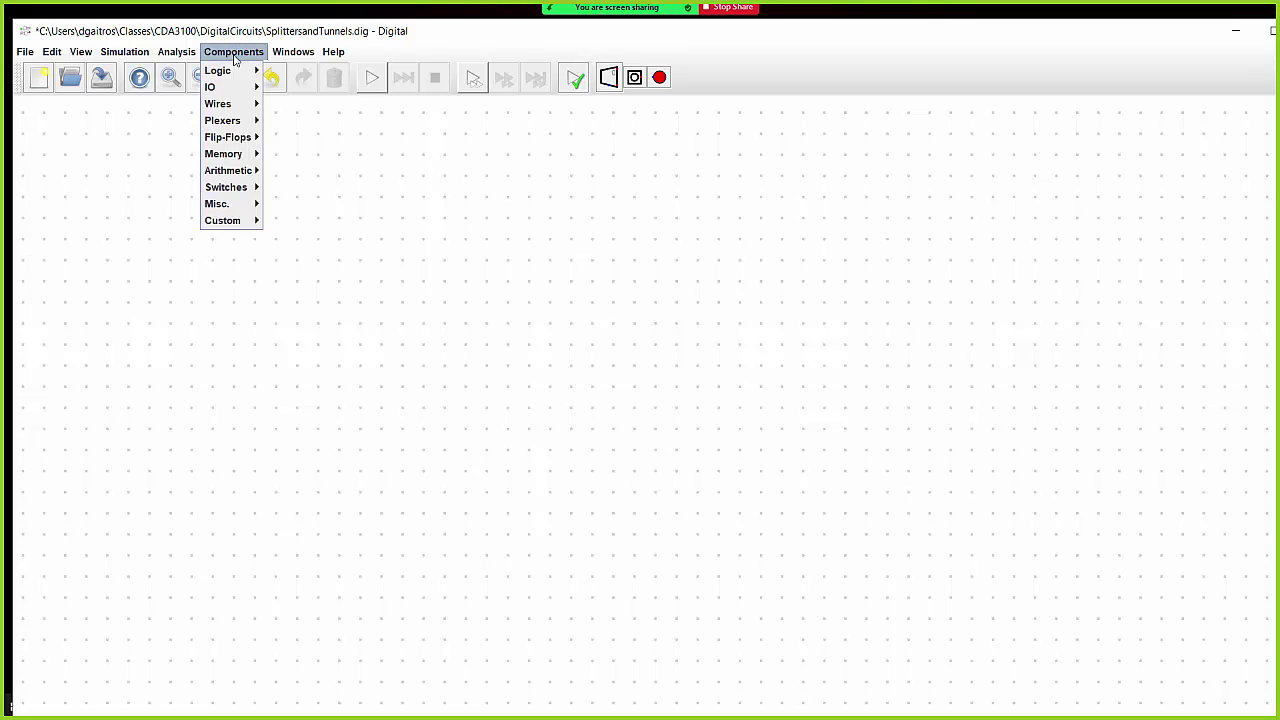
mouse_move(231, 122)
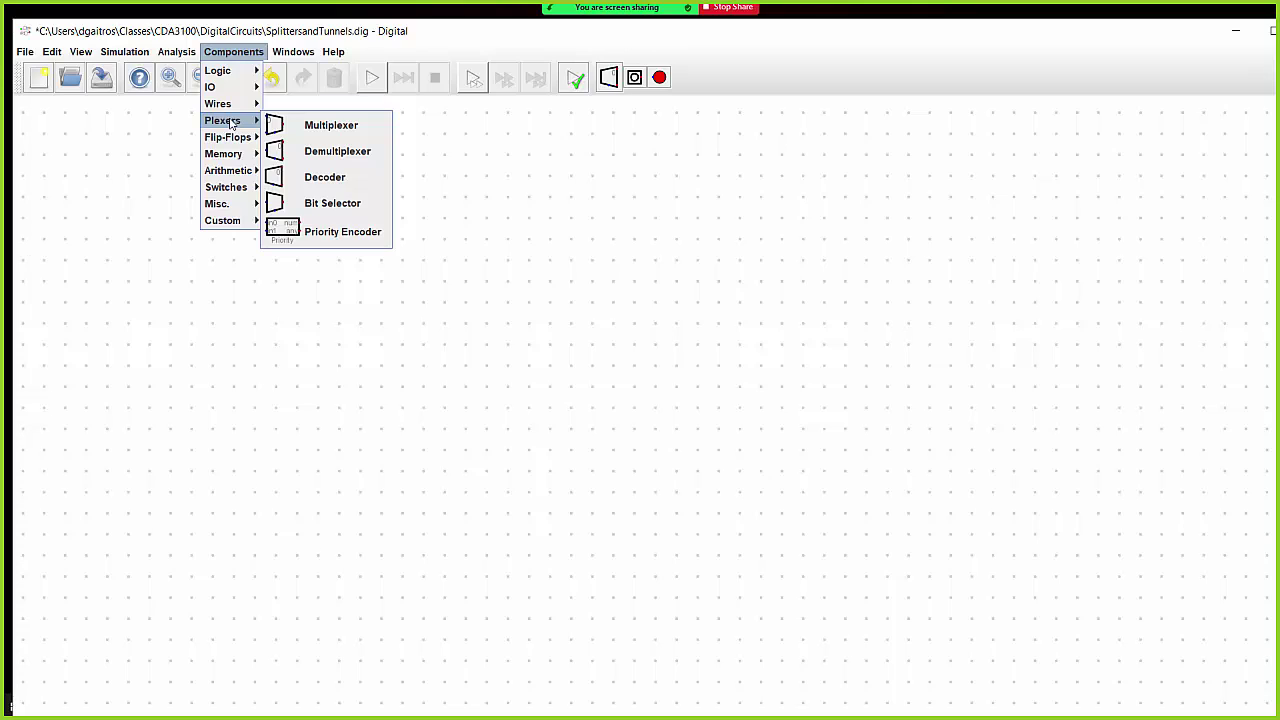
left_click(322, 126)
left_click(560, 320)
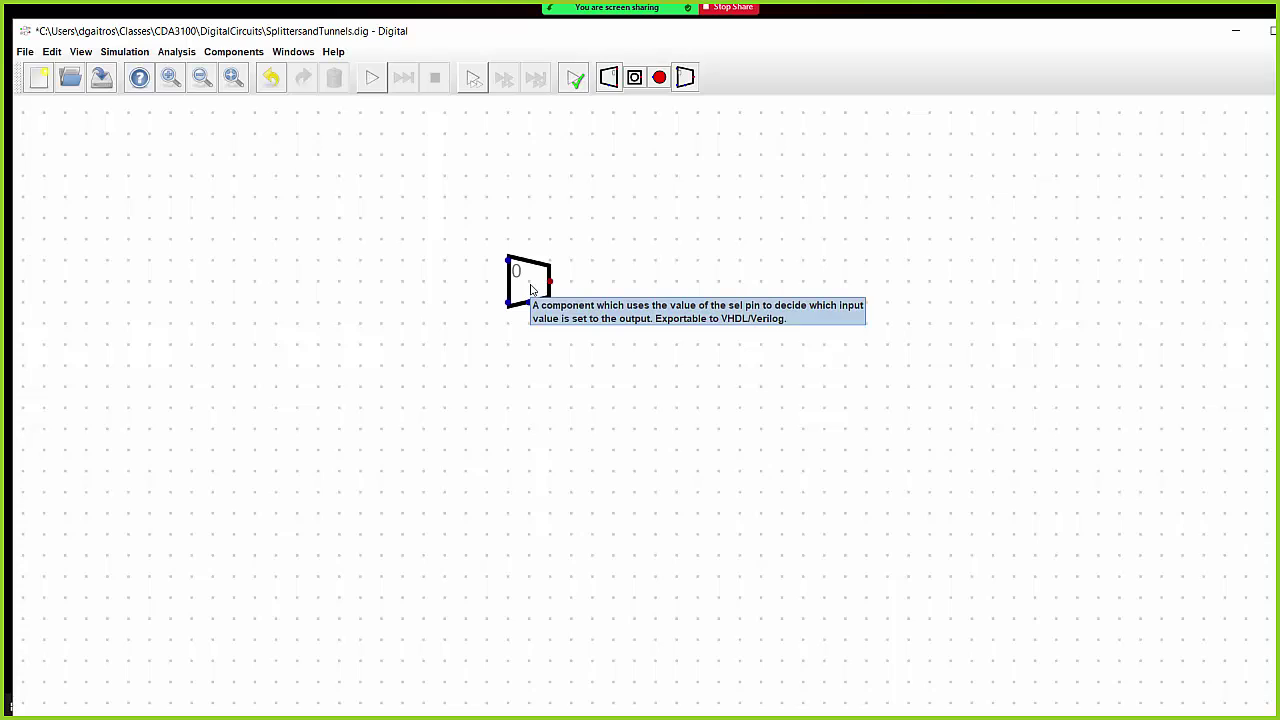
right_click(537, 289)
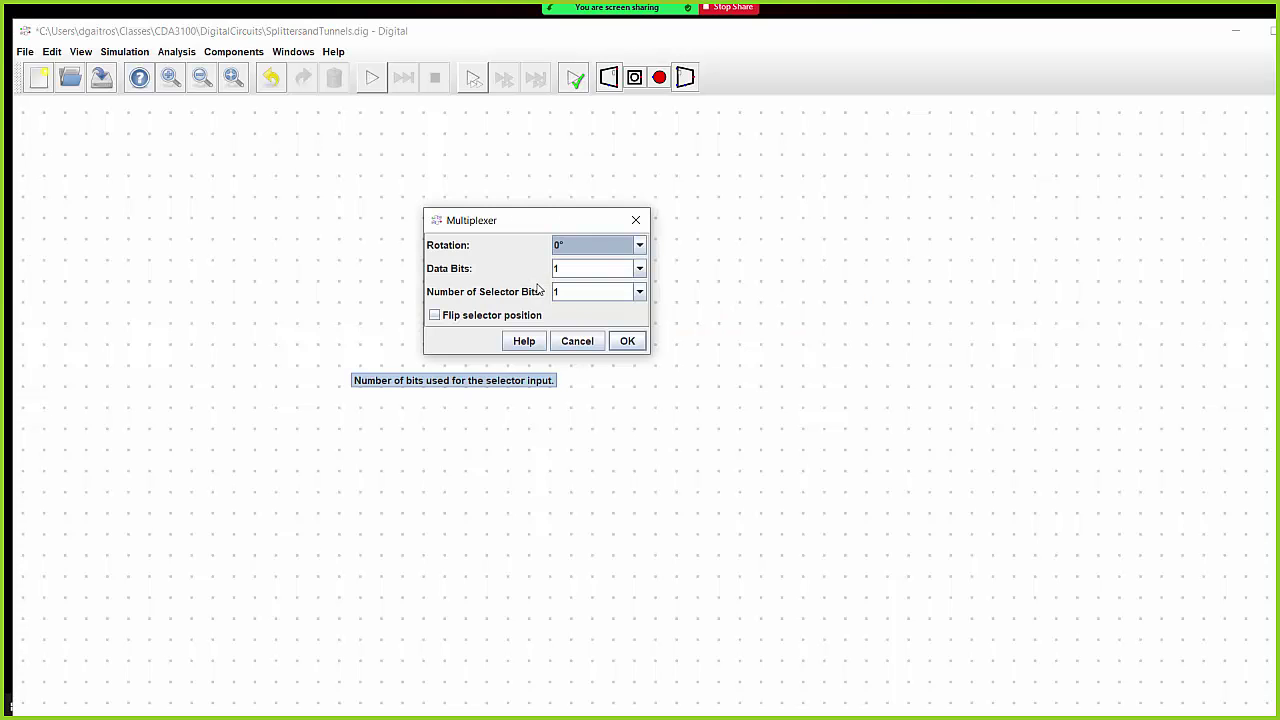
left_click(639, 295)
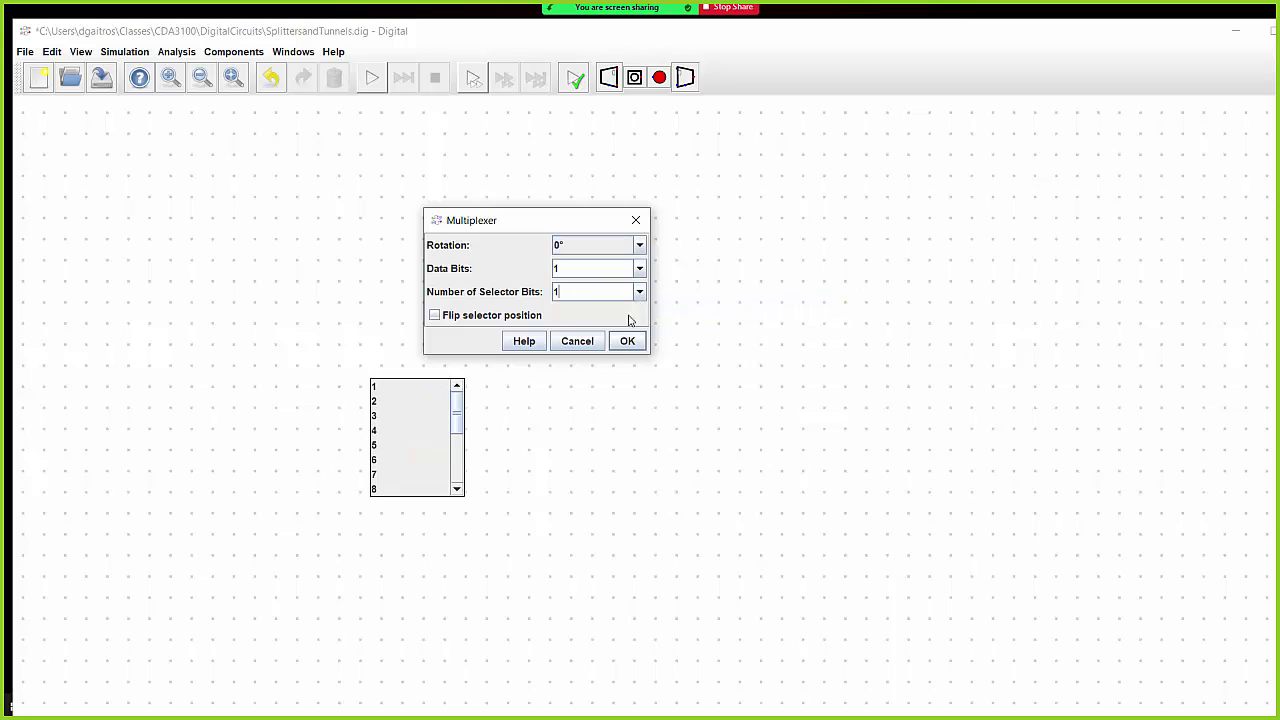
left_click(374, 403)
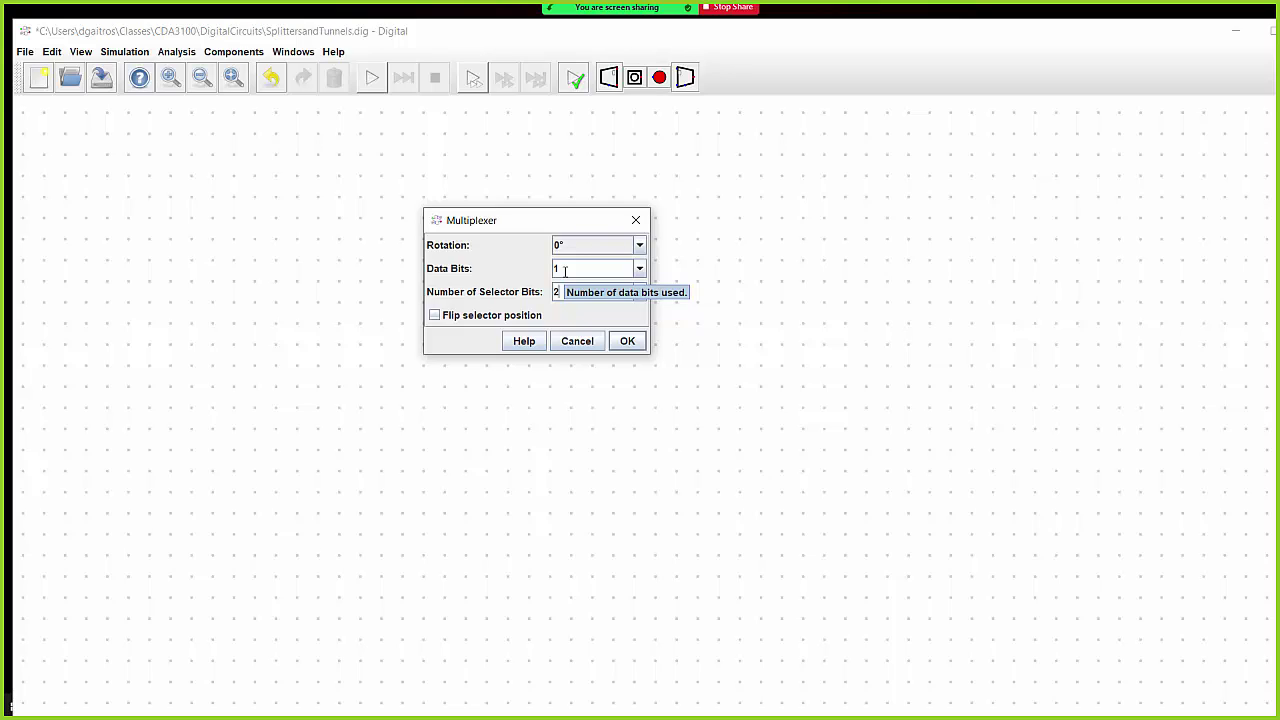
left_click(639, 268)
left_click(620, 300)
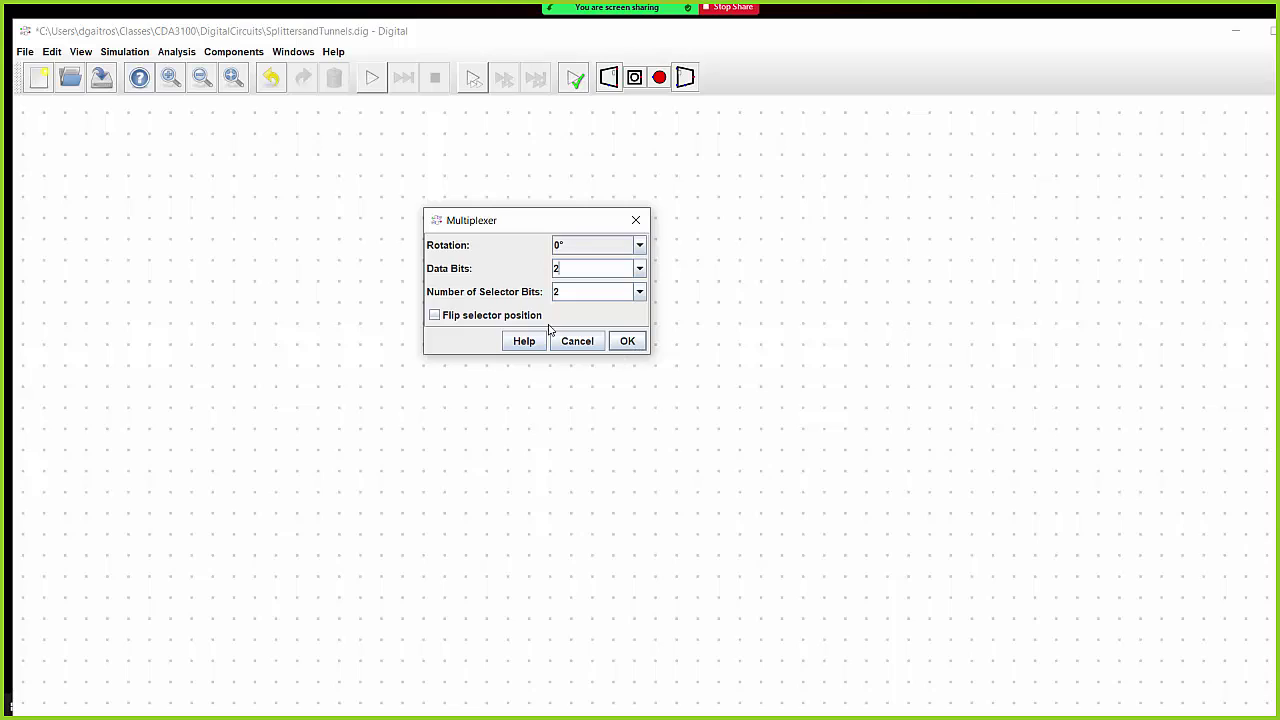
left_click(435, 317)
left_click(628, 341)
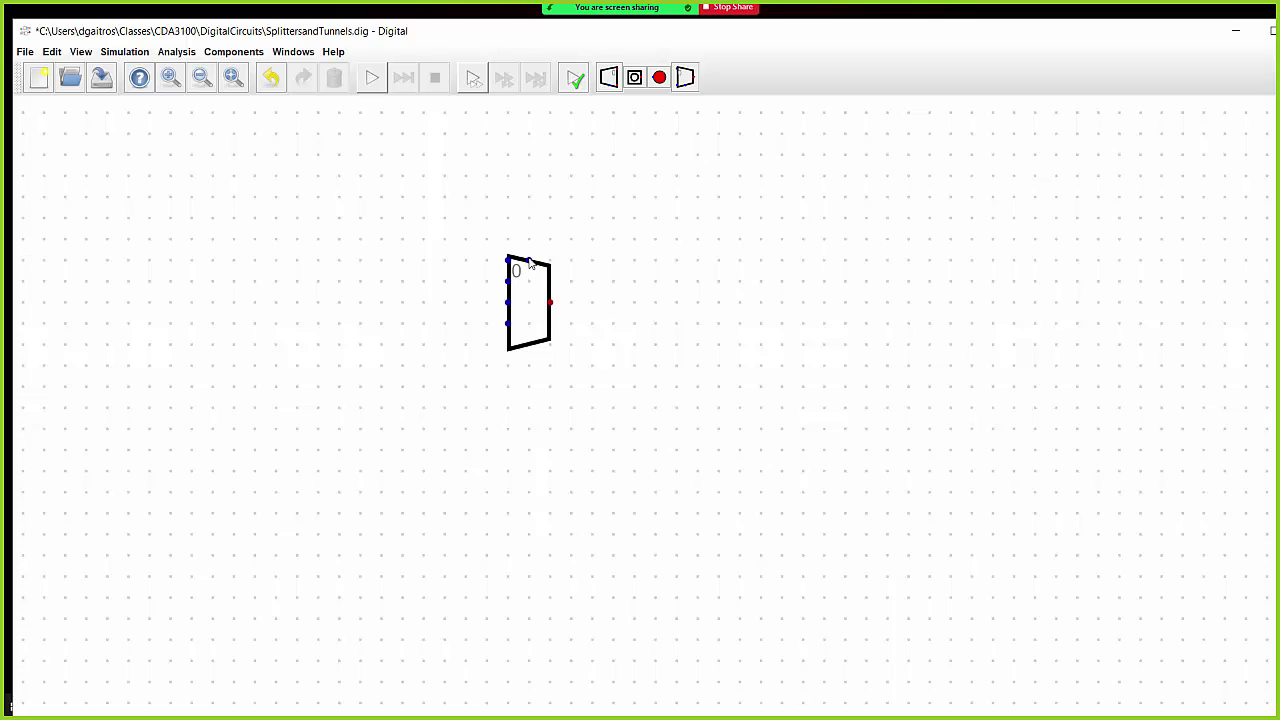
Place an output component level with the multiplexer's output pin and wire the two together
mouse_move(530, 262)
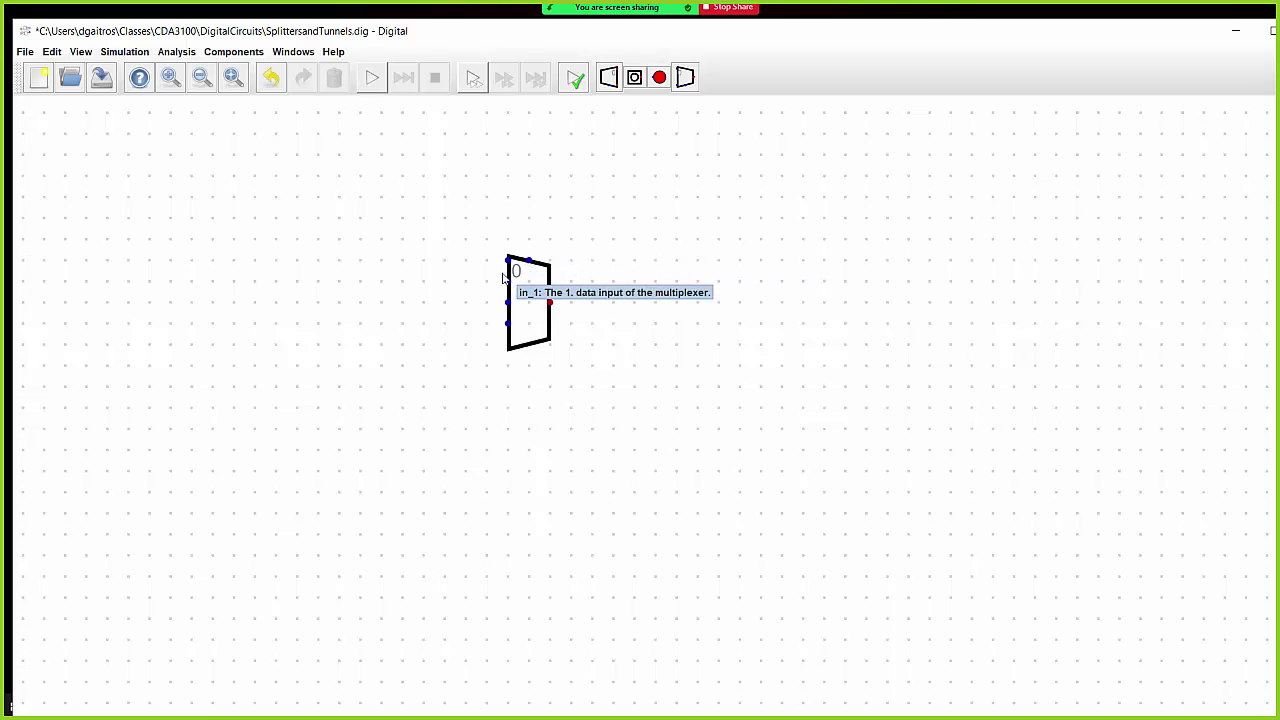
mouse_move(562, 312)
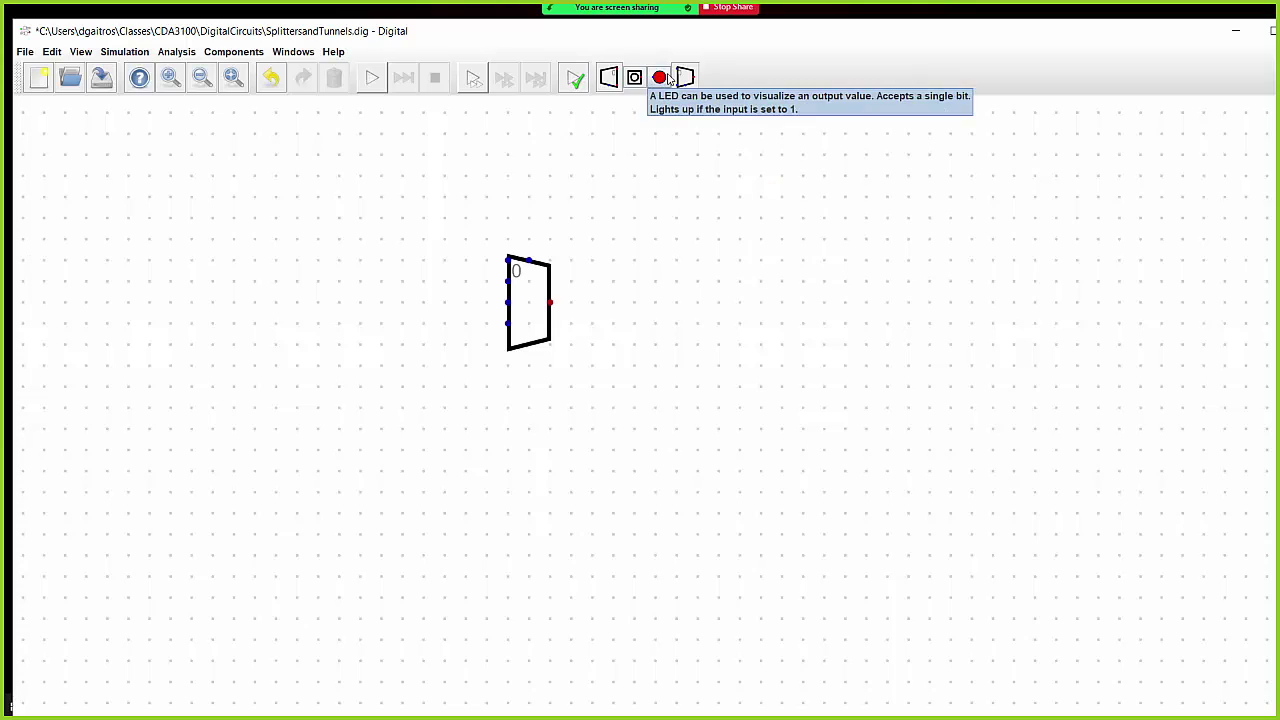
left_click(226, 56)
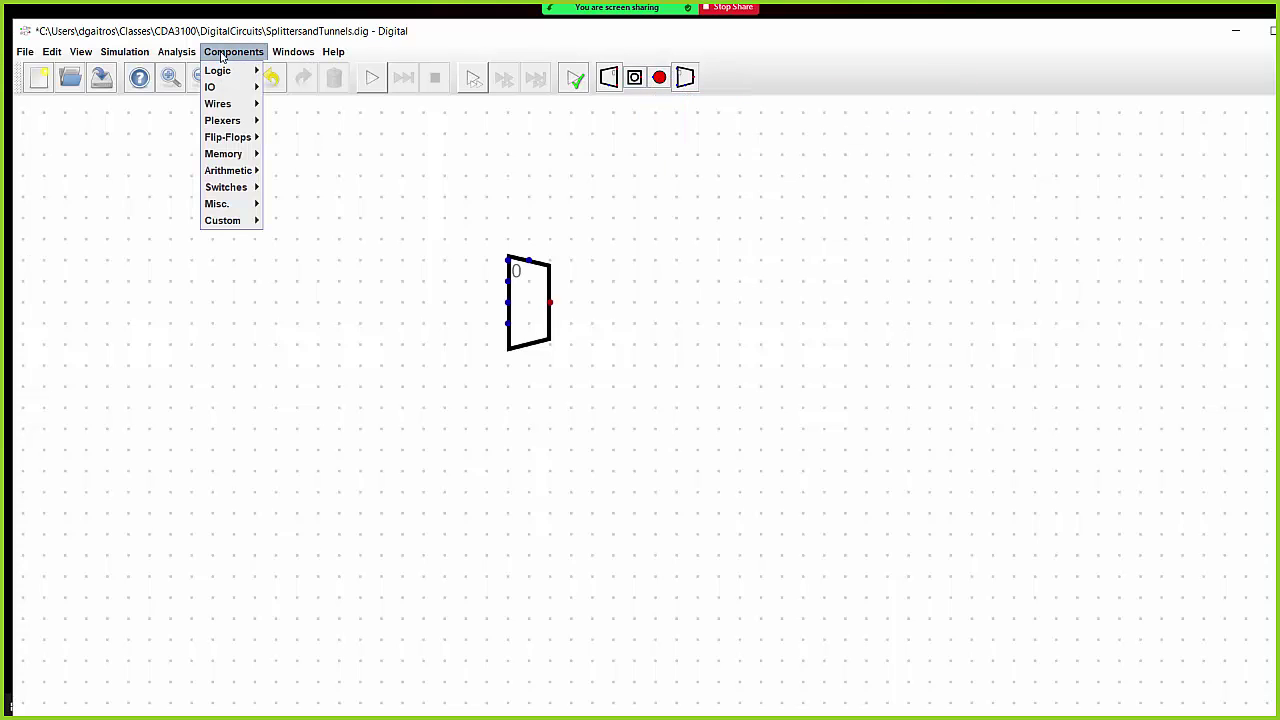
mouse_move(230, 93)
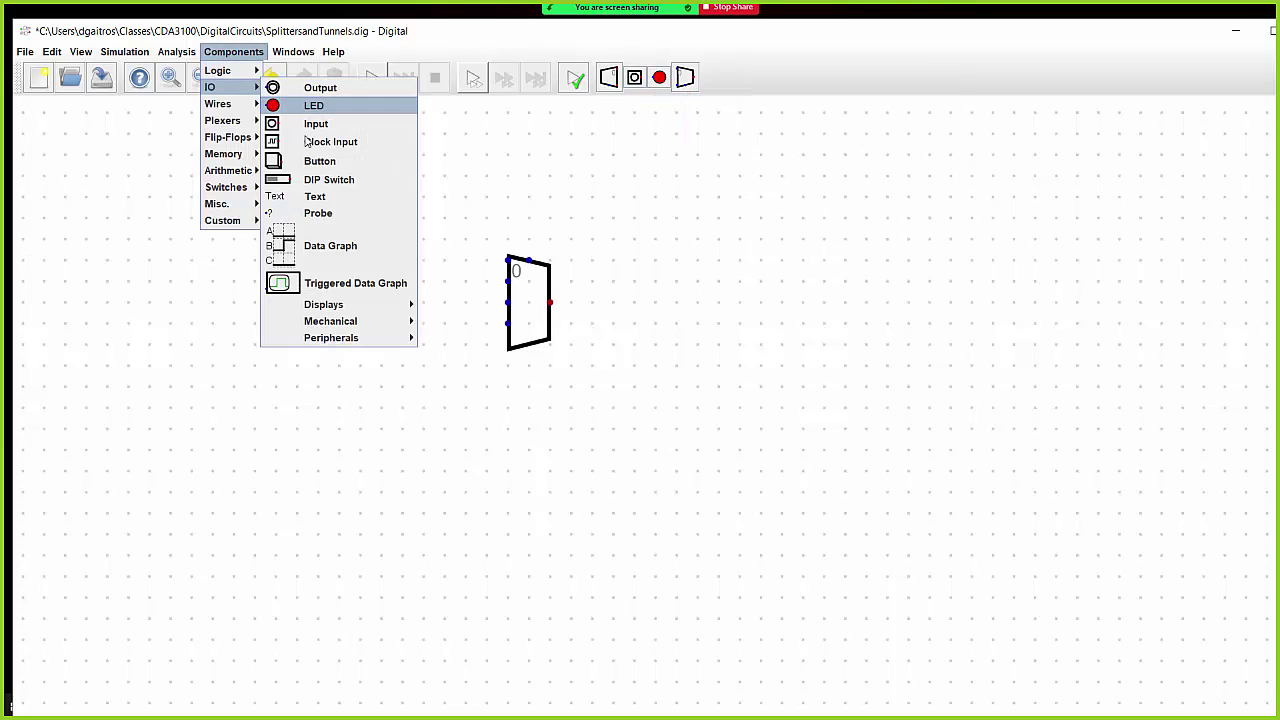
left_click(310, 92)
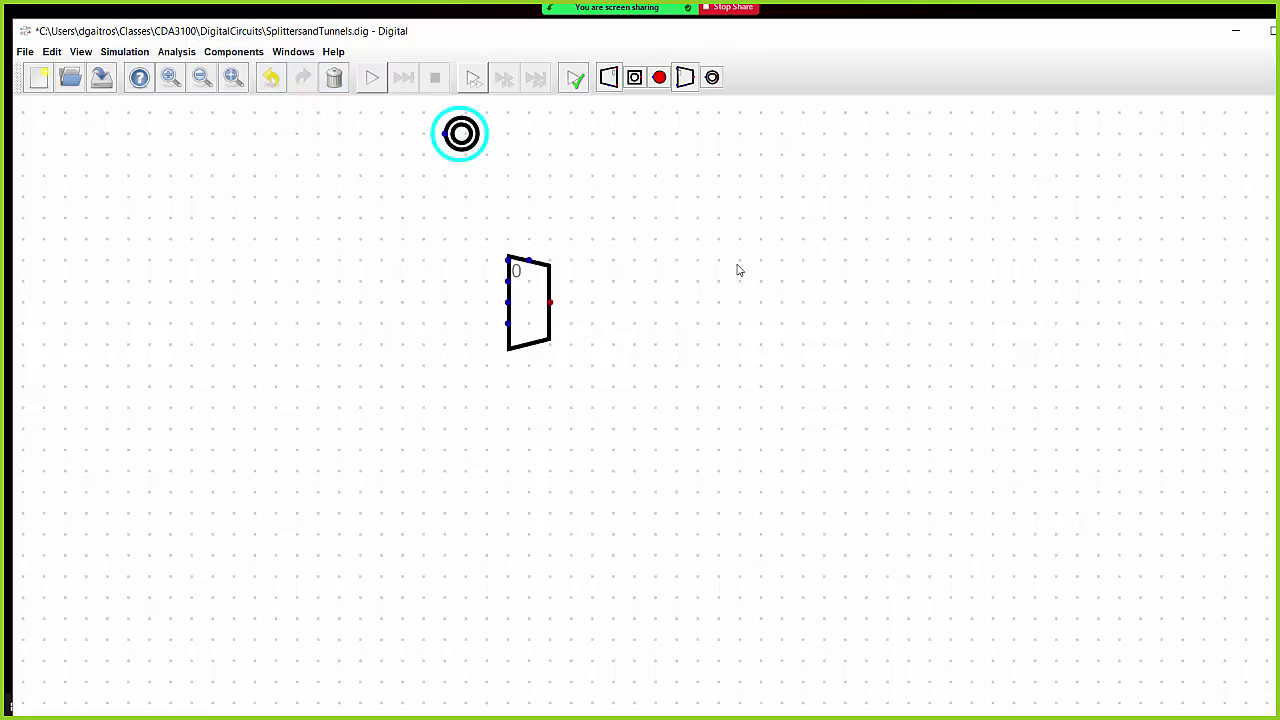
left_click(657, 320)
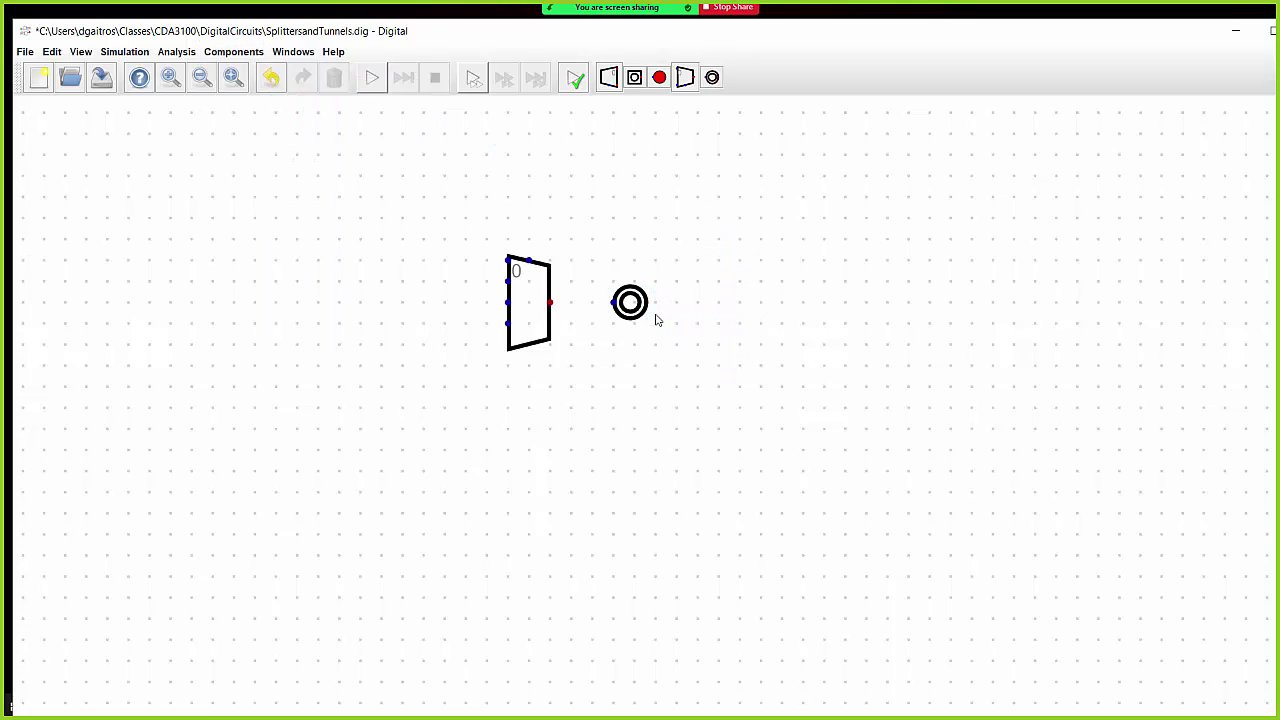
left_click(551, 303)
left_click(614, 302)
Configure the output component with 2 data bits, the label "Output" and the Bin number format
double_click(630, 302)
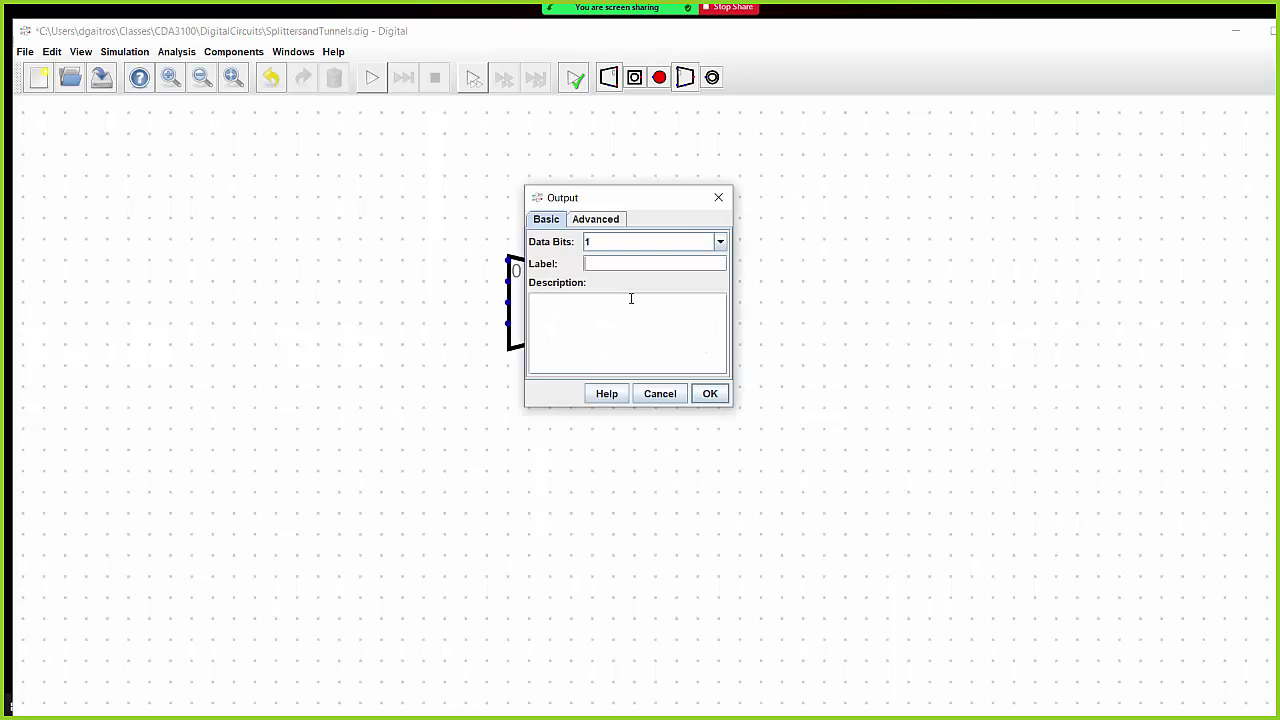
left_click(721, 243)
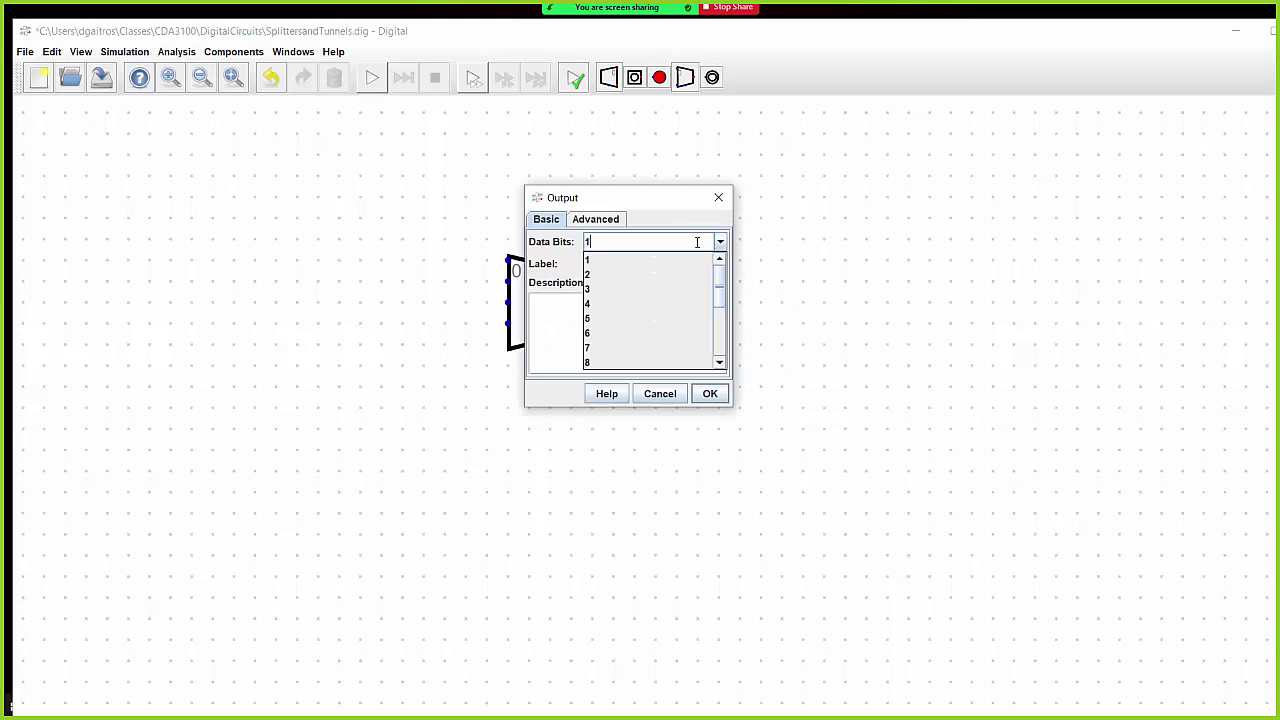
left_click(653, 273)
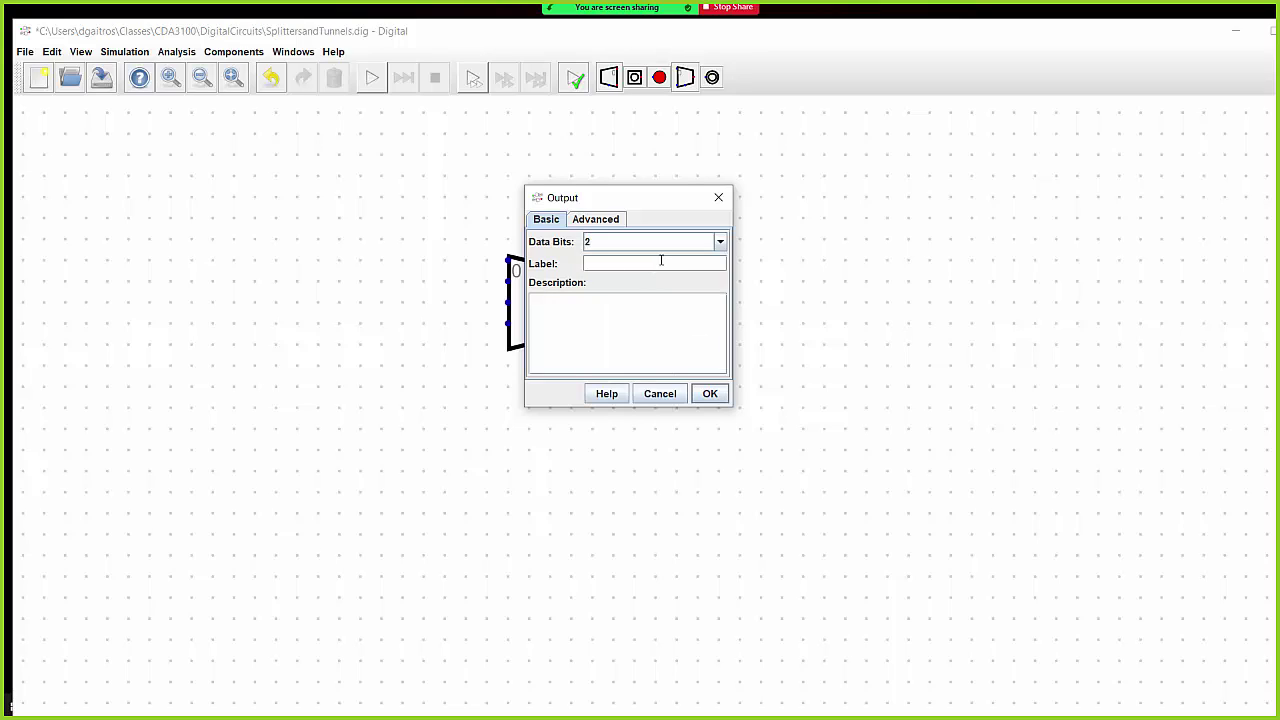
left_click(661, 262)
type("Output")
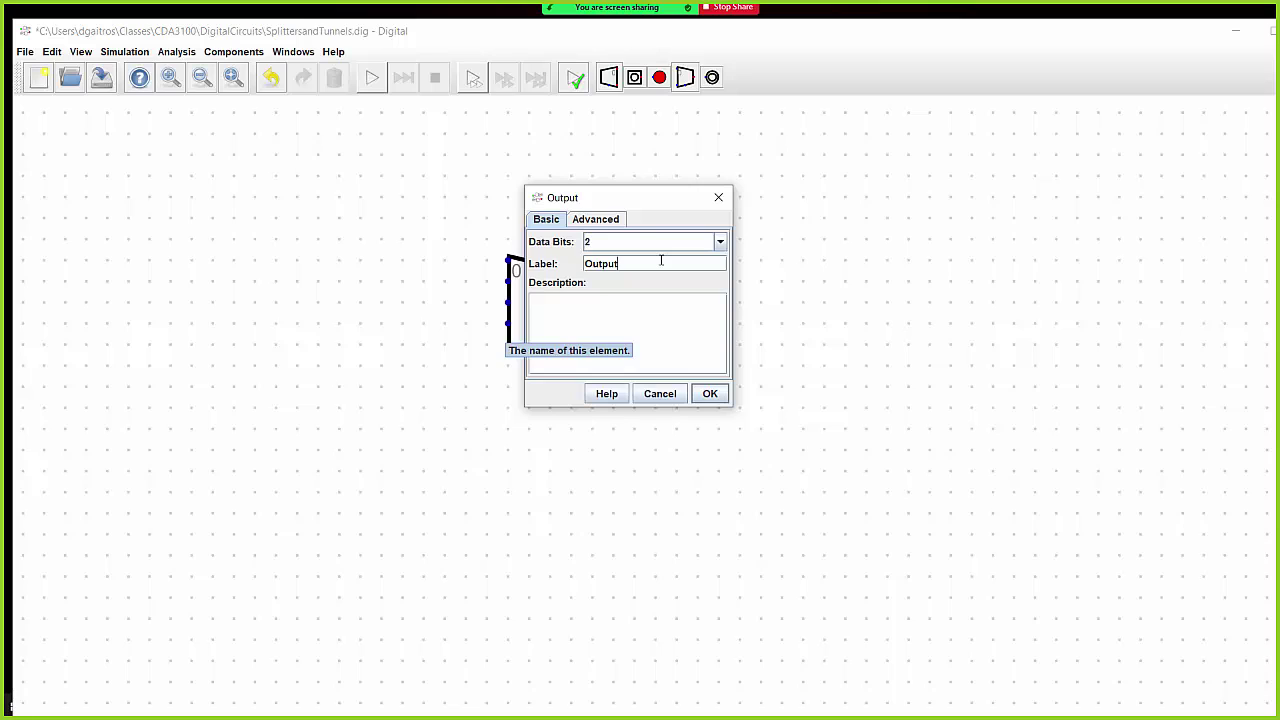
left_click(611, 222)
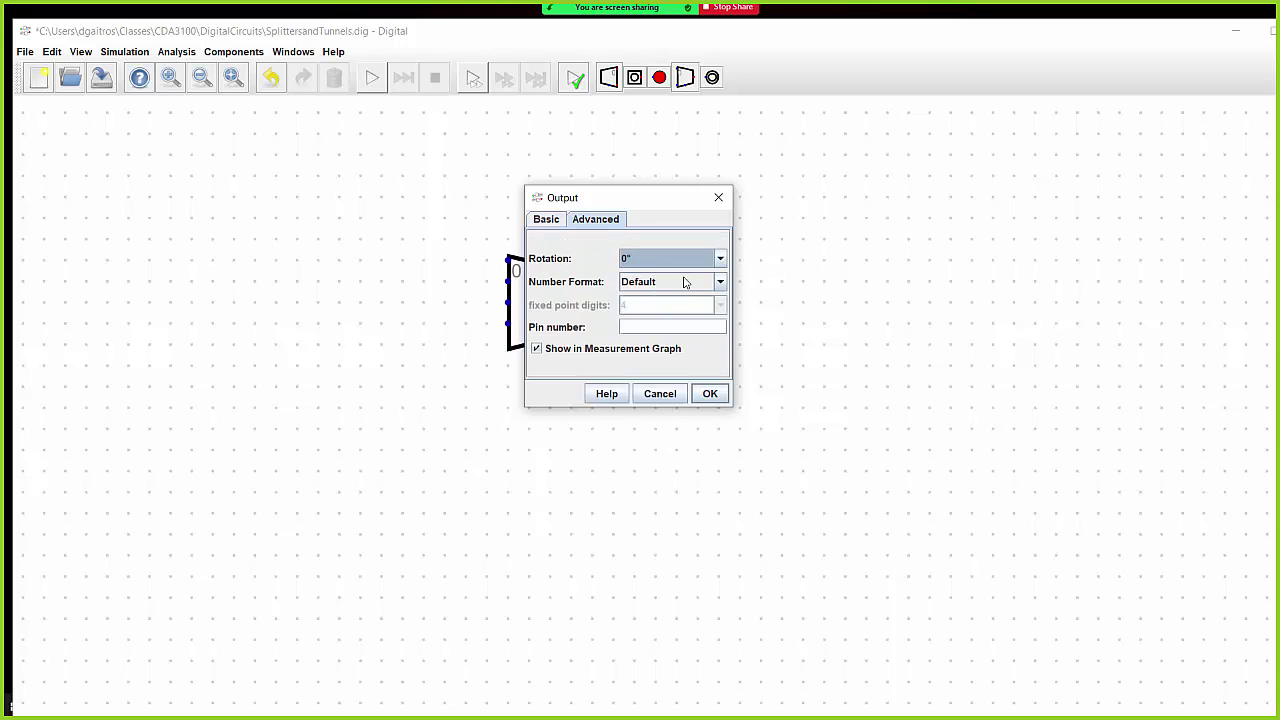
left_click(720, 282)
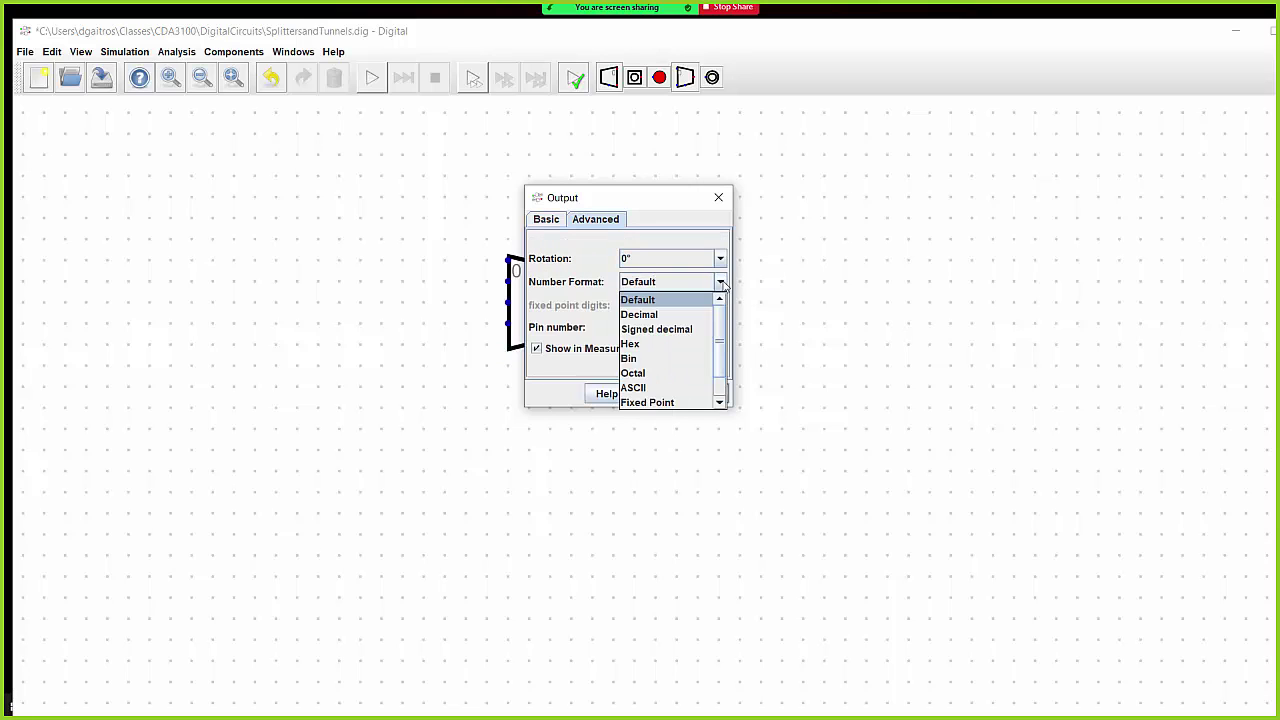
left_click(697, 360)
left_click(710, 394)
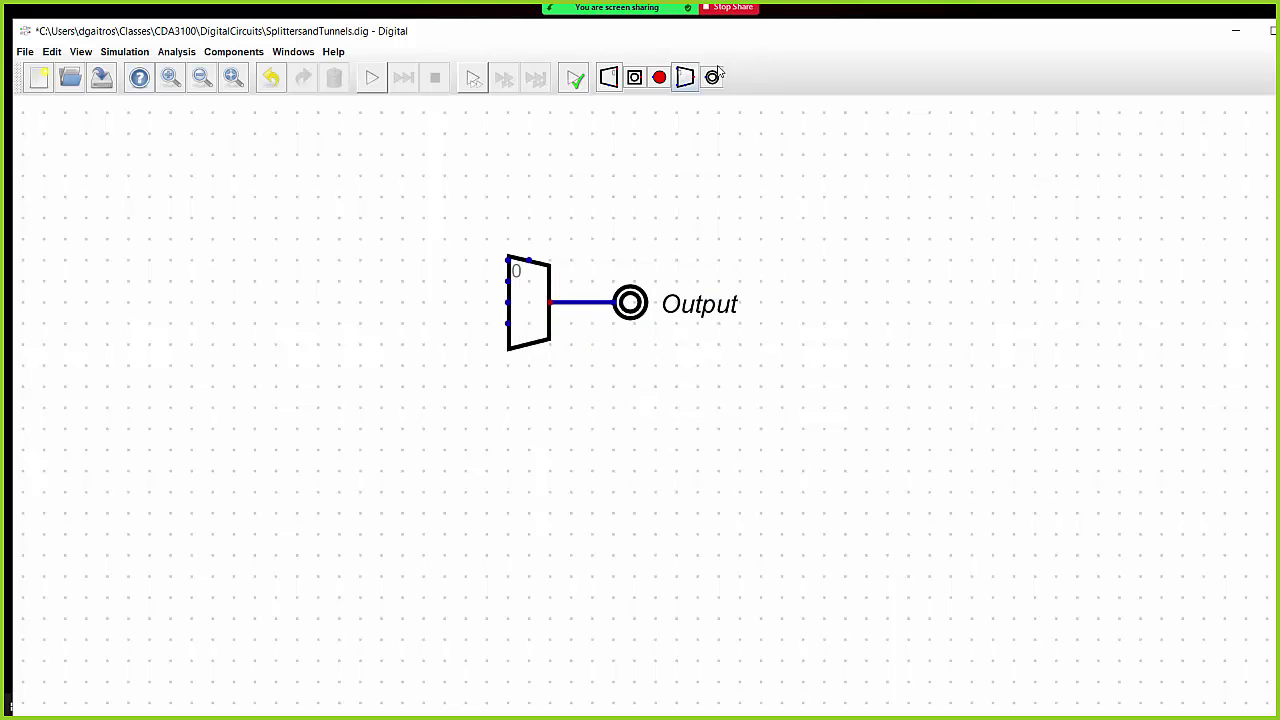
Place an input level with the multiplexer's first data pin and configure it with 2 data bits and the Bin number format
left_click(641, 79)
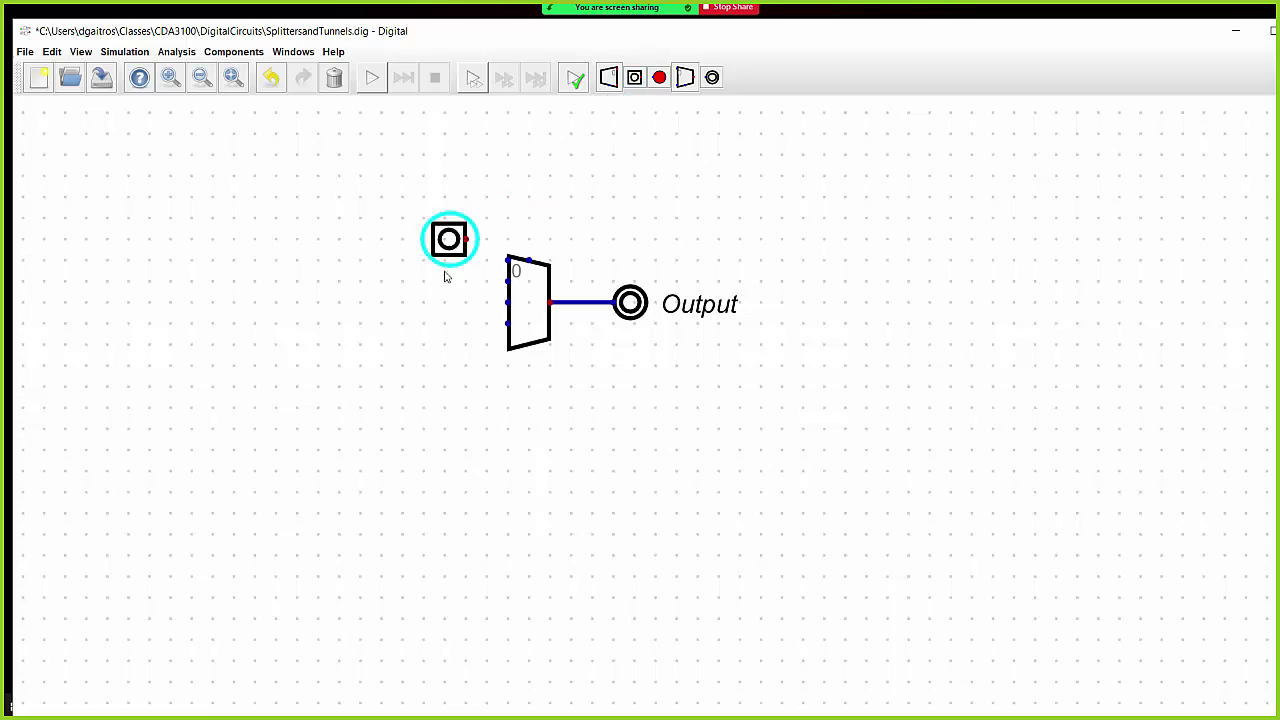
left_click(407, 286)
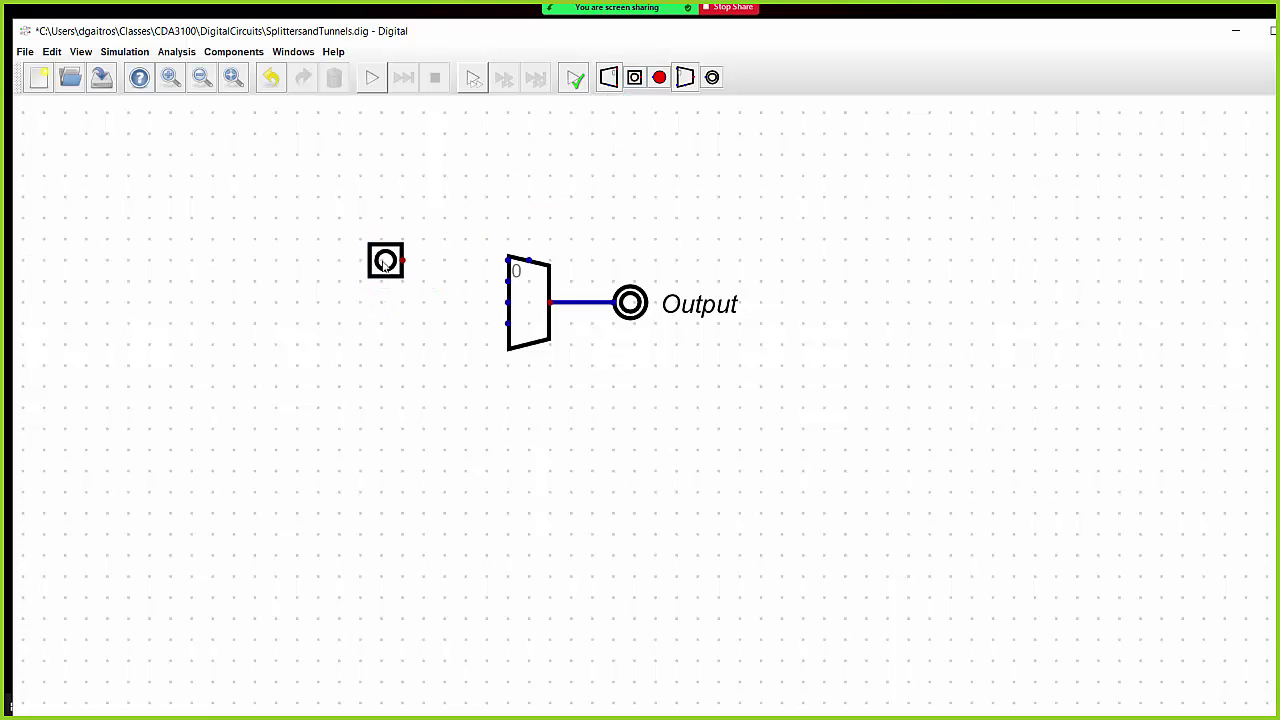
right_click(384, 263)
left_click_drag(404, 186, 330, 182)
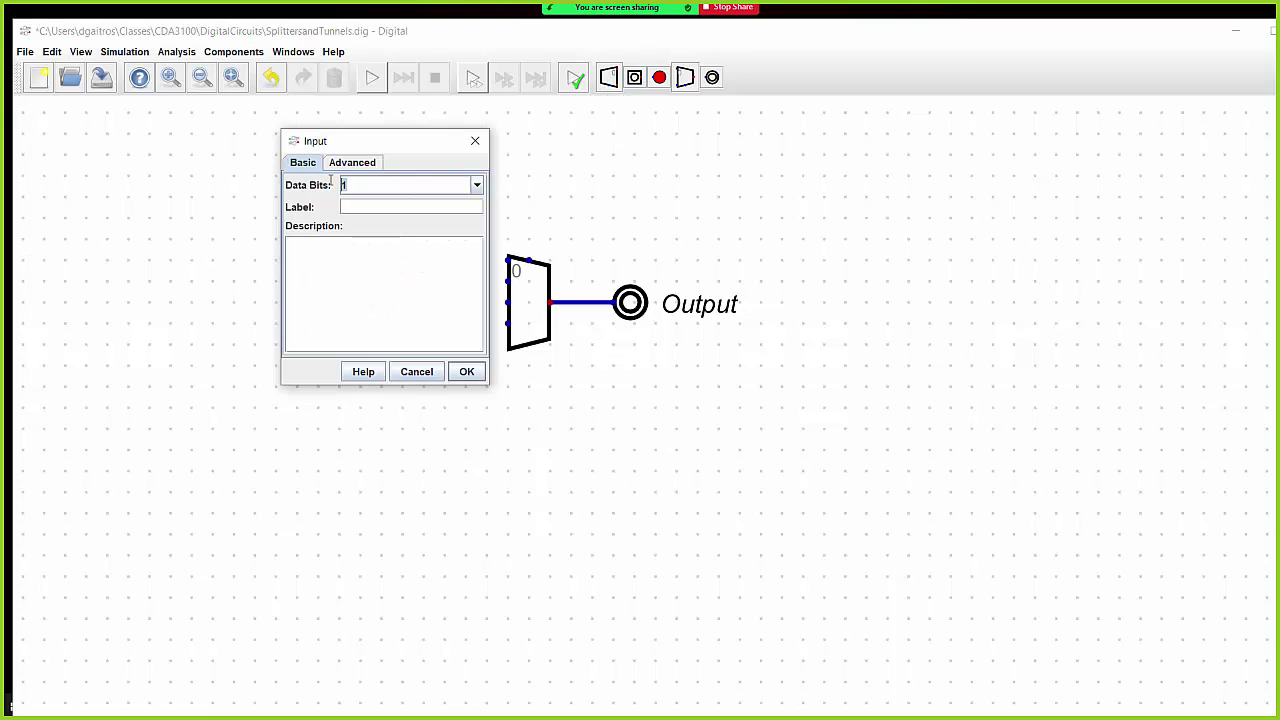
type("2")
left_click(477, 186)
left_click(477, 188)
left_click(353, 166)
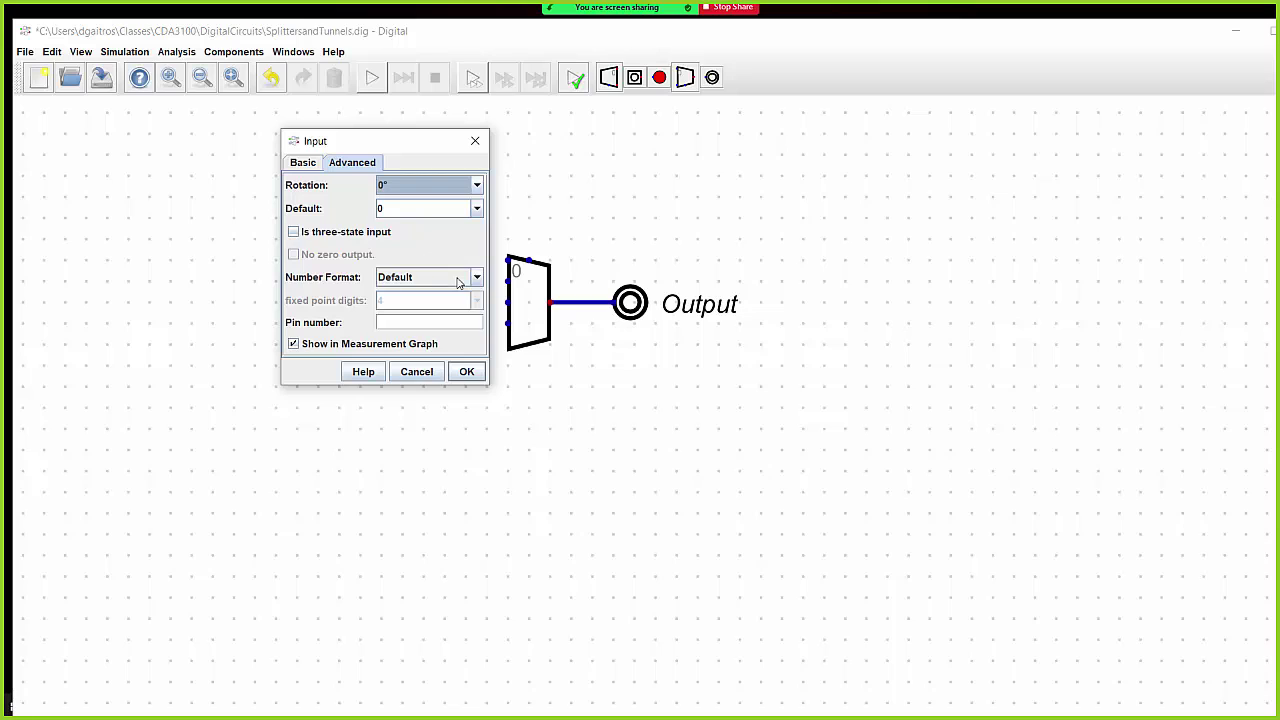
left_click(475, 278)
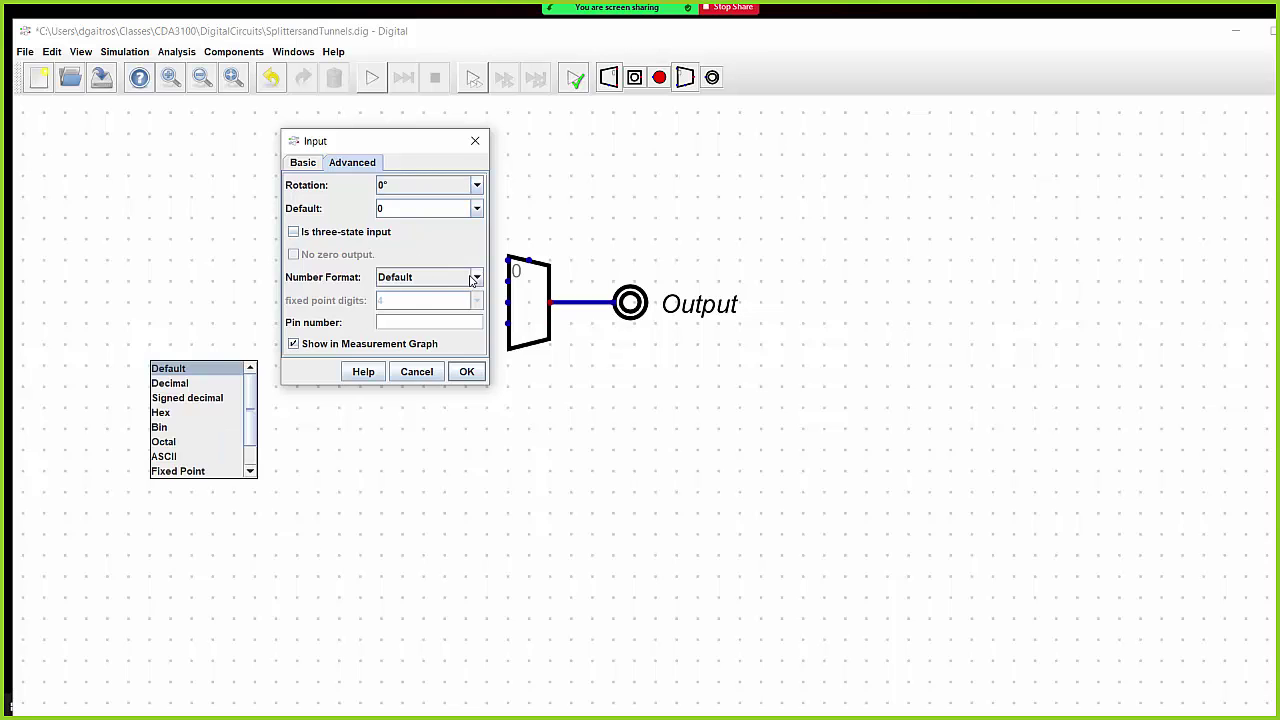
left_click(184, 430)
left_click(467, 372)
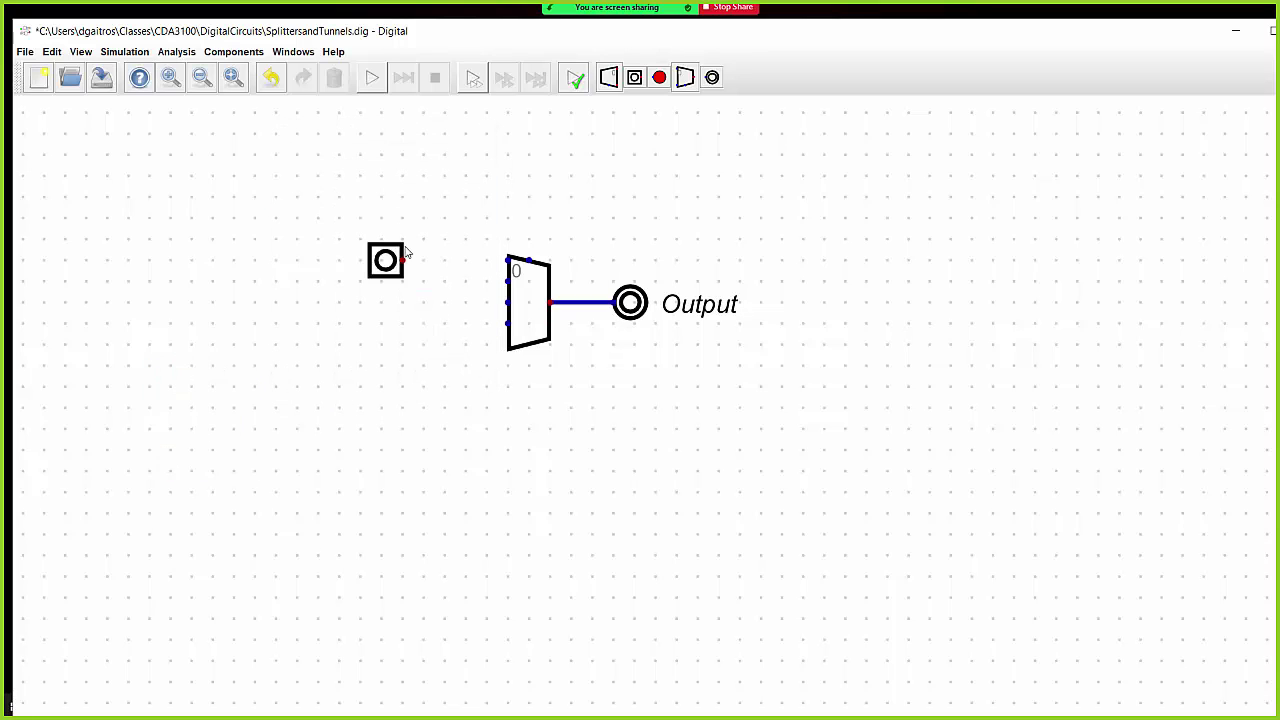
Add three copies of the 2-bit input, staggered diagonally so each lines up with one of the multiplexer's remaining data pins
left_click(385, 261)
key("ctrl+v")
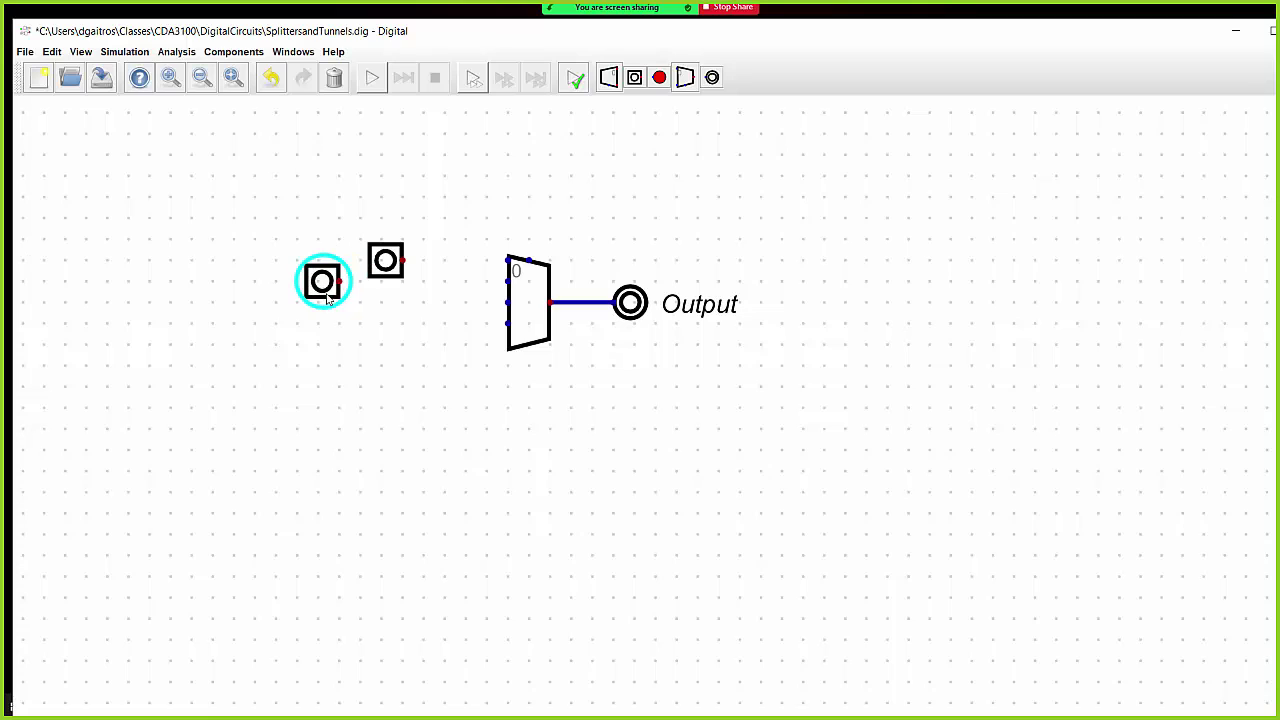
left_click(320, 290)
key("ctrl+v")
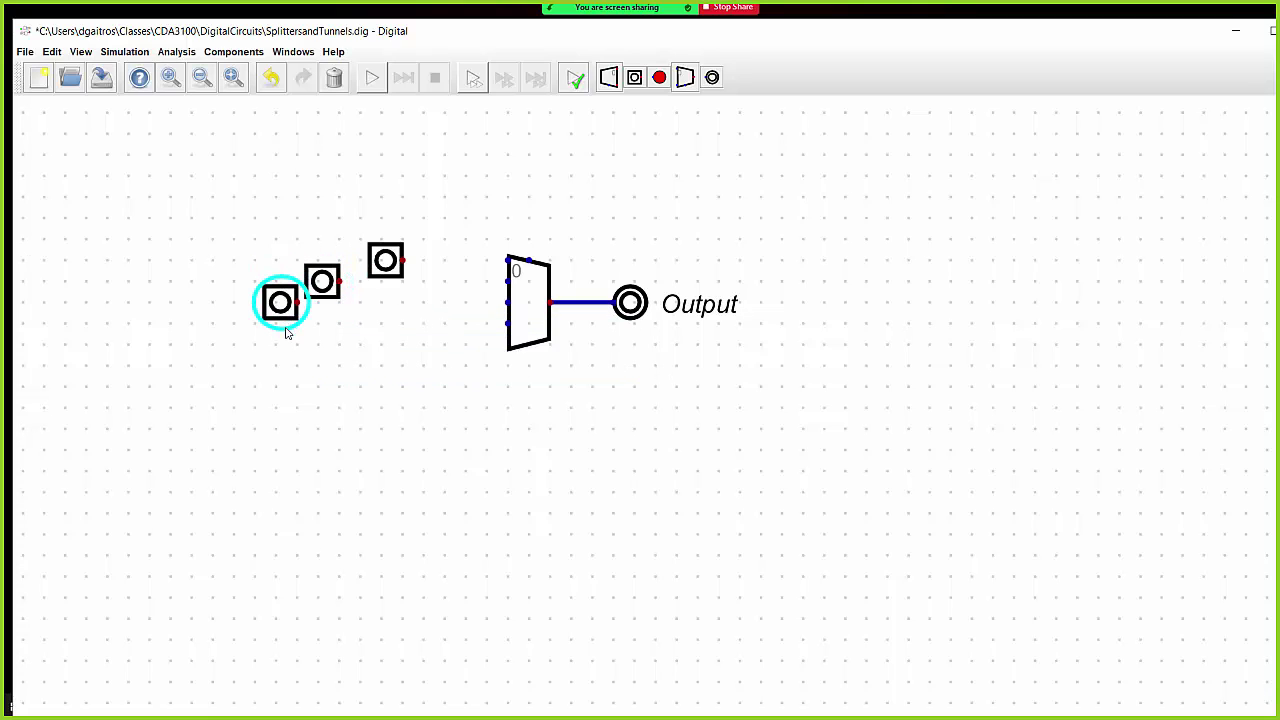
left_click(284, 334)
left_click_drag(281, 316, 270, 314)
key("ctrl+v")
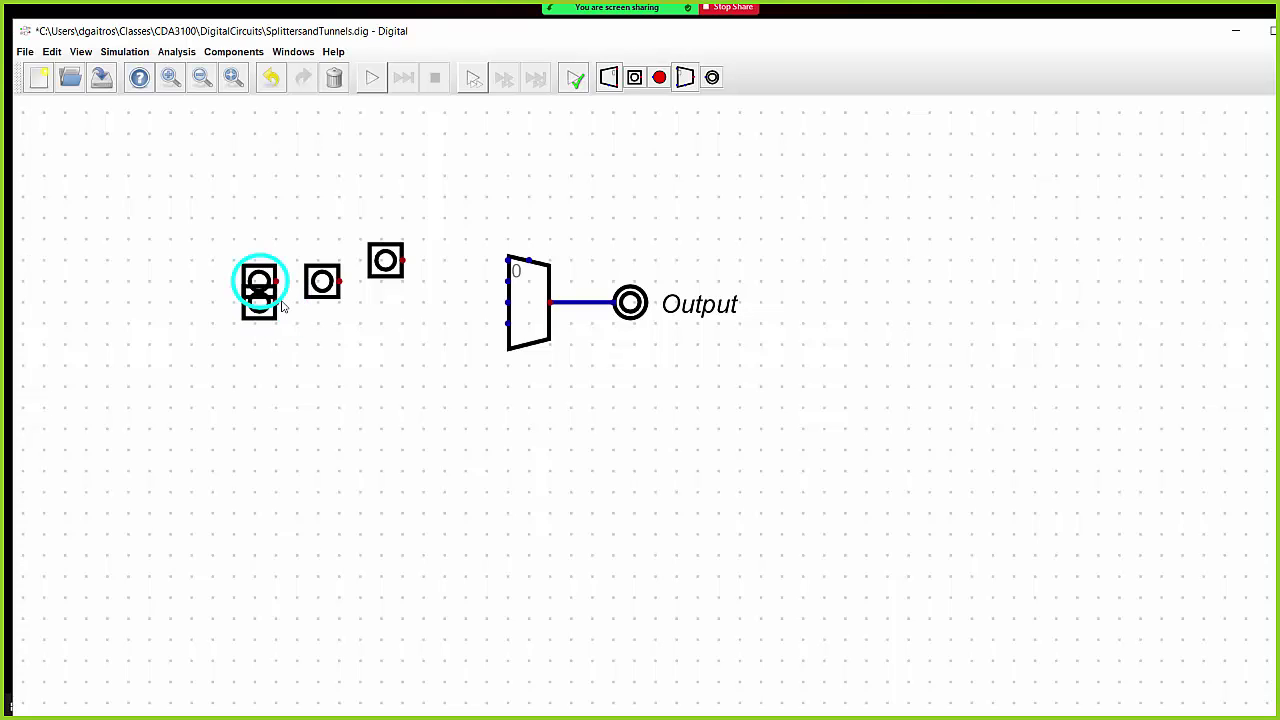
left_click(221, 374)
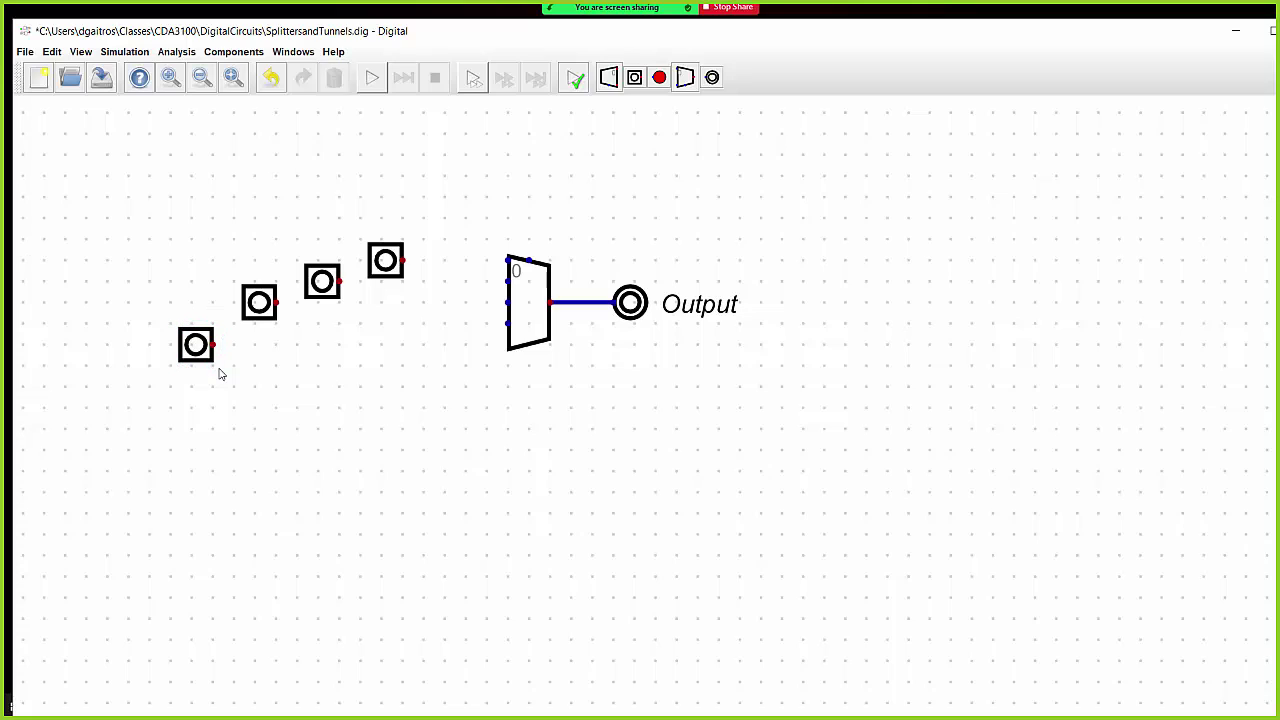
left_click_drag(214, 366, 208, 350)
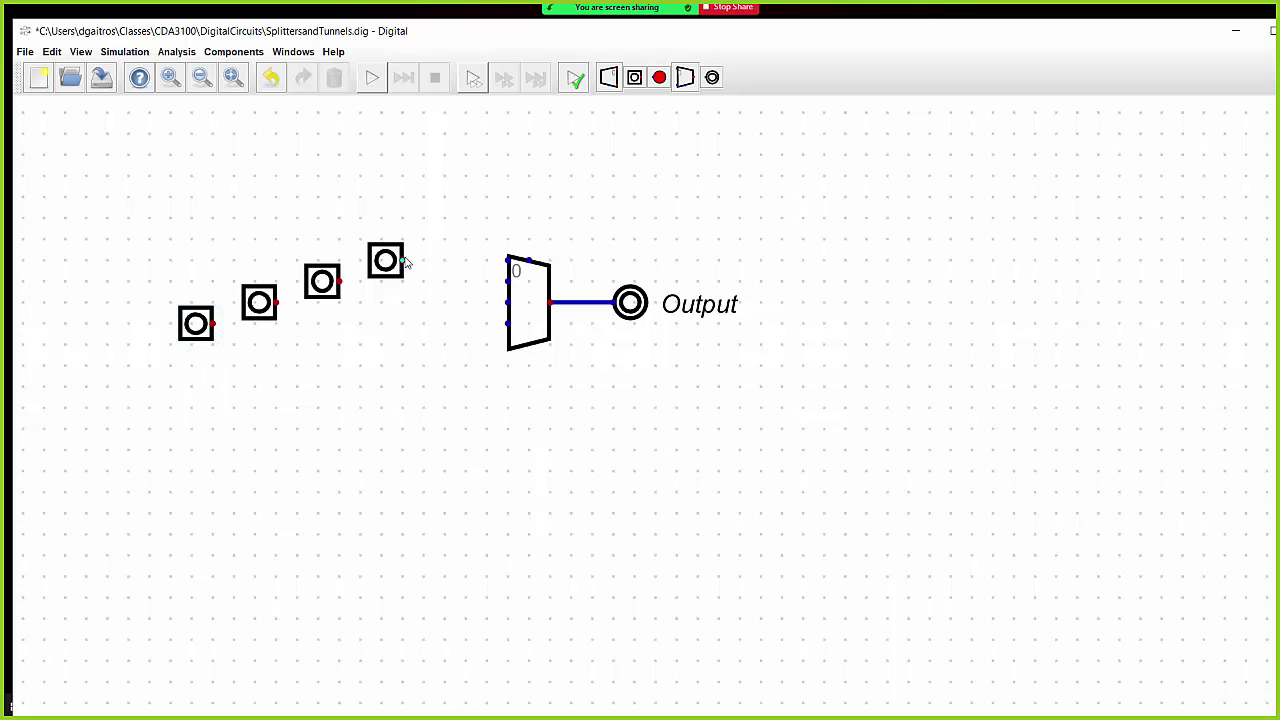
Wire each of the four inputs straight across to its matching data pin on the multiplexer
left_click_drag(406, 262, 508, 262)
left_click_drag(339, 284, 509, 281)
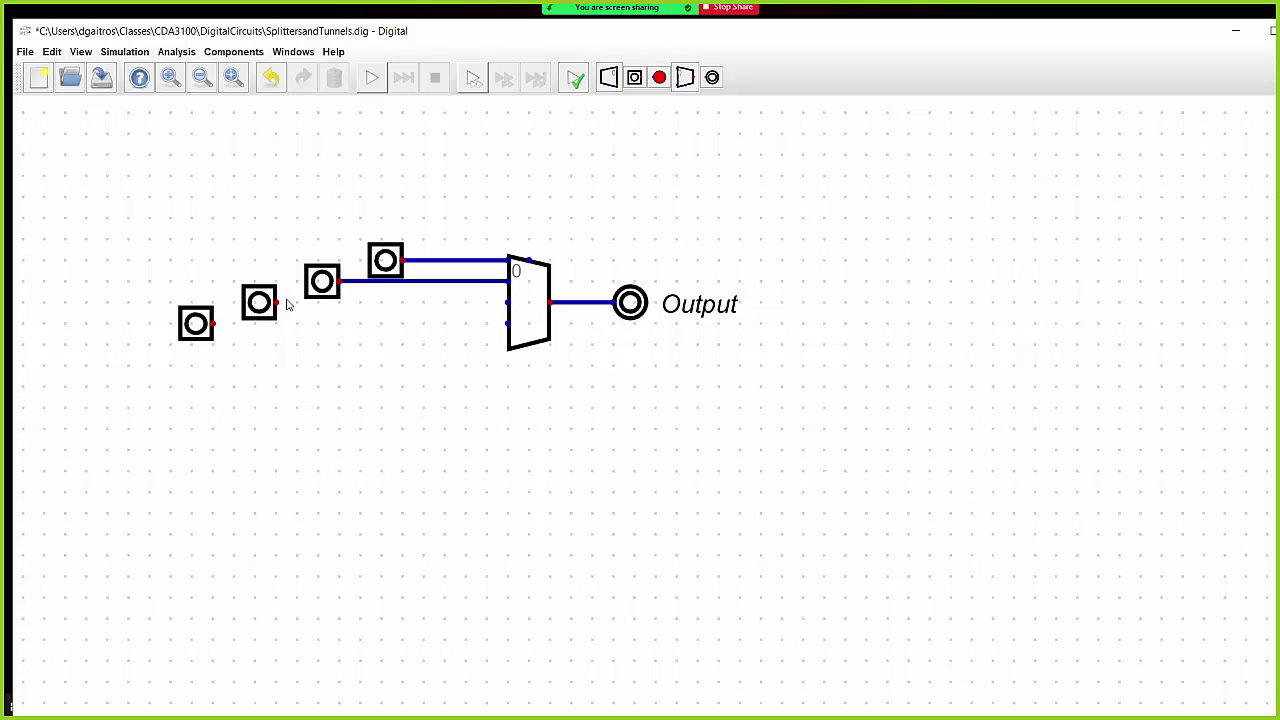
left_click_drag(279, 303, 508, 302)
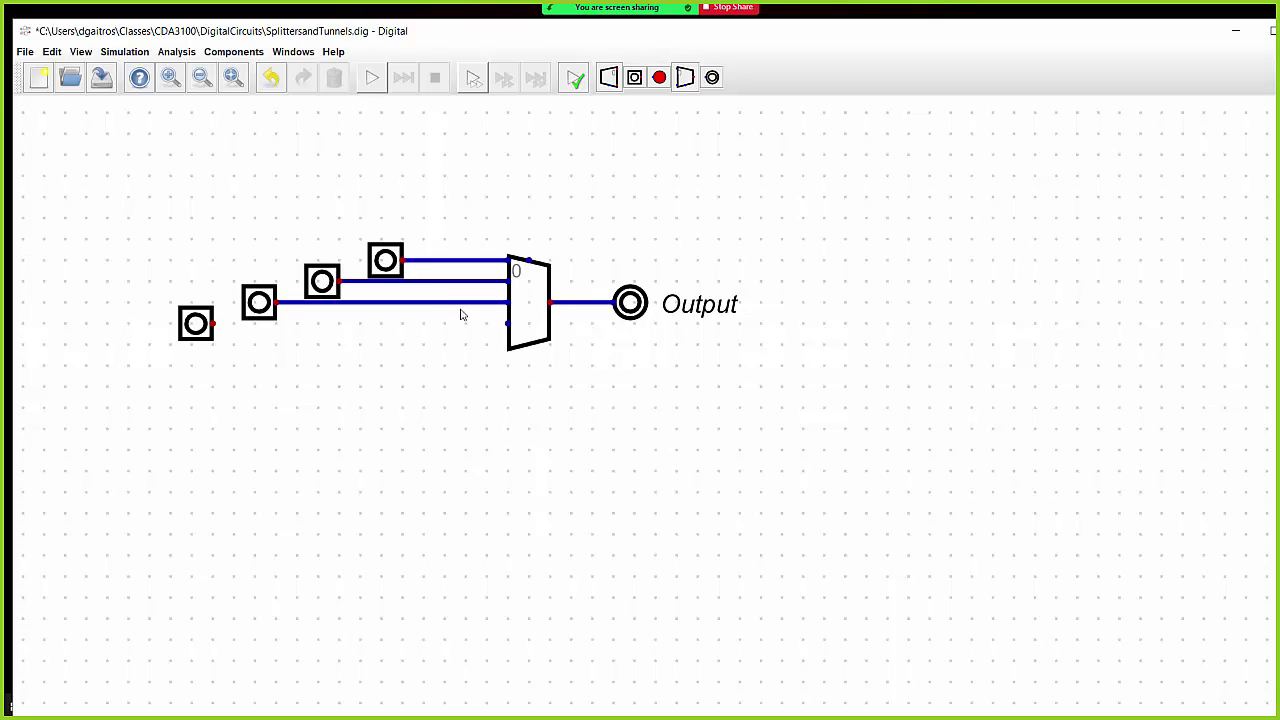
left_click_drag(218, 330, 508, 335)
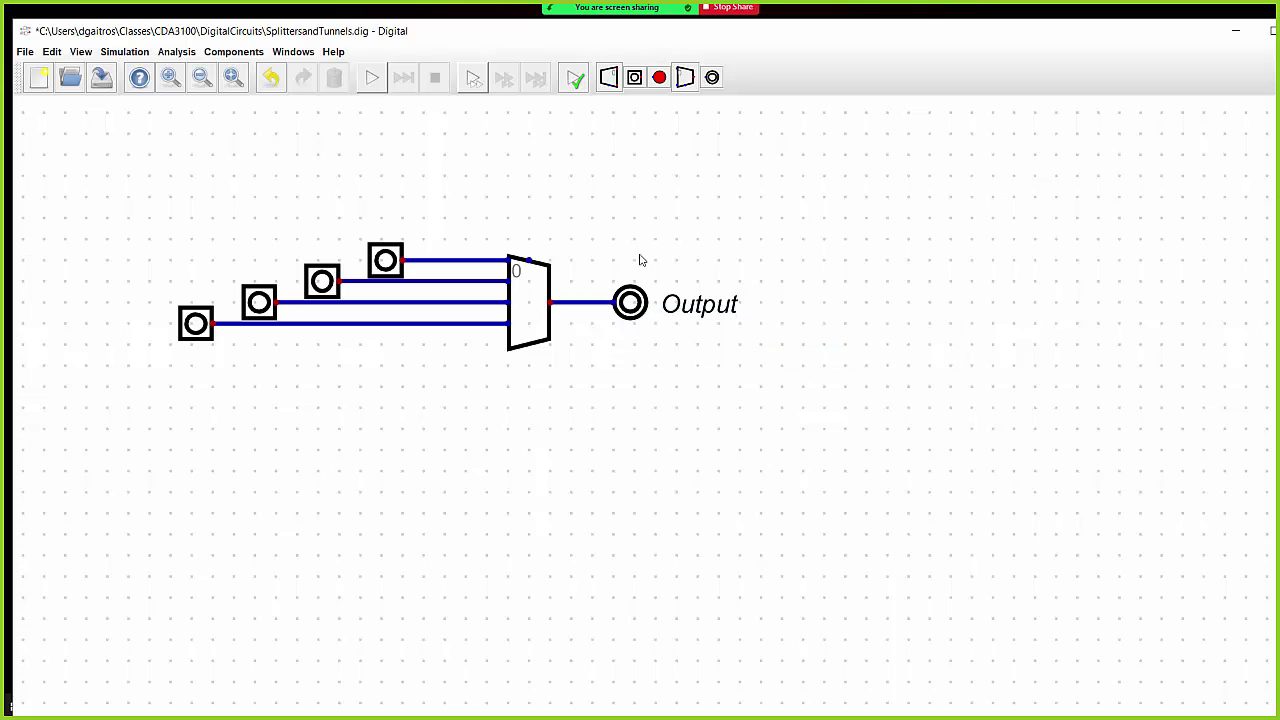
Place a selector input above the multiplexer and set its rotation to 270° and its number format to Bin
left_click(634, 77)
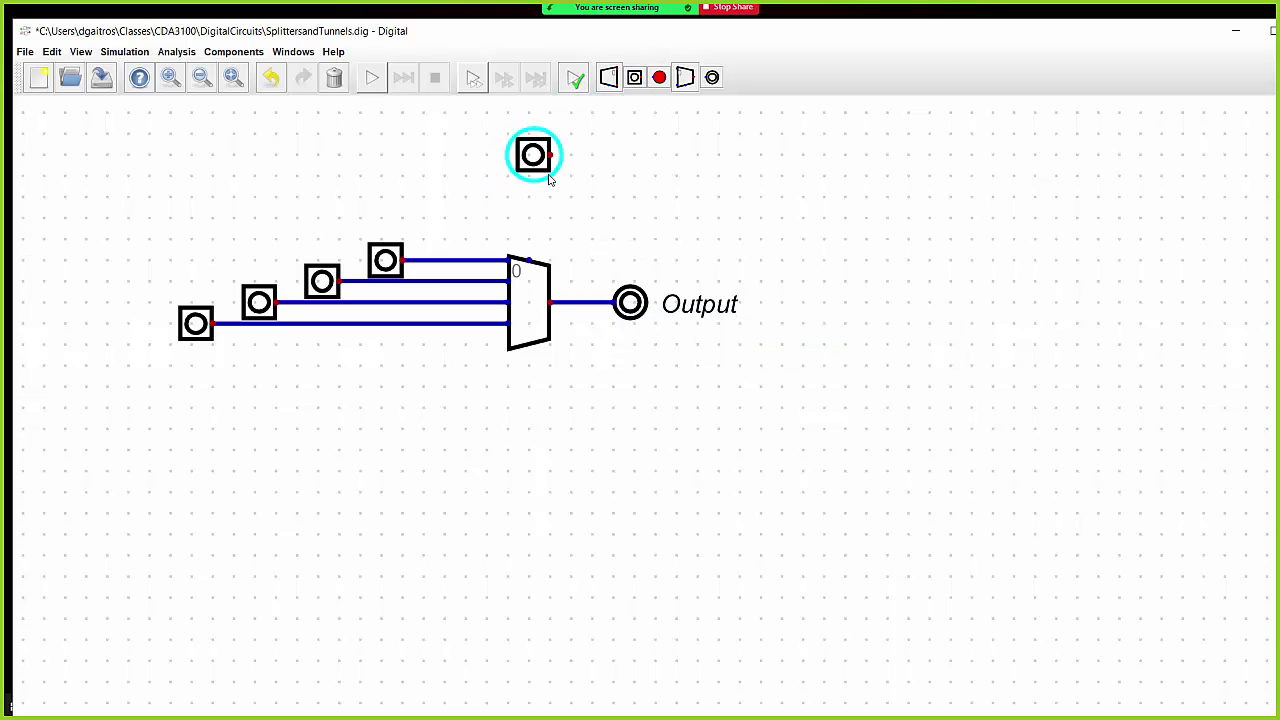
left_click(548, 178)
right_click(540, 165)
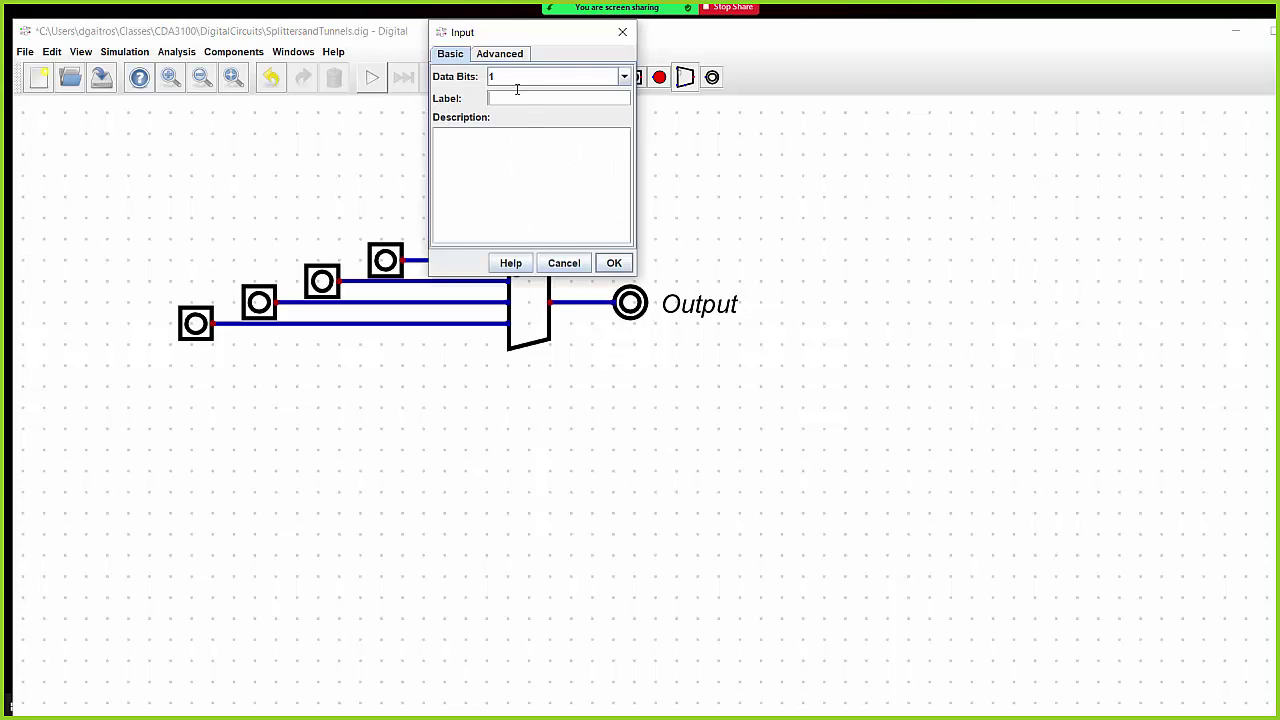
left_click(506, 56)
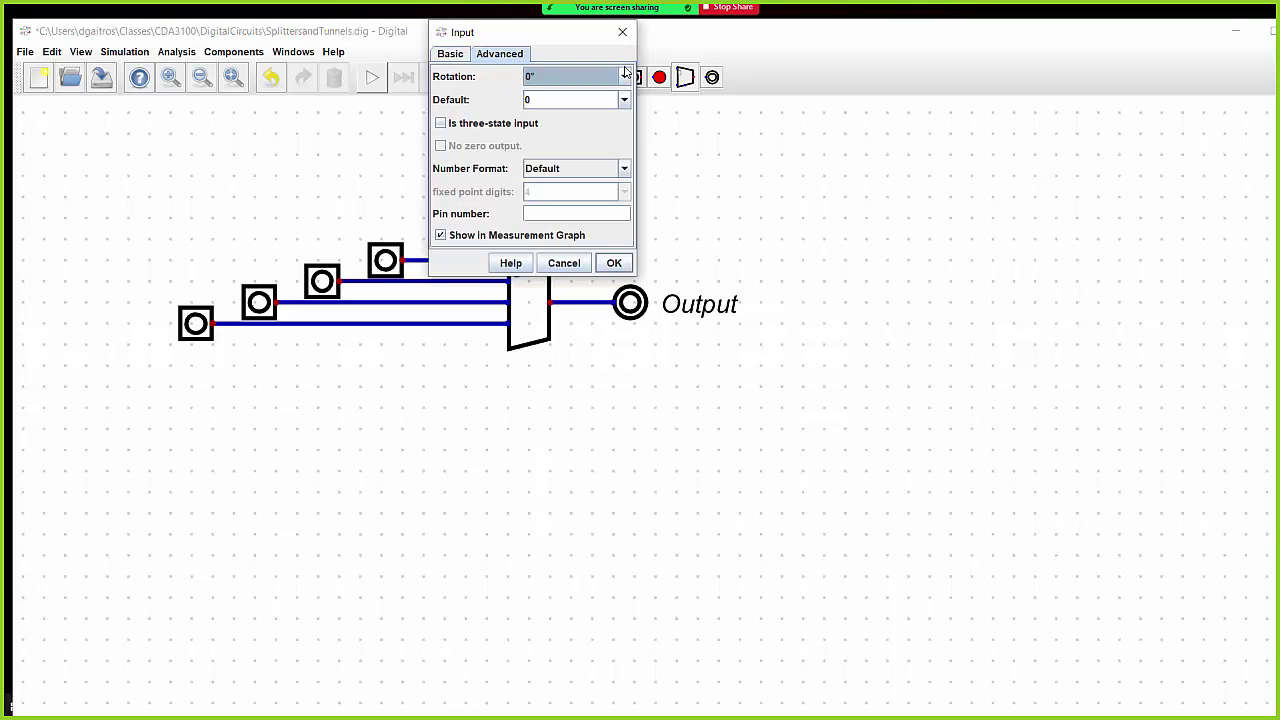
left_click(625, 76)
left_click(597, 137)
left_click(624, 170)
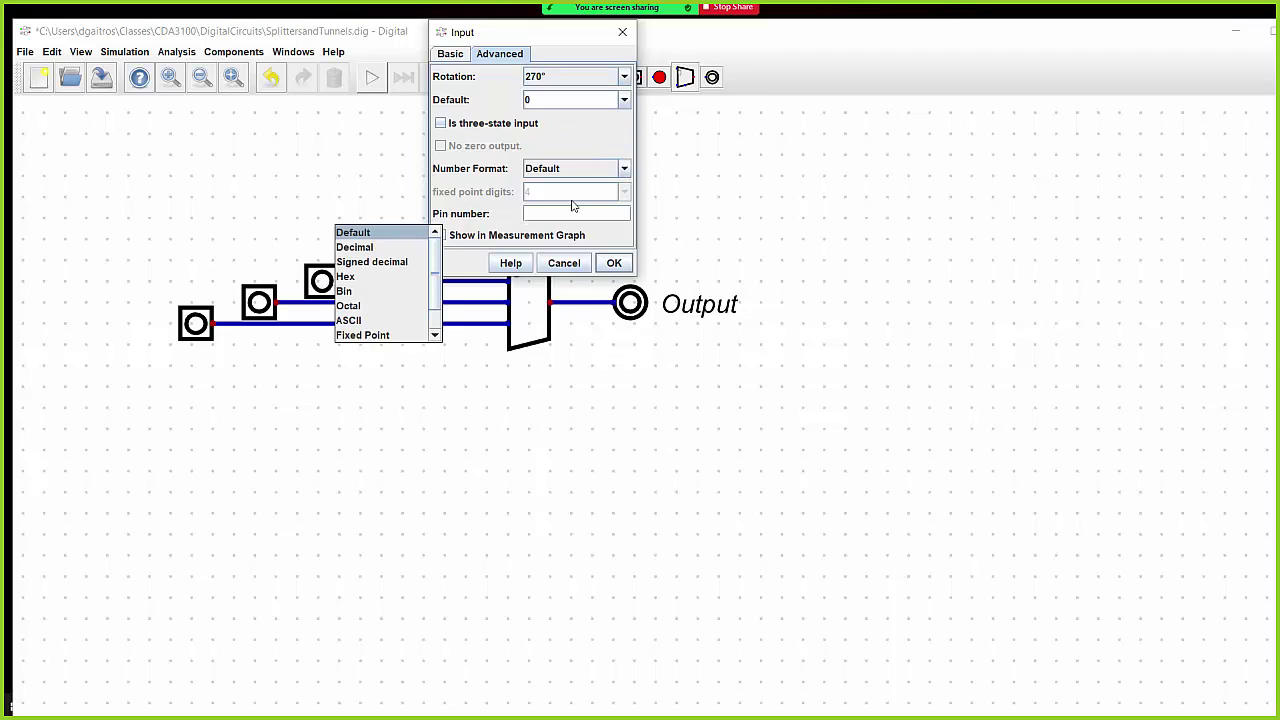
left_click(362, 290)
left_click(616, 262)
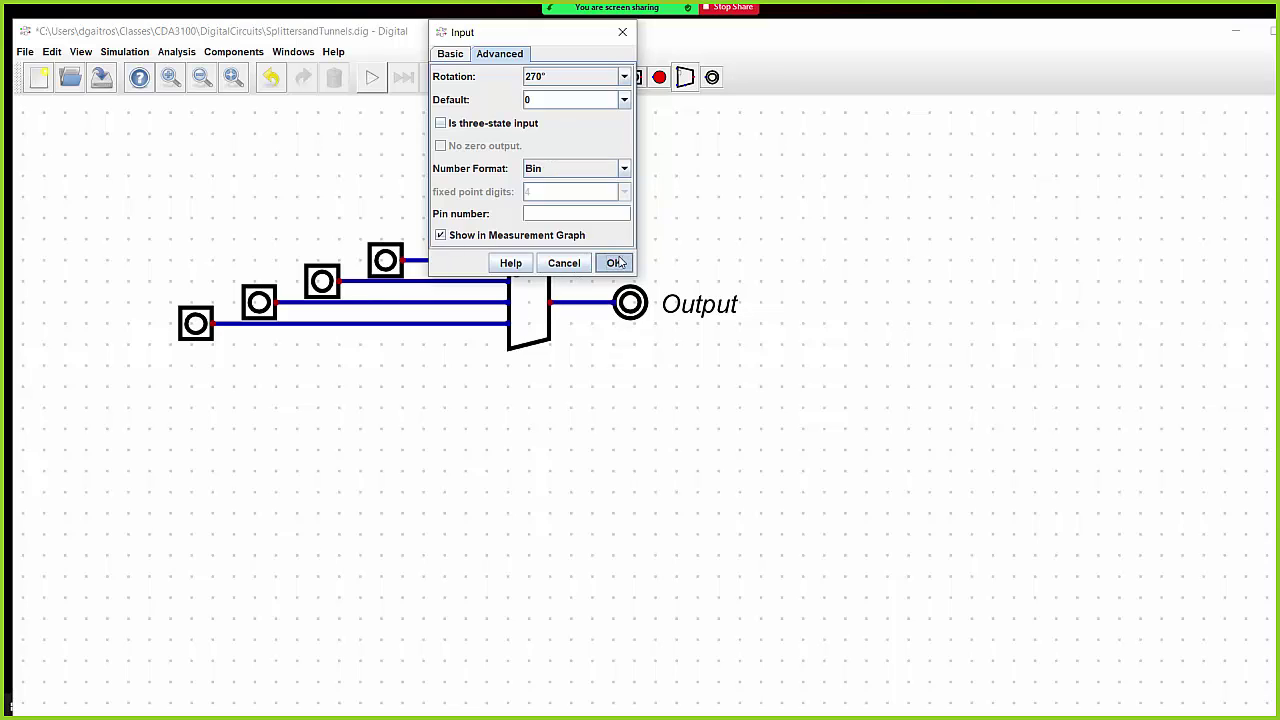
Position the selector input directly above the multiplexer's selector pin and wire the two together
left_click_drag(552, 137, 524, 146)
left_click(529, 158)
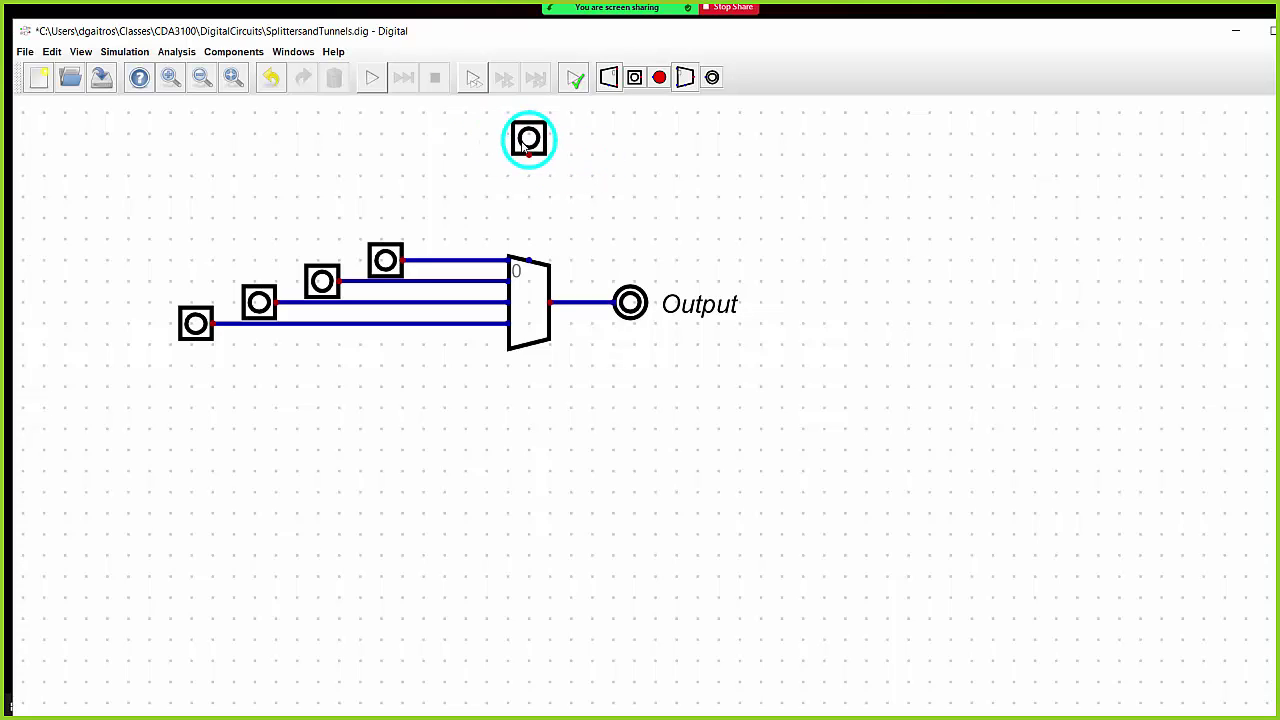
left_click(521, 162)
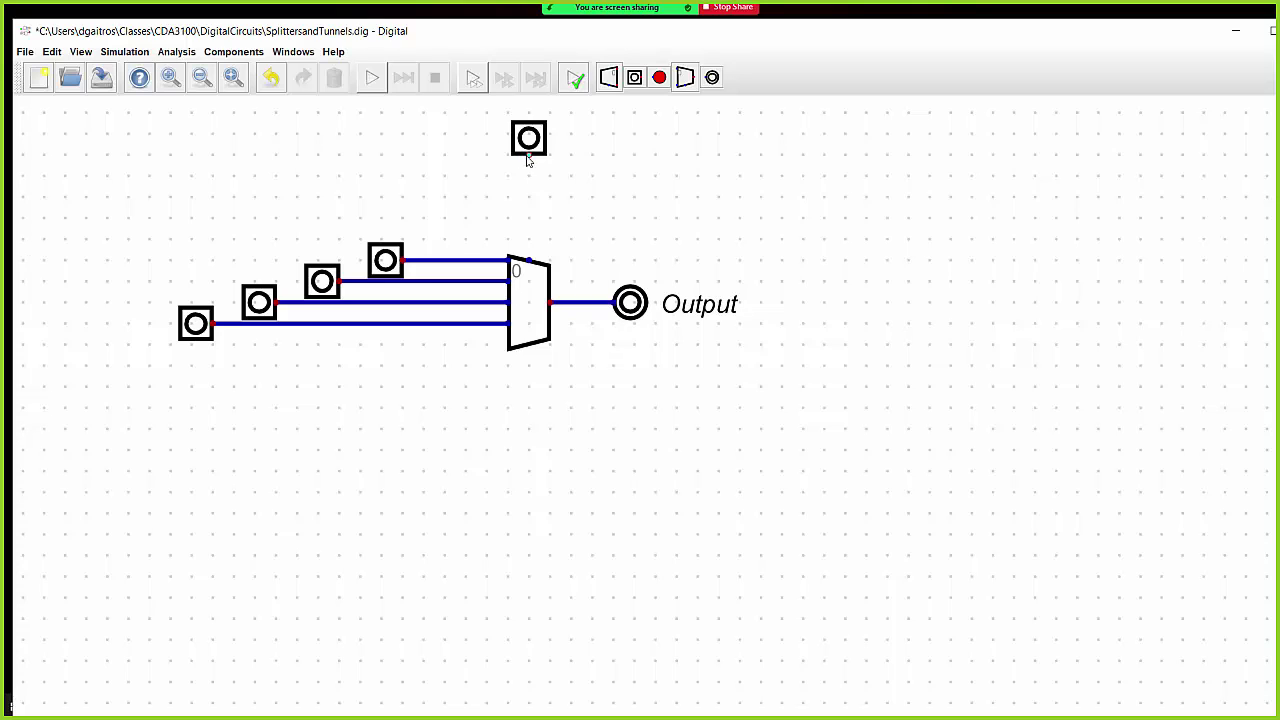
left_click_drag(529, 158, 529, 262)
Try to start the simulation of the multiplexer circuit
left_click(136, 55)
left_click(157, 120)
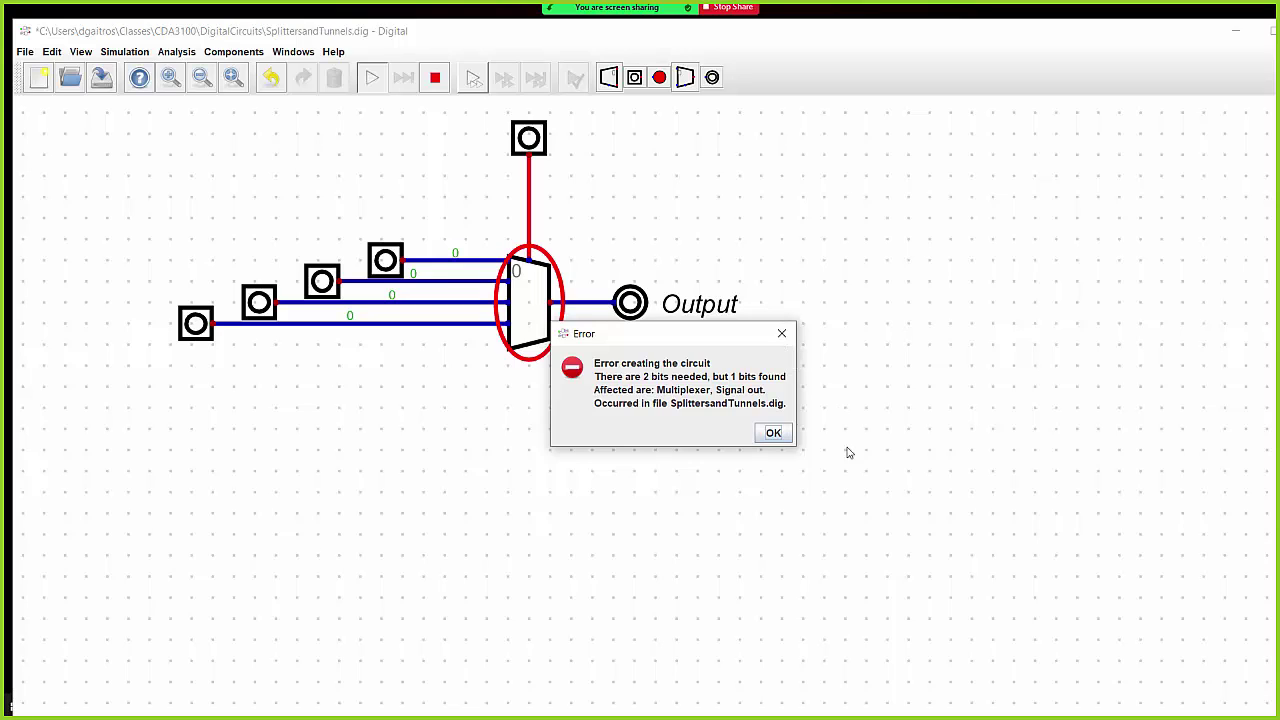
left_click(773, 433)
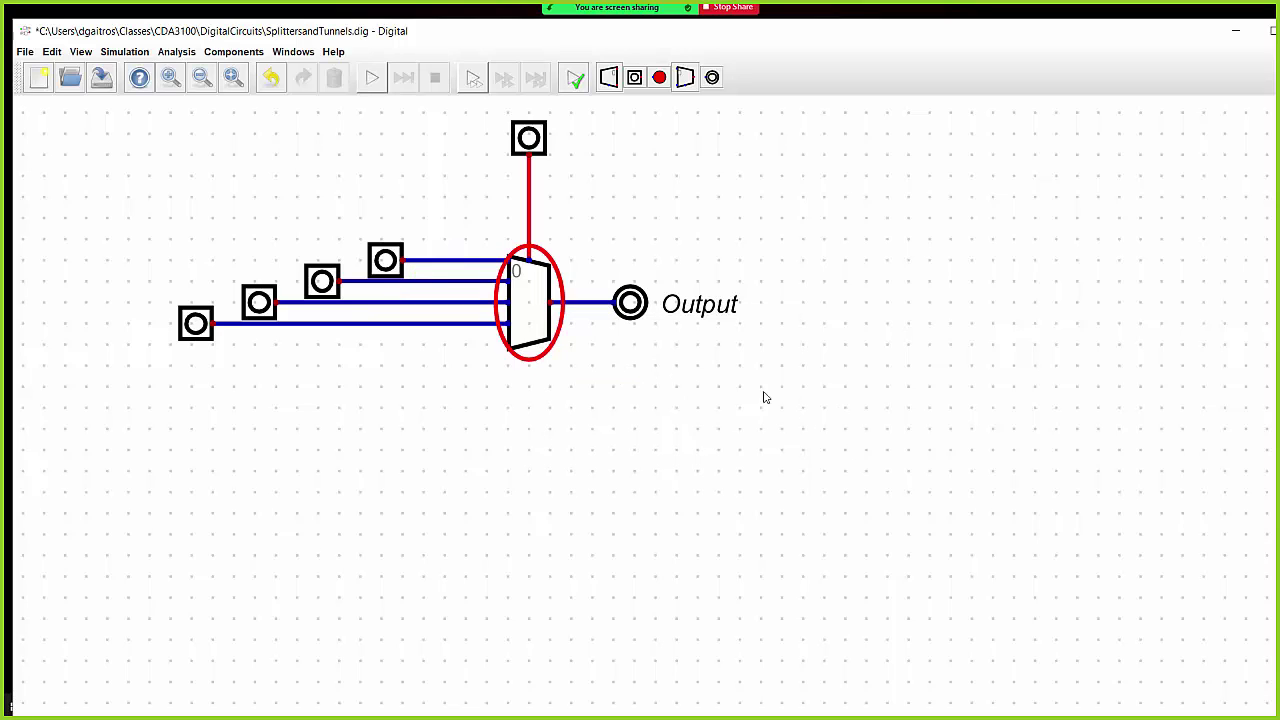
Set the selector input above the multiplexer to 2 data bits
right_click(530, 140)
left_click_drag(508, 66, 474, 80)
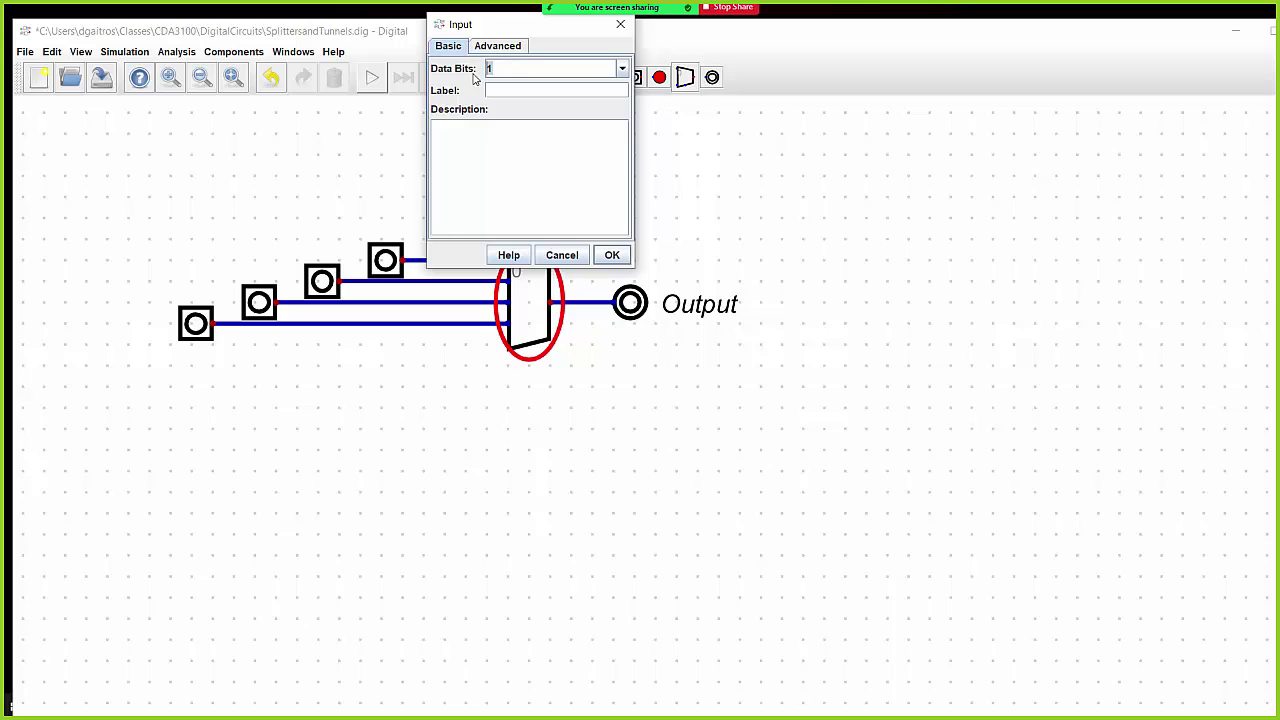
left_click(609, 254)
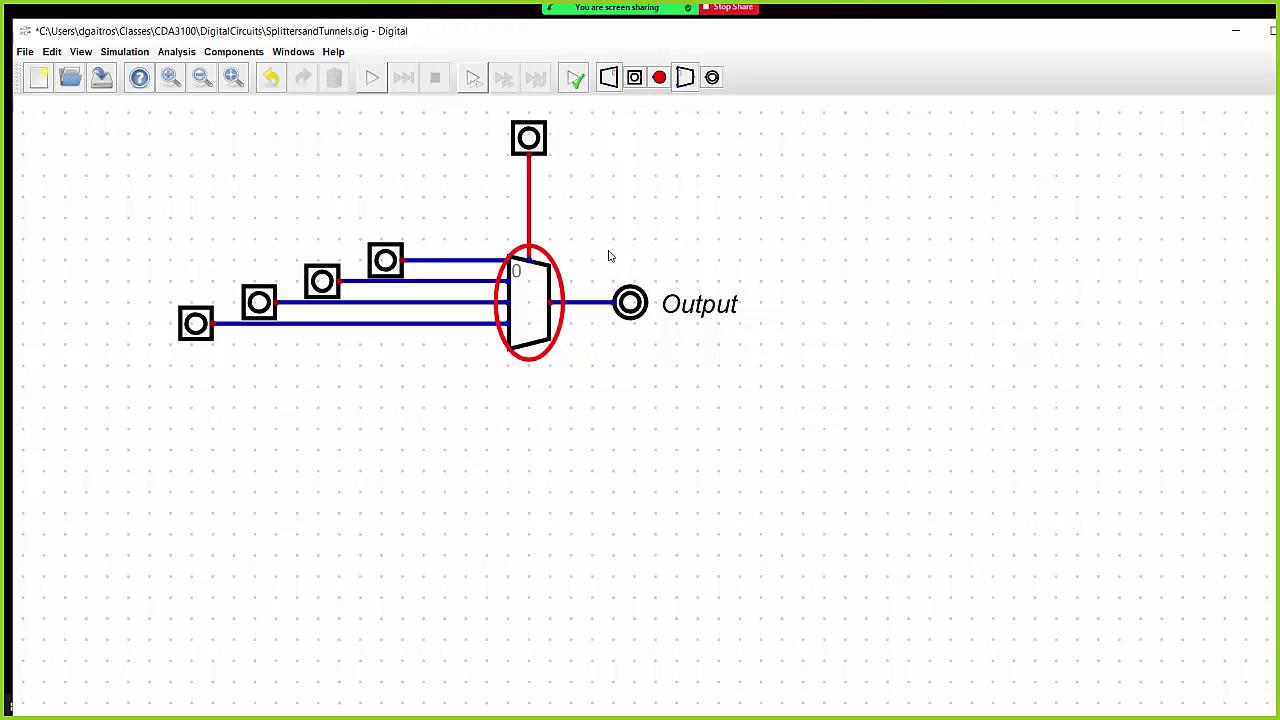
Start the simulation and set the input wired to the multiplexer's second data pin to 0b01
left_click(124, 51)
left_click(146, 112)
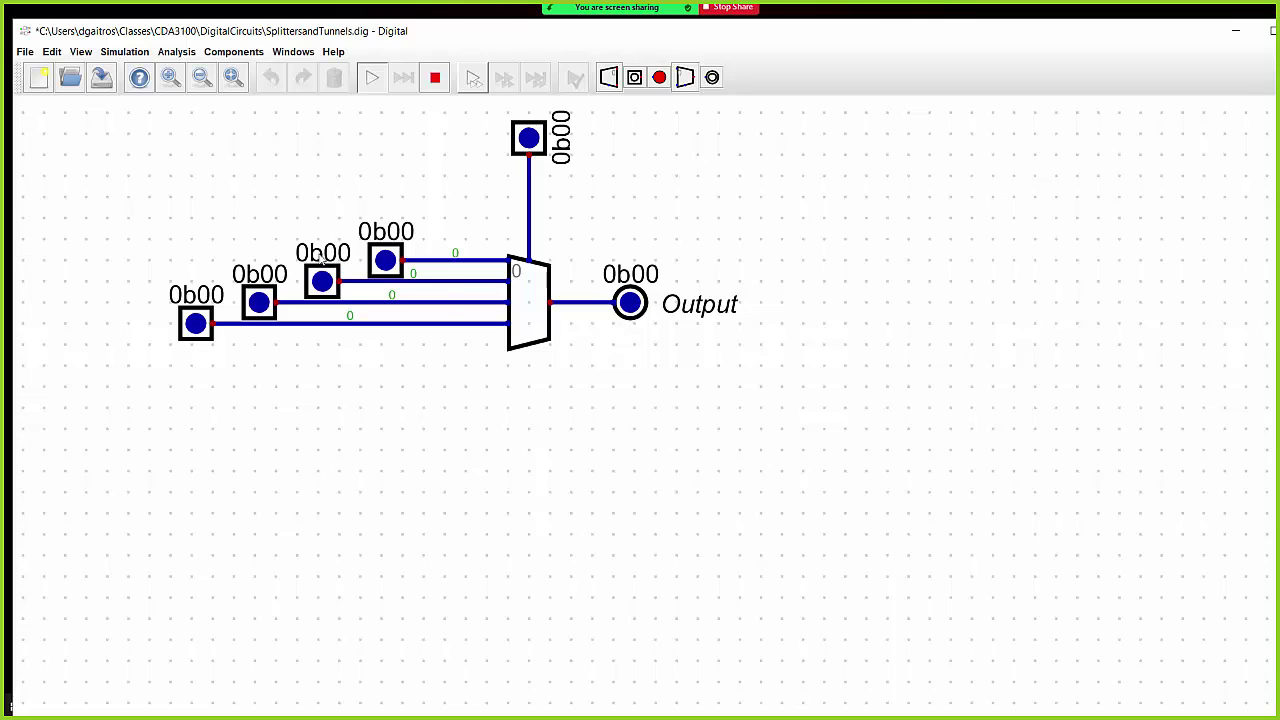
left_click(324, 282)
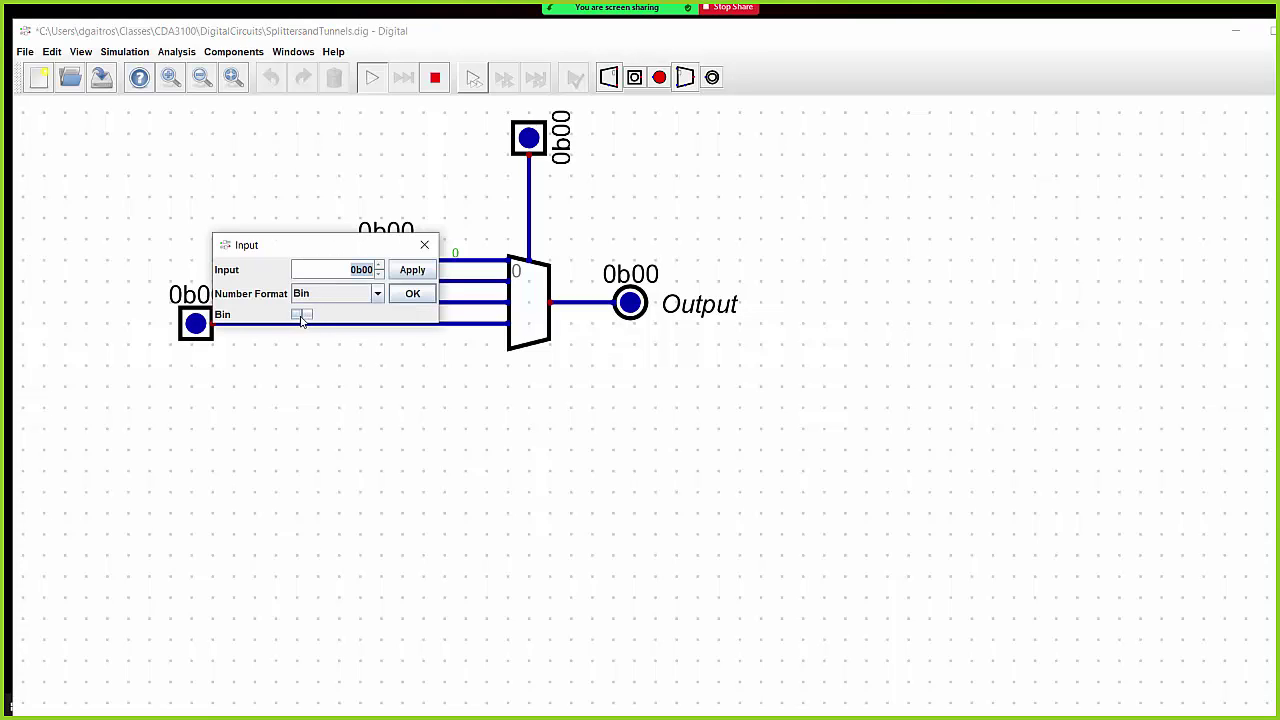
left_click(302, 315)
left_click(412, 294)
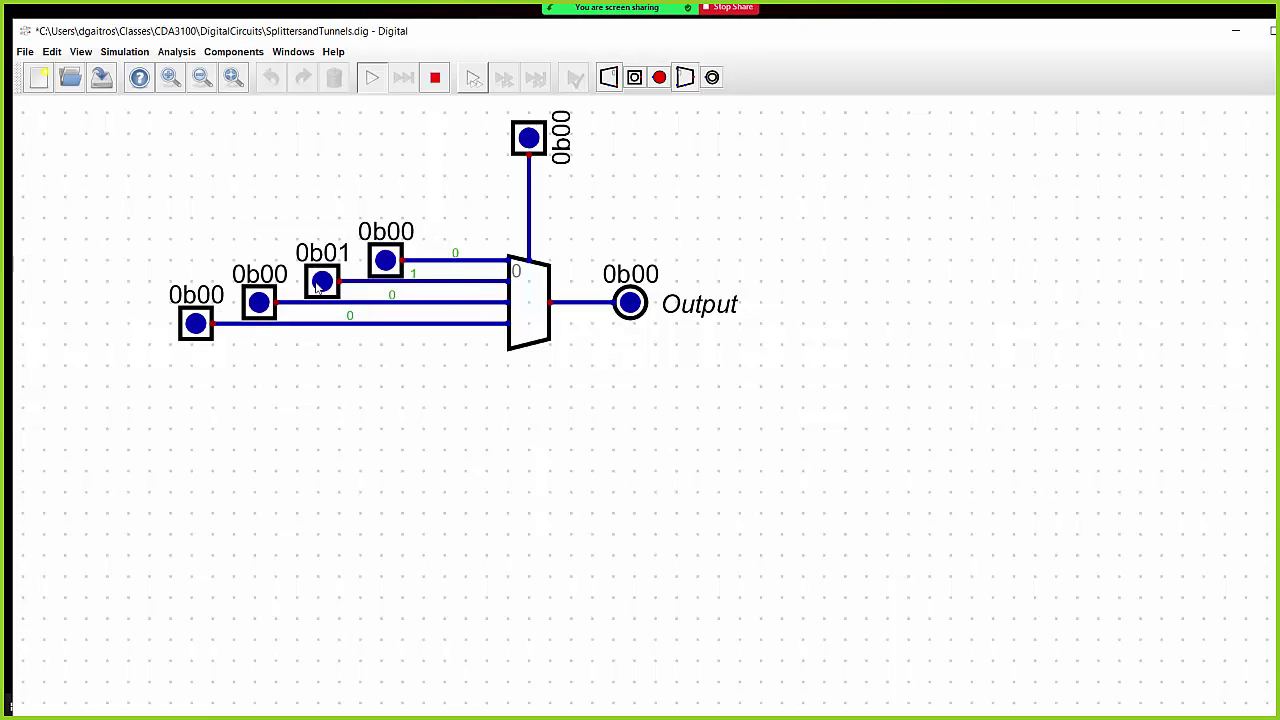
Set the input wired to the multiplexer's third data pin to 0b10 and the one on the fourth data pin to 0b11
left_click(258, 300)
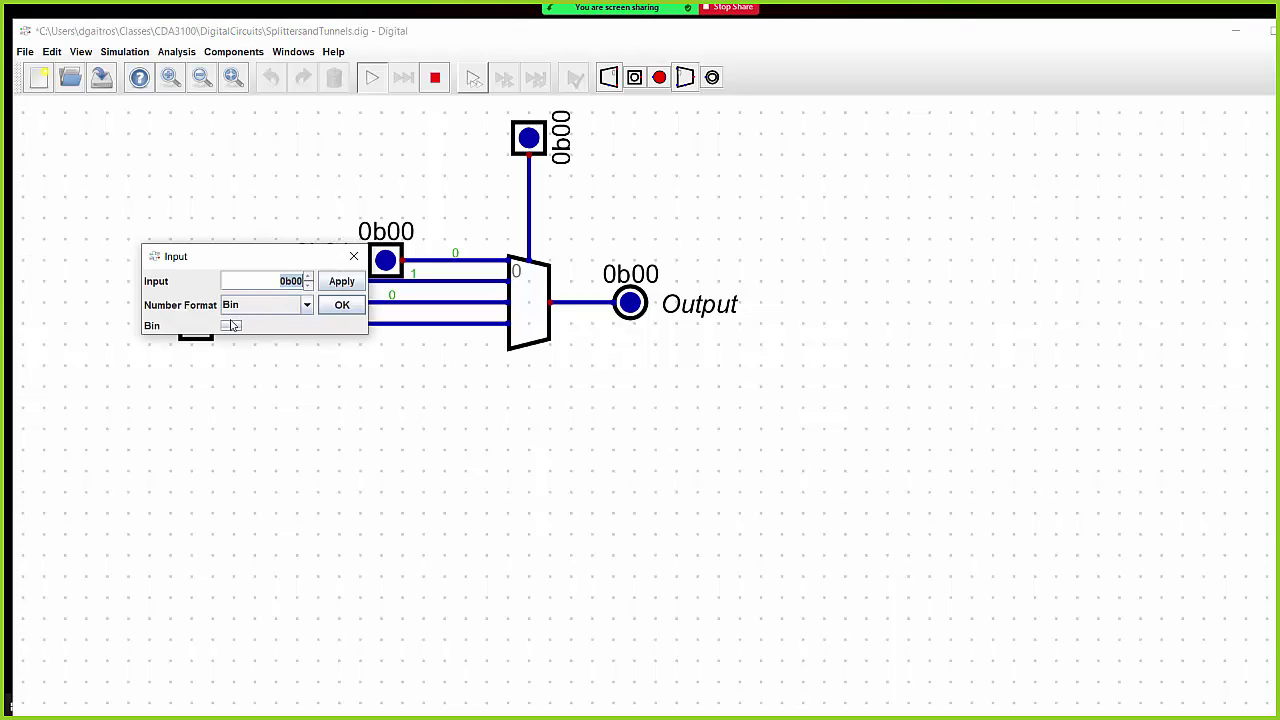
left_click(226, 325)
left_click(342, 305)
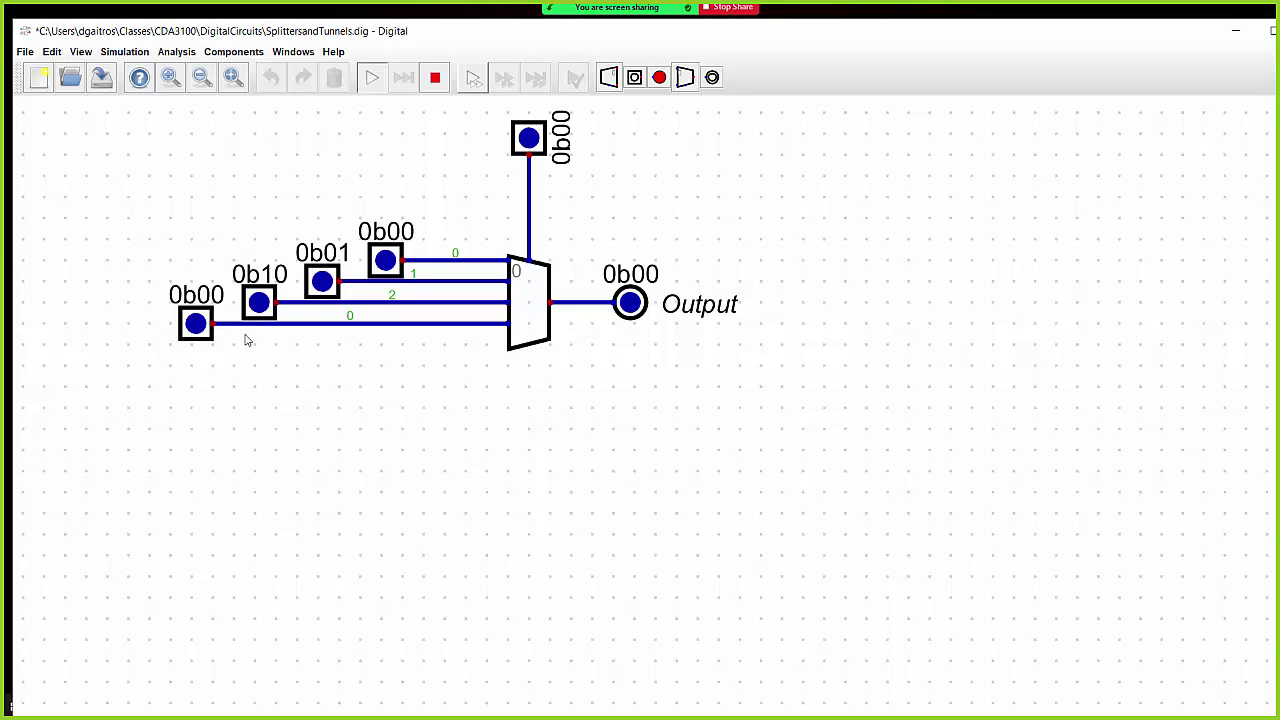
left_click(198, 335)
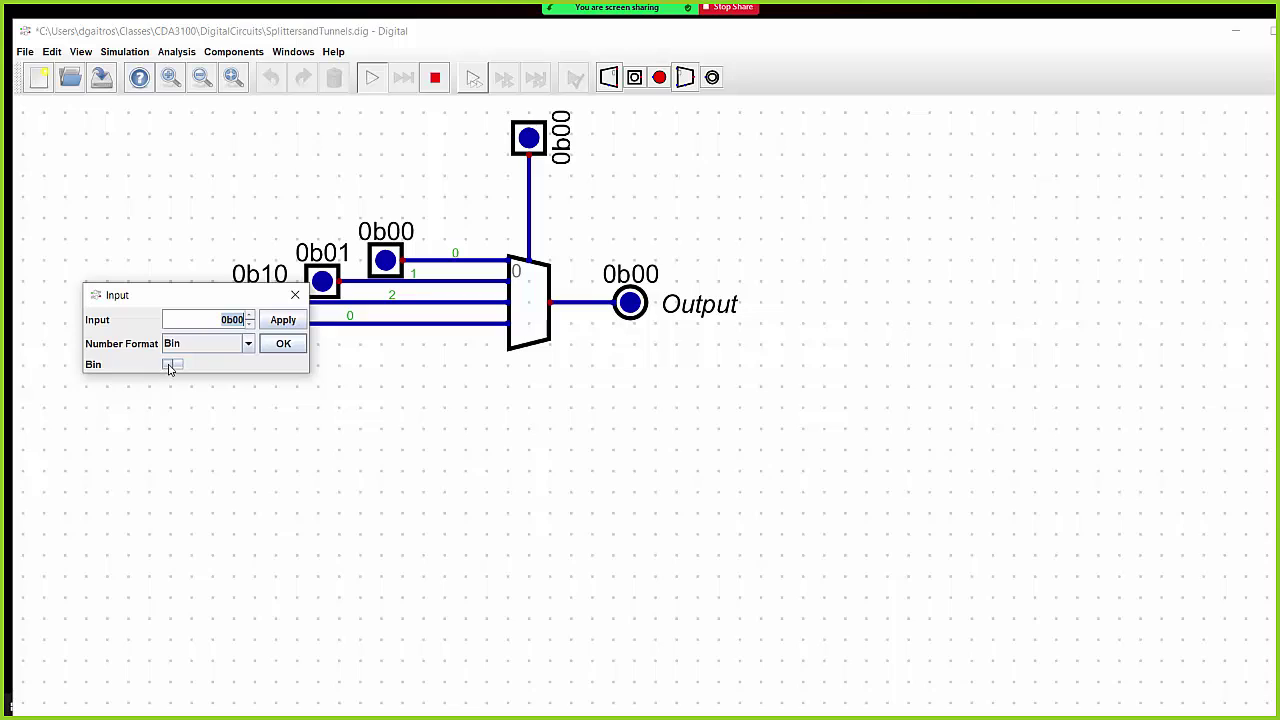
left_click(171, 365)
left_click(177, 365)
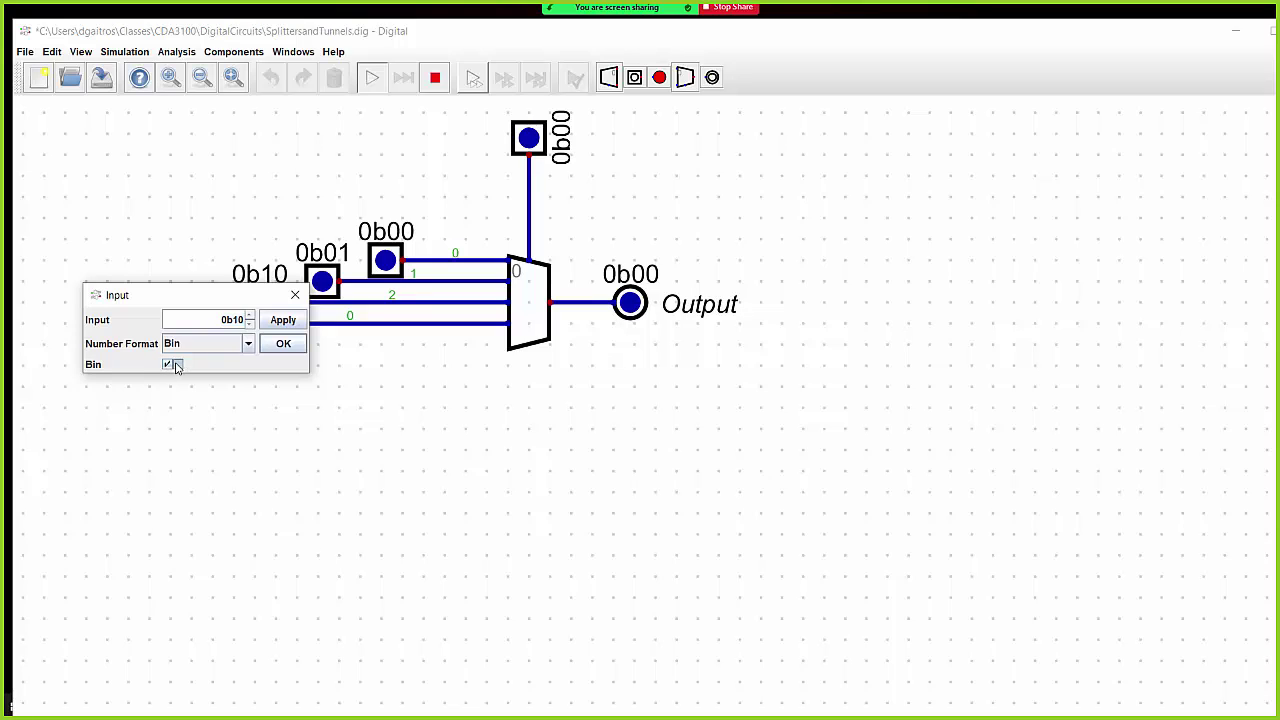
left_click(285, 344)
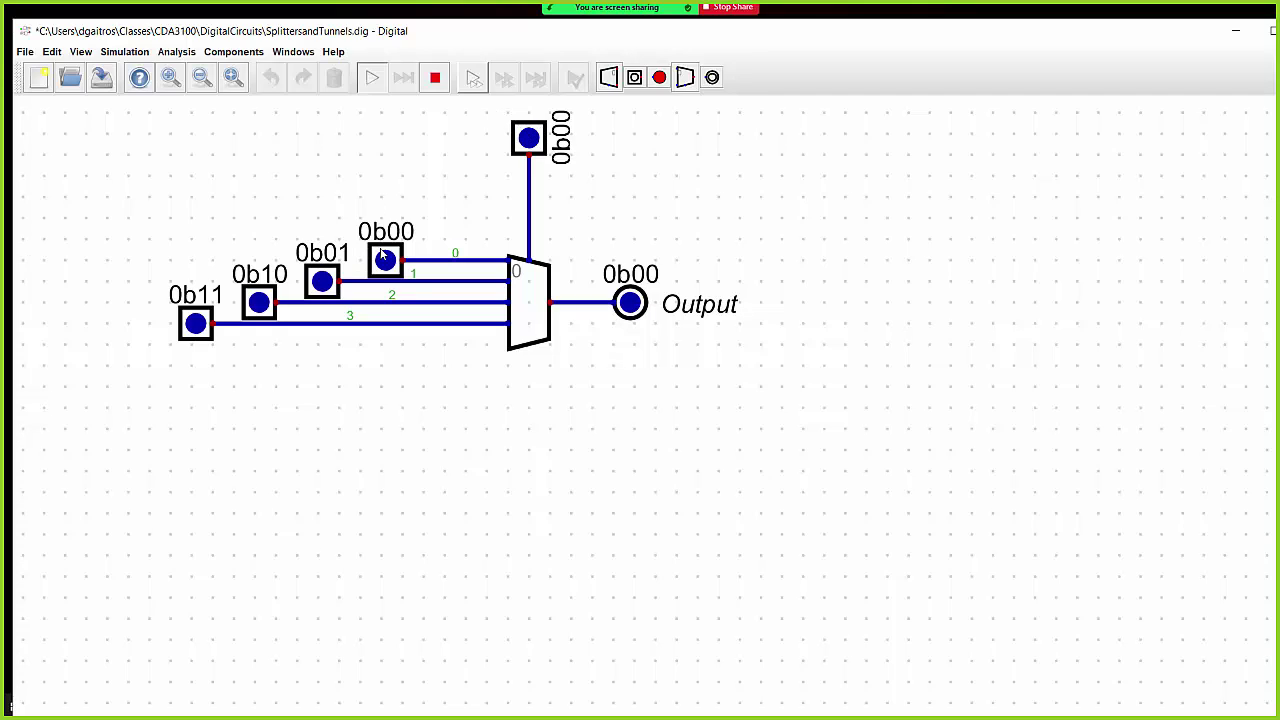
Set the selector input above the multiplexer to 0b11 in the running simulation
left_click(541, 146)
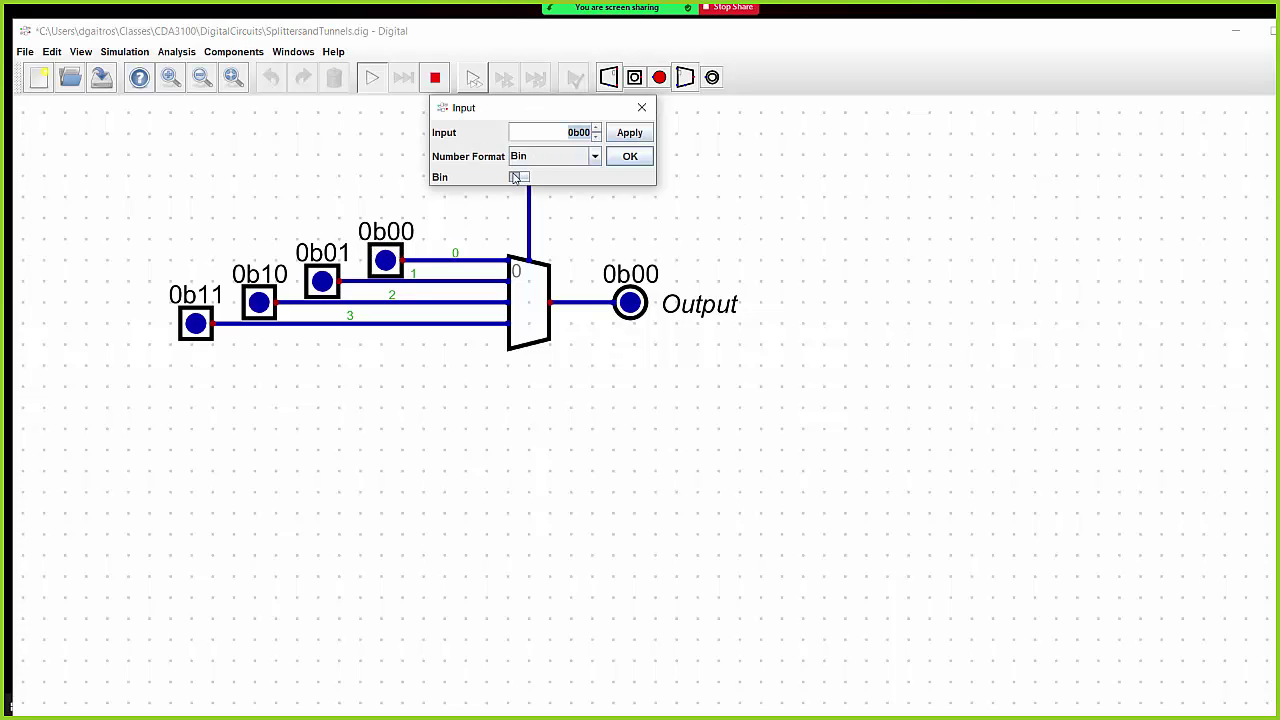
left_click(514, 177)
left_click(524, 177)
left_click(629, 157)
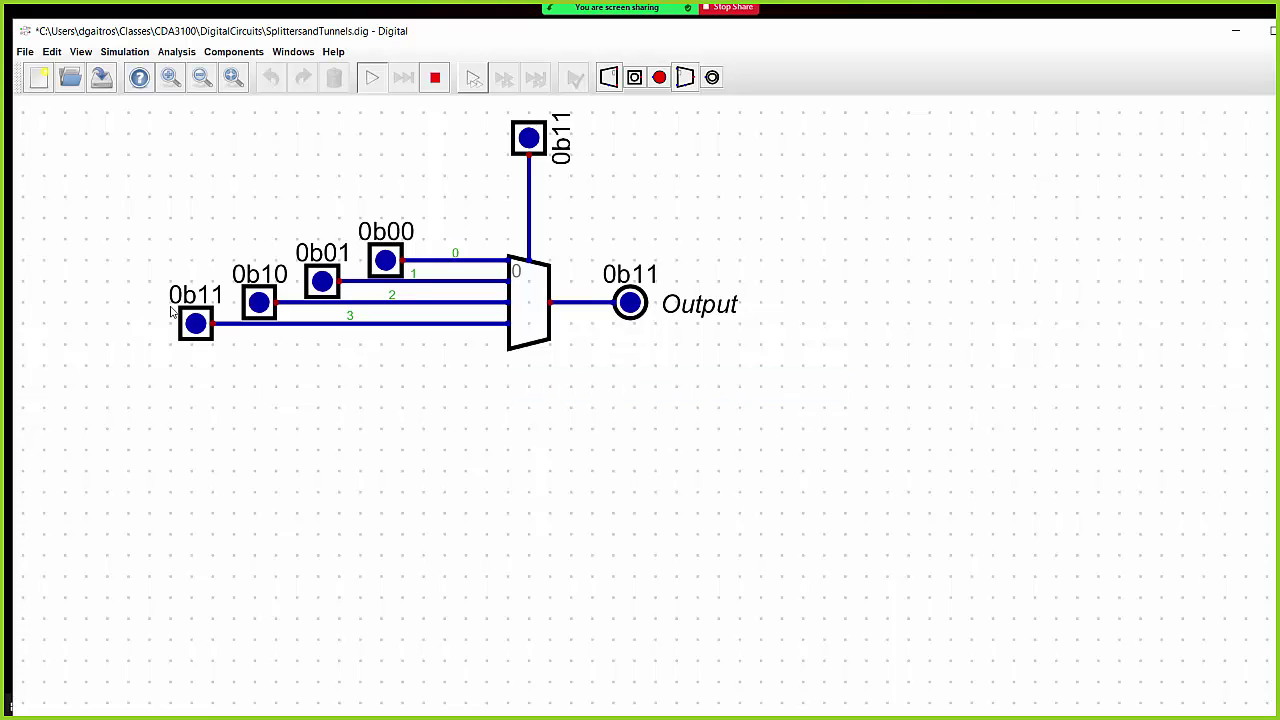
Change the input wired to the multiplexer's fourth data pin to 0b01
left_click(198, 322)
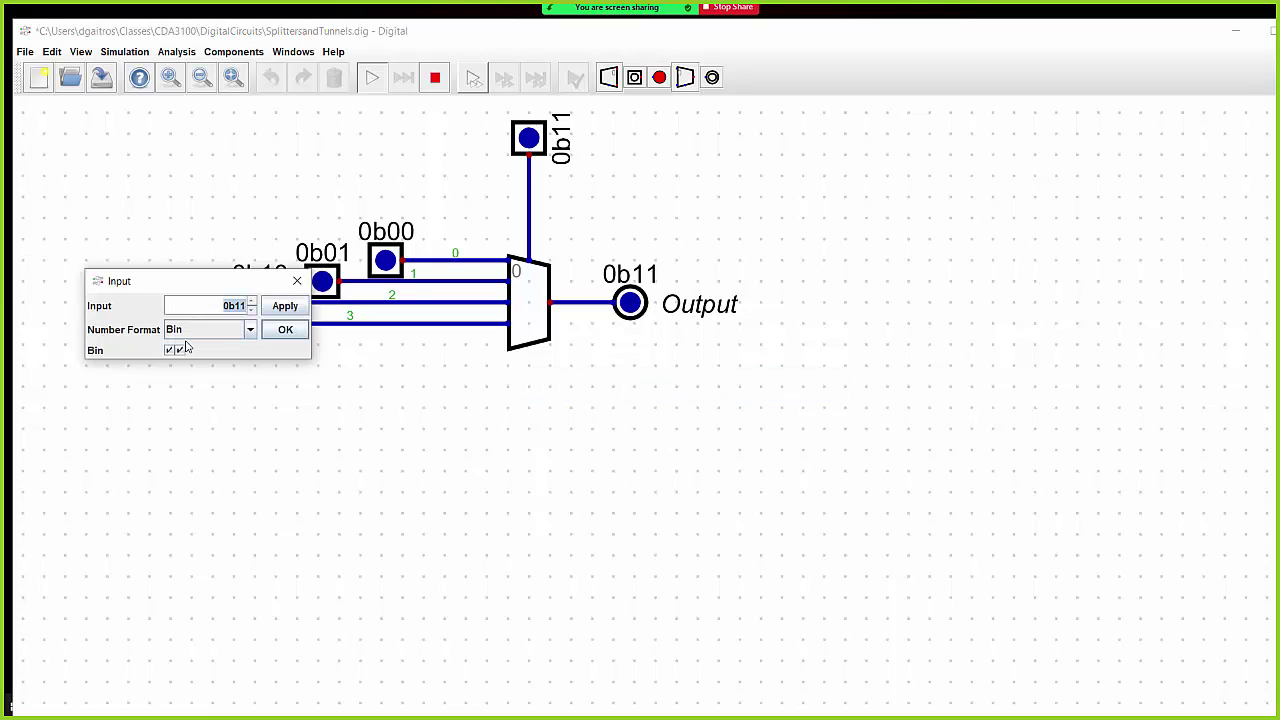
left_click(172, 351)
left_click(290, 330)
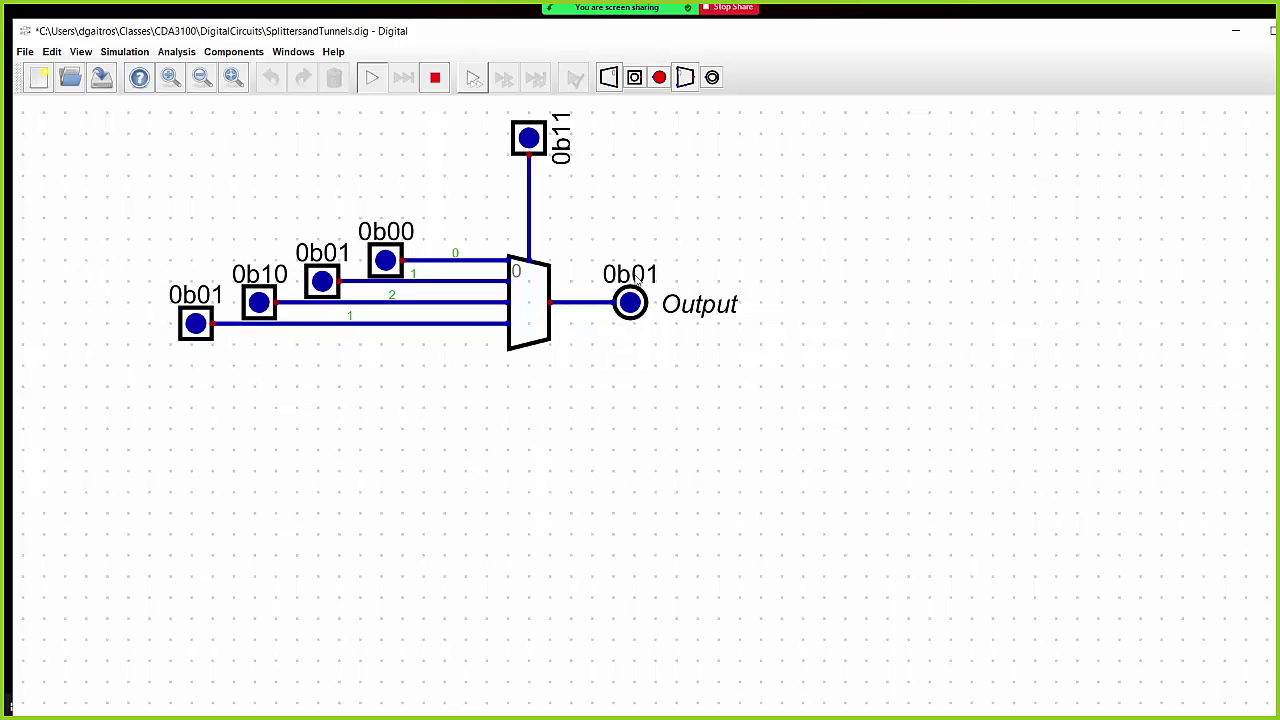